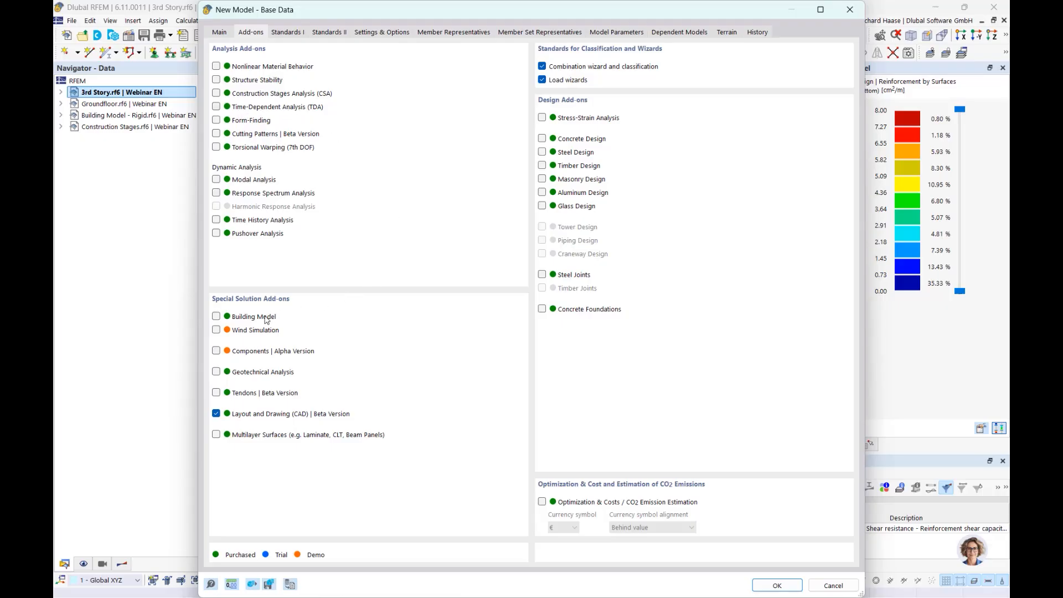
Step: Activate the Building Model and Concrete Design add-ons for the new model
click(216, 318)
click(543, 139)
Step: Set the German national annexes: DIN | 2012-08 for EN 1990, DIN | 2019-04 for EN 1991 and DIN | 2015-12 for EN 1992
click(287, 32)
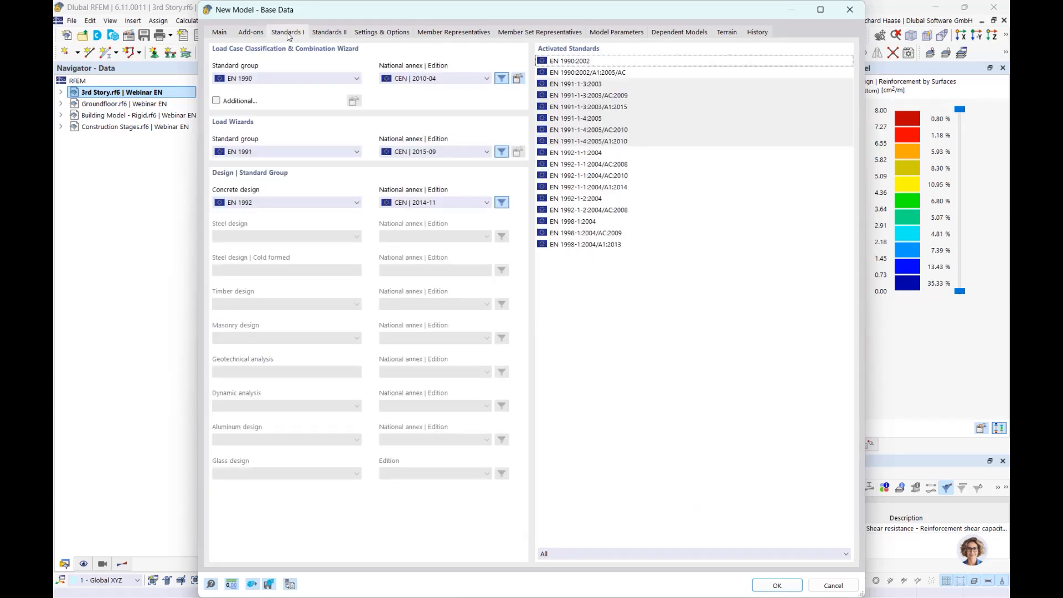
click(427, 79)
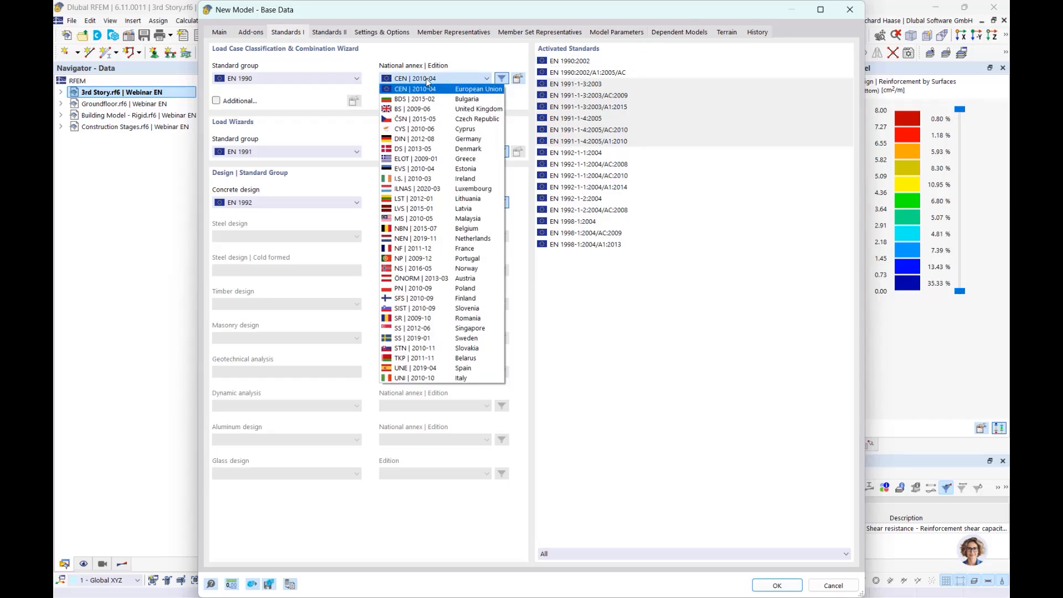
click(405, 140)
click(407, 155)
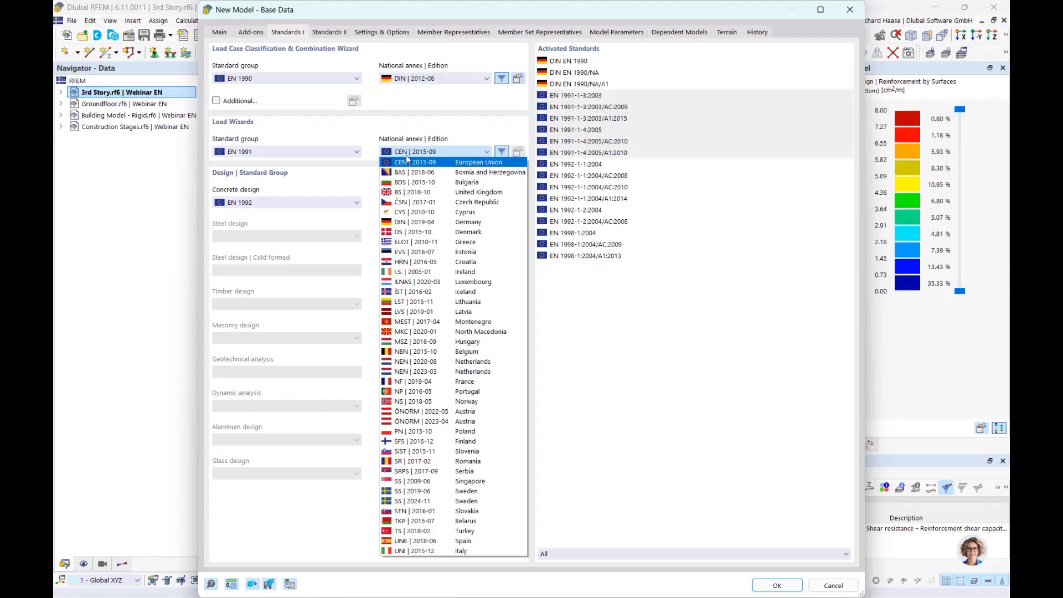
click(410, 224)
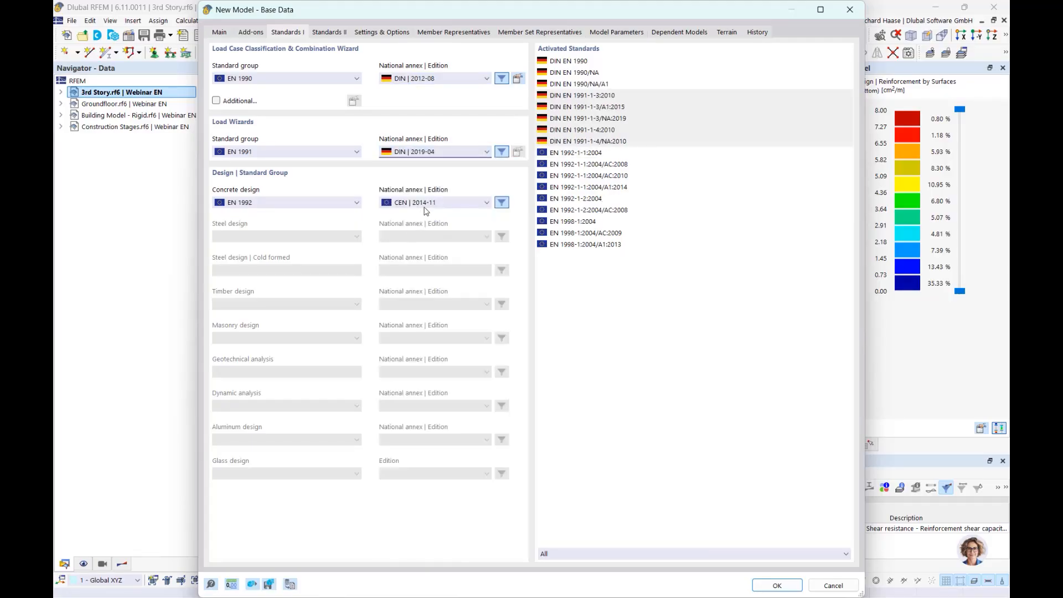
click(430, 204)
click(404, 264)
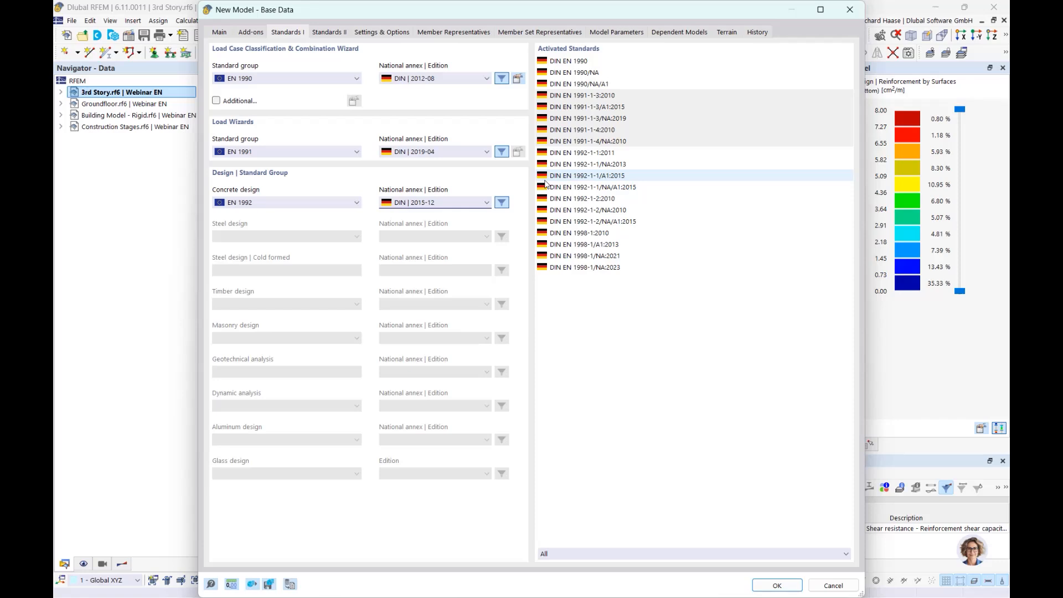
Step: Find Leipzig, Saxony, Germany in the location map of the model parameters and select it as the model location
click(618, 33)
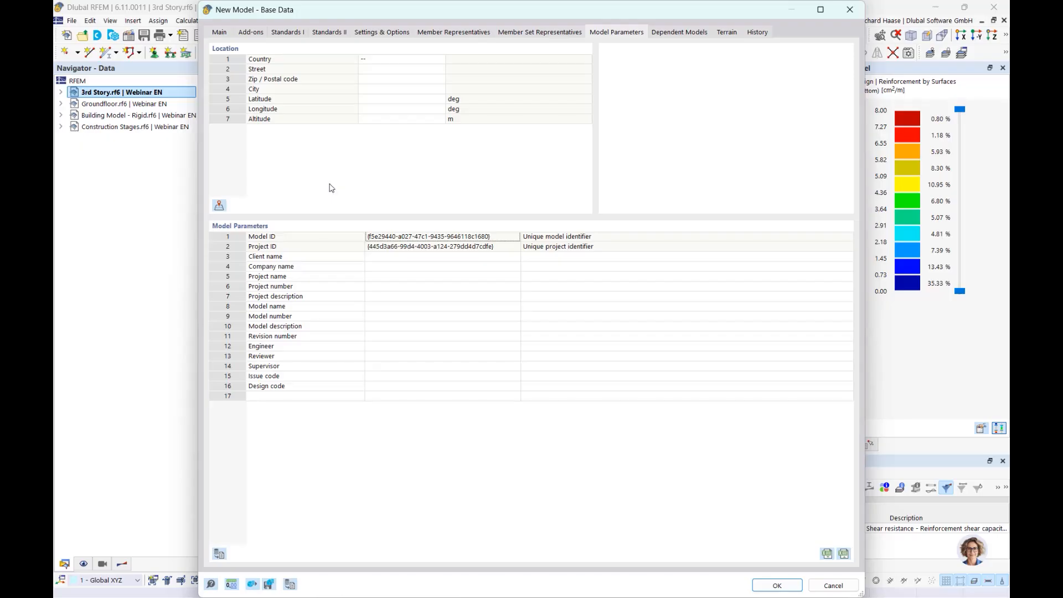
click(218, 207)
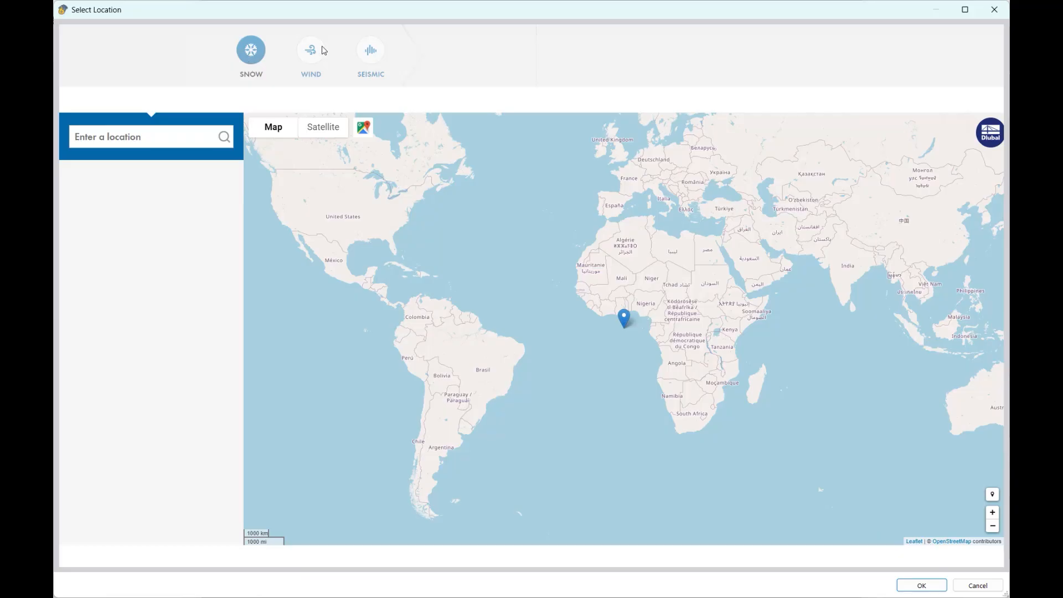
click(135, 136)
text(lei)
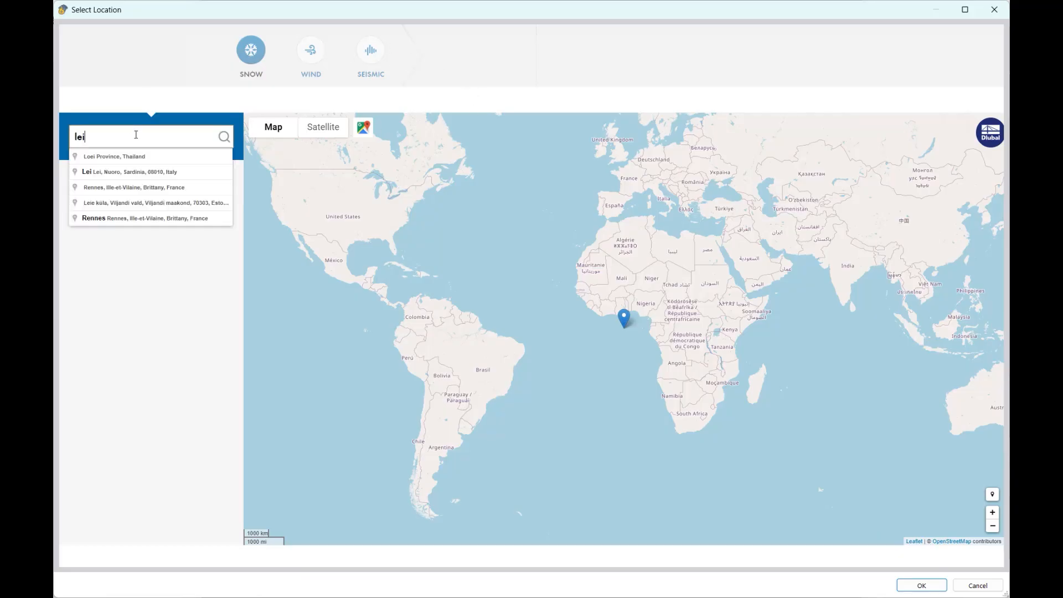
text(pzig)
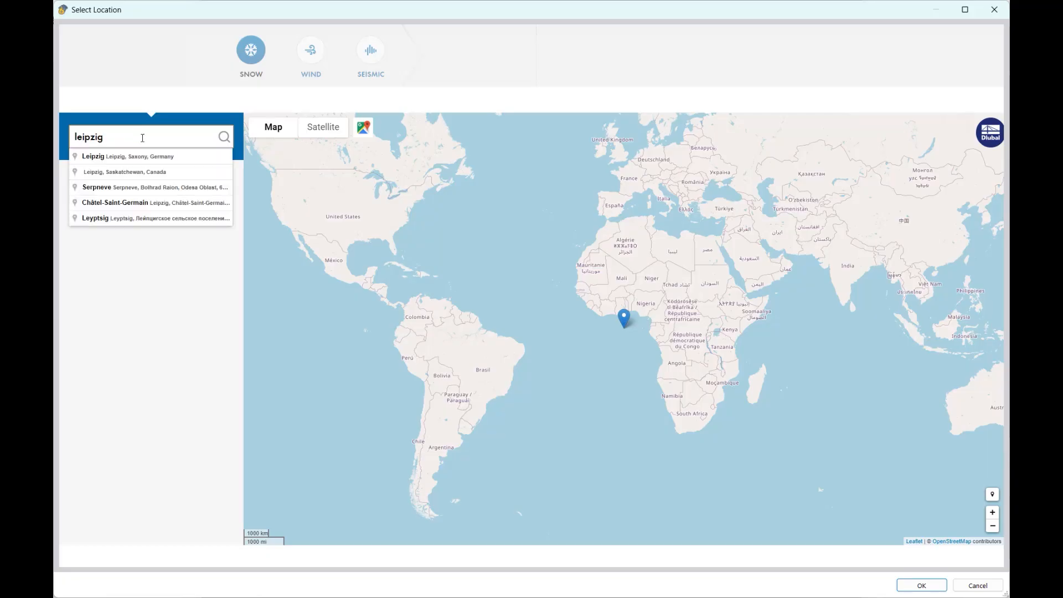
click(122, 161)
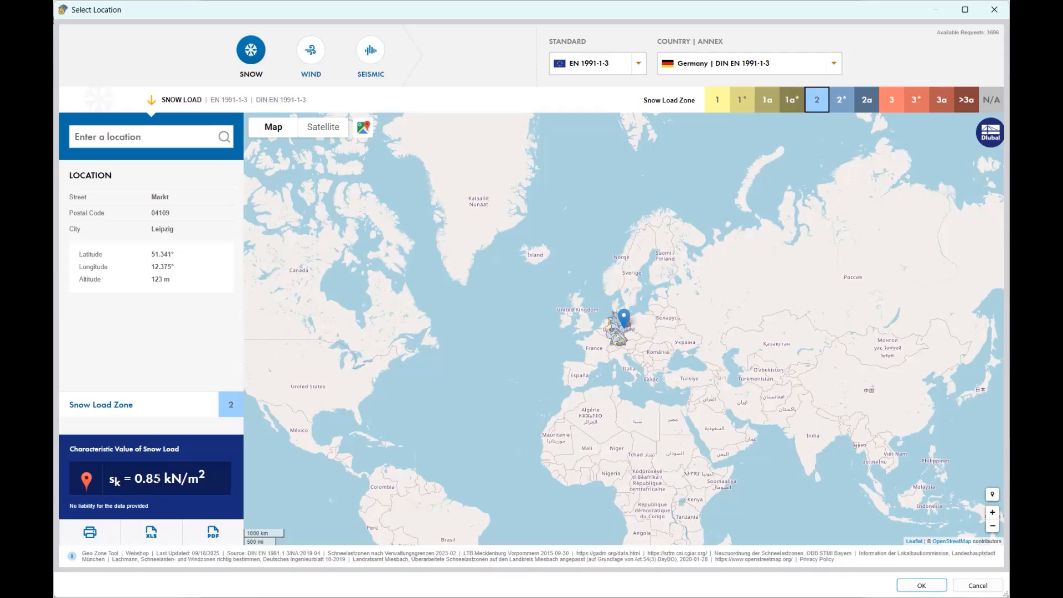
Step: Check the wind load data for the chosen location, and accept the location and base data to create the model
click(311, 50)
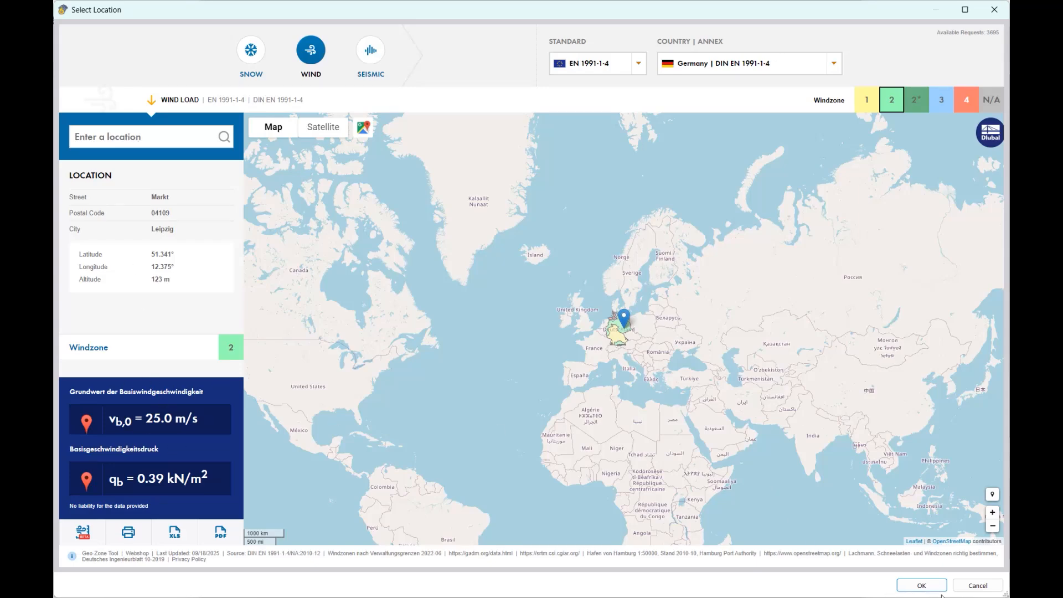
click(921, 585)
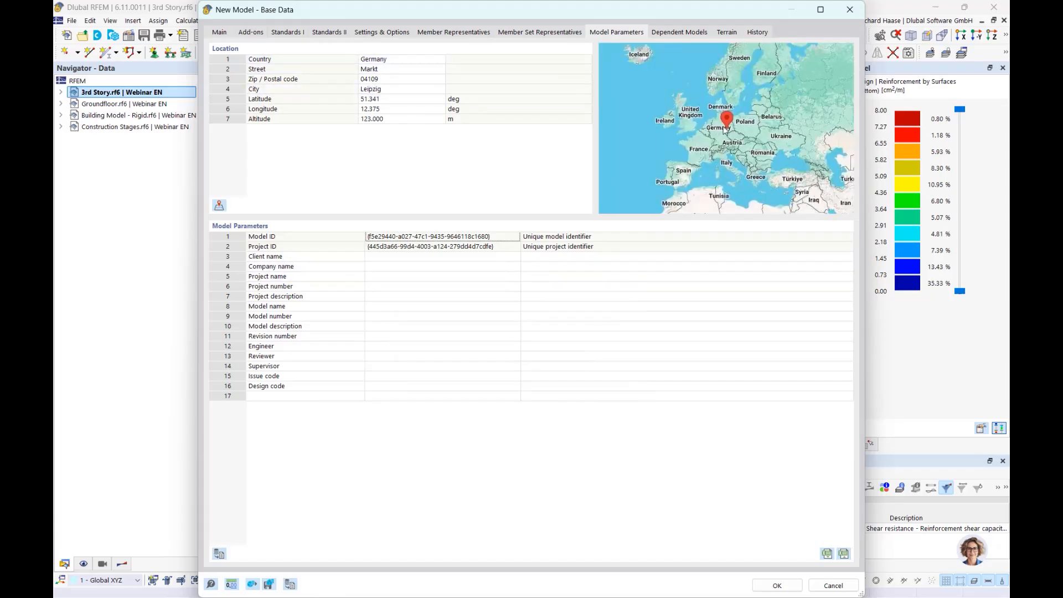
click(777, 586)
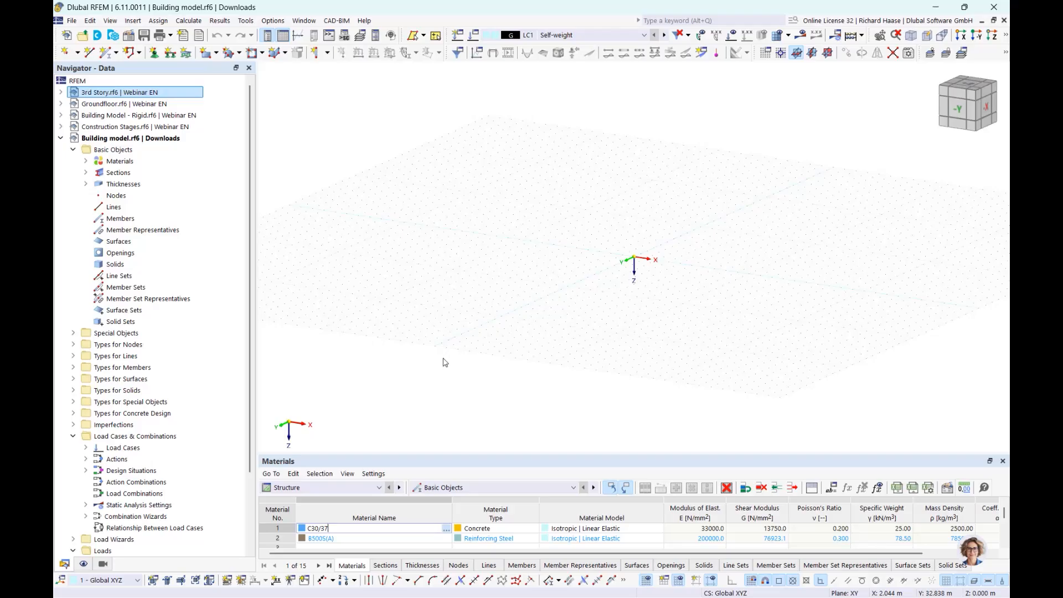
Step: Create a background layer in the guide objects from the floor plan DXF file in the "30.09 & 02.10. Webinar - GM" folder
click(85, 162)
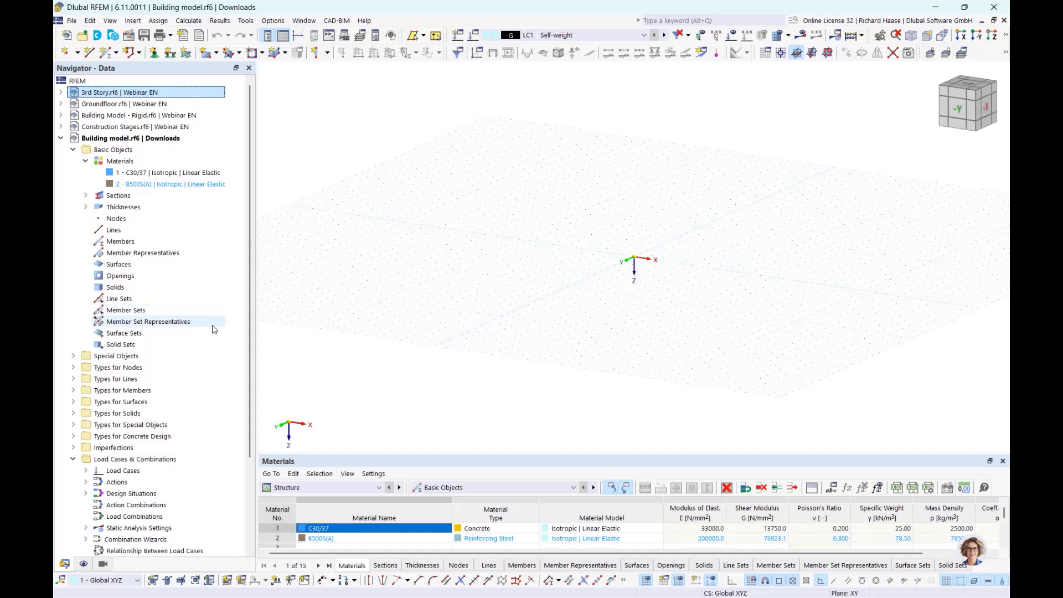
scroll(214, 329, down, 3)
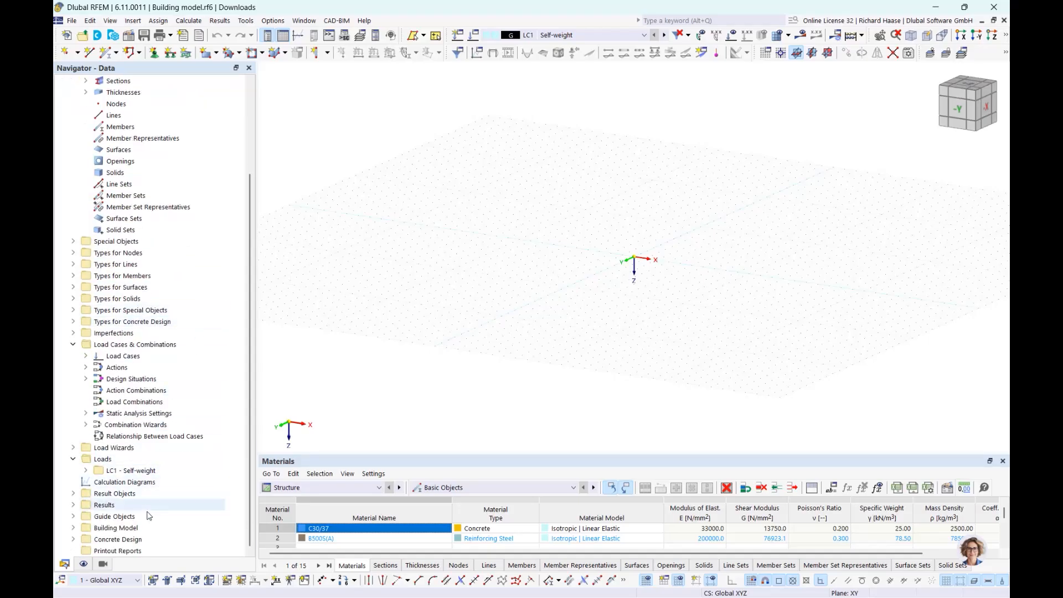
click(74, 518)
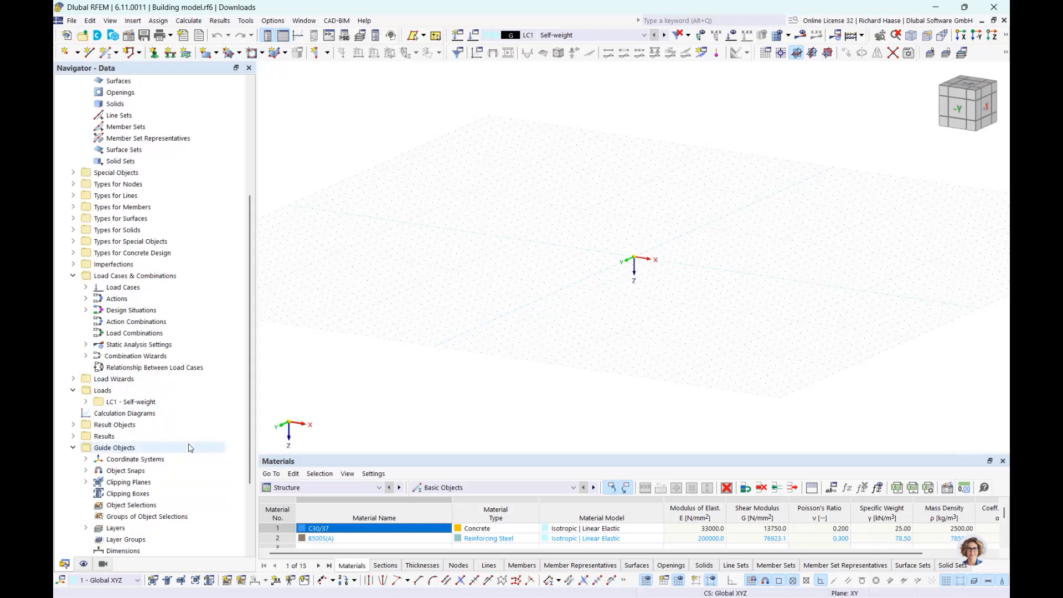
scroll(138, 438, down, 1)
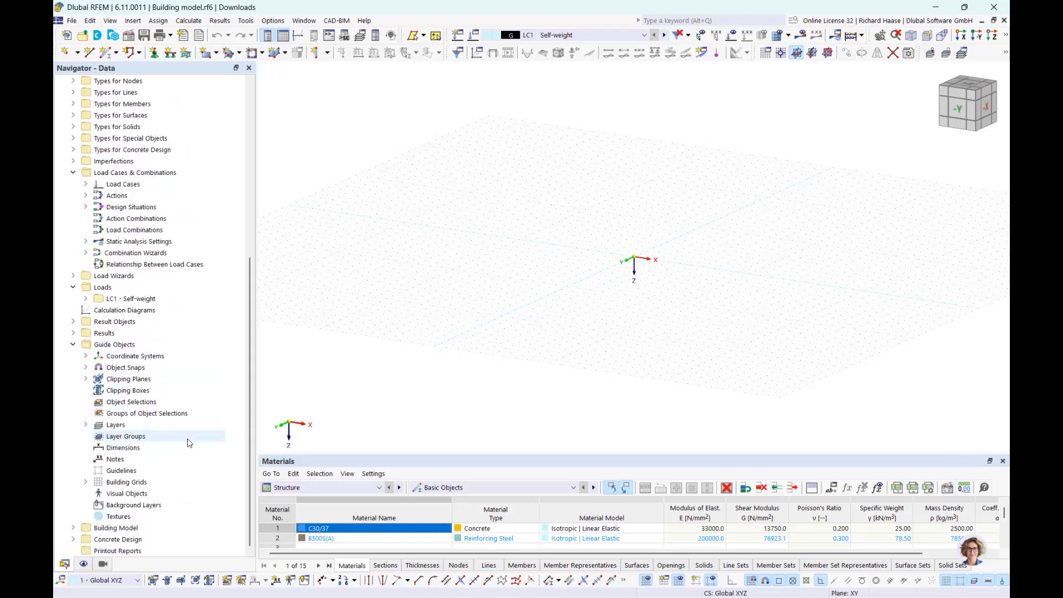
double_click(130, 507)
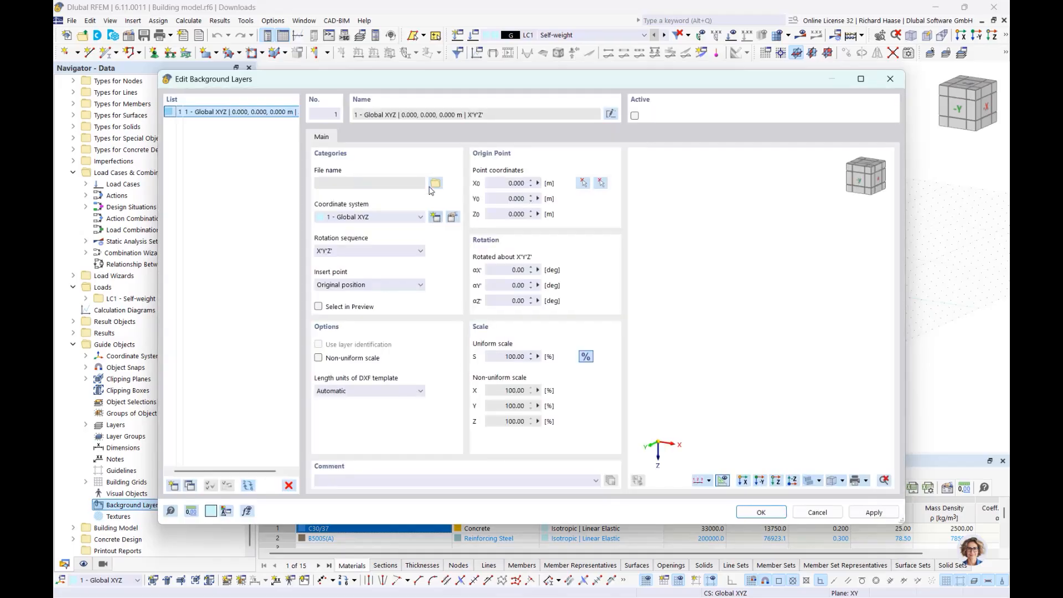
click(433, 184)
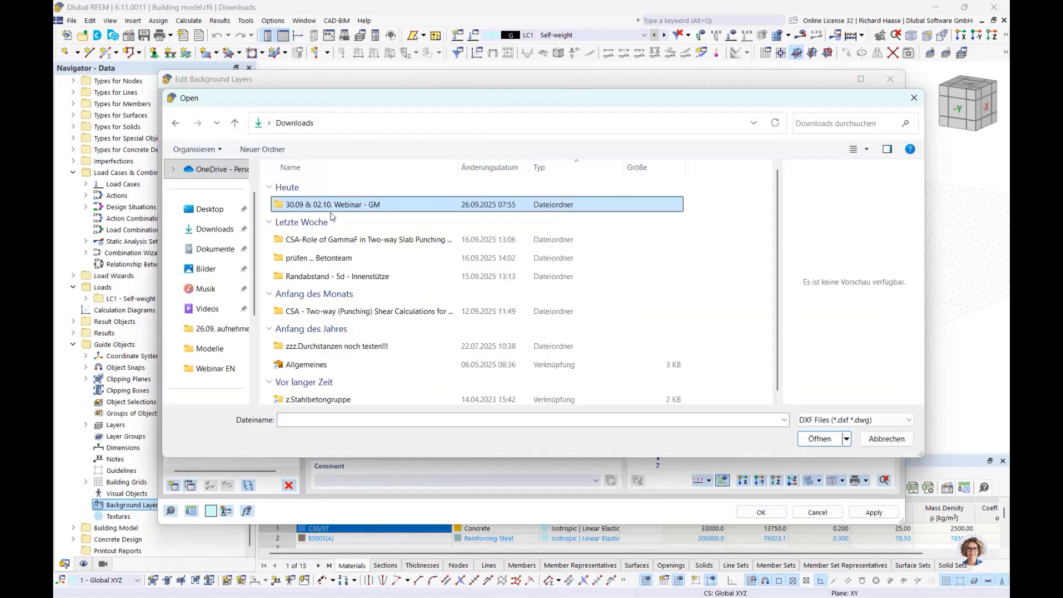
double_click(289, 206)
click(324, 293)
click(840, 440)
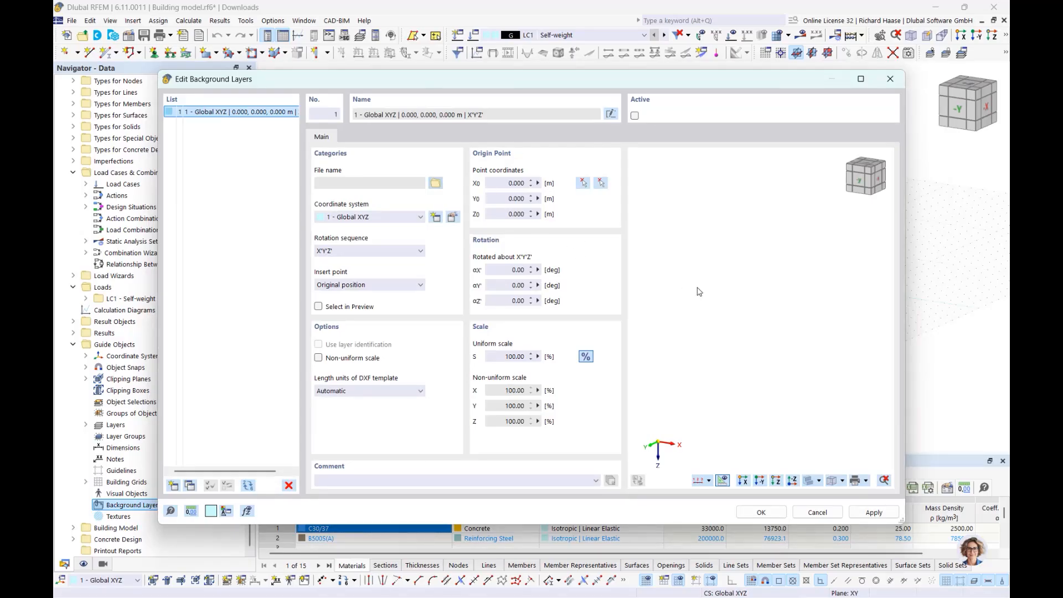
click(761, 512)
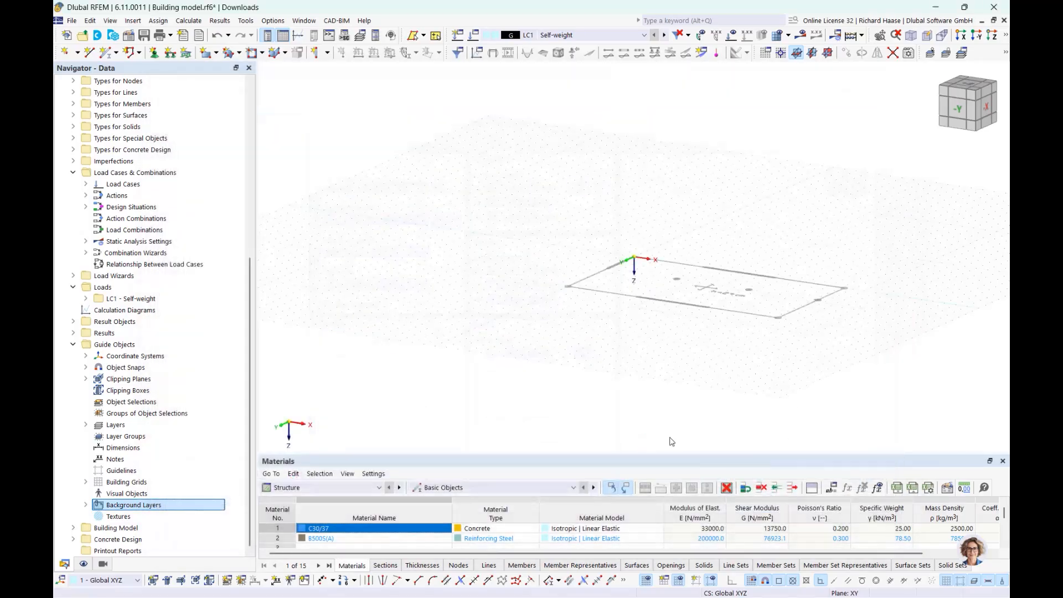
click(971, 89)
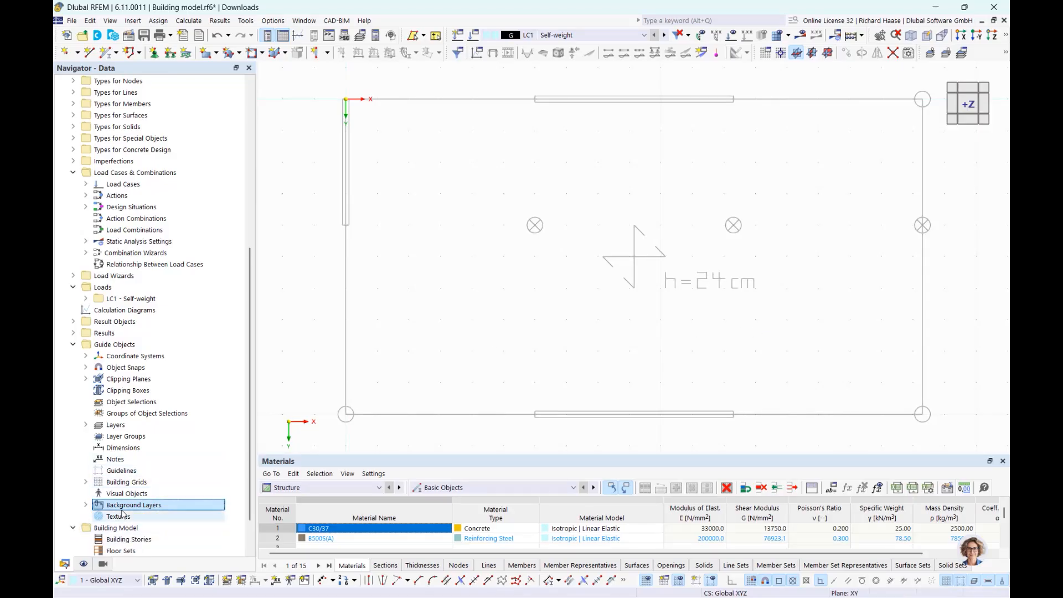
Step: Create a new building story in the building model with a height ΔZ of 3 m
click(73, 528)
click(136, 496)
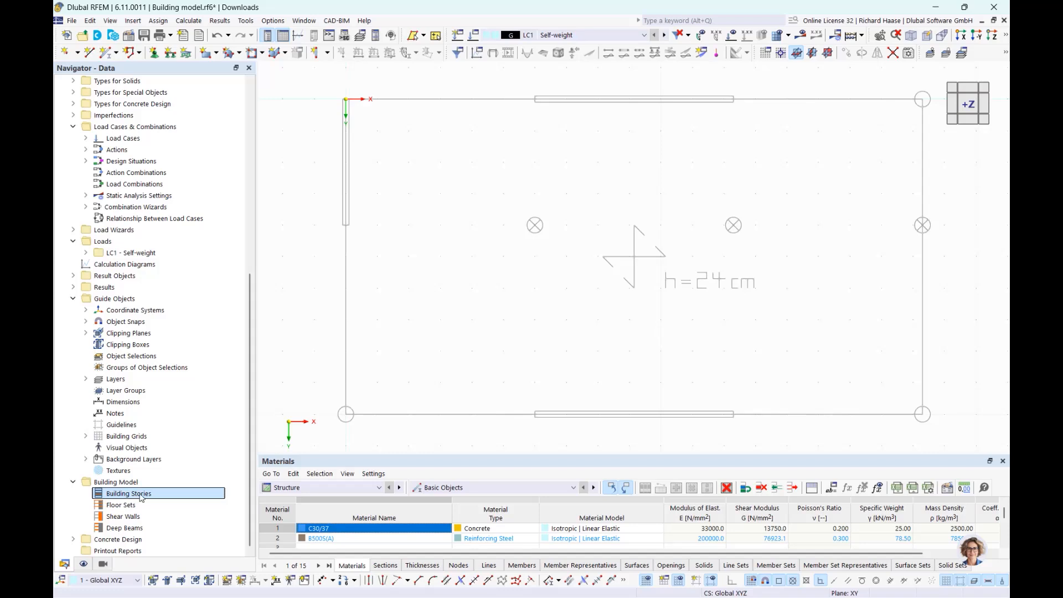
right_click(141, 498)
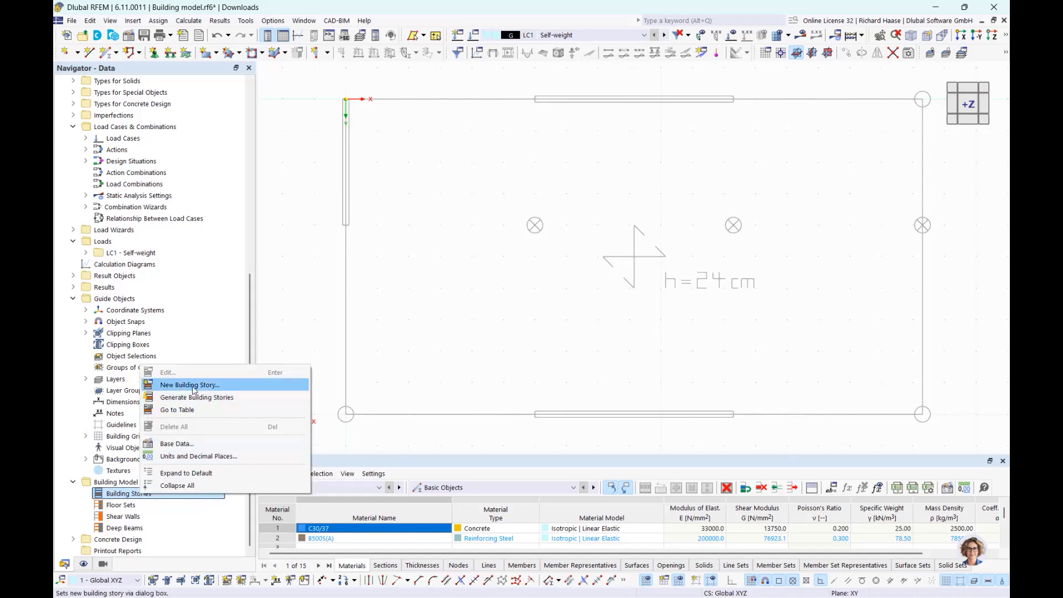
click(200, 386)
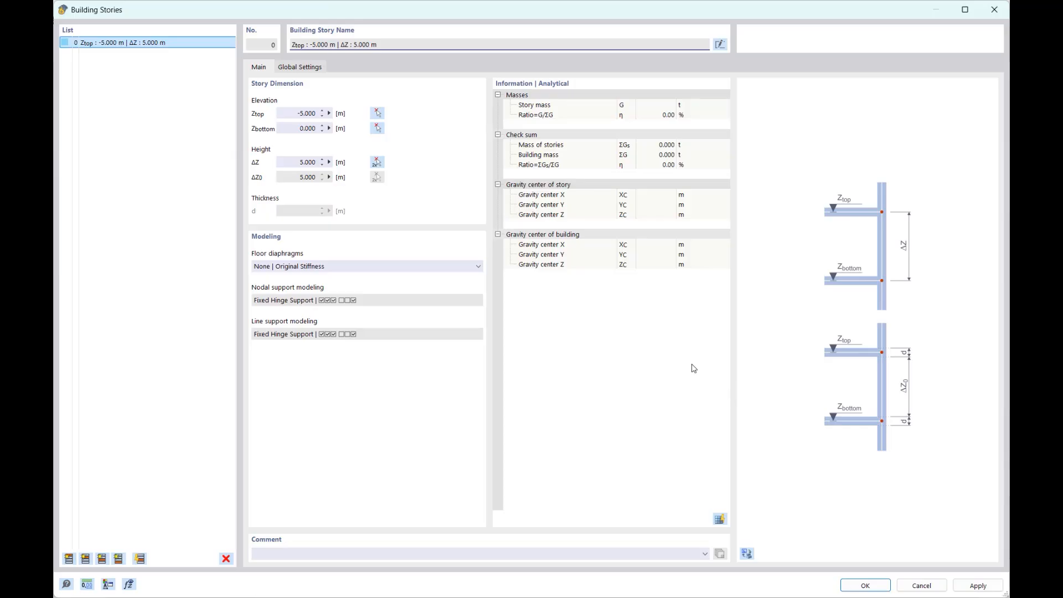
click(295, 163)
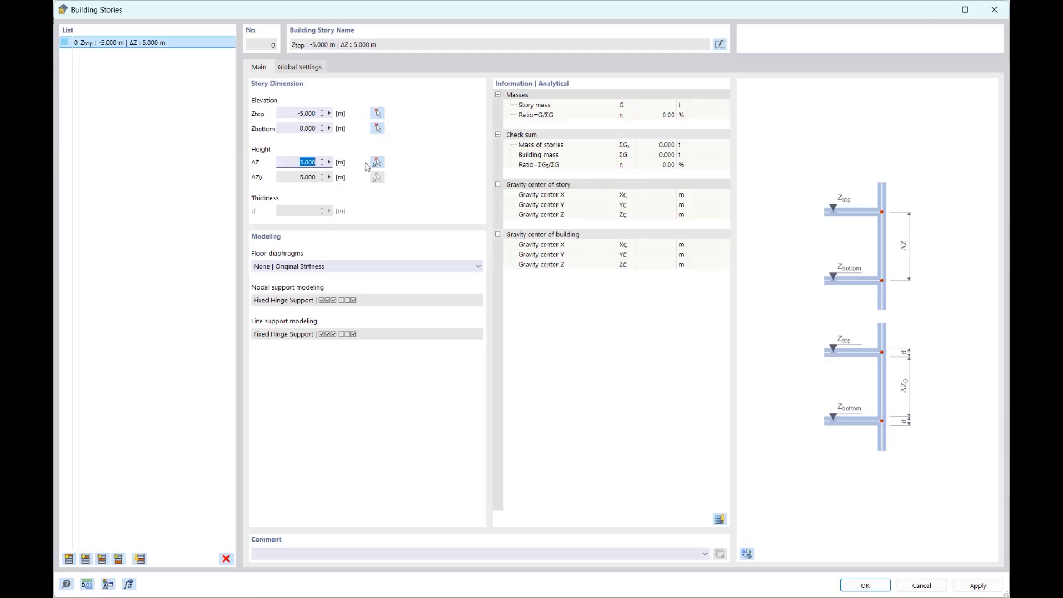
text(3)
click(309, 179)
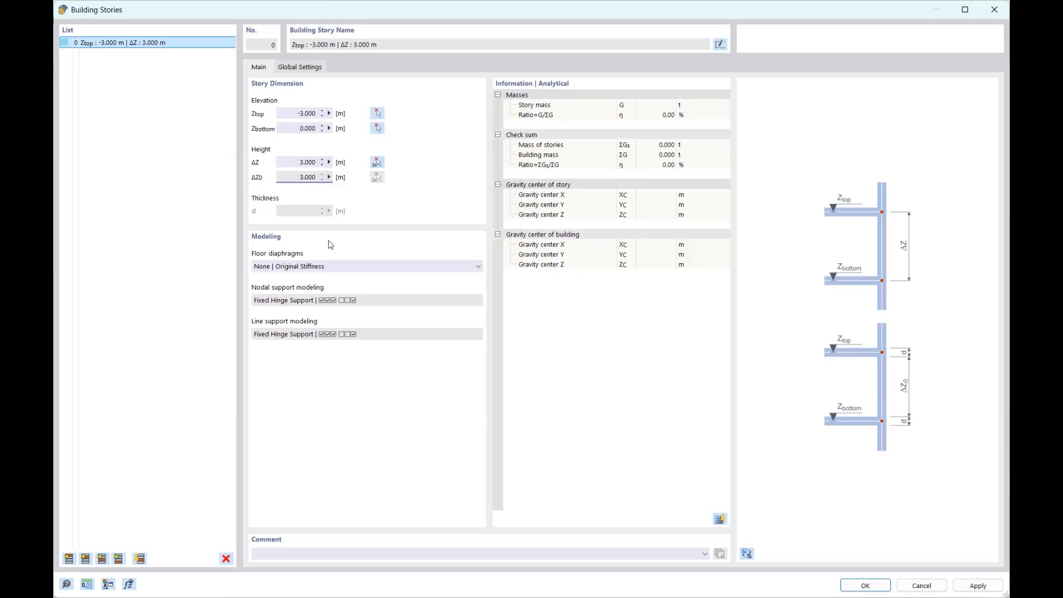
Step: Add three more 3 m high stories above the first building story
click(69, 559)
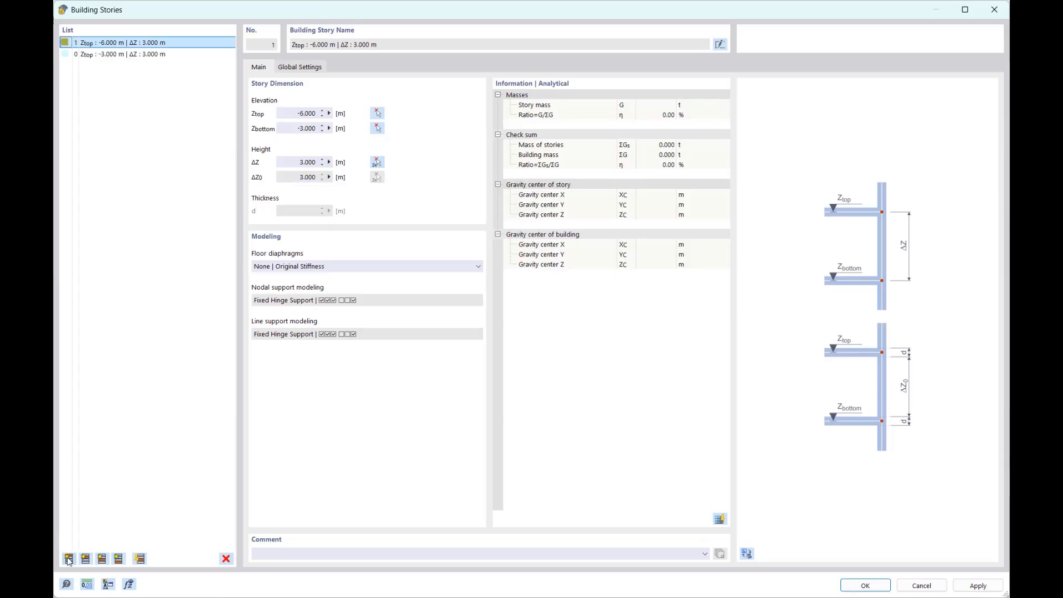
click(69, 559)
click(69, 559)
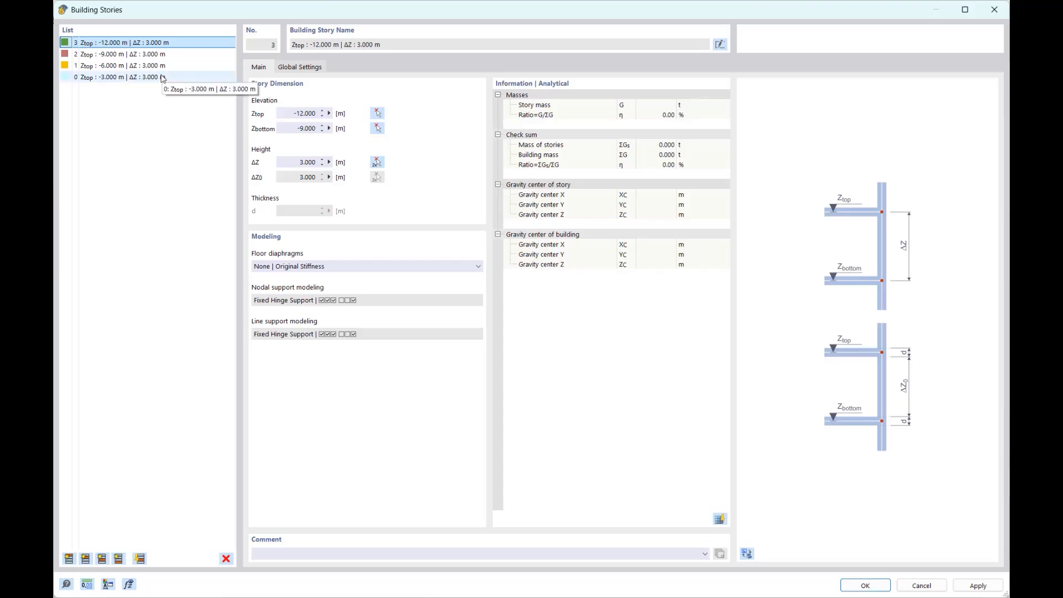
Step: Select all four building stories and set their floor diaphragms to Rigid
shift+click(162, 78)
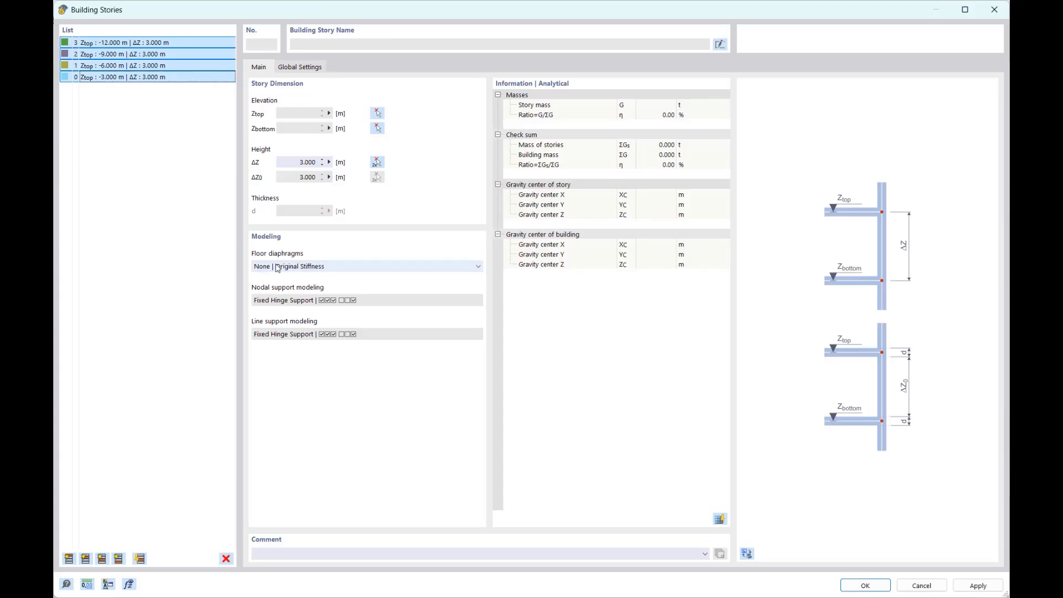
click(288, 267)
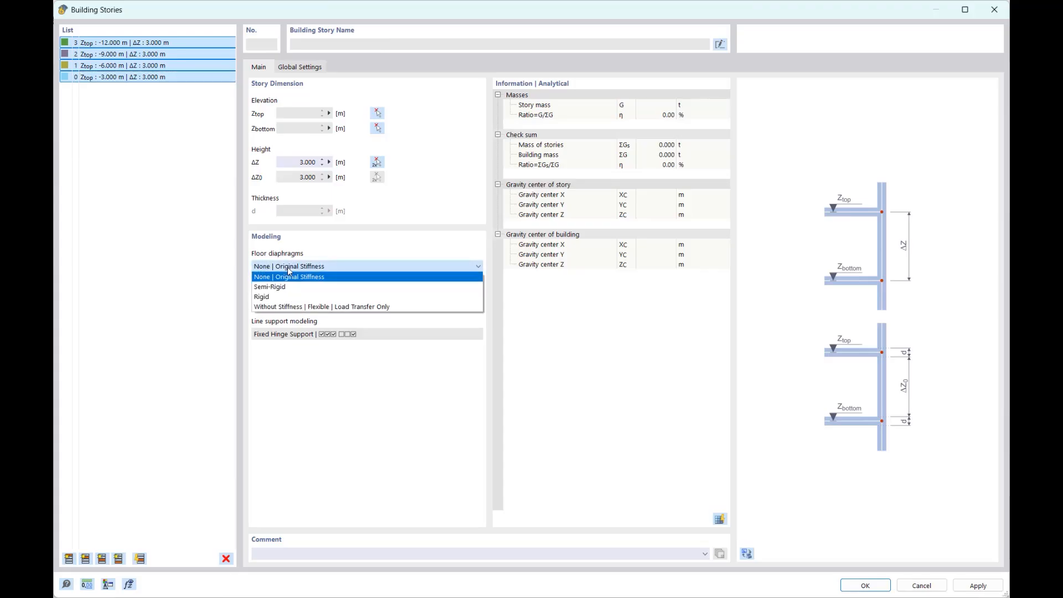
click(275, 297)
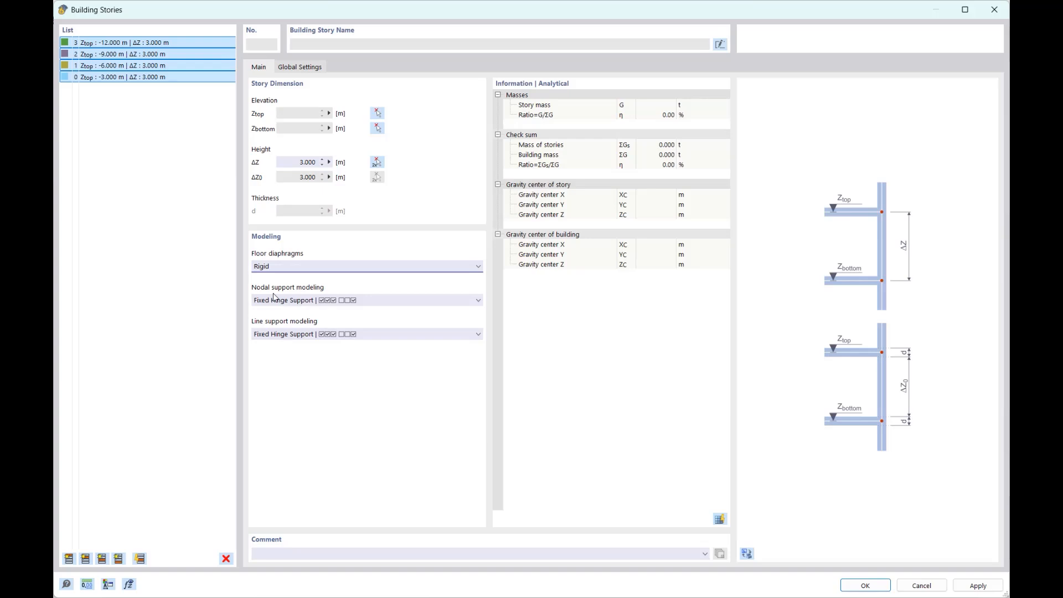
click(349, 267)
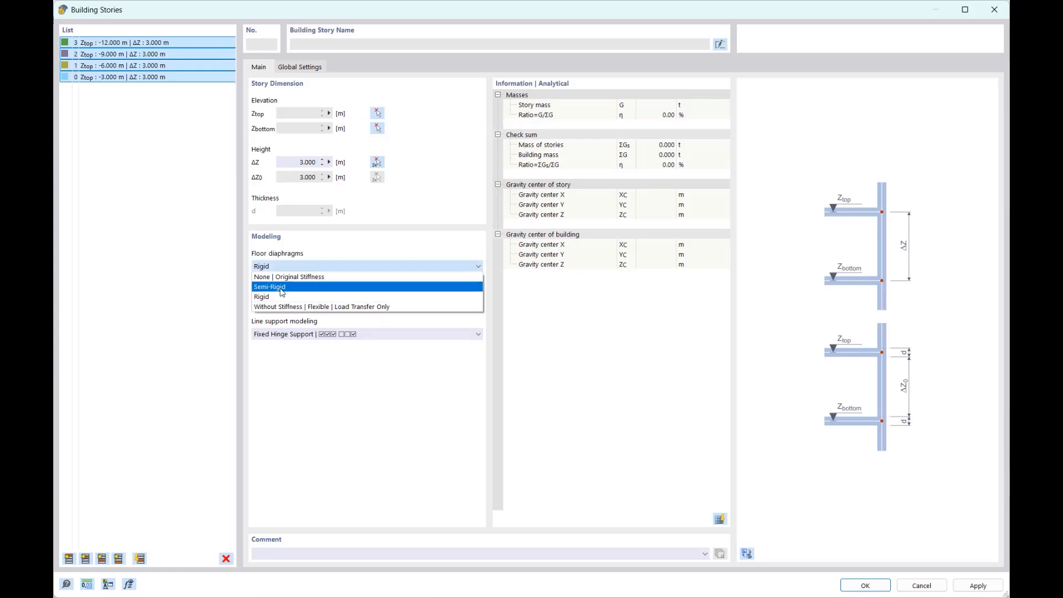
click(223, 287)
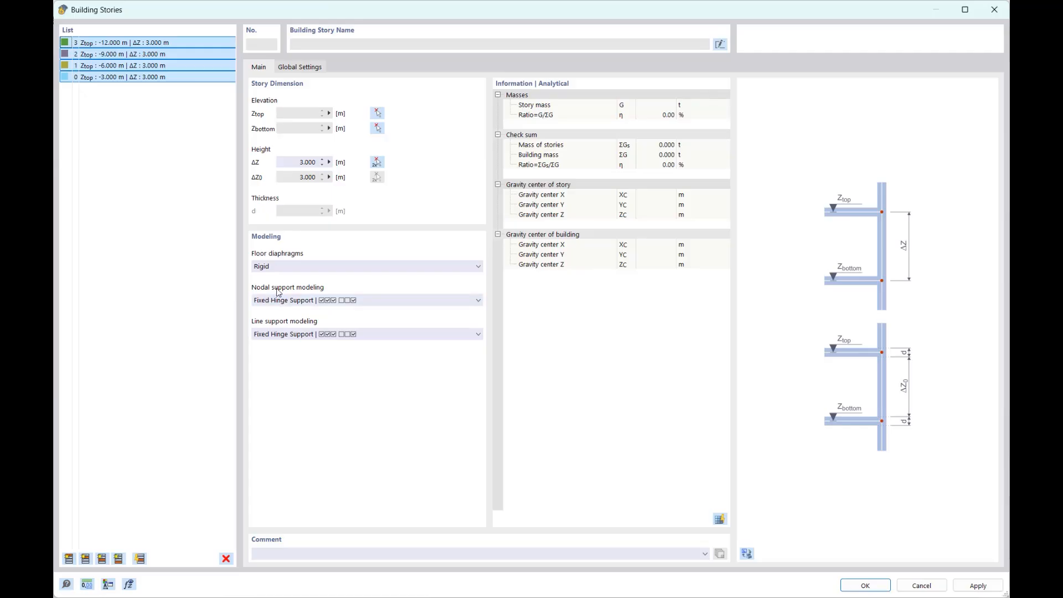
Step: For stories 1 to 3, set nodal support modeling to Elastic Column Hinge-Hinge and line support modeling to Elastic Wall Hinge-Hinge
click(334, 303)
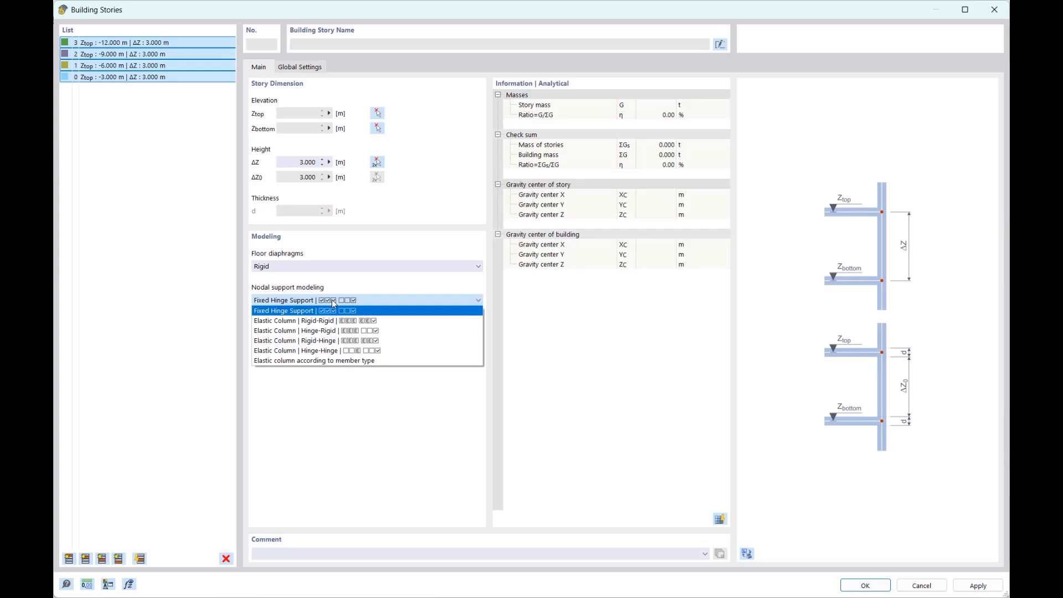
click(334, 304)
click(161, 66)
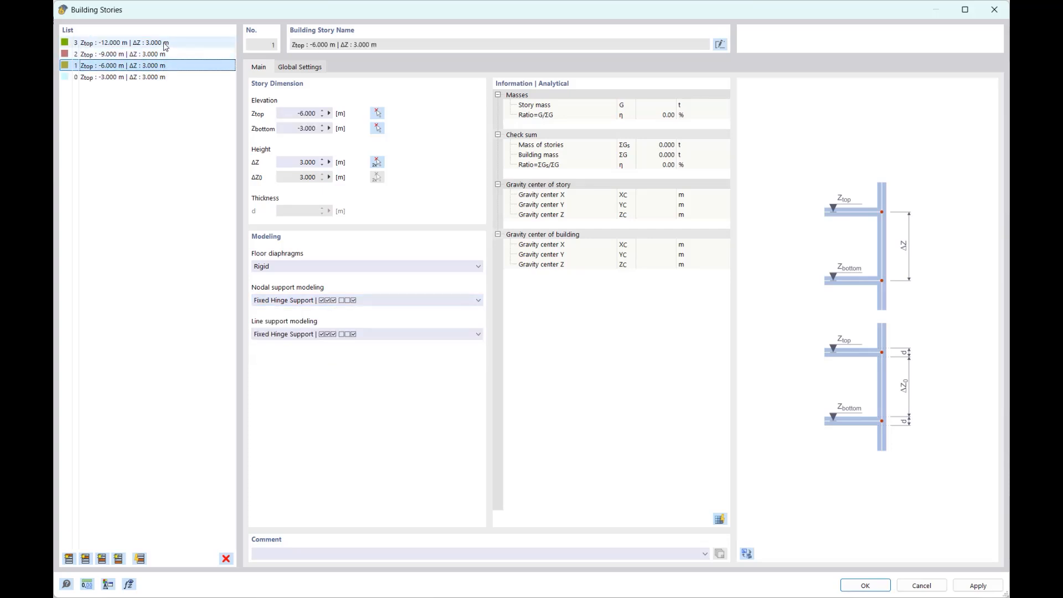
shift+click(165, 45)
click(347, 302)
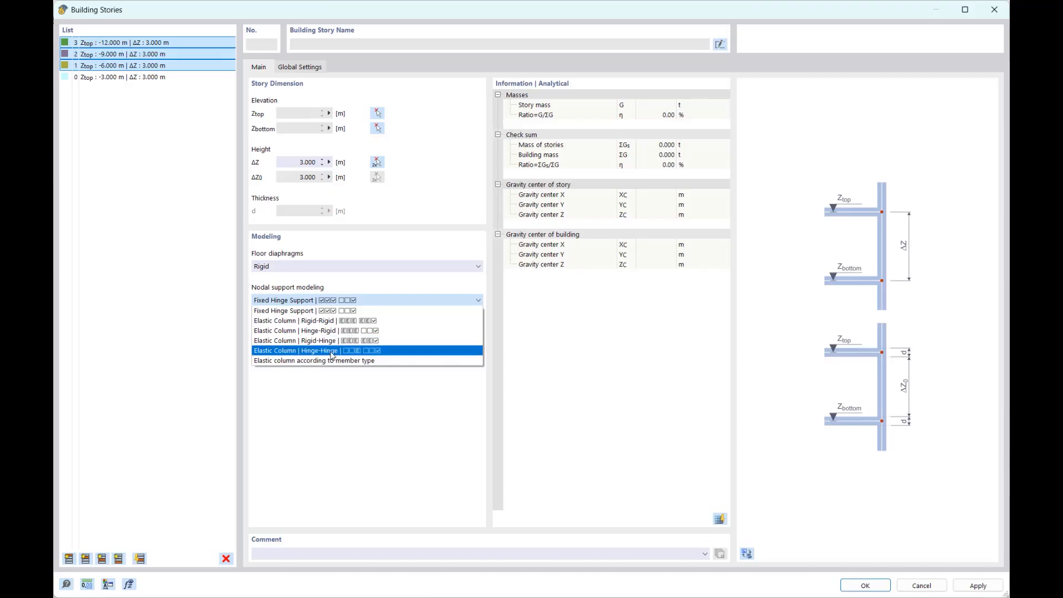
click(332, 354)
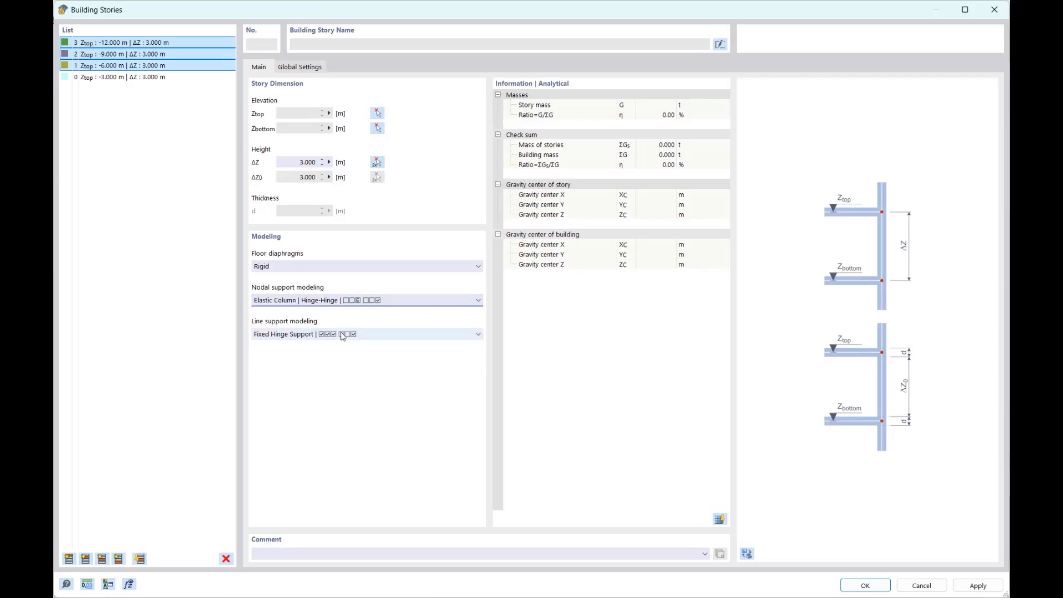
click(345, 335)
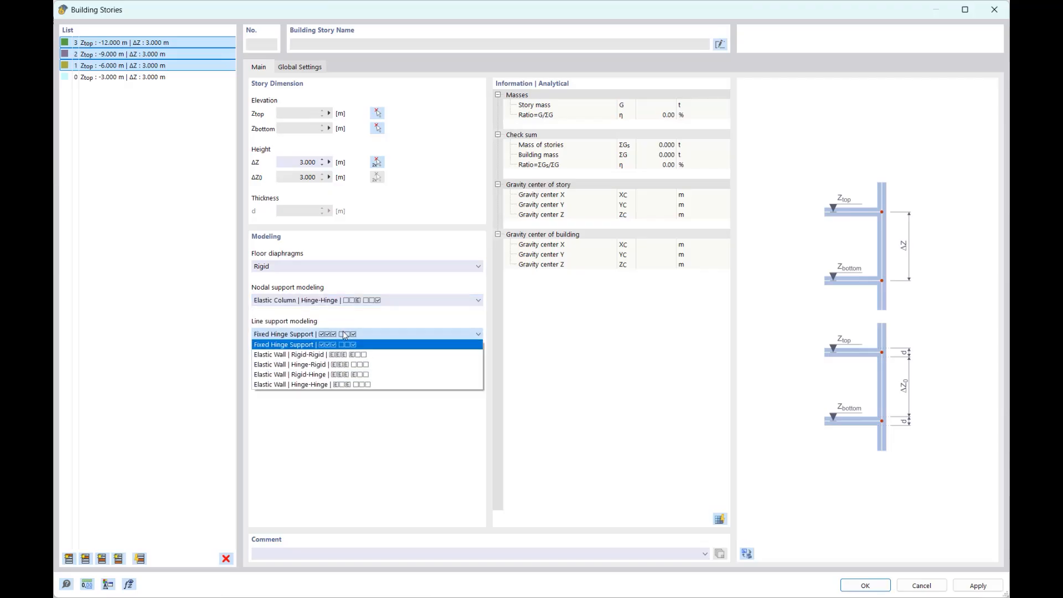
click(313, 384)
Step: For story 0, set nodal supports to Elastic Column Rigid-Hinge and line supports to Elastic Wall Rigid-Hinge, then apply the building stories
click(177, 77)
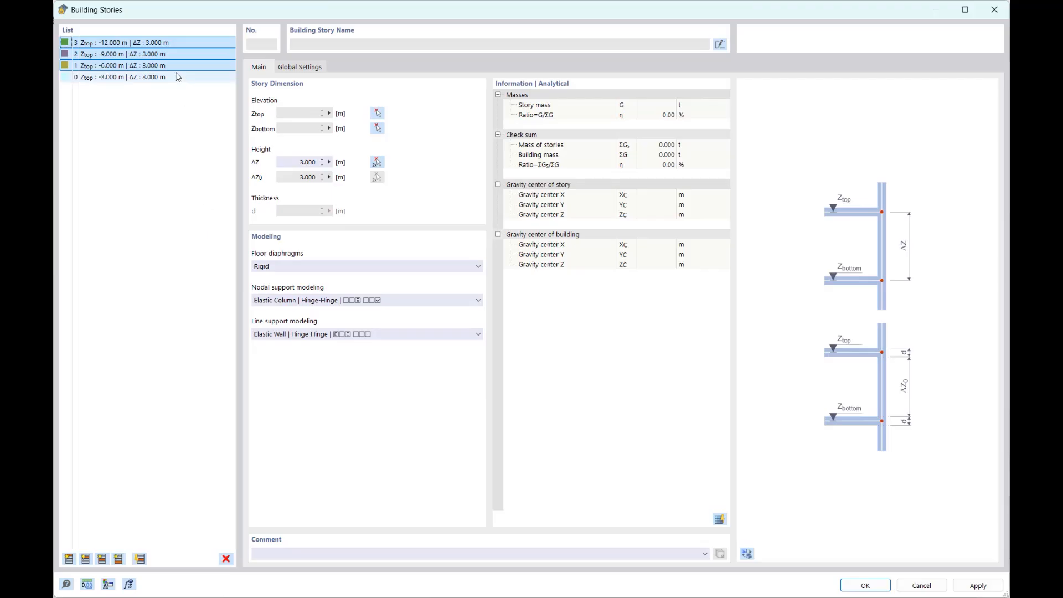
click(313, 302)
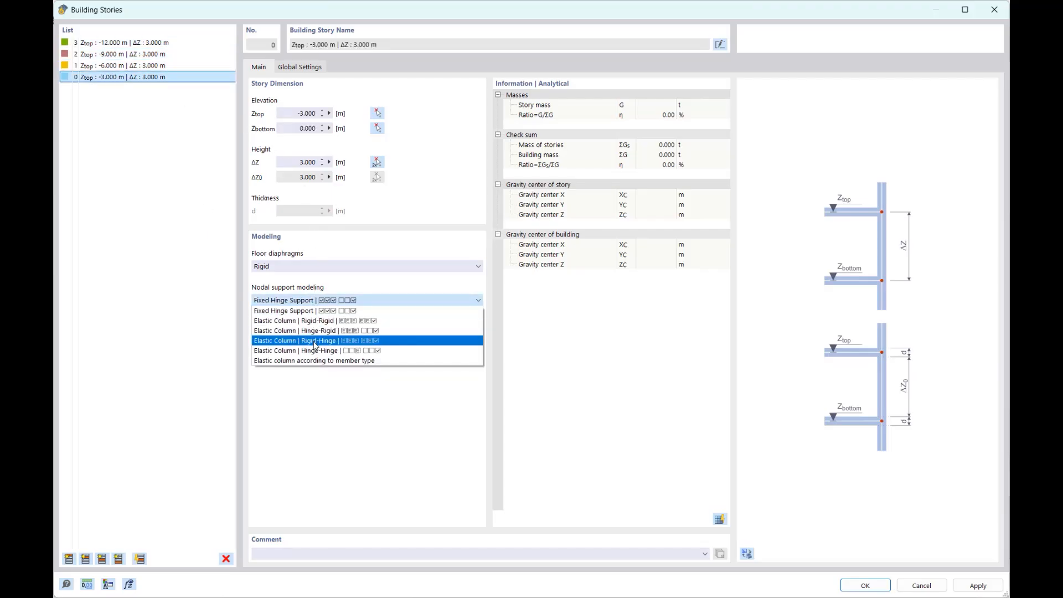
click(305, 345)
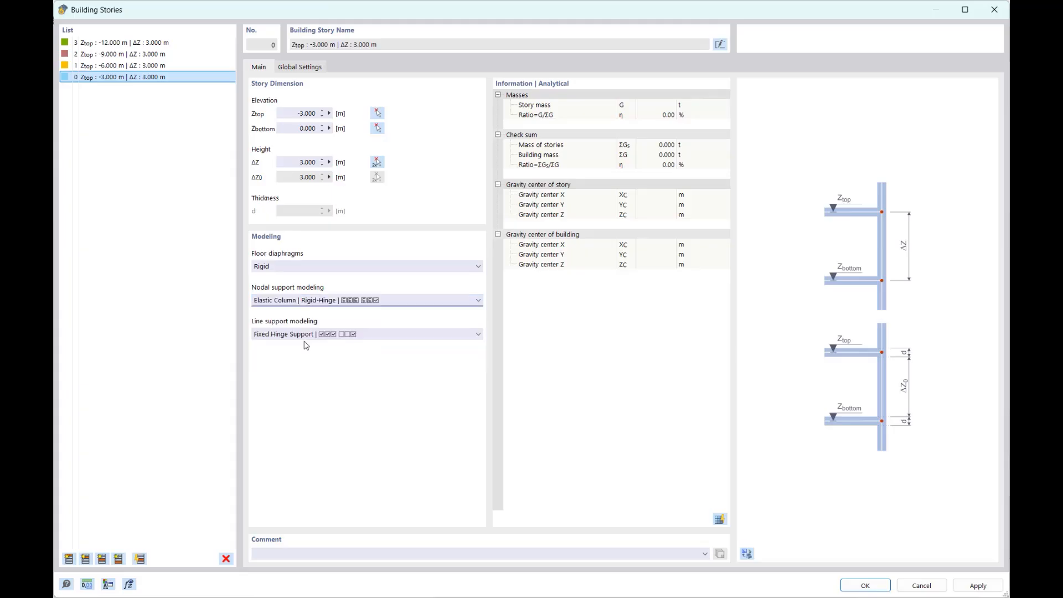
click(336, 336)
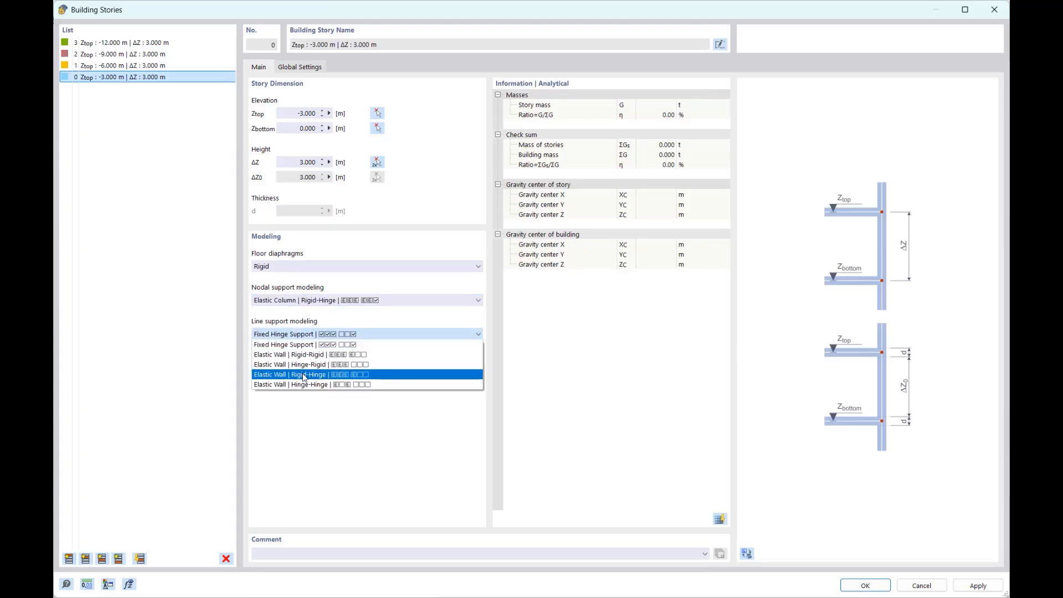
click(304, 376)
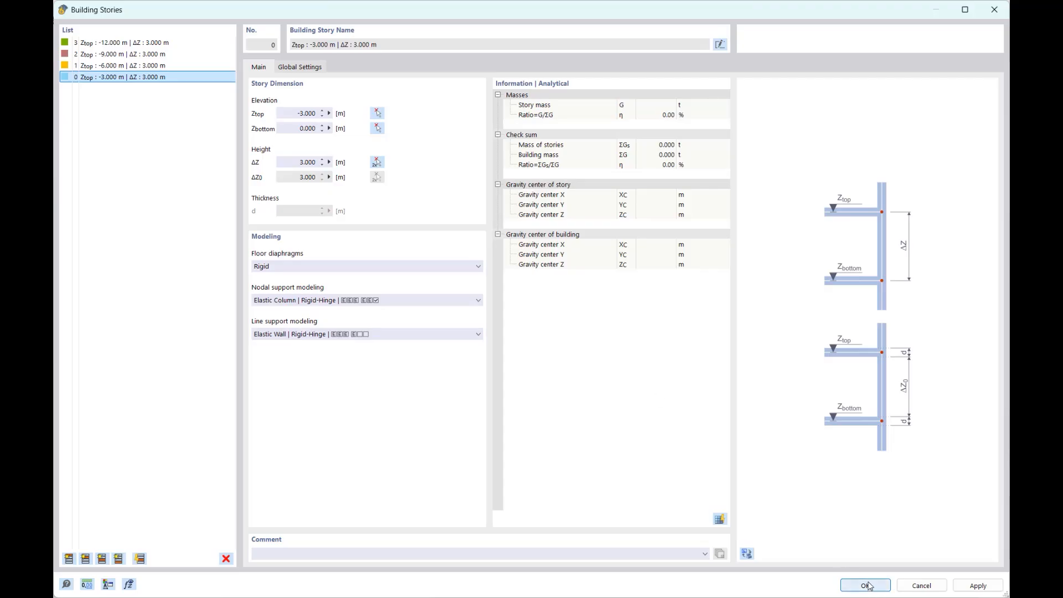
click(868, 585)
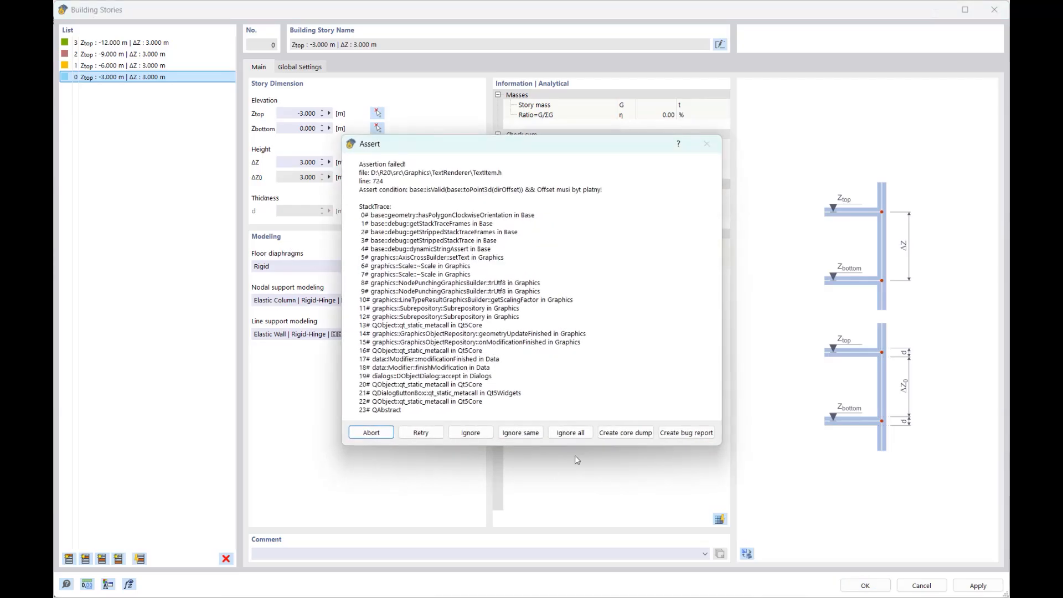
click(576, 433)
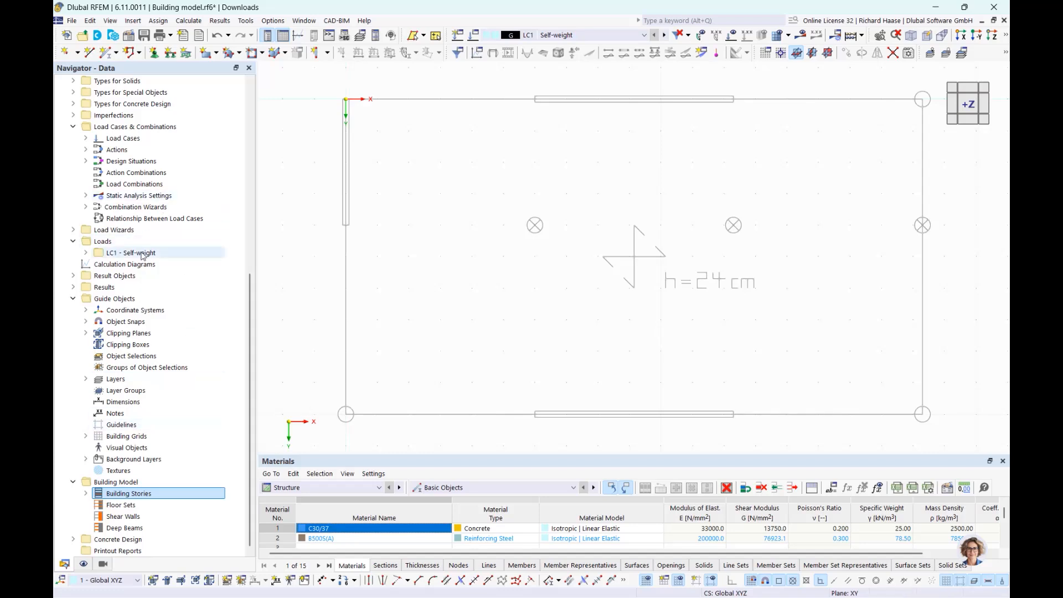
Step: Delete the two default sections, CIRCLE_M1 500 and R_M1 200/400, from the model's basic objects
scroll(143, 256, up, 6)
scroll(143, 256, up, 4)
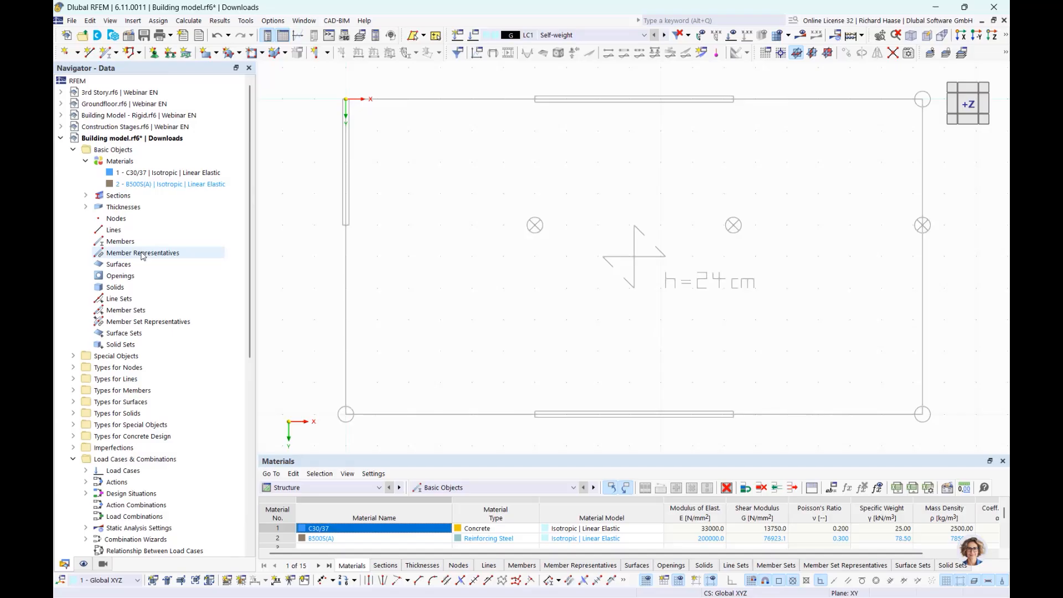
double_click(119, 197)
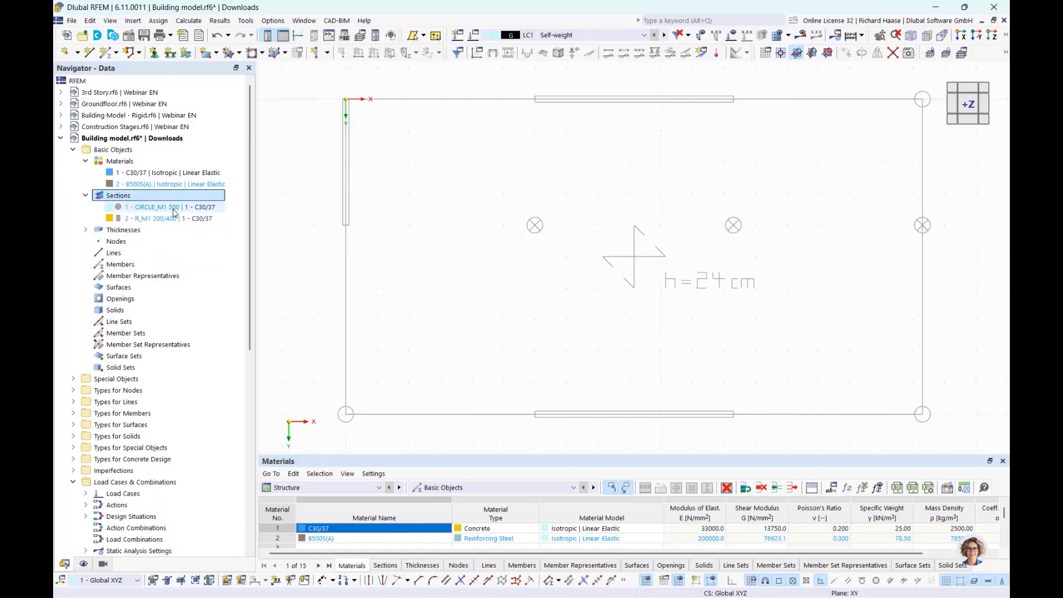
click(173, 209)
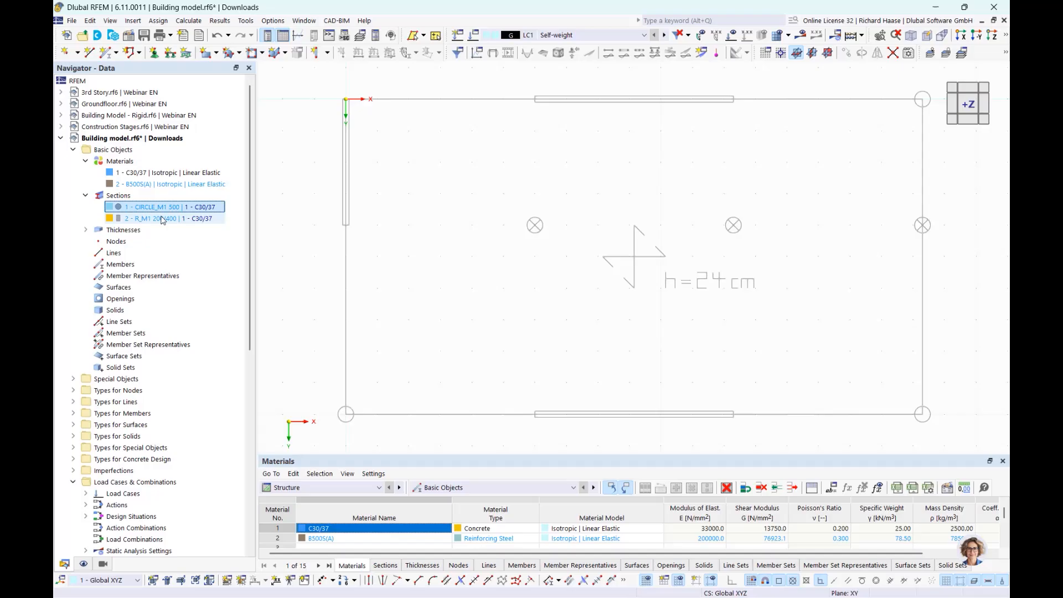
ctrl+click(162, 220)
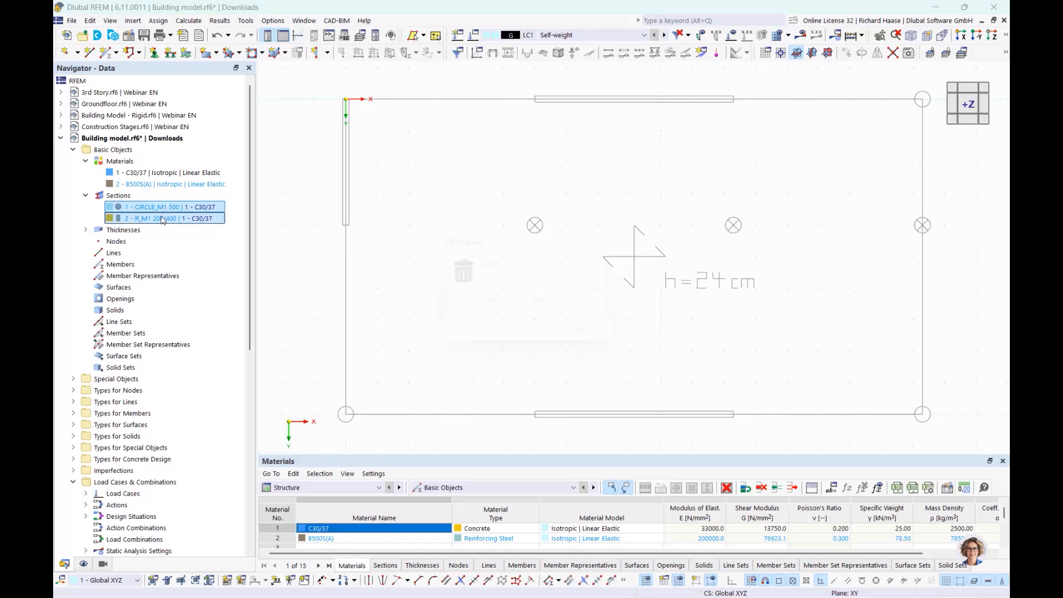
key(Delete)
key(Return)
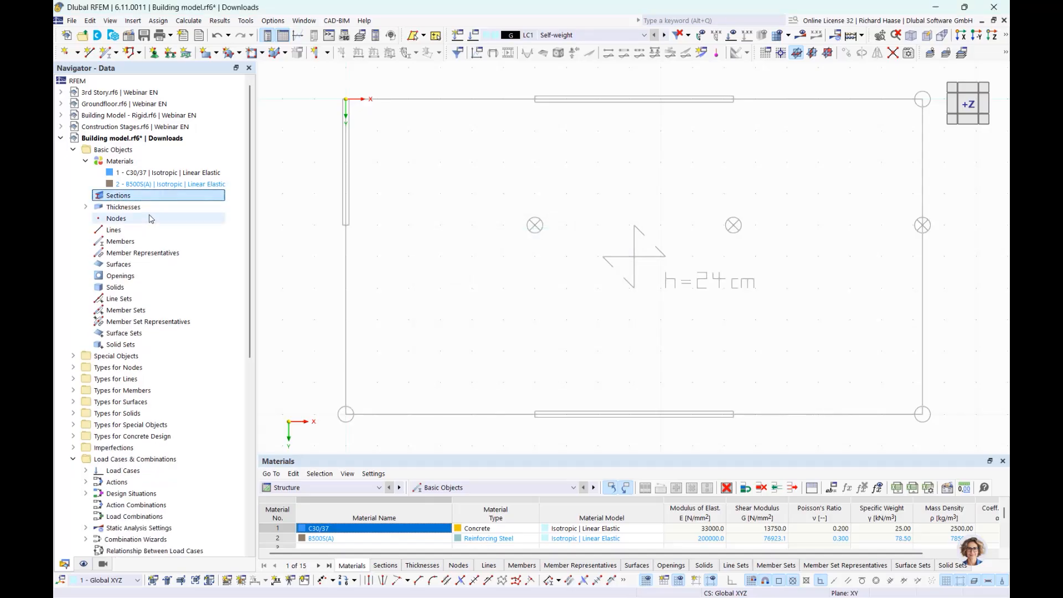
Step: Delete the two default uniform thicknesses of 200 mm and 240 mm from the basic objects
click(86, 206)
click(133, 218)
ctrl+click(125, 231)
key(Delete)
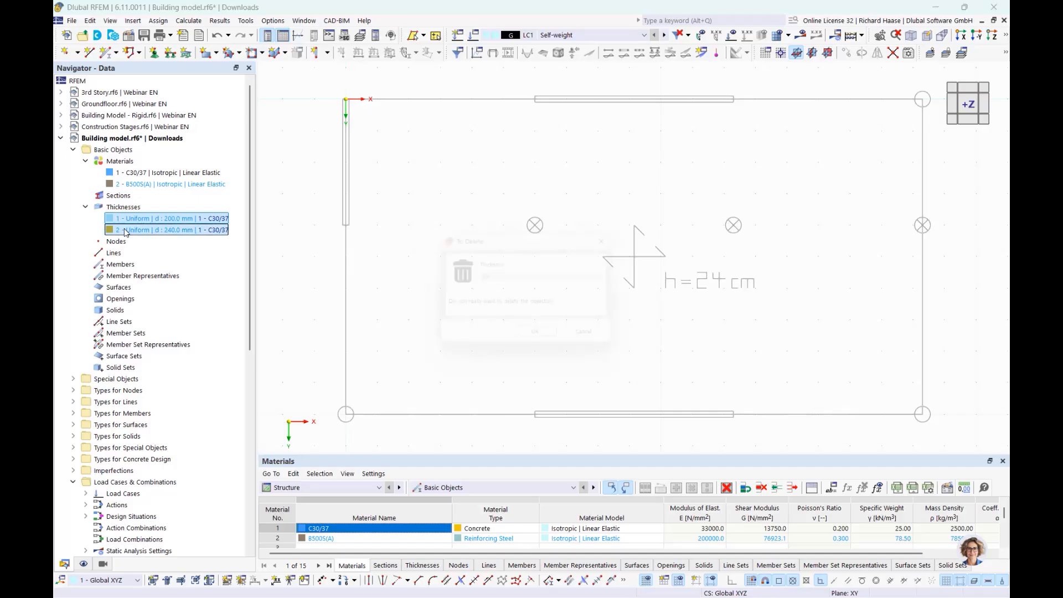
key(Return)
Step: Start a new C30/37 section with the massive circle shape and open its geometry parameters
click(146, 197)
right_click(146, 199)
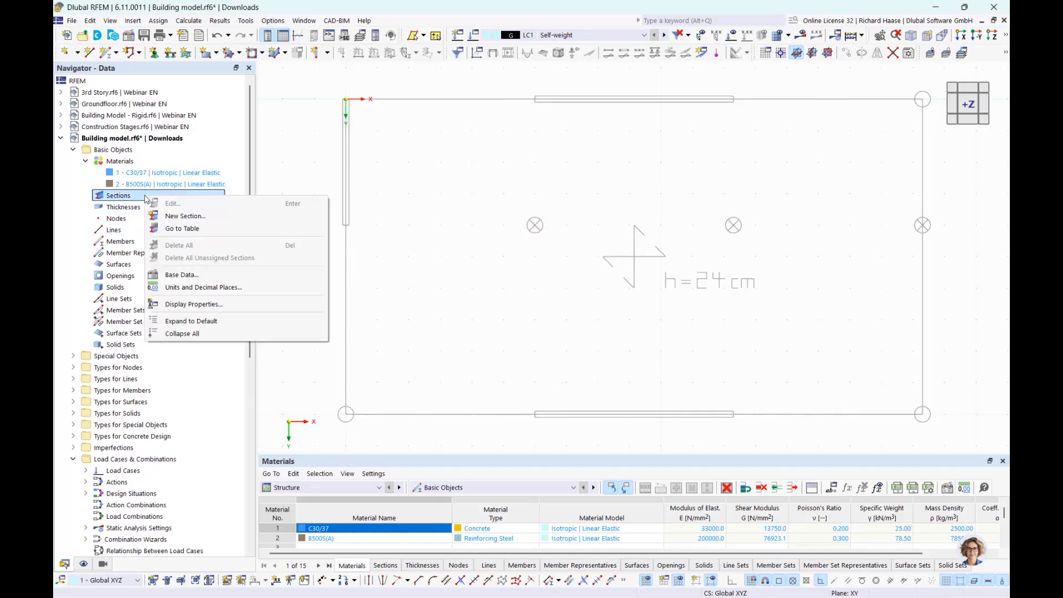
click(183, 216)
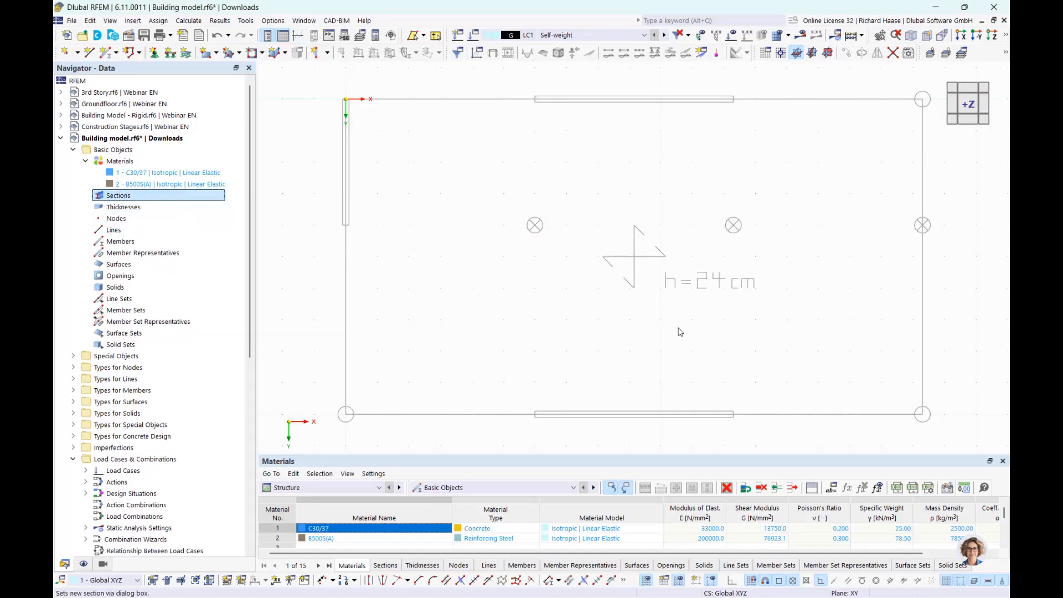
drag(574, 40, 592, 440)
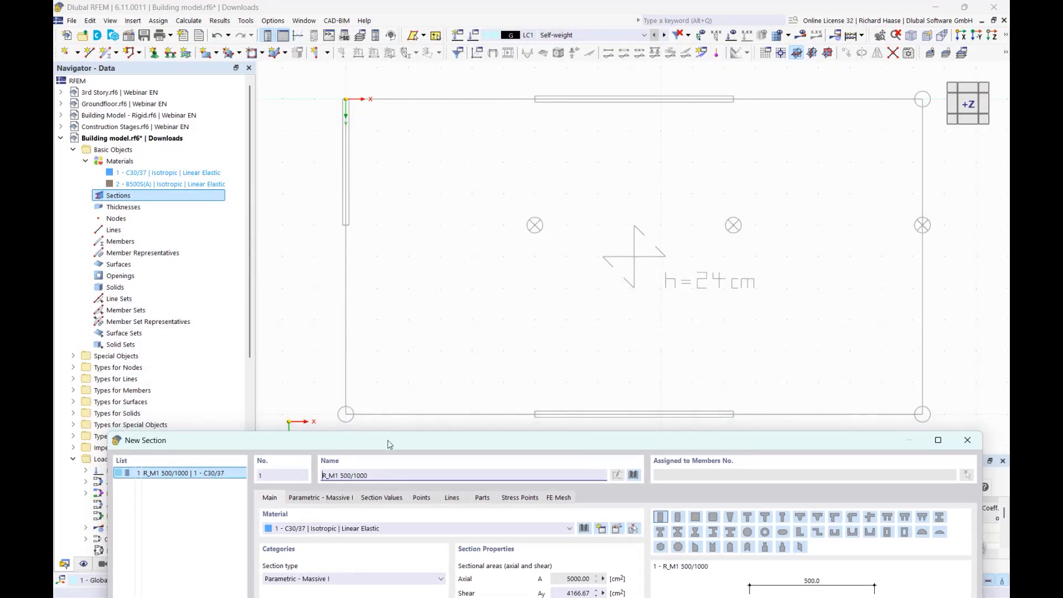
drag(390, 438, 398, 50)
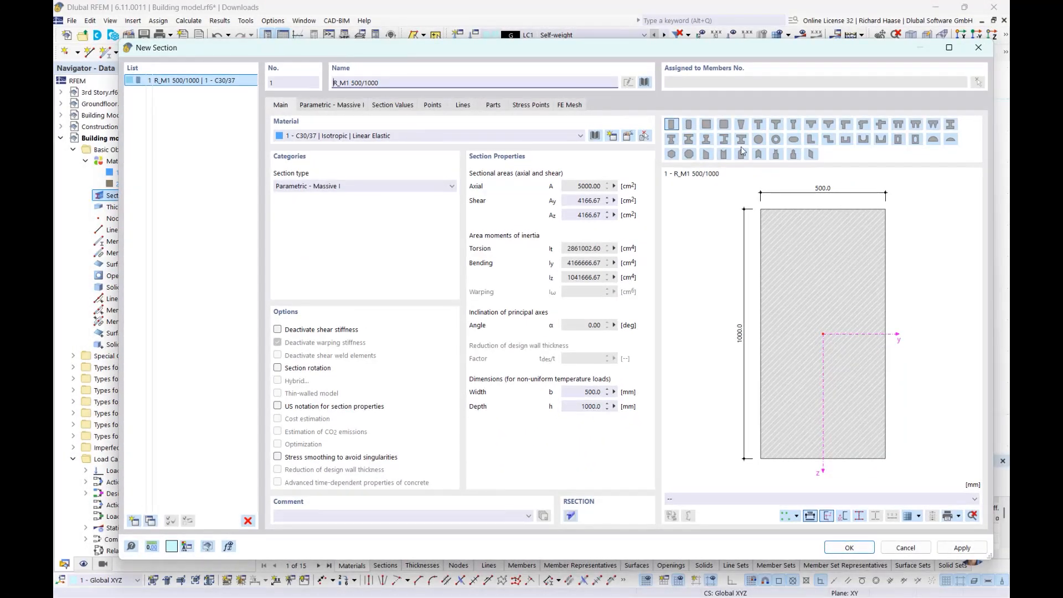
click(759, 140)
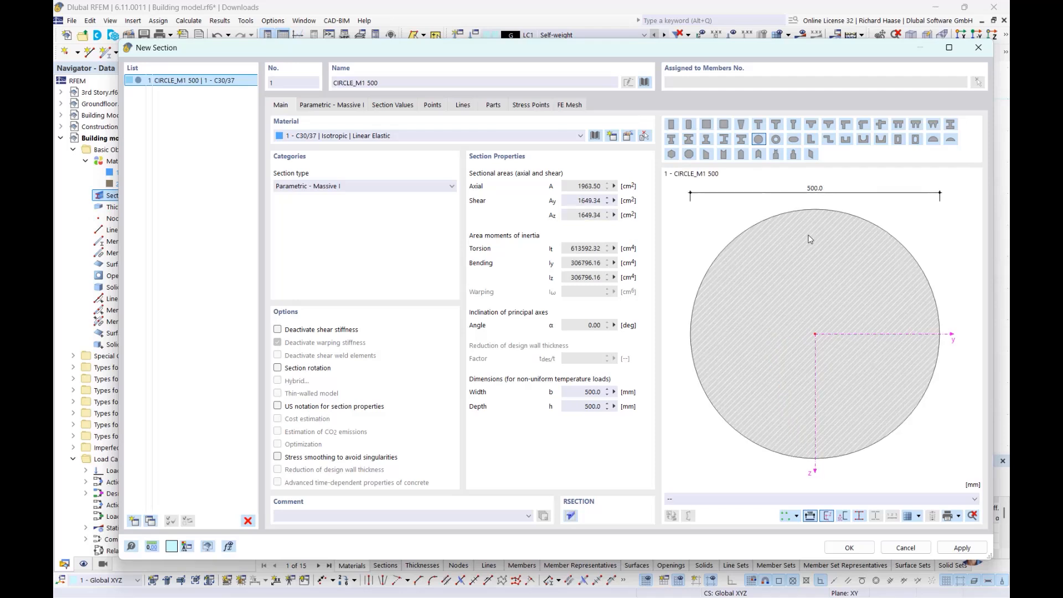
click(313, 105)
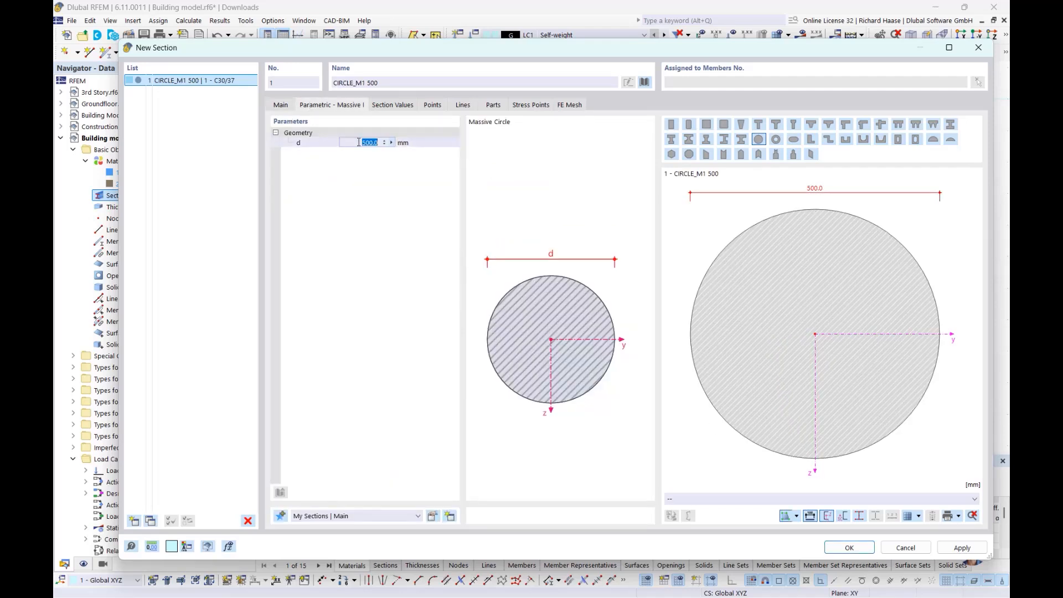
Step: Set the circular section's diameter d to 200 mm
text(200)
key(Return)
click(366, 145)
Step: Set the section's diameter by measuring across the column circle at the floor plan's lower-left corner, and create the section
click(392, 143)
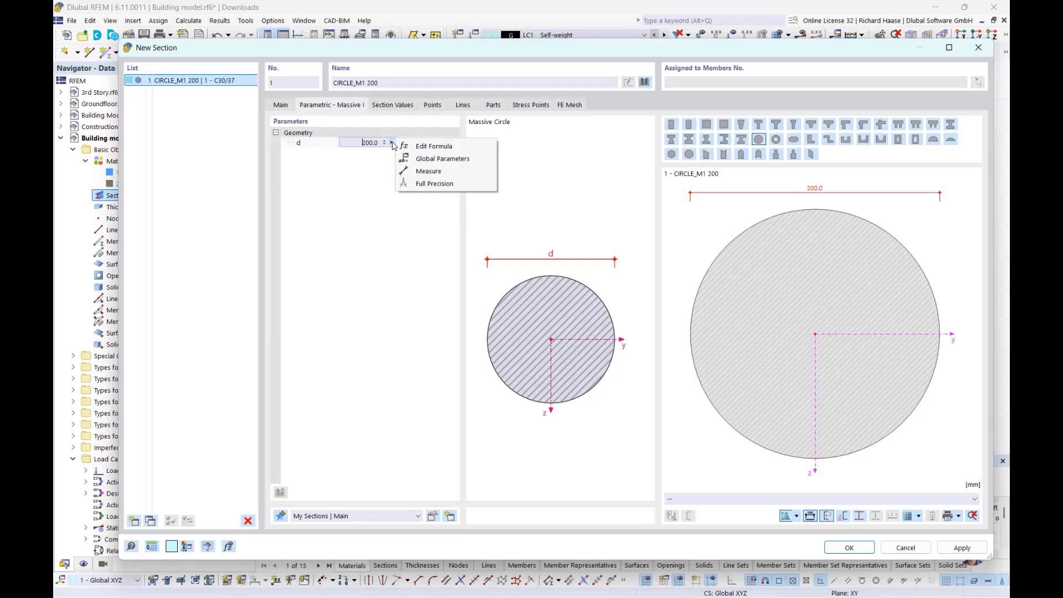
click(433, 172)
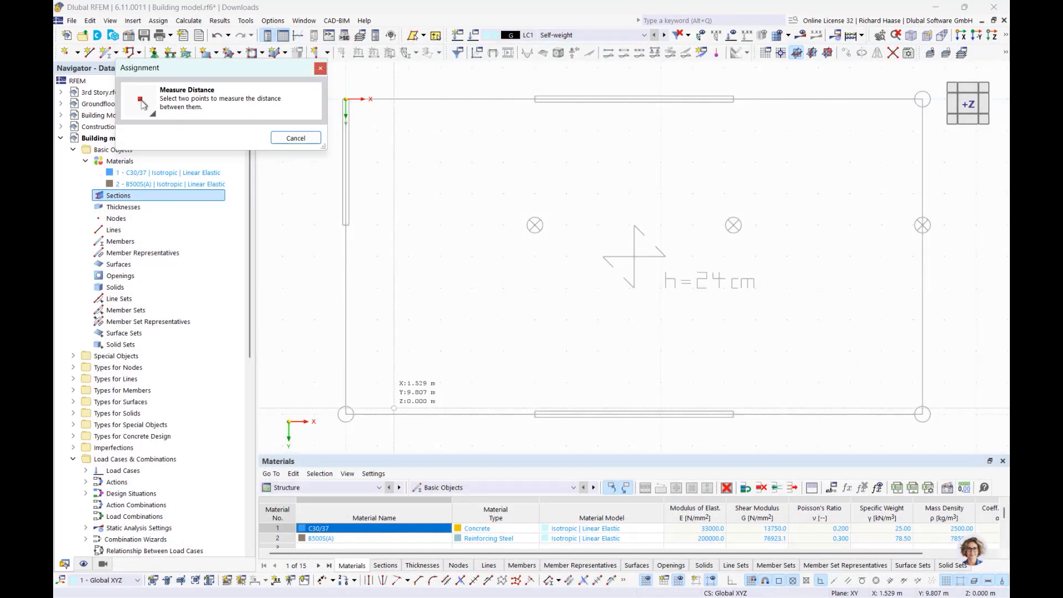
scroll(337, 403, up, 2)
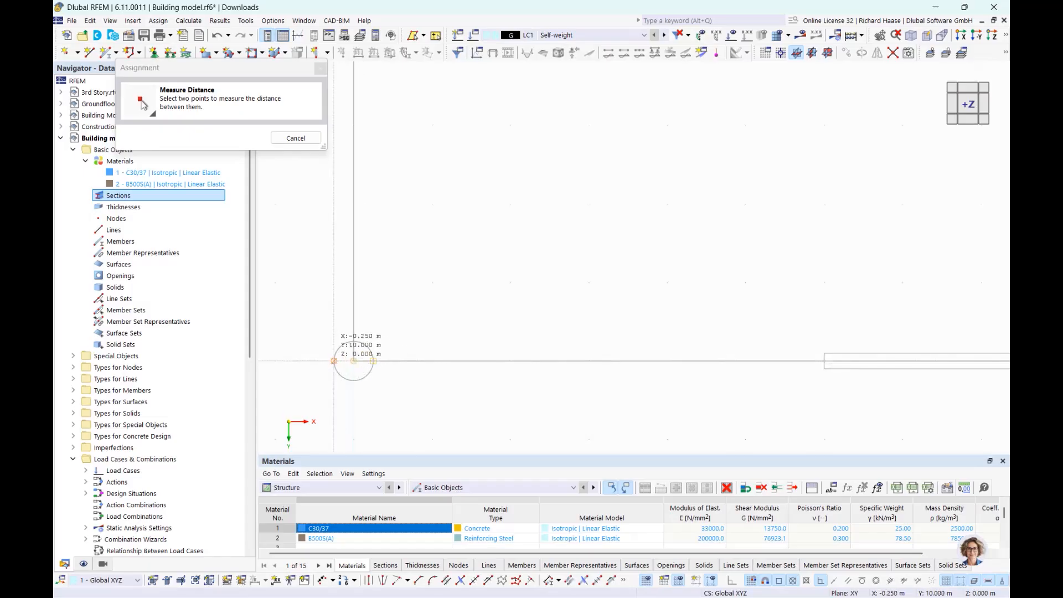
click(334, 361)
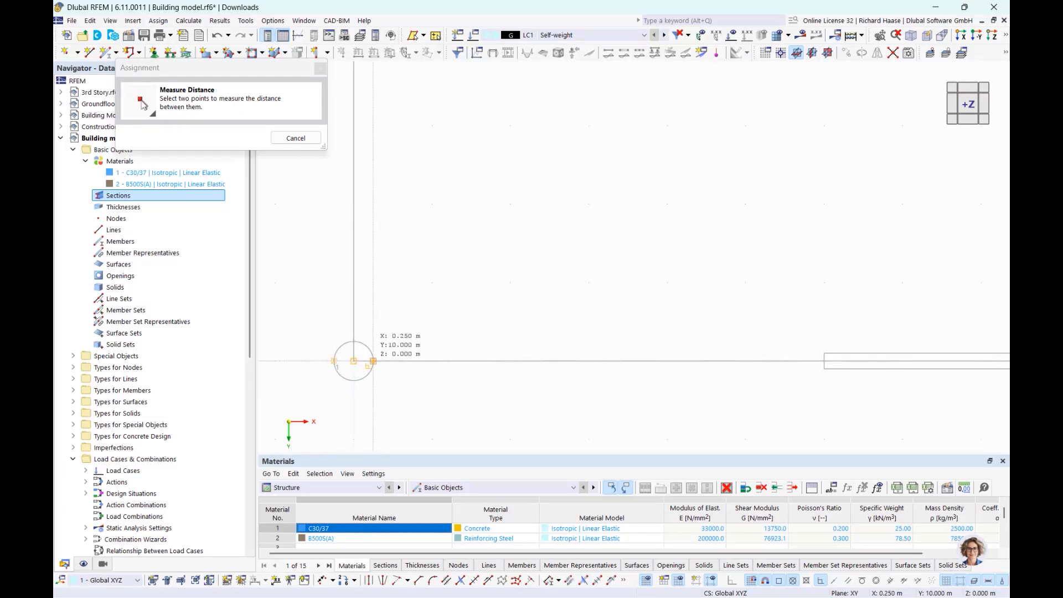
click(373, 361)
click(331, 140)
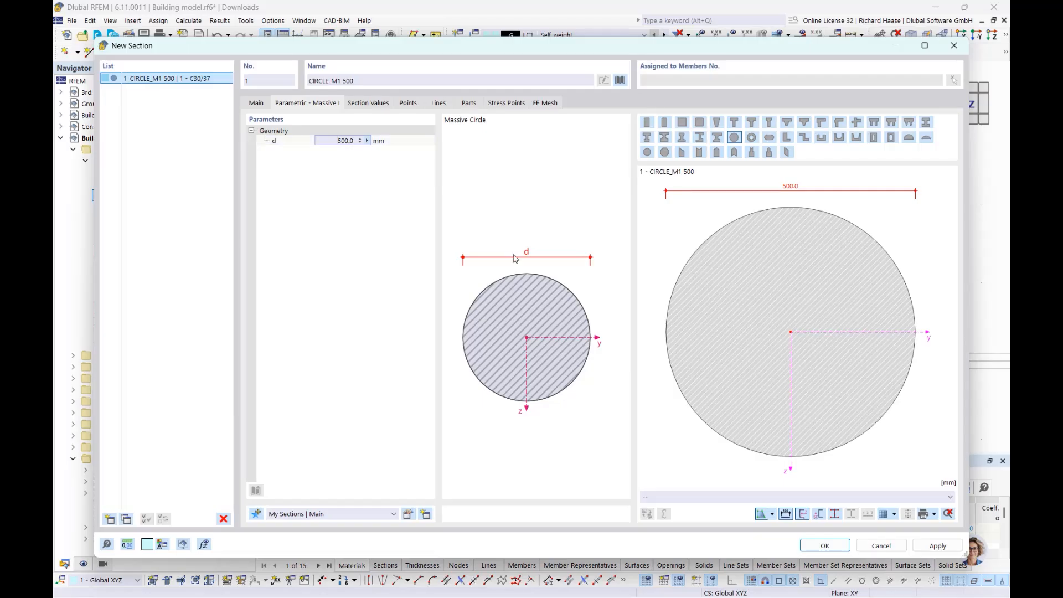
drag(538, 46, 538, 43)
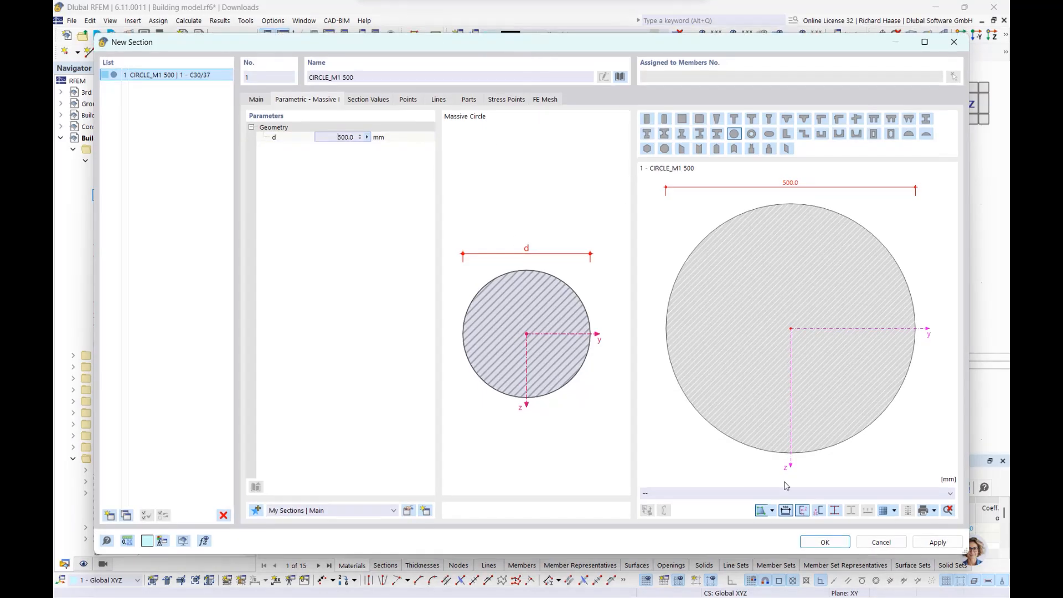
click(826, 542)
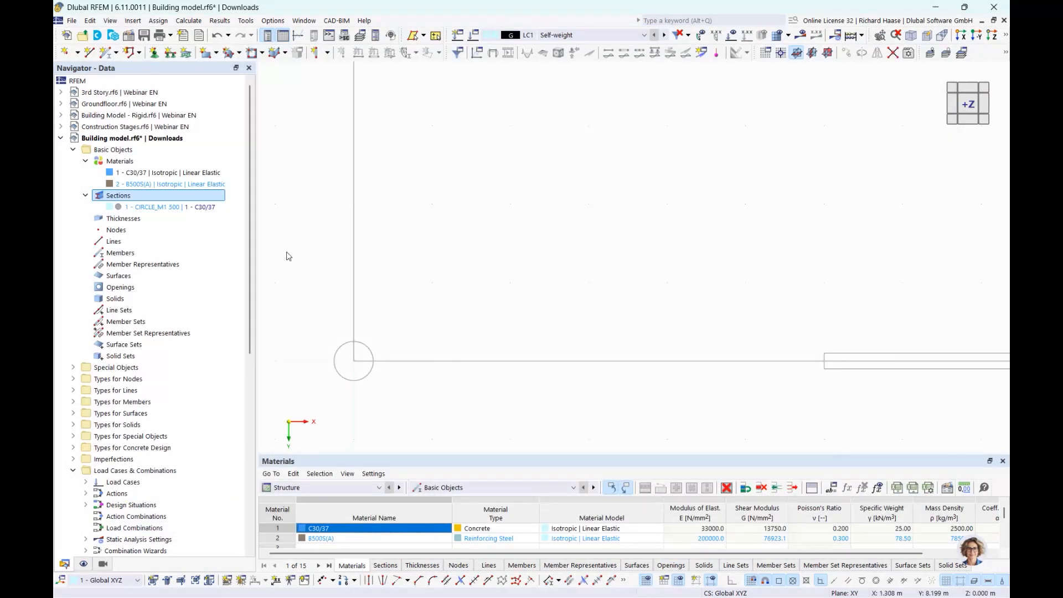
Step: Start a new uniform thickness with material C30/37 in the basic objects
scroll(443, 208, down, 3)
middle_drag(517, 231, 511, 252)
scroll(467, 295, down, 3)
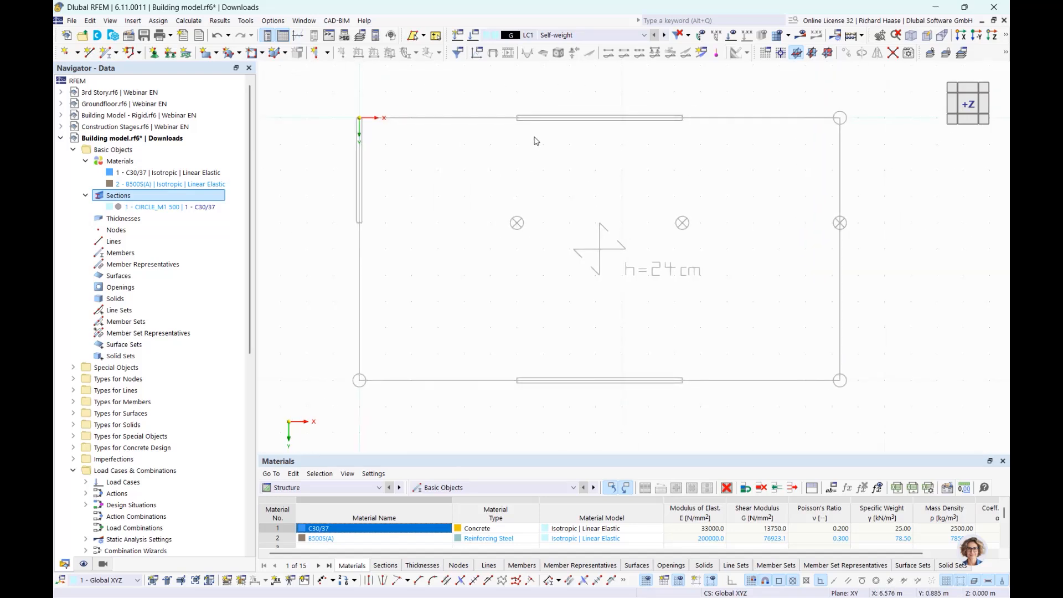
right_click(136, 222)
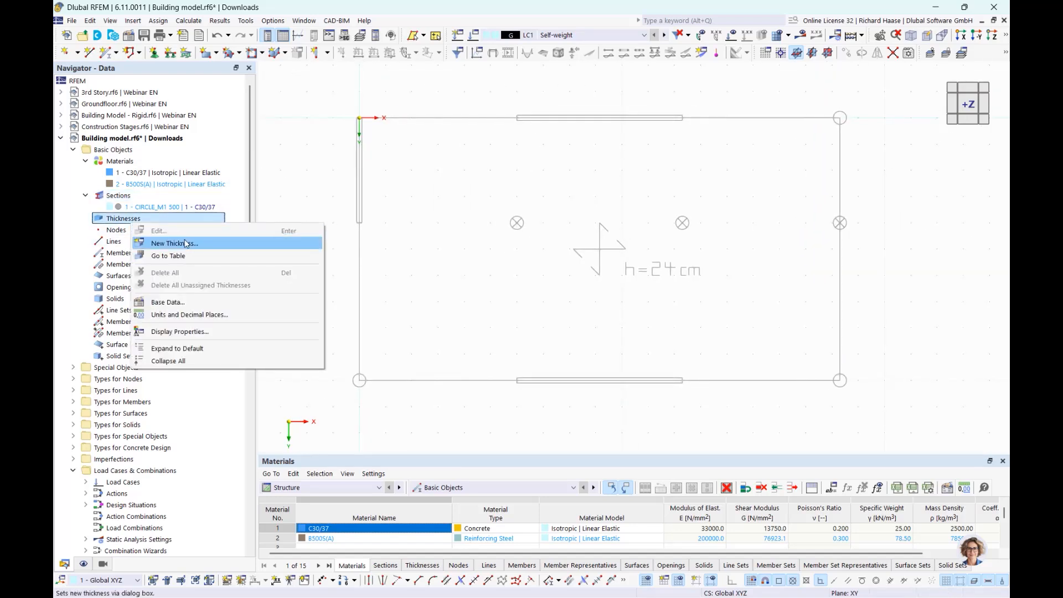
click(185, 245)
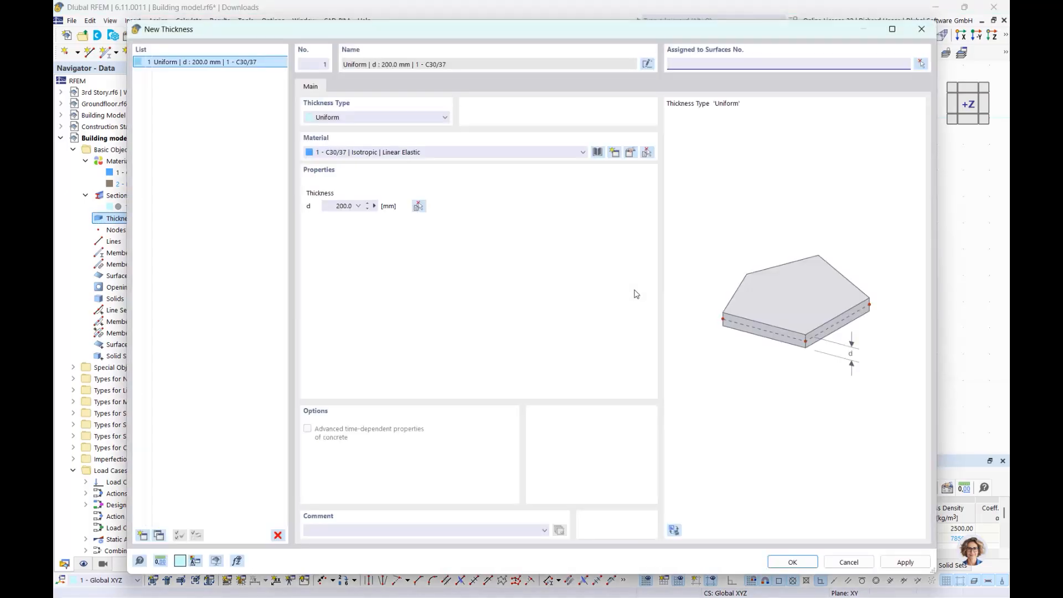
Step: Set the uniform thickness d to 300 mm
double_click(341, 206)
text(300)
click(338, 528)
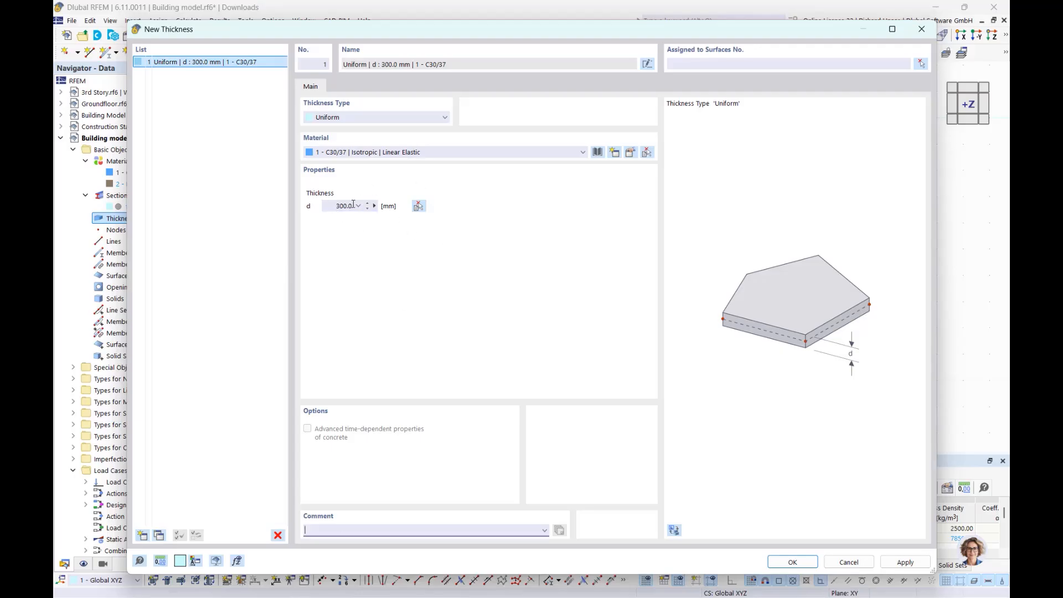
Step: Set the thickness d by measuring across the lower end of the vertical wall near the floor plan's upper-left corner
click(375, 206)
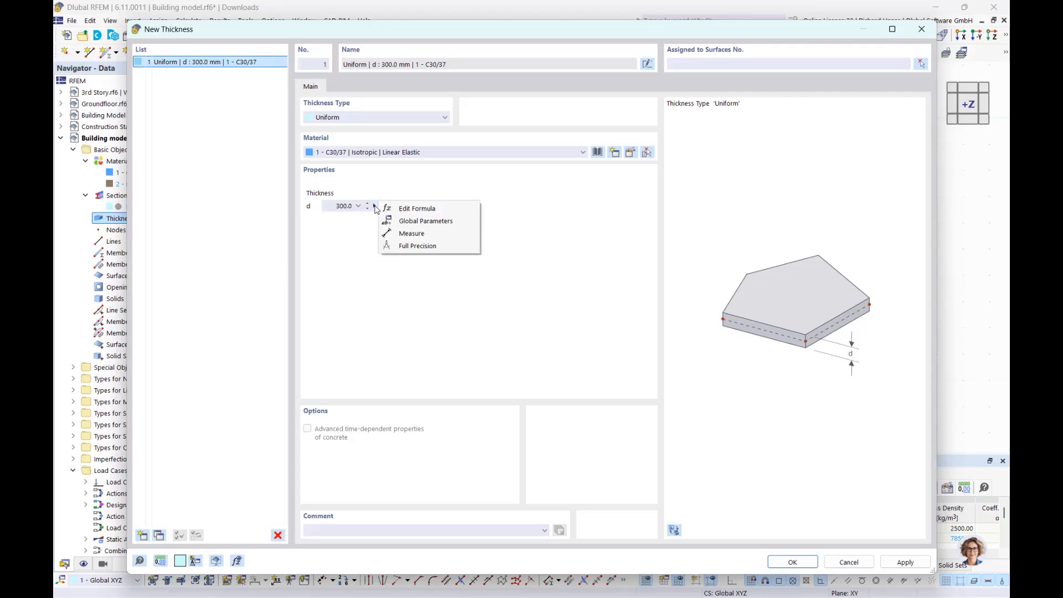
click(410, 233)
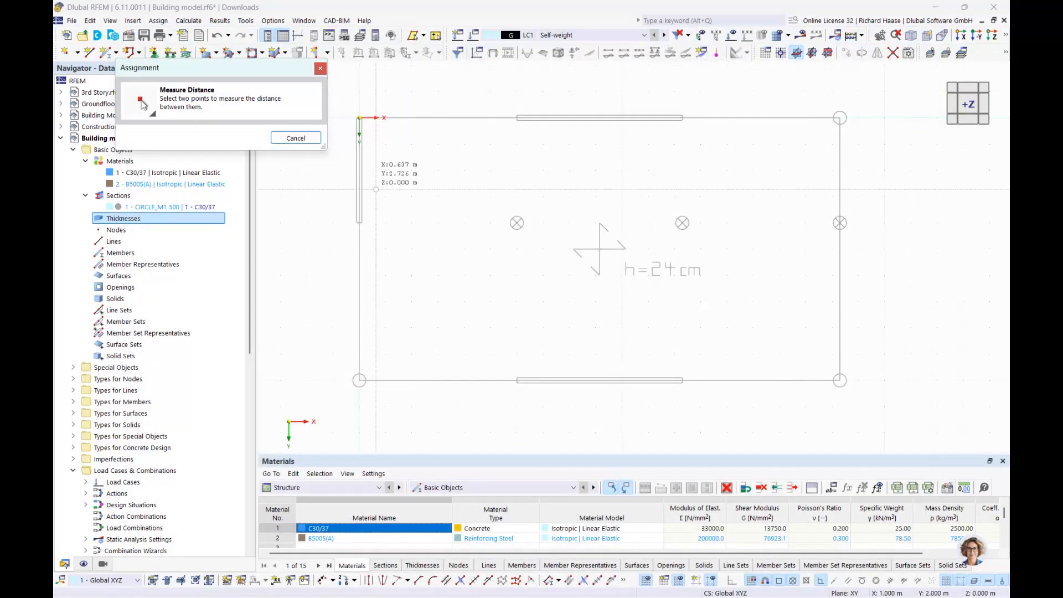
scroll(375, 210, up, 5)
middle_drag(365, 185, 373, 218)
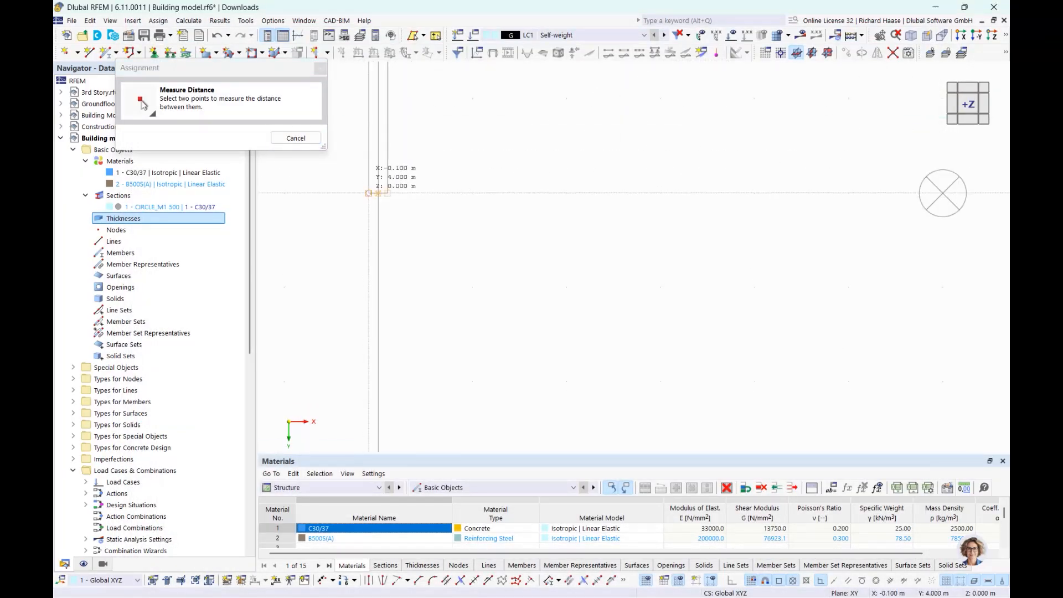
click(388, 193)
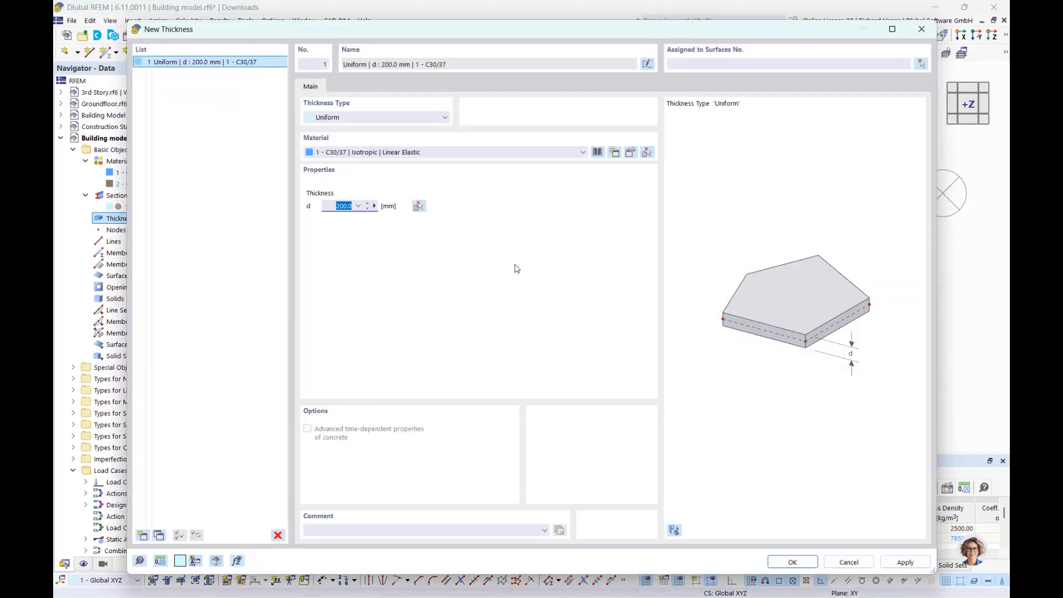
Step: Add a second uniform C30/37 thickness of 240 mm and create both thicknesses
click(142, 536)
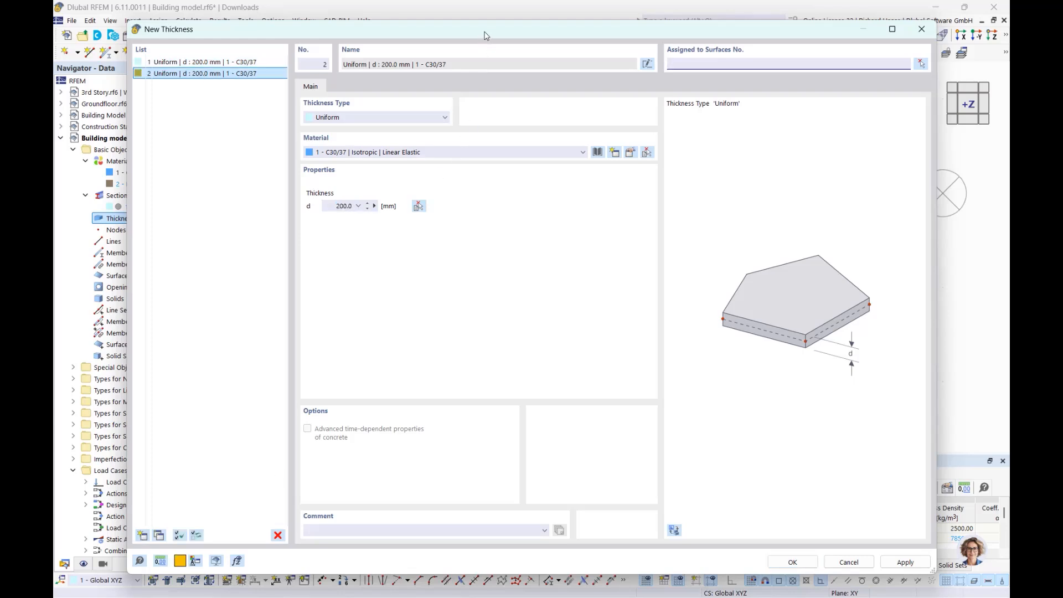
drag(485, 36, 586, 319)
drag(710, 312, 596, 131)
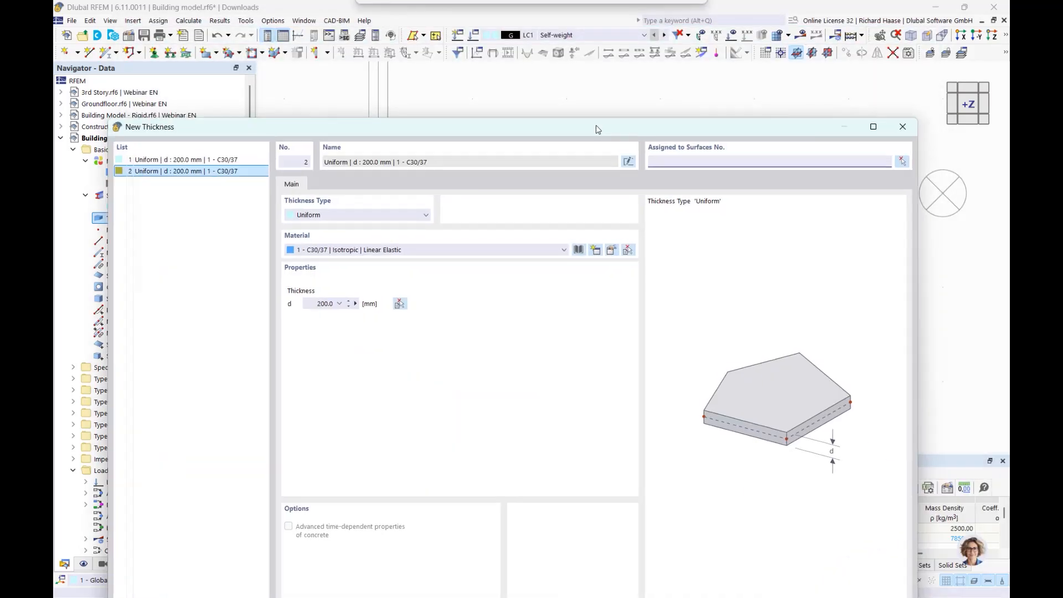
double_click(322, 300)
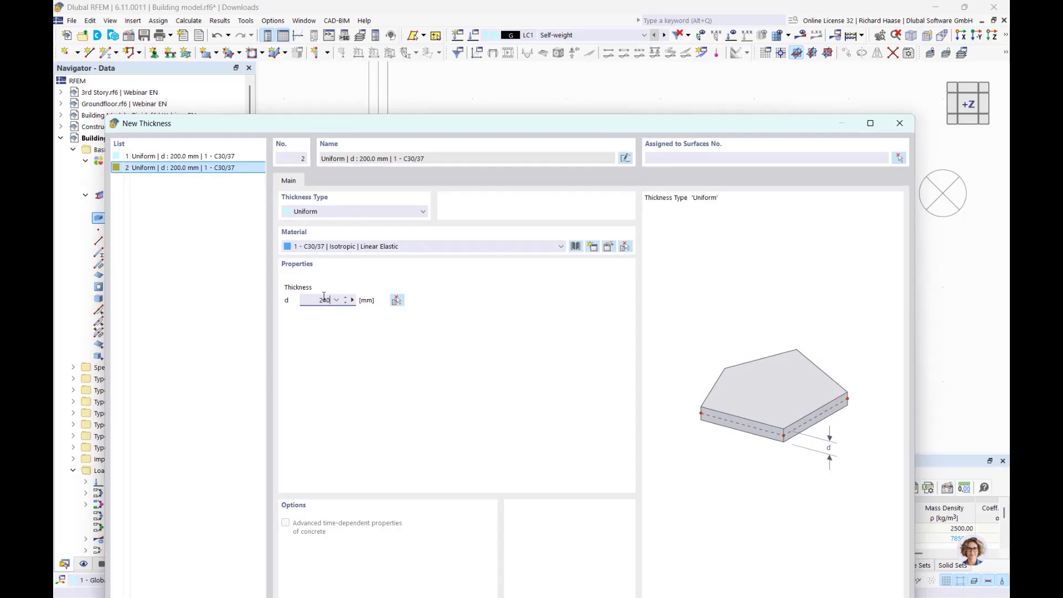
drag(506, 124, 493, 65)
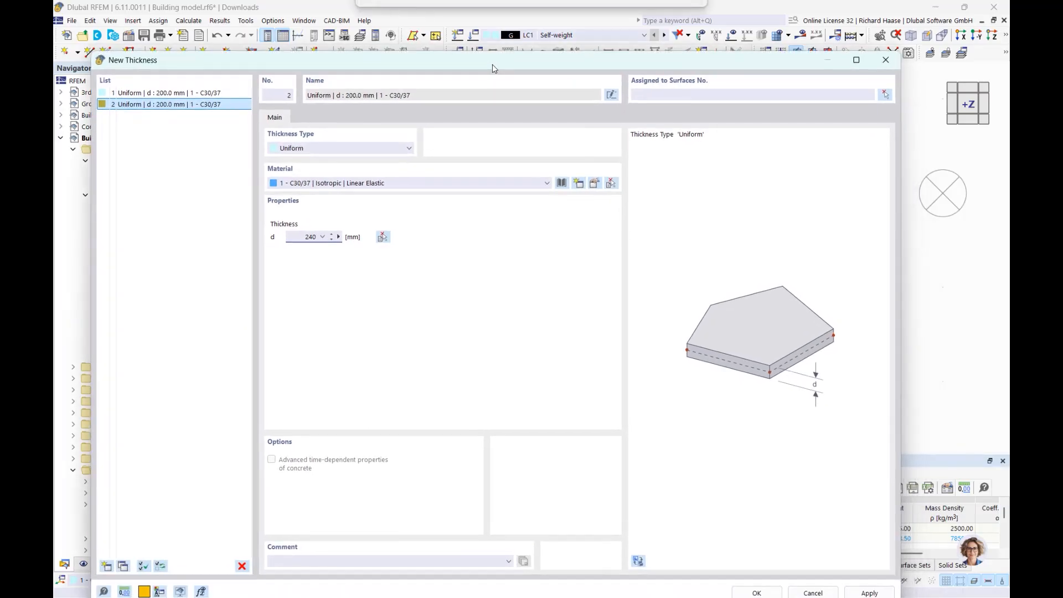
click(757, 592)
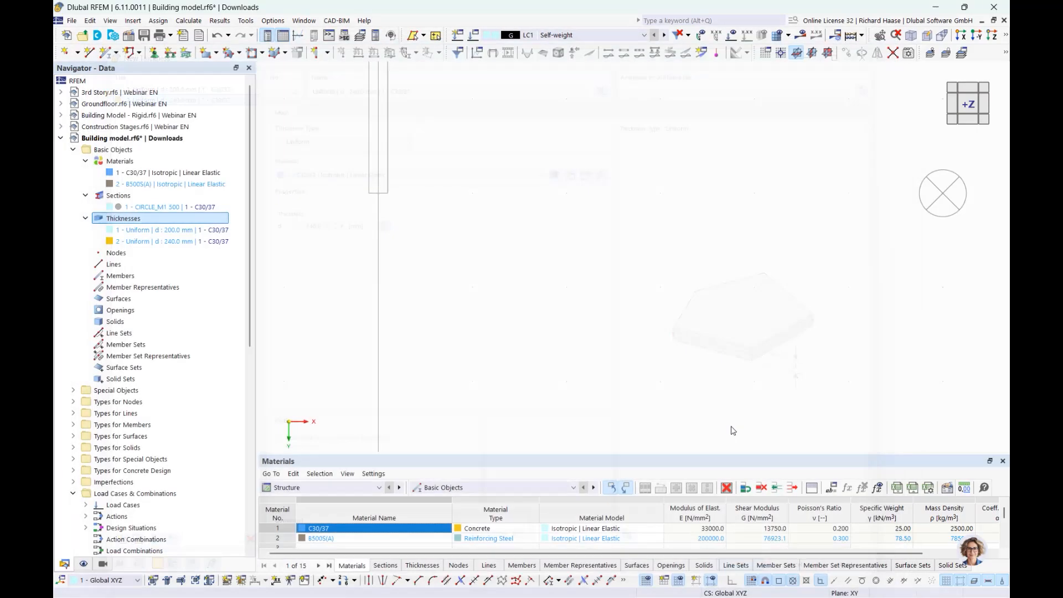
scroll(691, 300, down, 3)
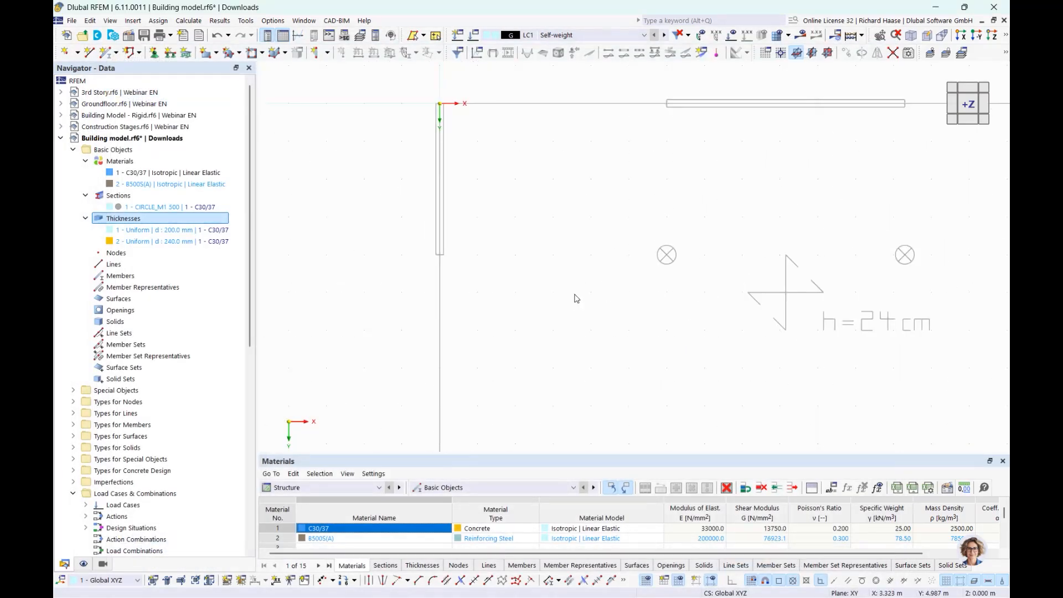
middle_drag(598, 293, 404, 278)
scroll(506, 285, down, 1)
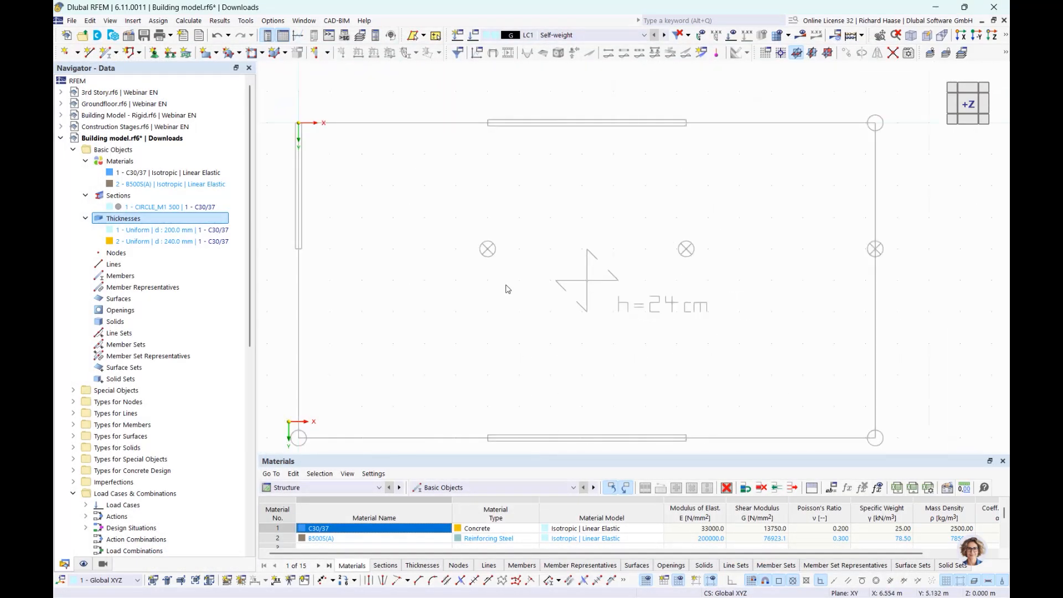
middle_drag(513, 280, 468, 276)
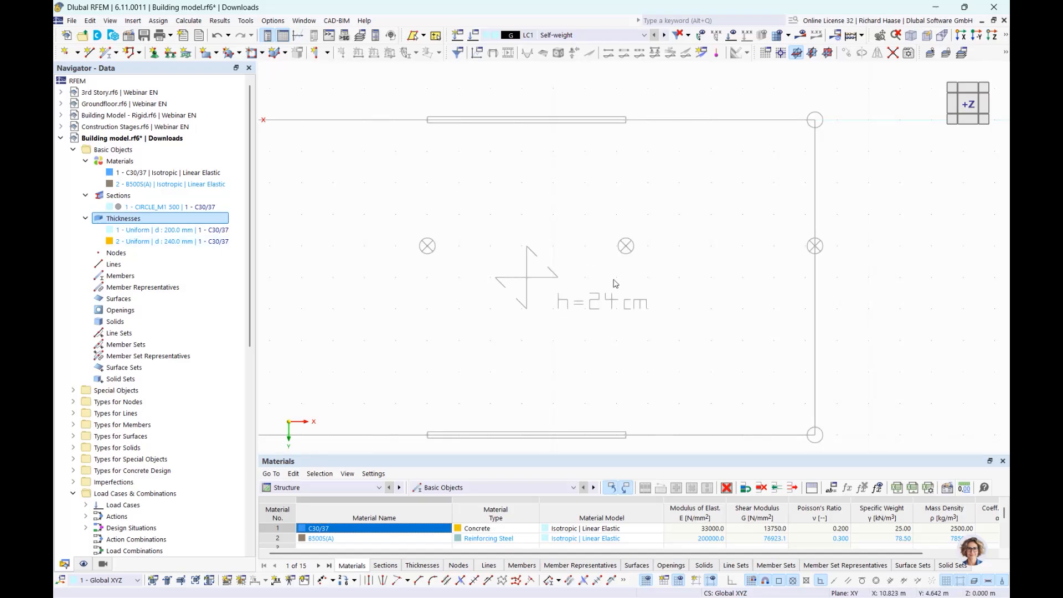
scroll(547, 297, down, 2)
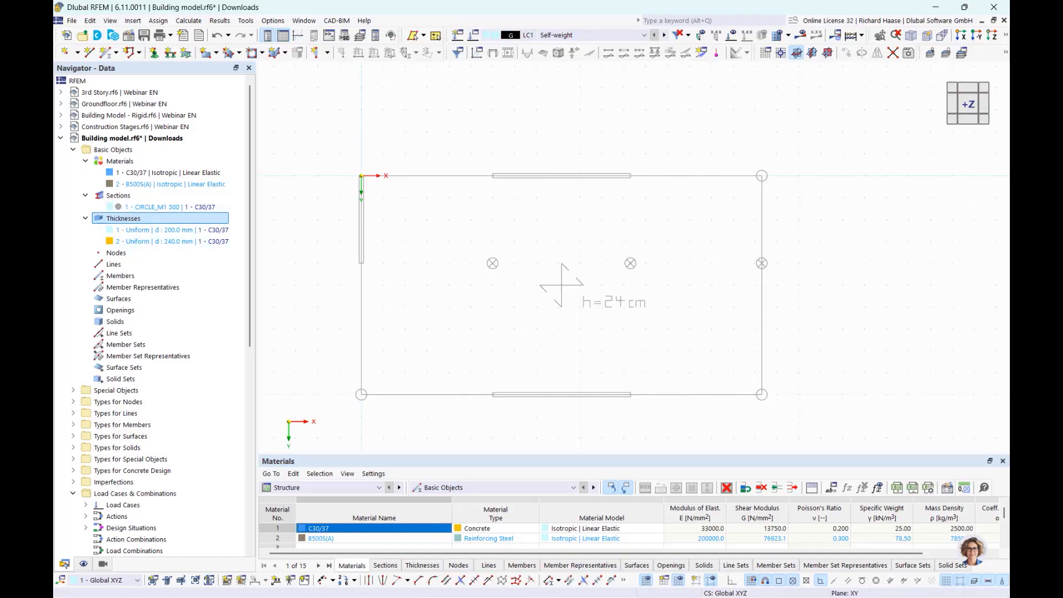
Step: Set the solid model rendering of surfaces to Filled incl. Thickness in the display settings
click(83, 564)
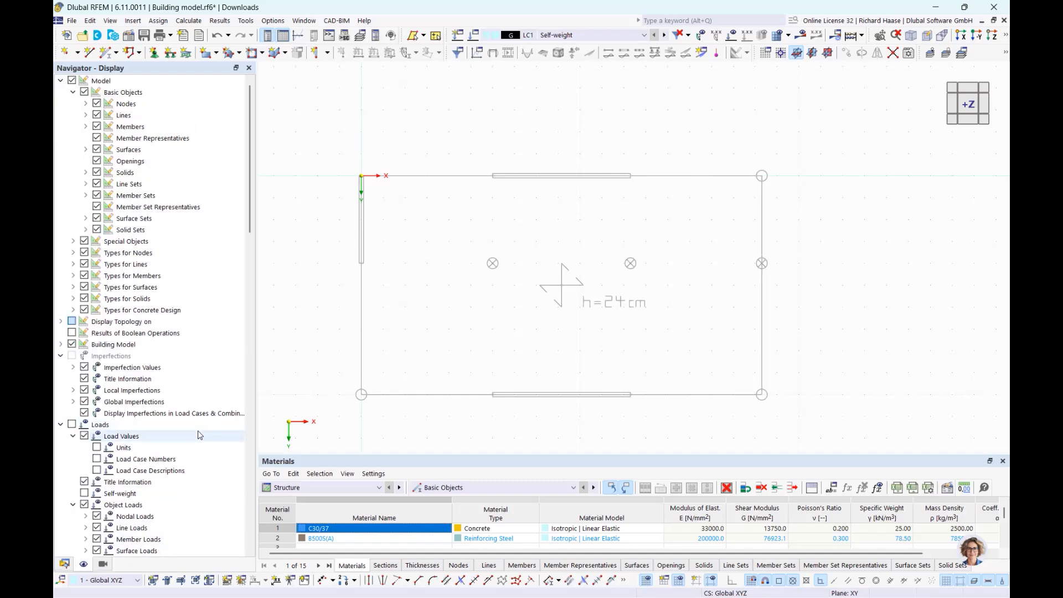
scroll(199, 436, down, 7)
scroll(199, 435, down, 15)
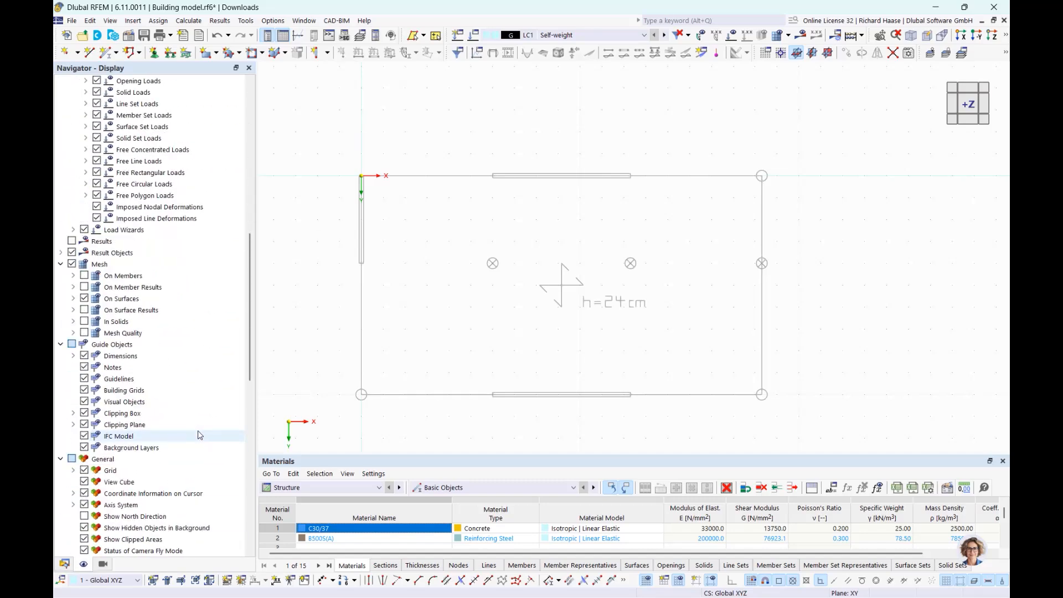
drag(248, 403, 249, 508)
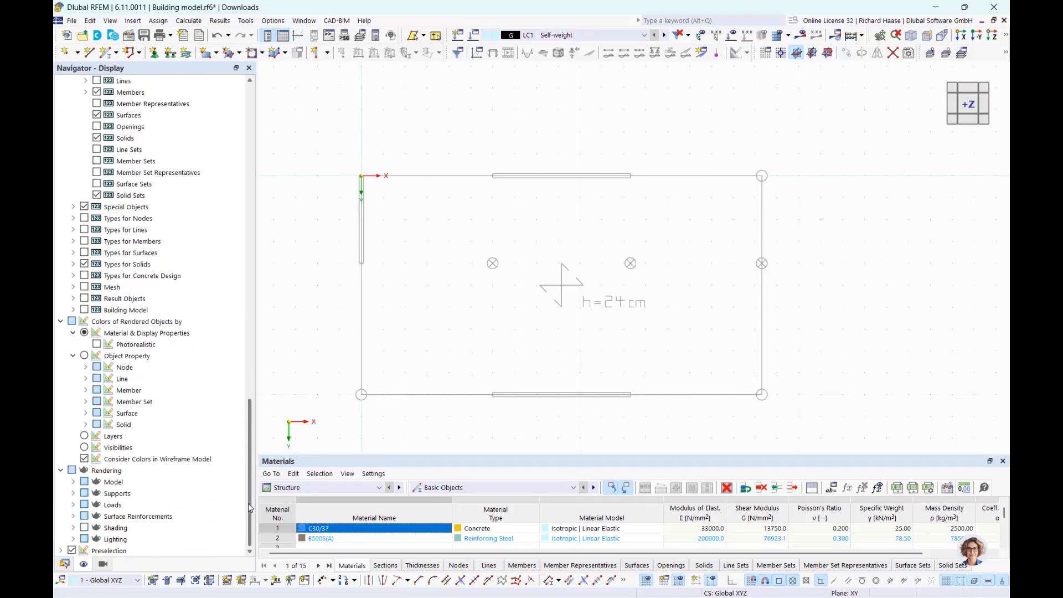
click(141, 474)
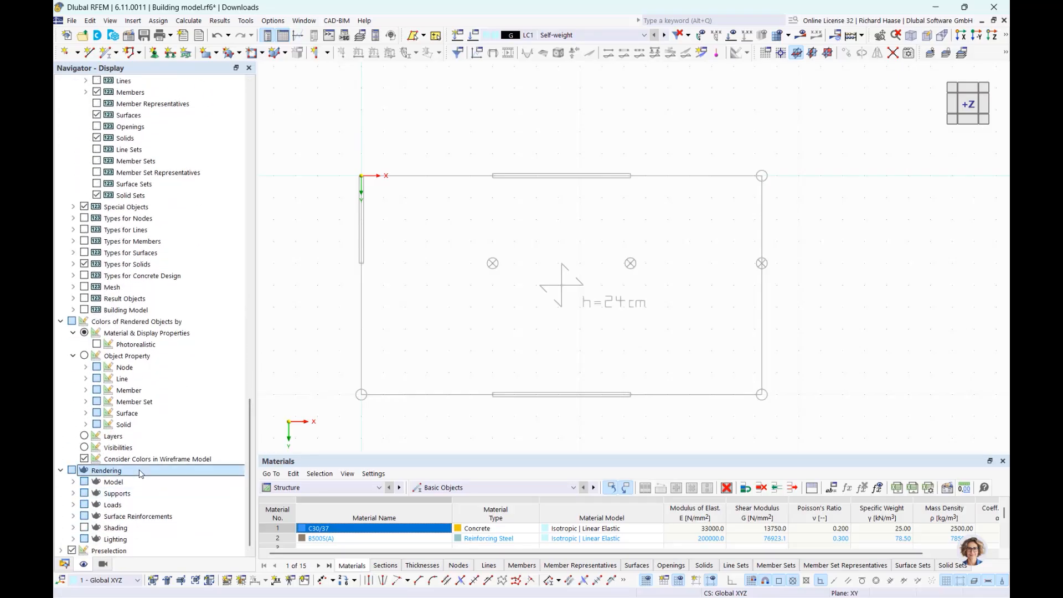
click(76, 485)
click(86, 483)
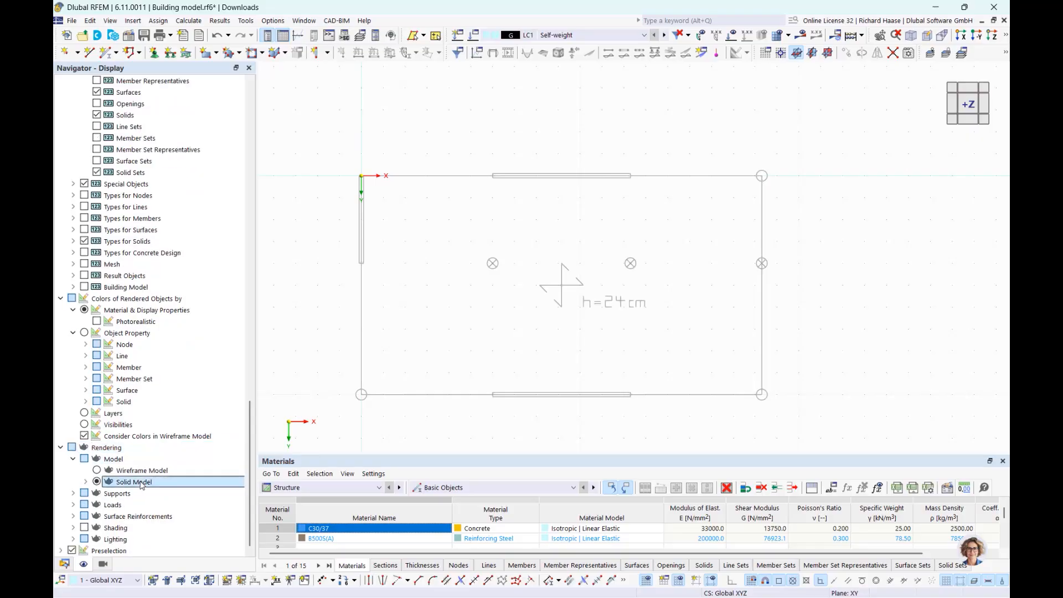
click(86, 482)
scroll(91, 483, down, 1)
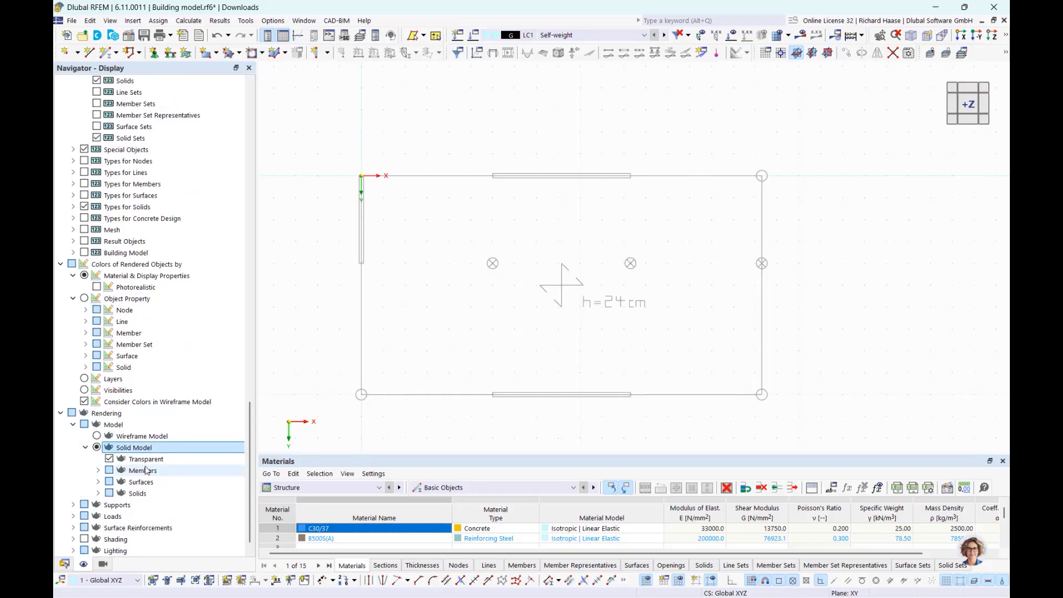
click(98, 482)
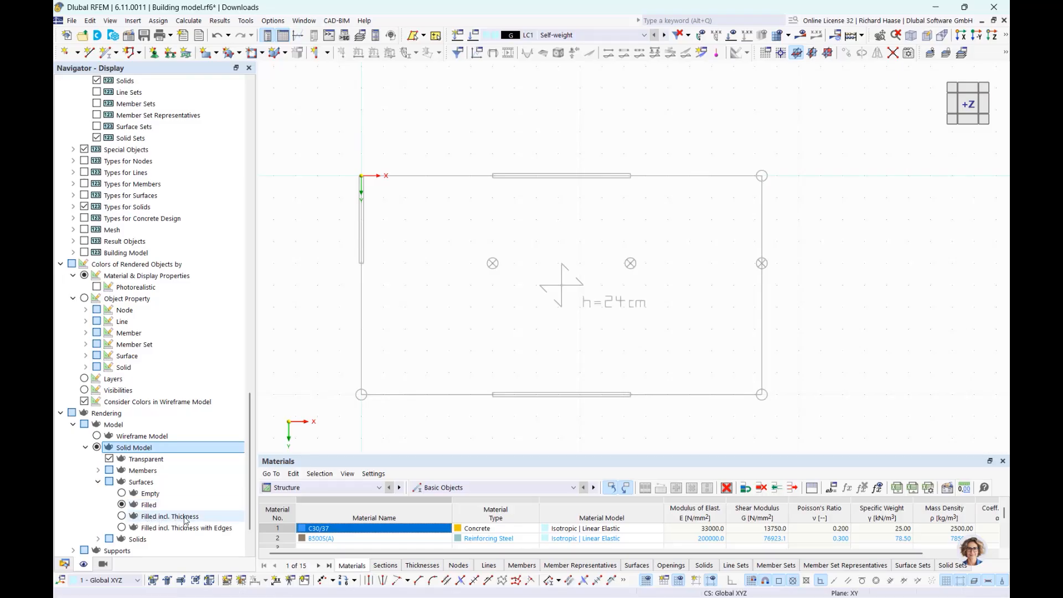
click(122, 516)
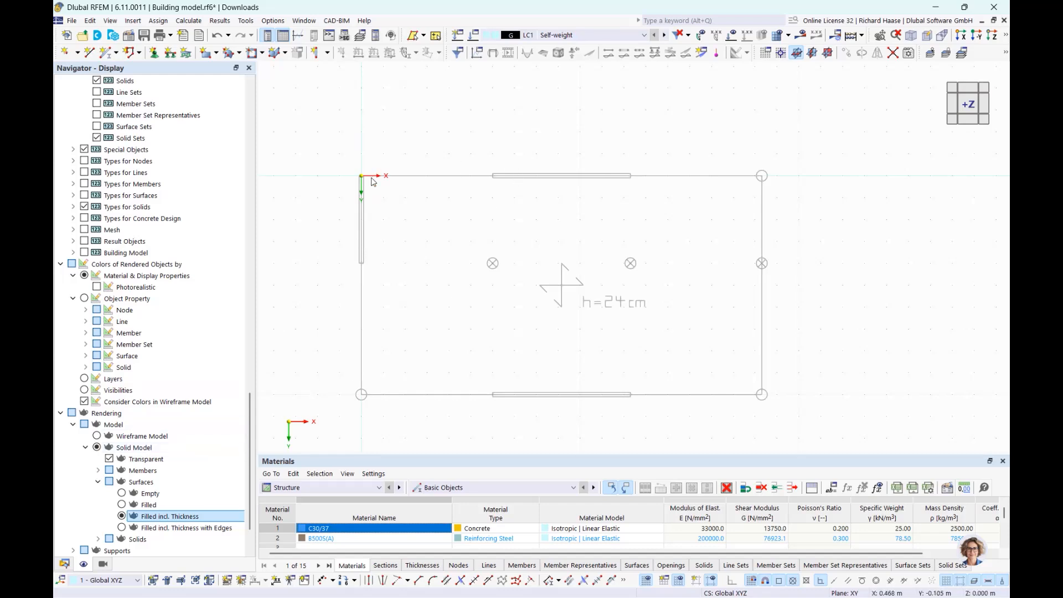
click(328, 54)
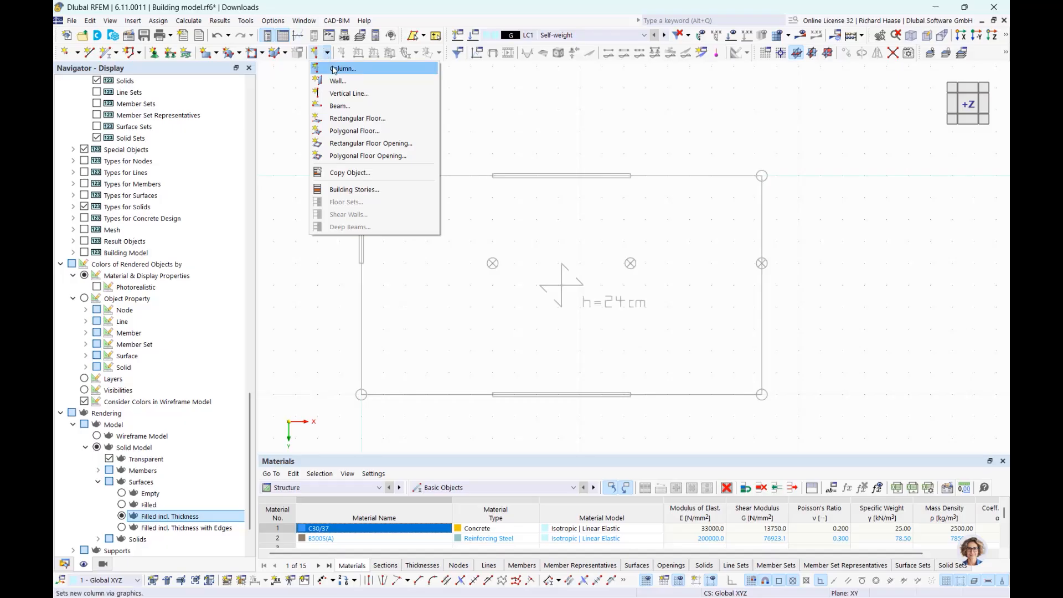
click(334, 69)
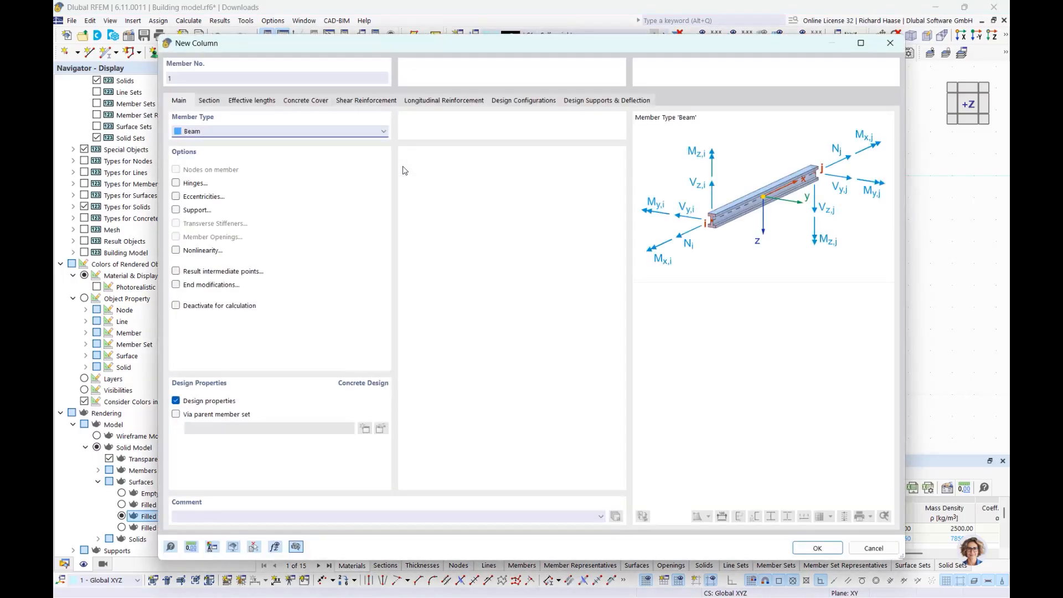
click(209, 100)
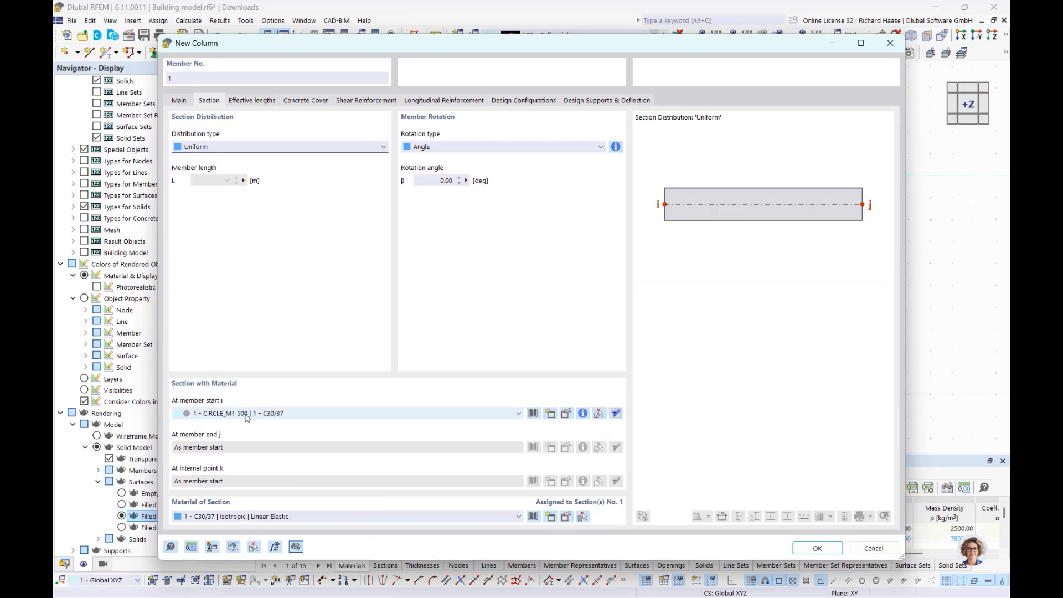
click(818, 549)
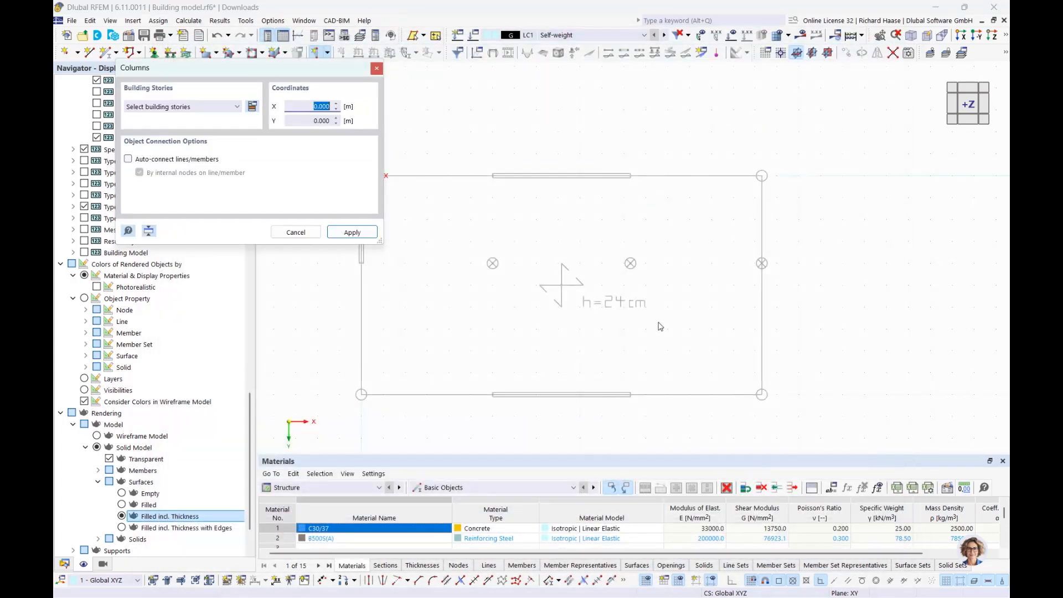
click(200, 109)
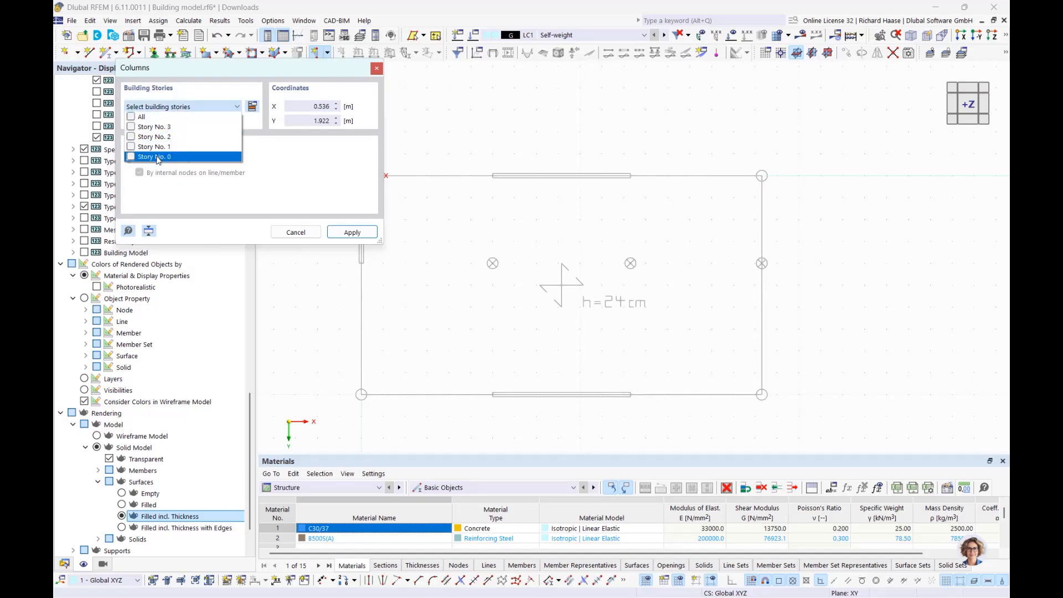
click(131, 117)
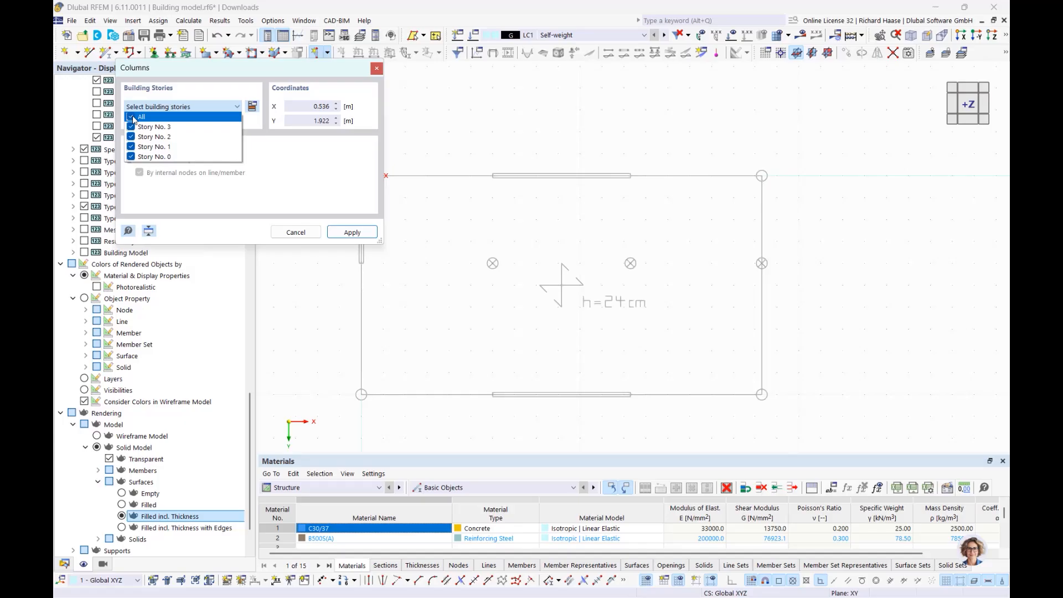
click(350, 203)
click(349, 233)
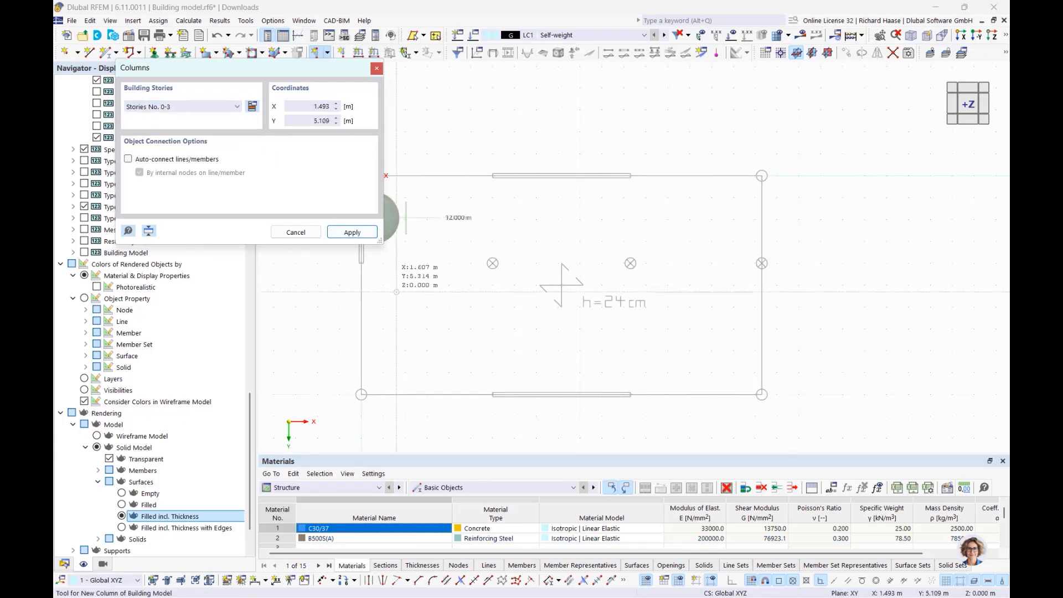
middle_drag(517, 285, 567, 288)
scroll(525, 267, up, 3)
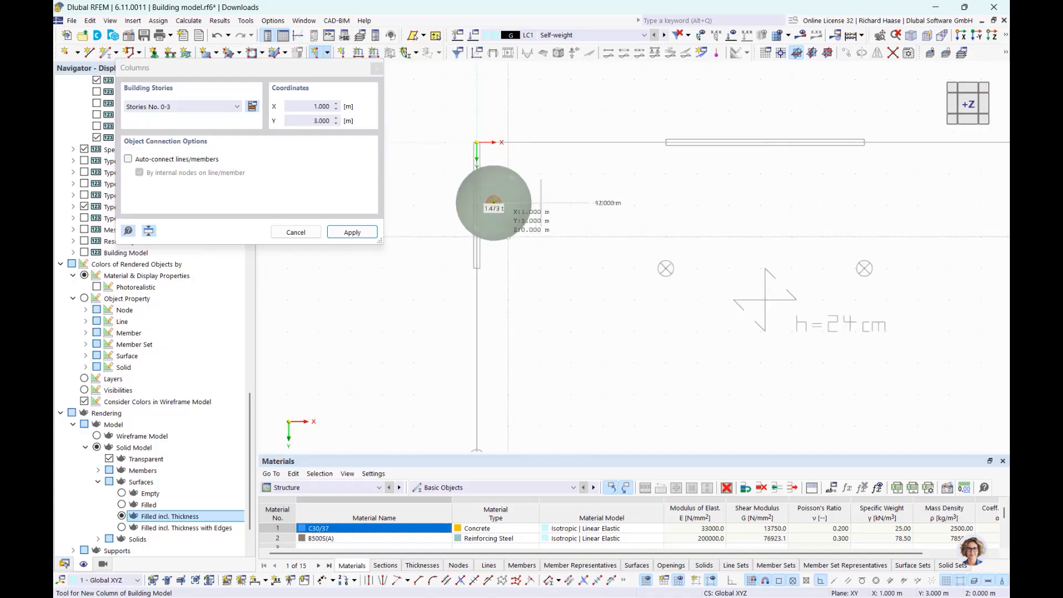
key(Escape)
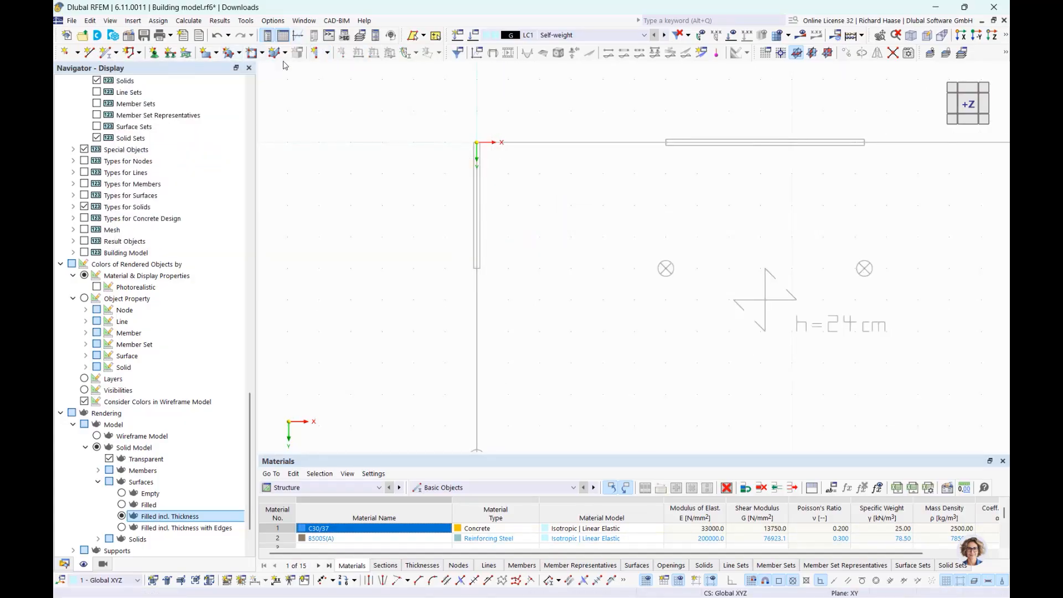
Step: Place a beam-type column through stories 0-3 at the floor plan's lower-left corner, X 0.000 m, Y 10.000 m
click(320, 53)
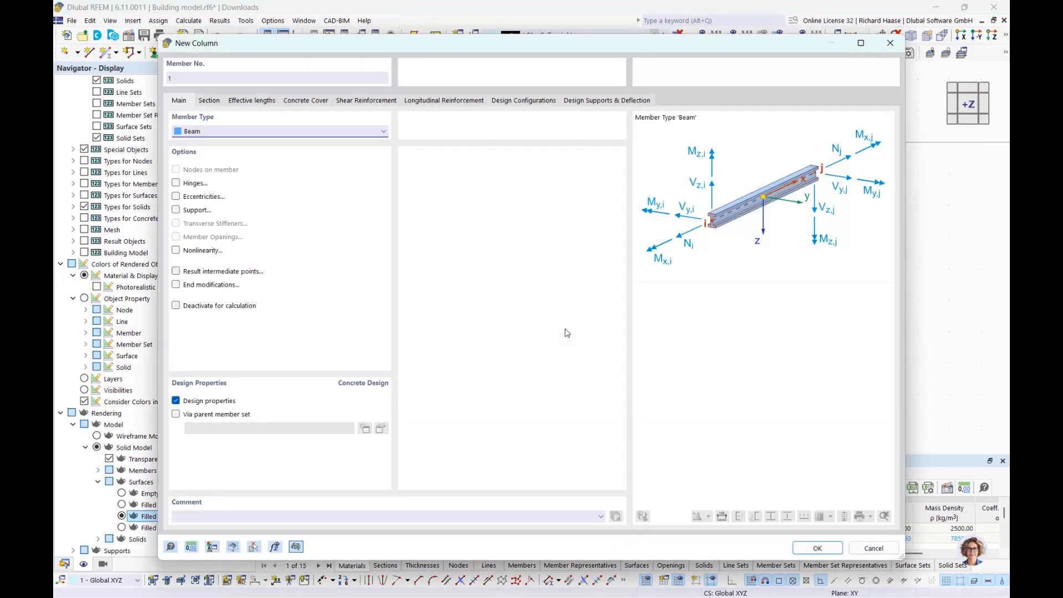
click(814, 546)
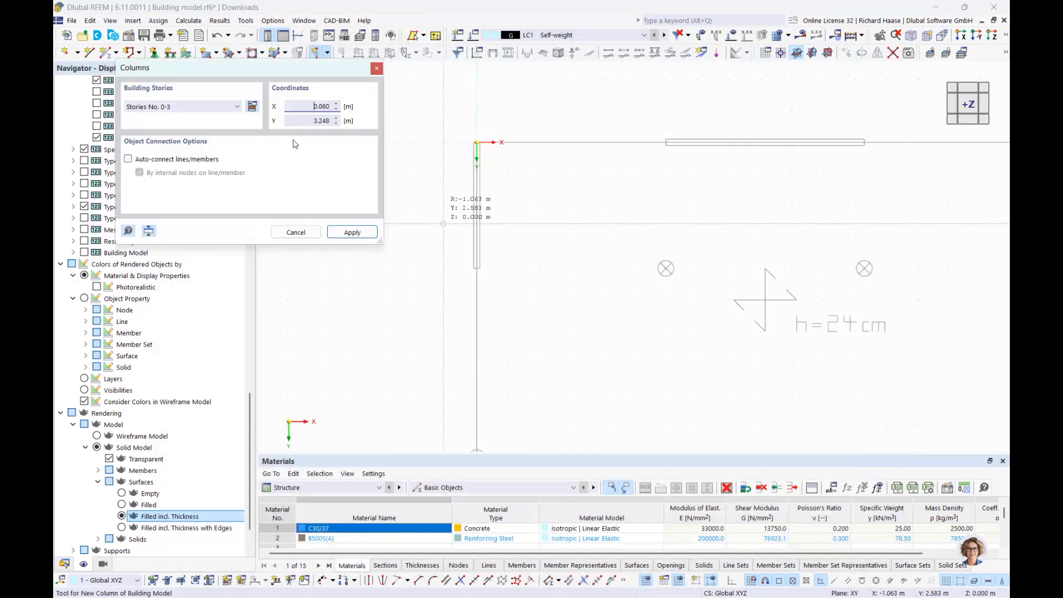
click(200, 107)
click(201, 108)
scroll(569, 300, down, 1)
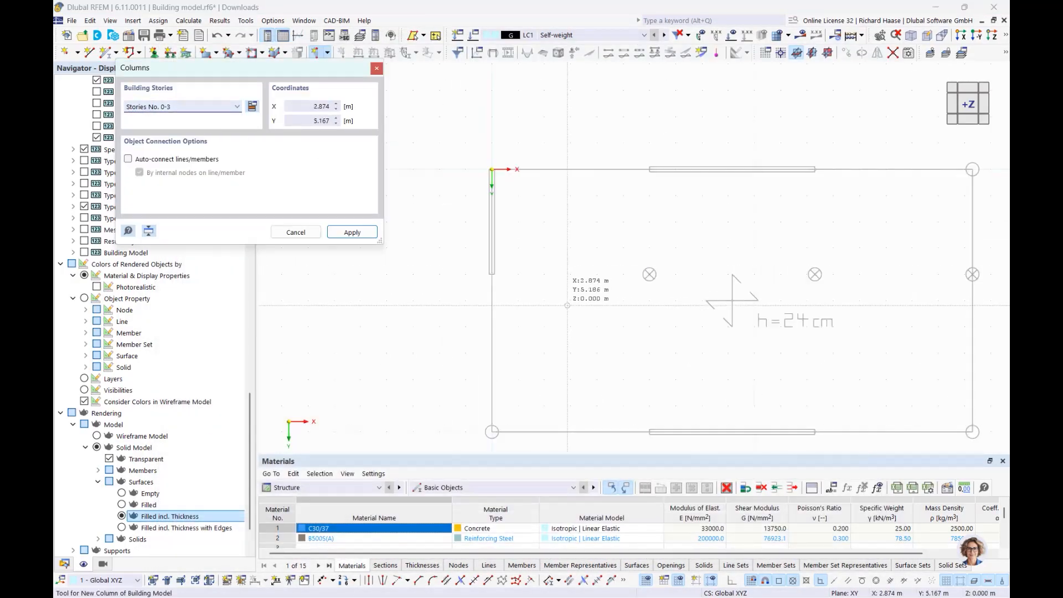
middle_drag(535, 386, 477, 313)
scroll(482, 310, up, 3)
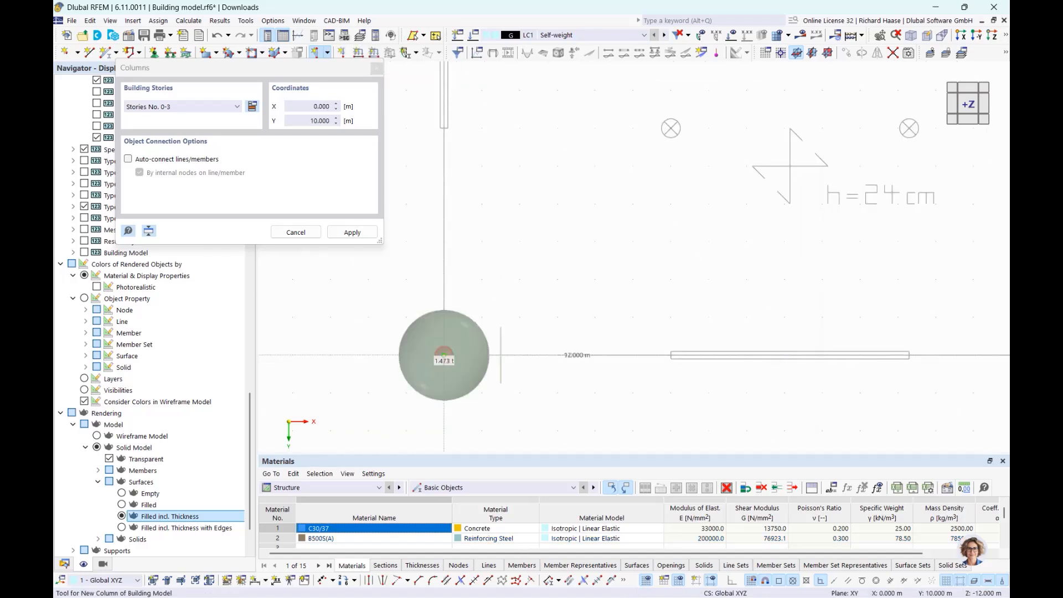
scroll(444, 355, up, 4)
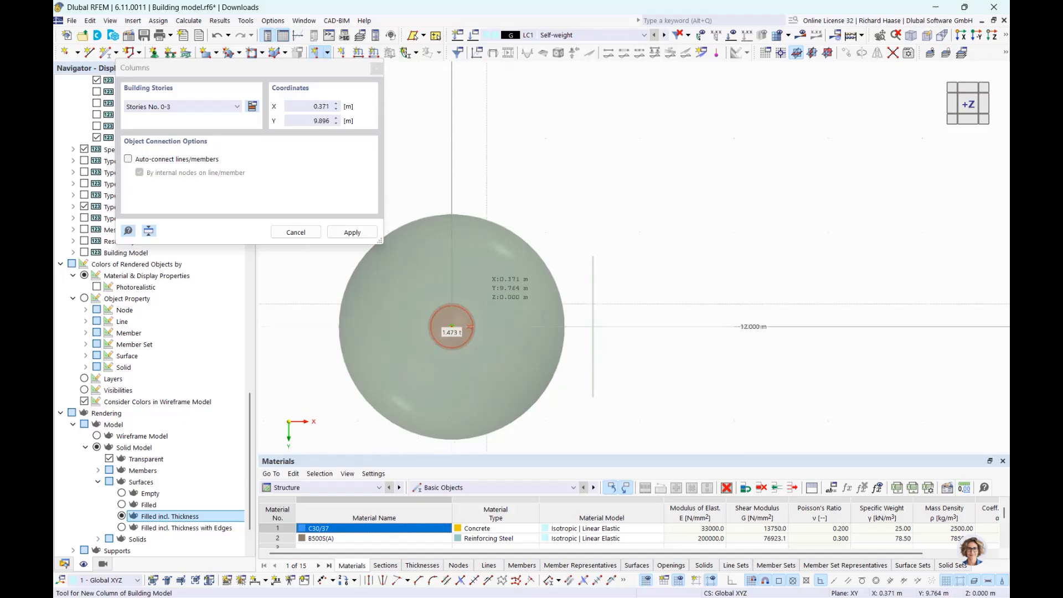
scroll(481, 299, down, 4)
middle_drag(553, 309, 521, 237)
scroll(521, 219, down, 2)
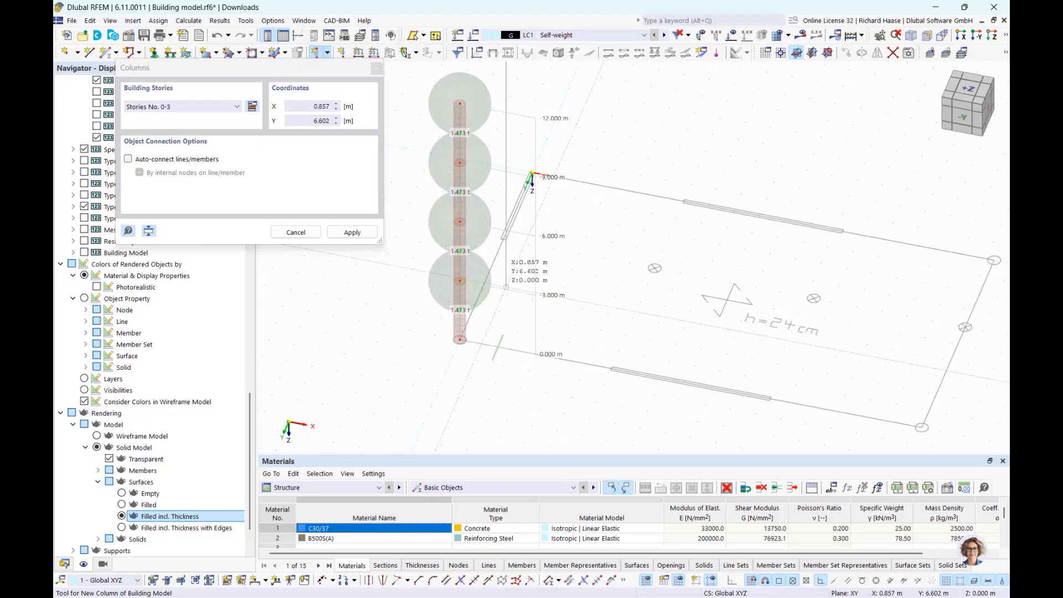
Step: Place columns through stories 0-3 at the two inner column symbols, the left one at X 6.000 m, Y 4.000 m
scroll(698, 277, up, 2)
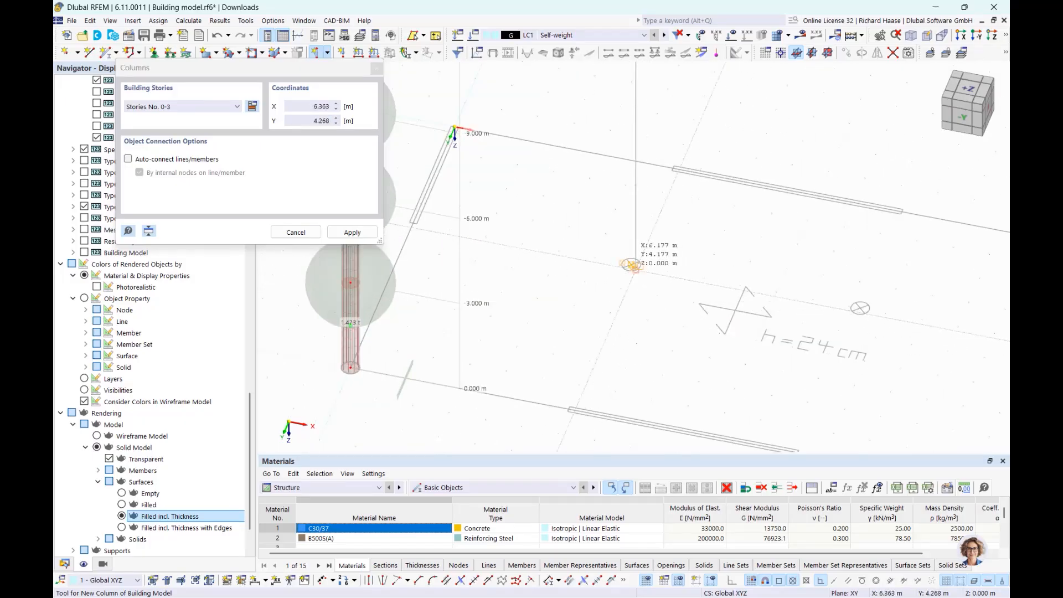
scroll(630, 265, up, 2)
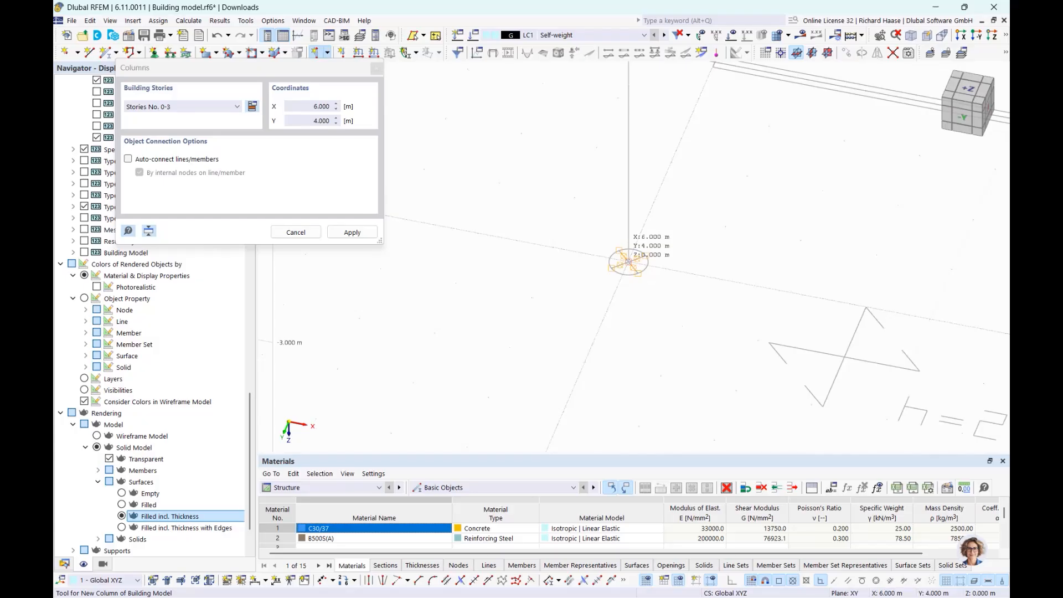
click(628, 260)
scroll(628, 261, down, 3)
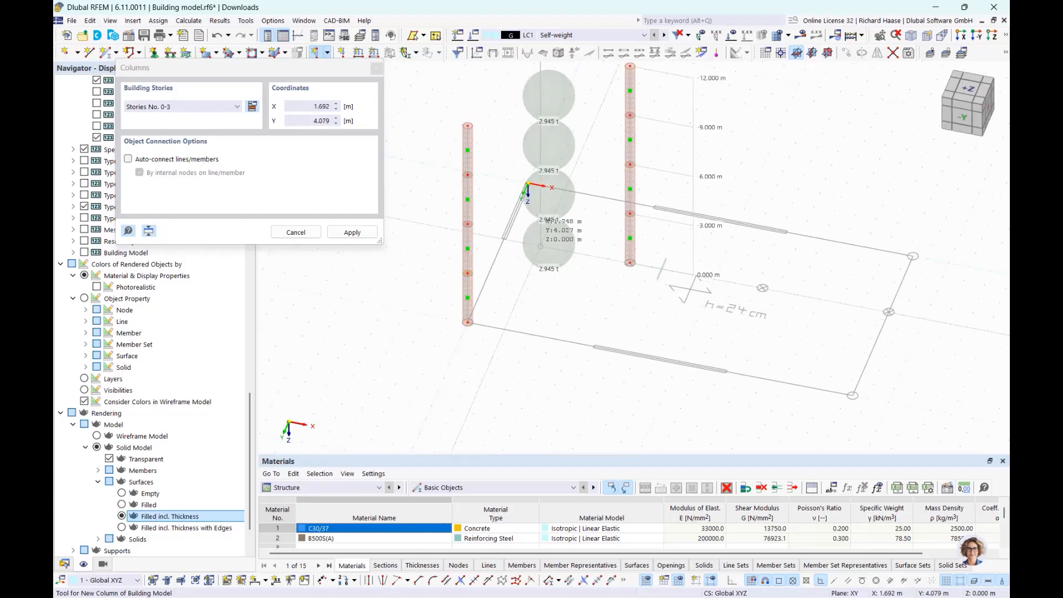
ctrl+middle_drag(653, 277, 758, 279)
scroll(758, 279, up, 5)
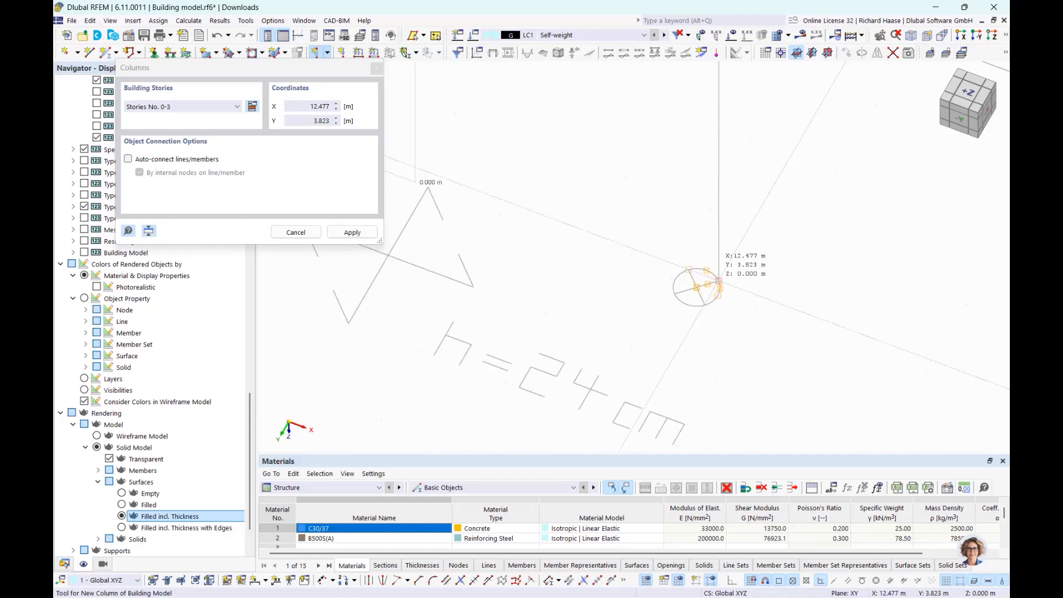
click(696, 288)
scroll(737, 290, down, 5)
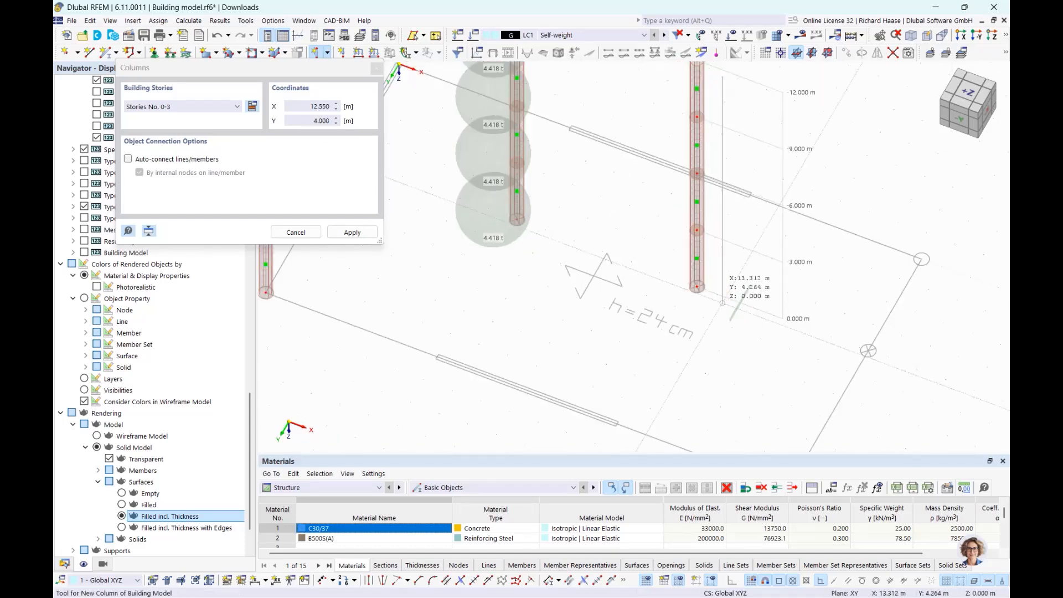
Step: Place columns through stories 0-3 on the plan's right edge at X 18.300 m, with Y 10.000 m and Y 4.000 m
middle_drag(791, 306, 563, 186)
scroll(556, 355, up, 3)
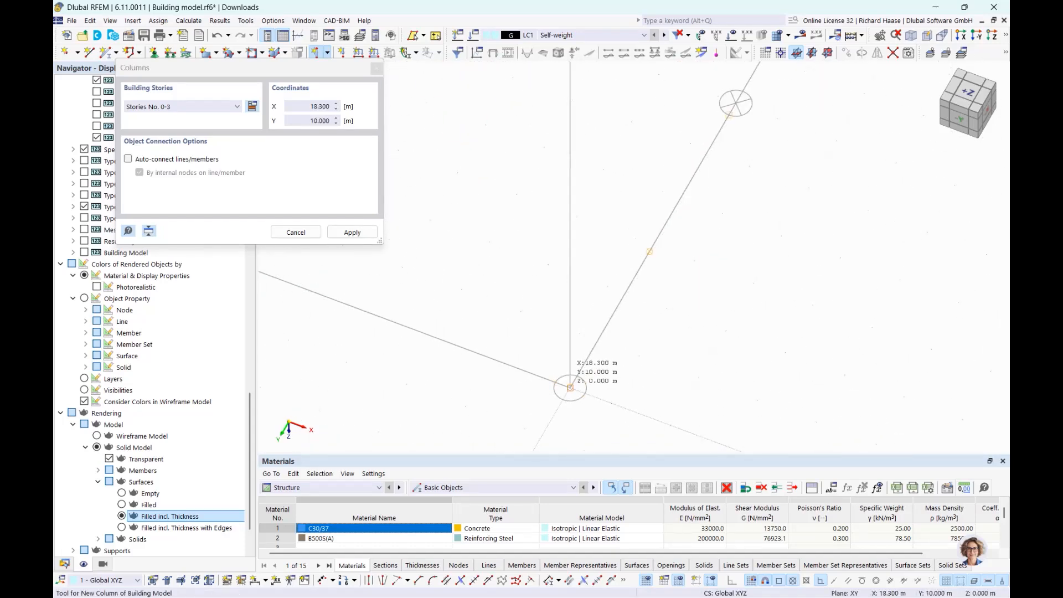
click(571, 388)
scroll(684, 252, up, 3)
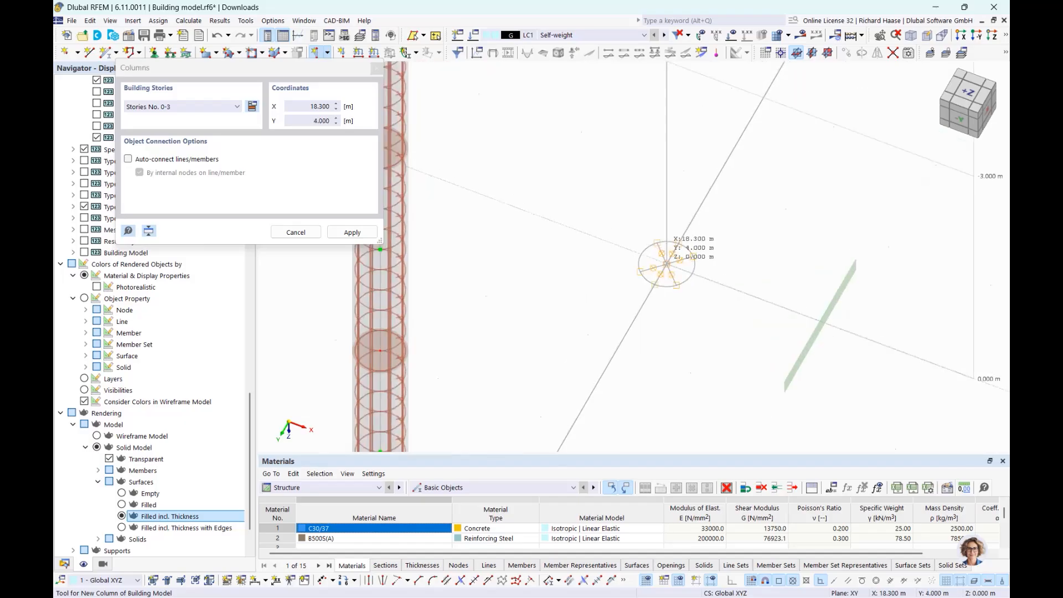
click(667, 264)
scroll(668, 263, down, 5)
Step: Place the last column through stories 0-3 at the floor plan's upper-right corner and end column placement
middle_drag(686, 243, 696, 382)
scroll(750, 264, up, 3)
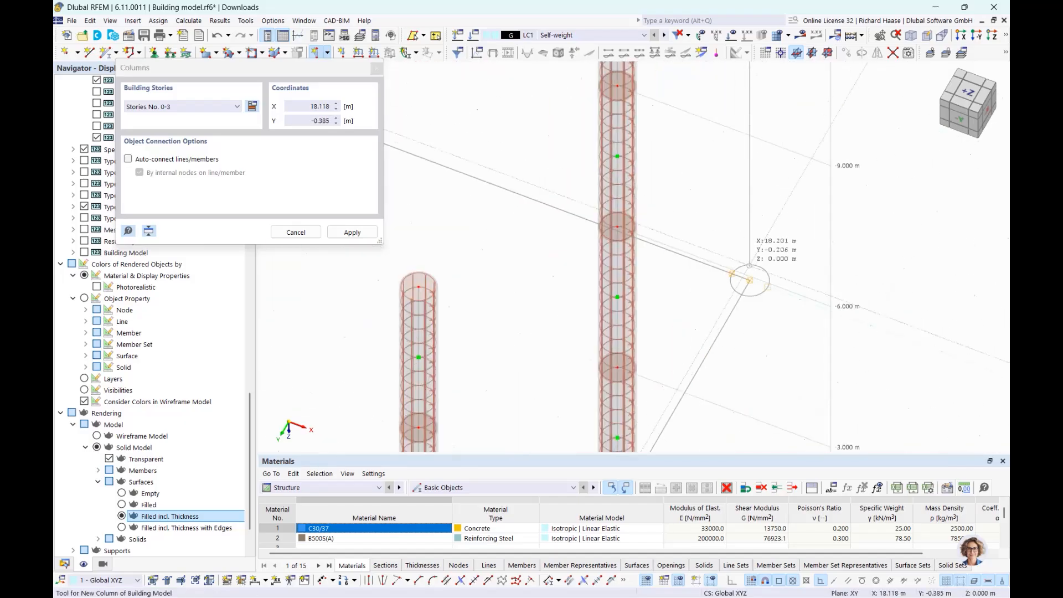
click(750, 280)
scroll(513, 249, down, 4)
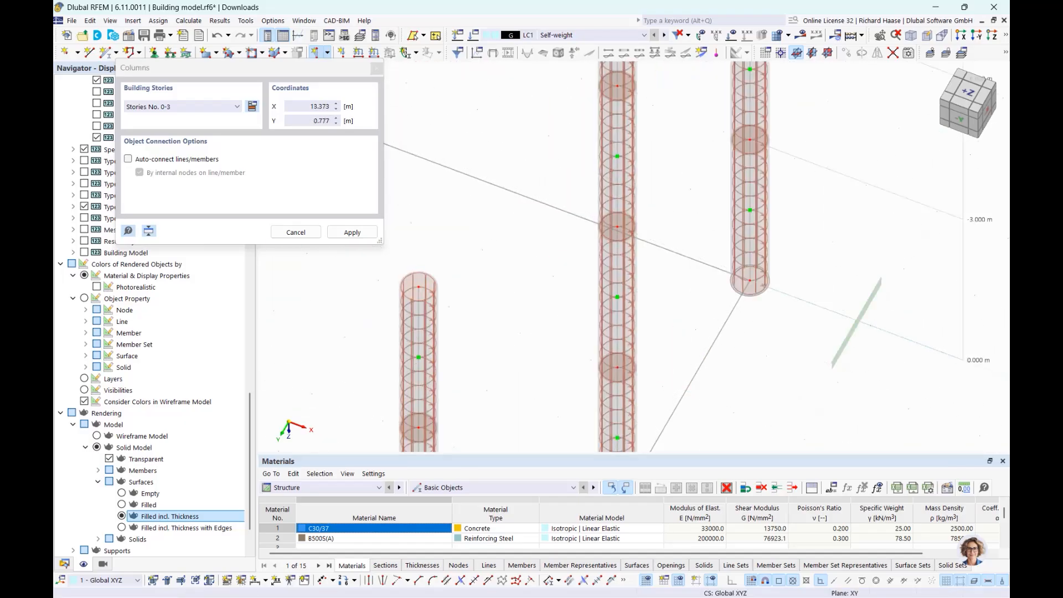
middle_drag(512, 249, 685, 243)
scroll(446, 285, down, 3)
middle_drag(524, 289, 554, 291)
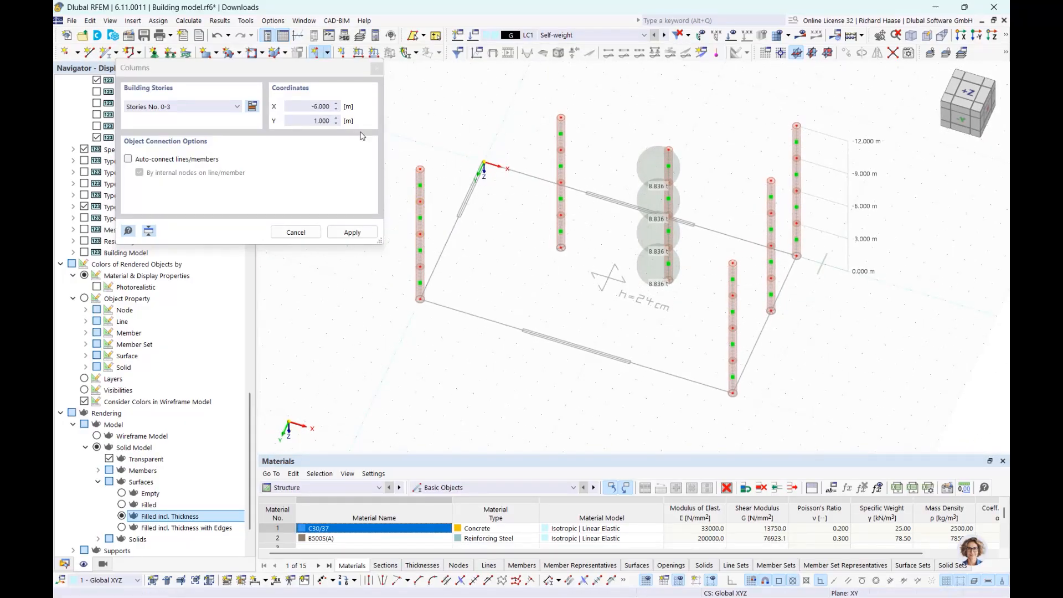
key(Escape)
click(329, 54)
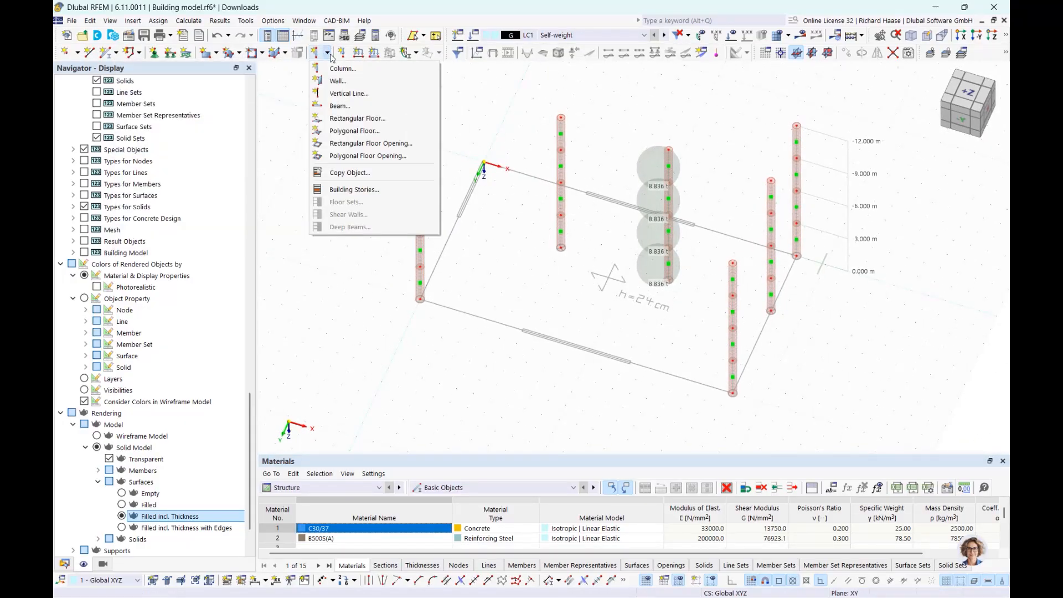
click(343, 84)
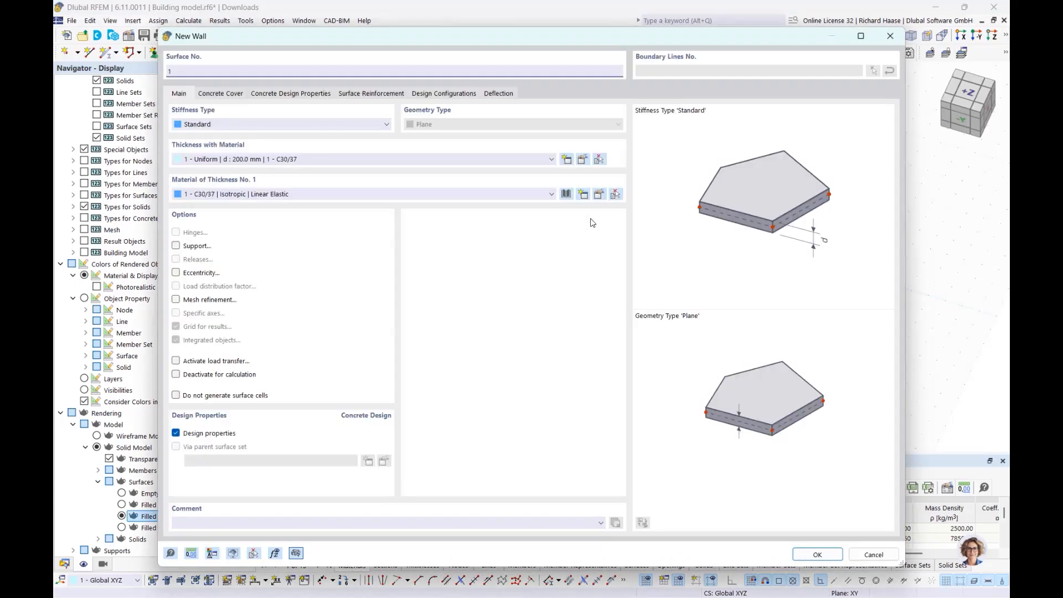
click(826, 555)
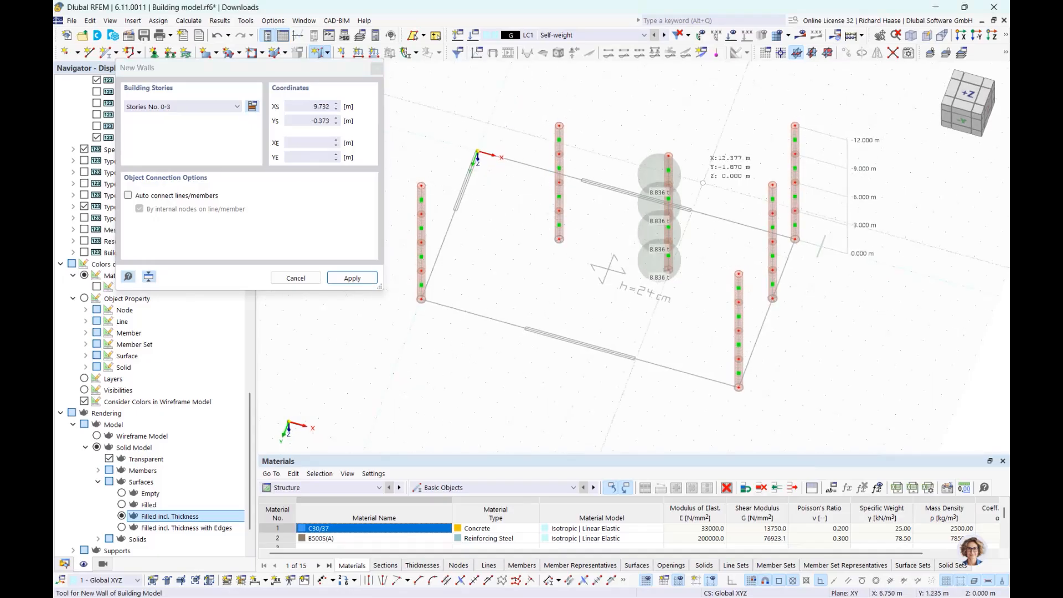
key(Escape)
Step: In top view, place a 200 mm C30/37 wall through stories 0-3 from X 0.000, Y 4.000 m to the origin
click(967, 98)
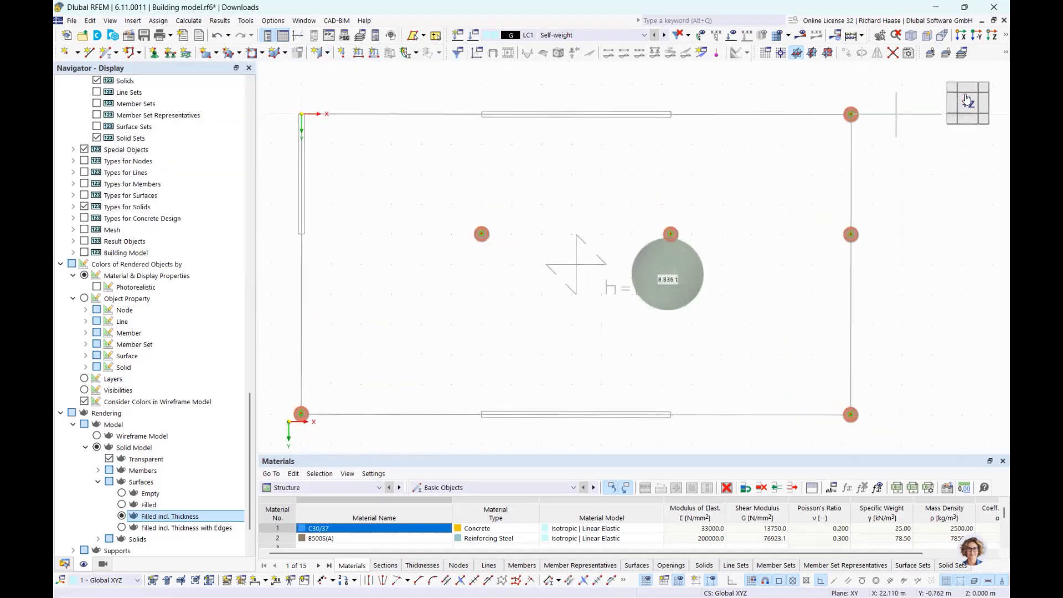
click(328, 53)
click(342, 81)
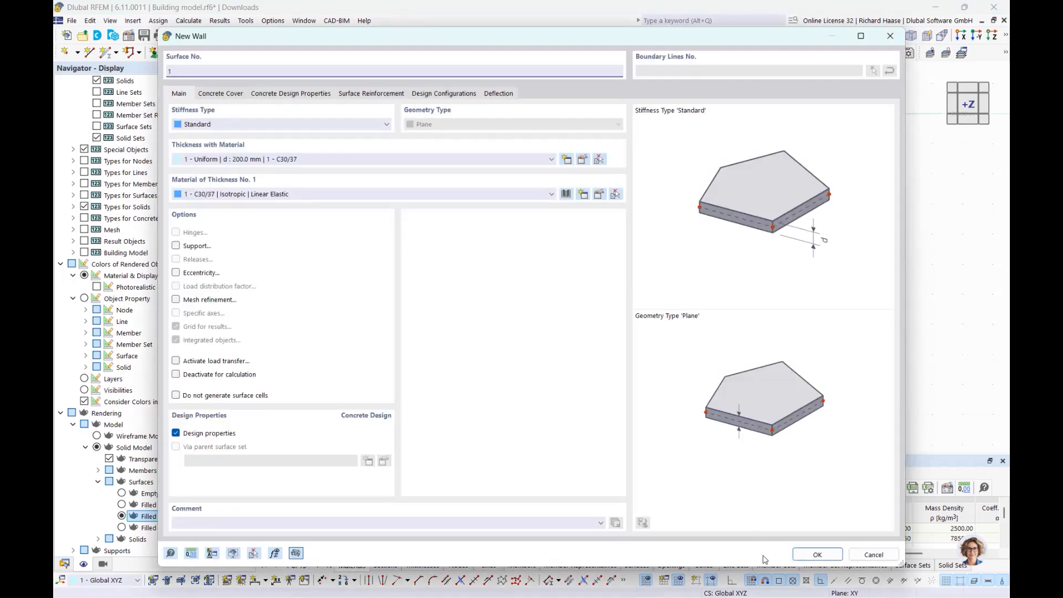
click(816, 554)
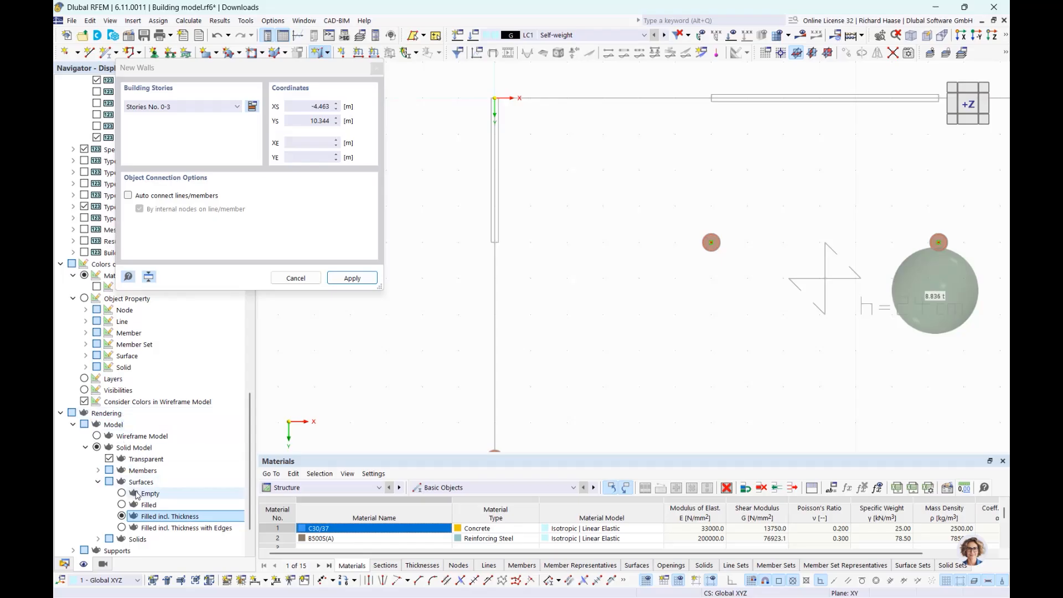
scroll(509, 203, up, 3)
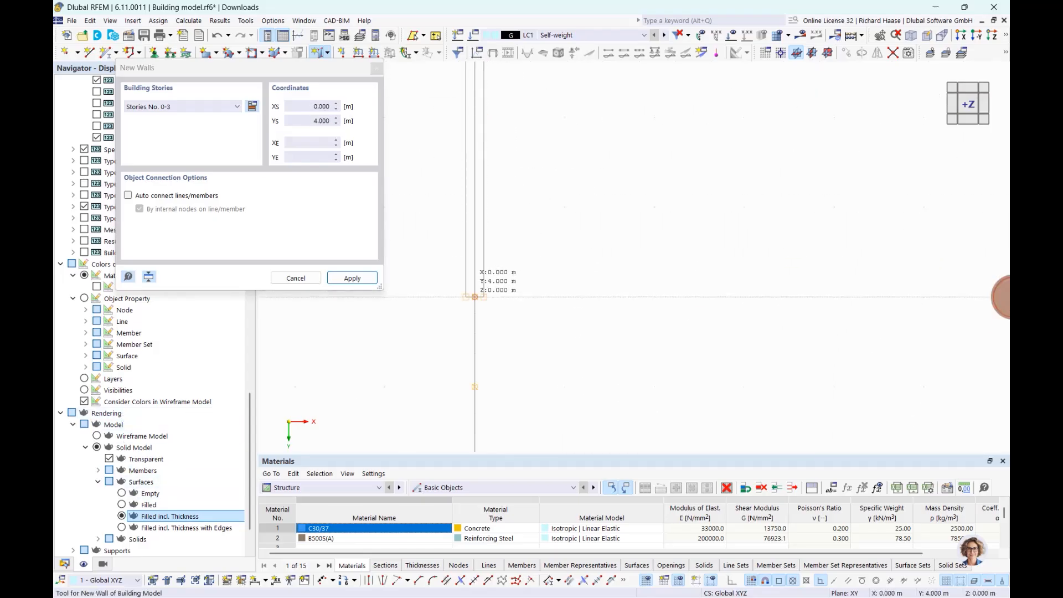
click(475, 297)
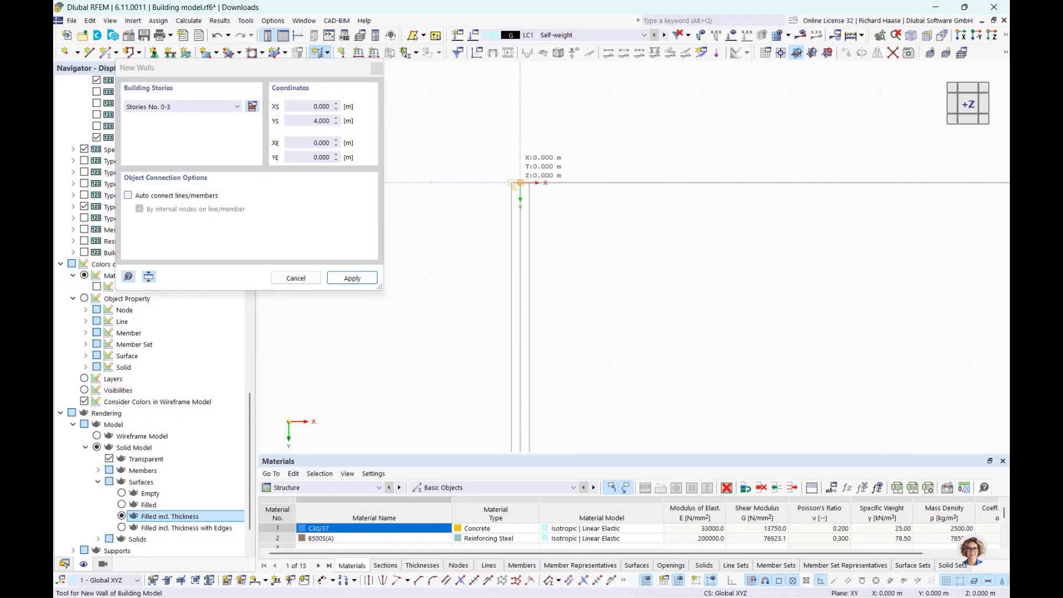
click(521, 183)
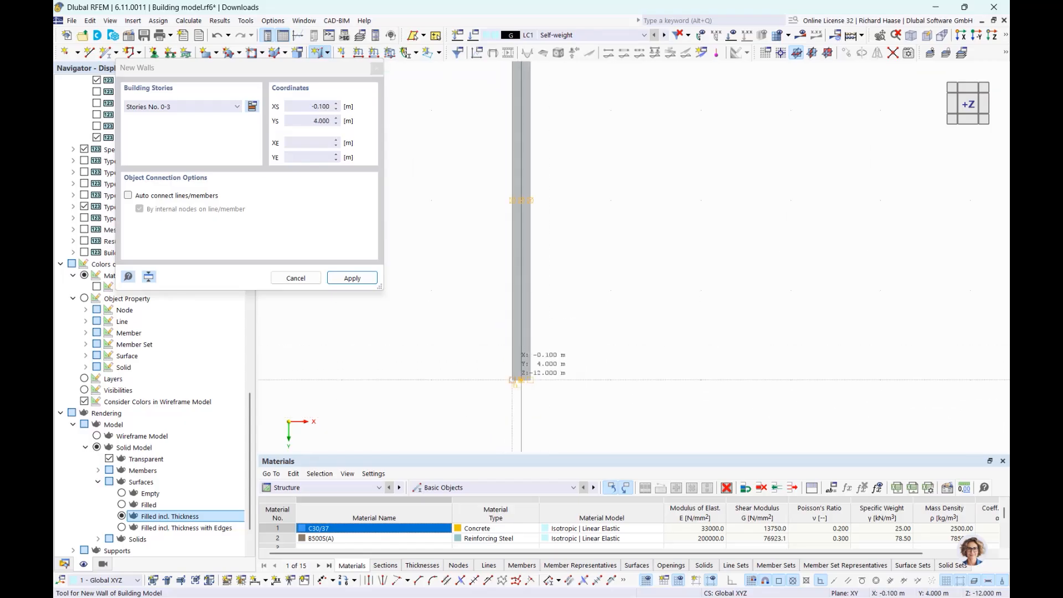
Step: Compare the new wall rendered as Filled and as Filled incl. Thickness in a 3D view
click(123, 505)
scroll(594, 294, down, 3)
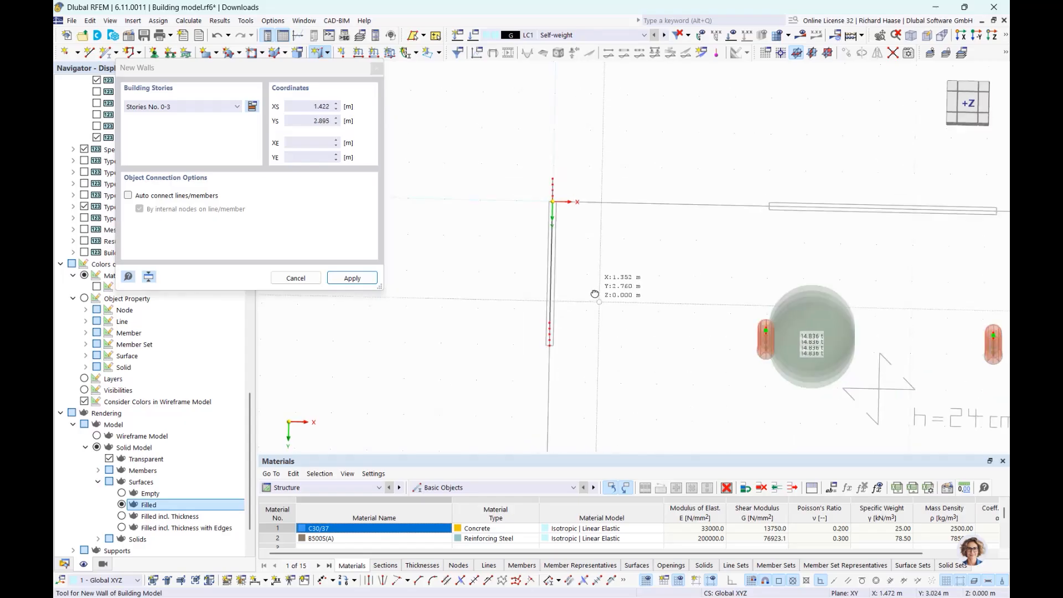
ctrl+middle_drag(595, 294, 558, 207)
middle_drag(692, 313, 610, 282)
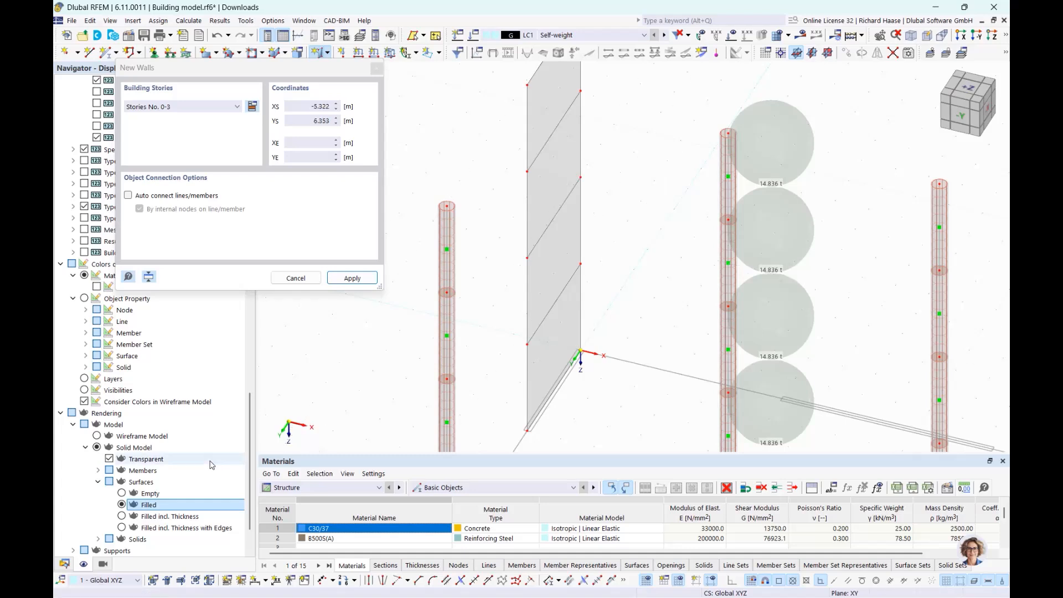
click(122, 516)
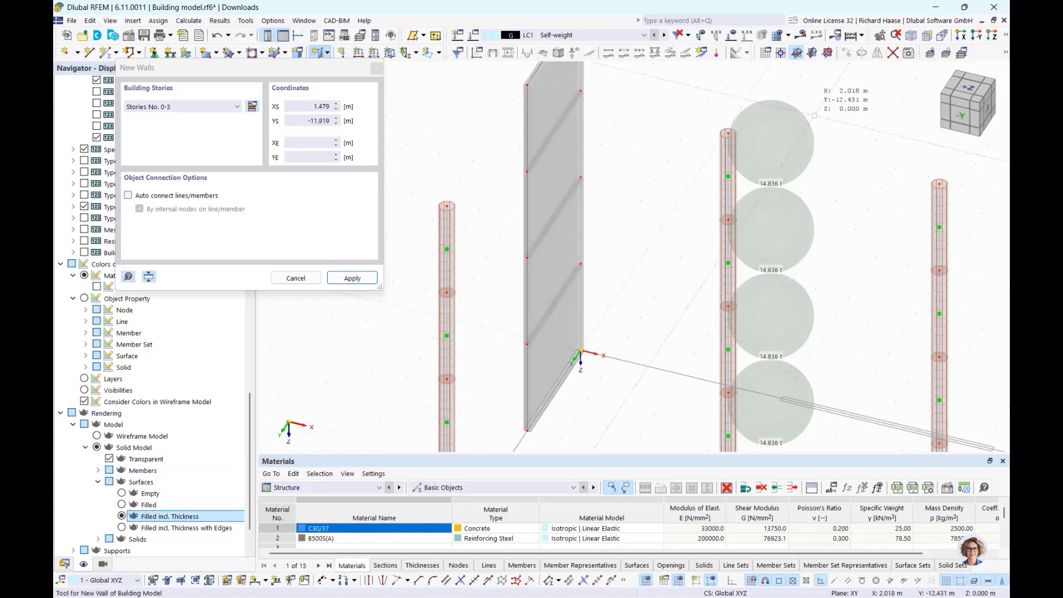
key(Escape)
Step: Place a wall through stories 0-3 on the plan's upper edge from X 6.000 m to X 12.300 m at Y 0.000 m
click(976, 94)
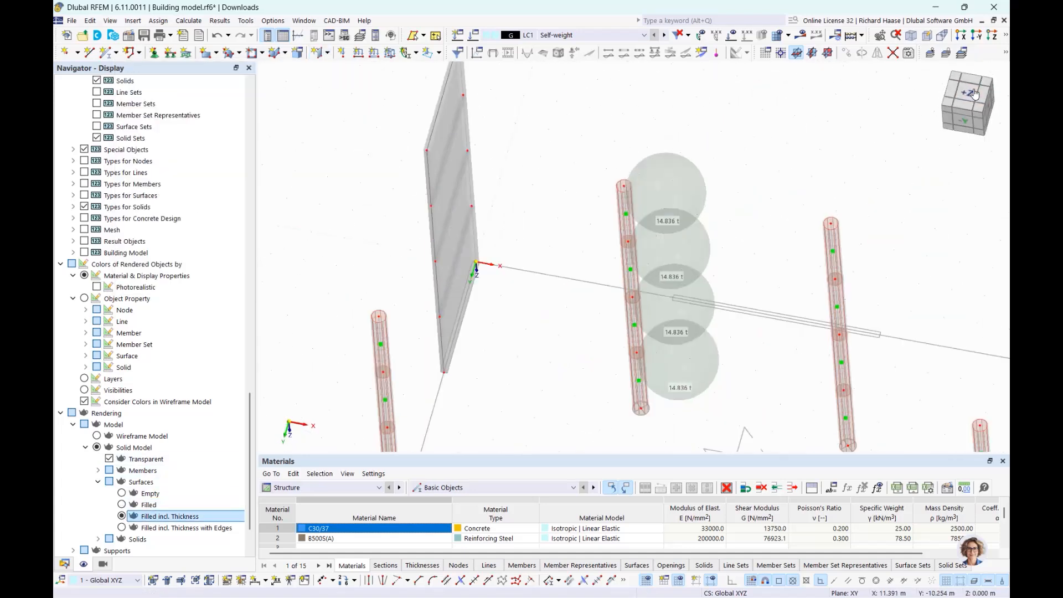
scroll(322, 149, up, 3)
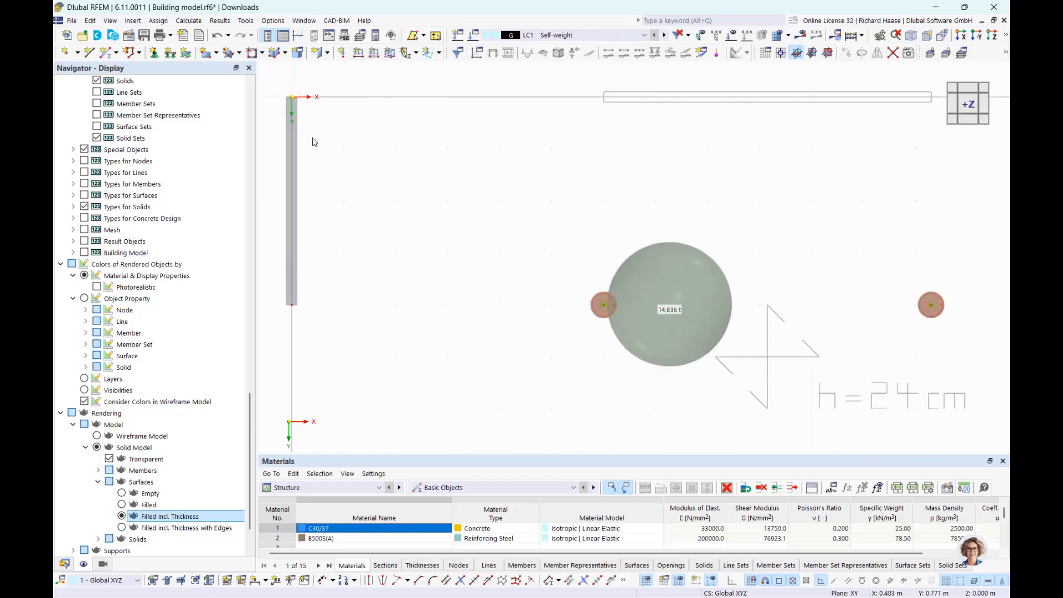
scroll(578, 167, down, 4)
middle_drag(689, 161, 579, 237)
scroll(618, 202, up, 1)
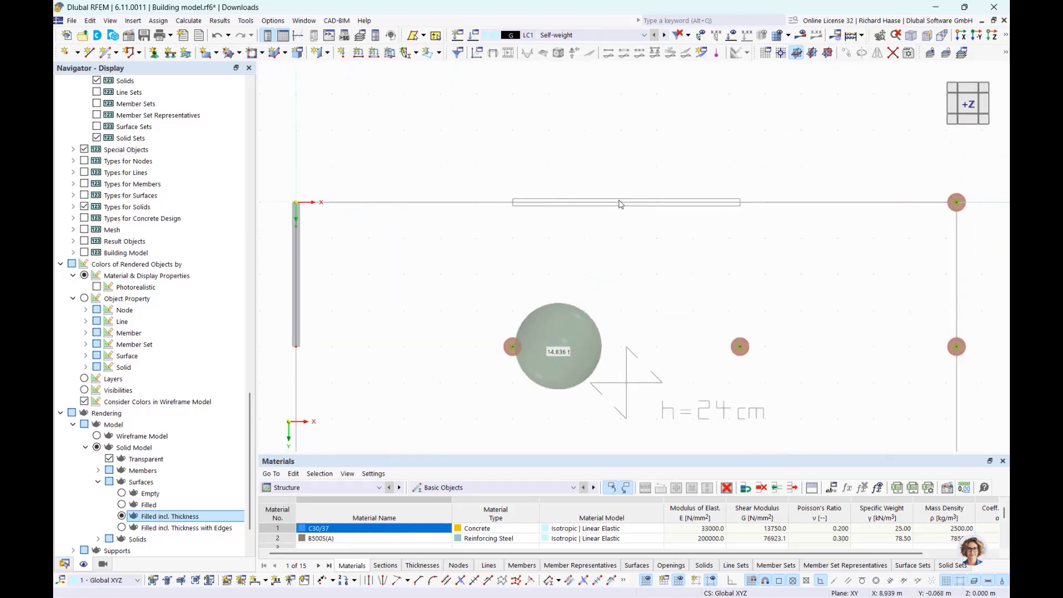
middle_drag(617, 201, 610, 205)
click(320, 53)
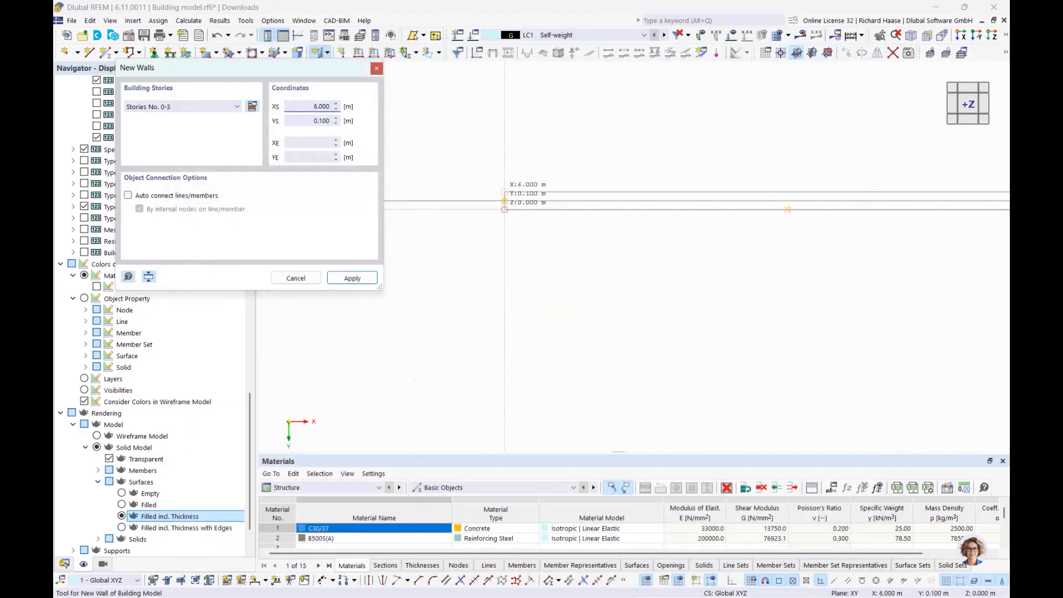
click(505, 200)
scroll(729, 214, down, 4)
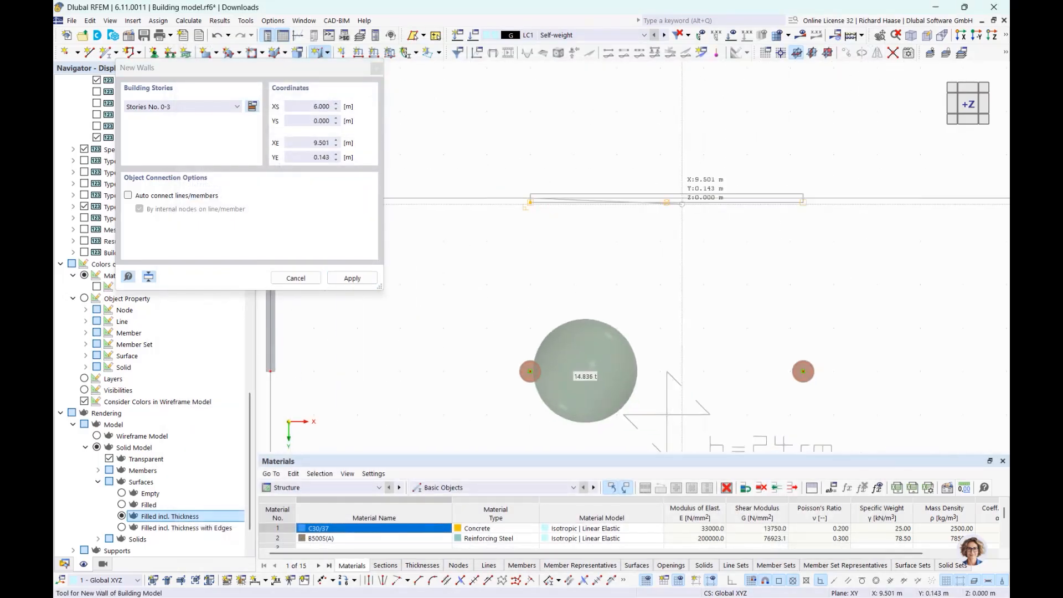
scroll(804, 199, up, 2)
click(800, 195)
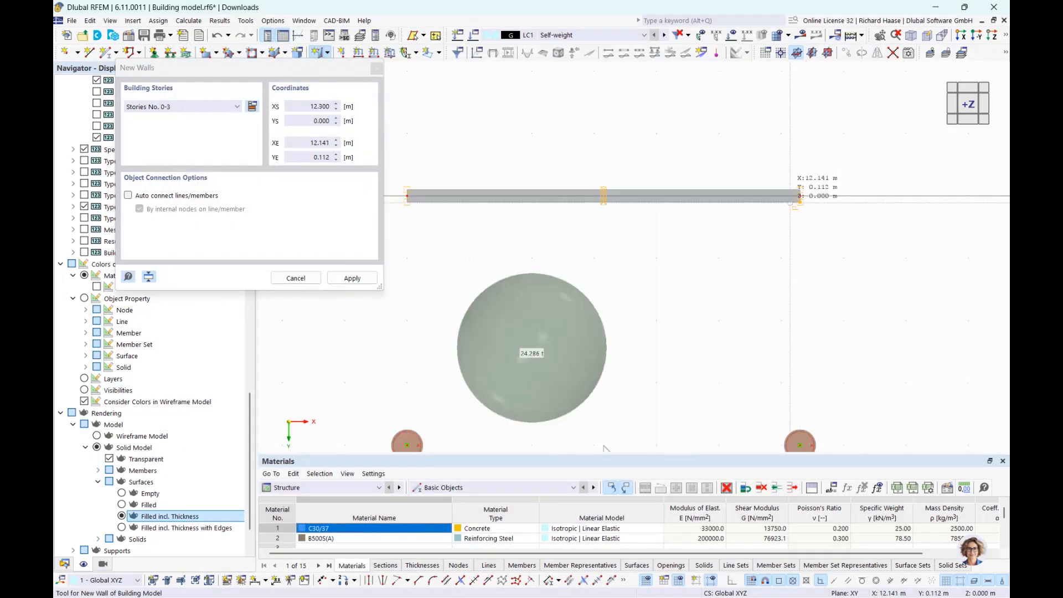
Step: Place a wall through stories 0-3 on the plan's lower edge from X 6.000 m to X 12.300 m at Y 10.000 m, ending wall placement
scroll(796, 201, down, 6)
middle_drag(792, 204, 414, 121)
scroll(543, 202, up, 1)
middle_drag(474, 245, 700, 195)
scroll(475, 270, up, 3)
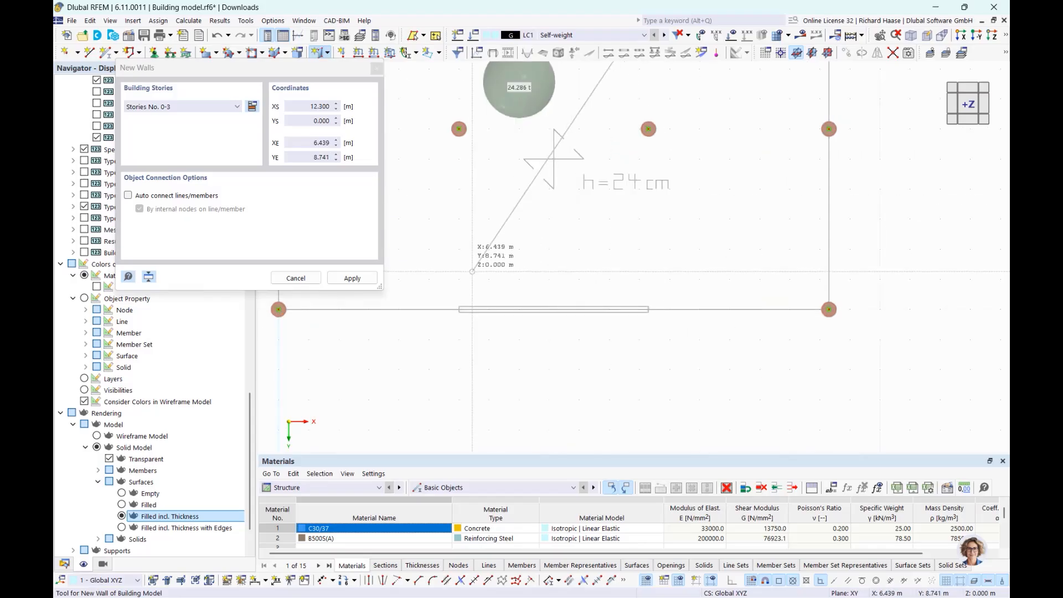
right_click(475, 273)
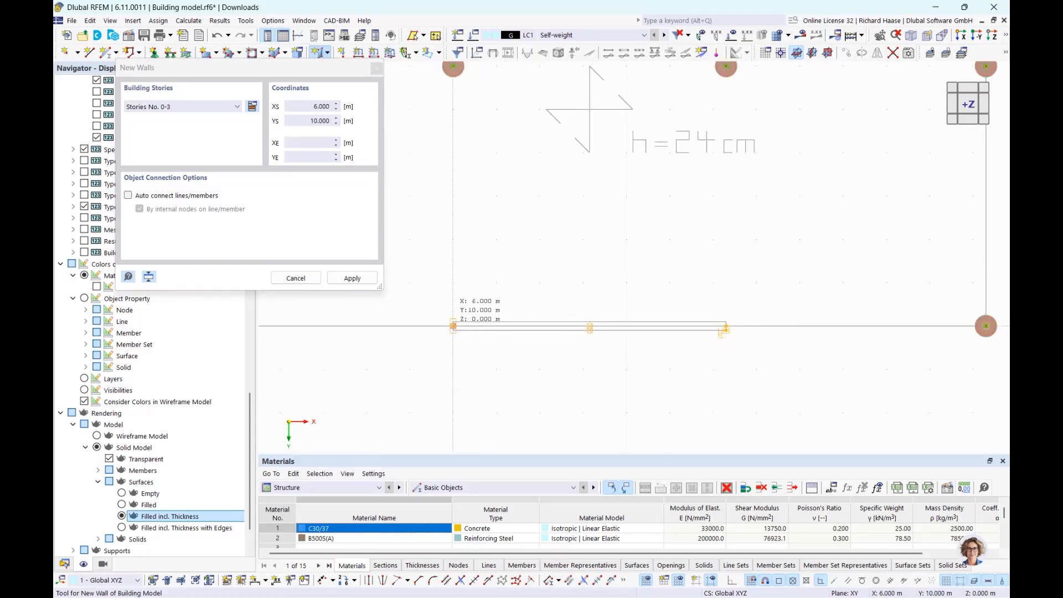
click(453, 325)
click(726, 326)
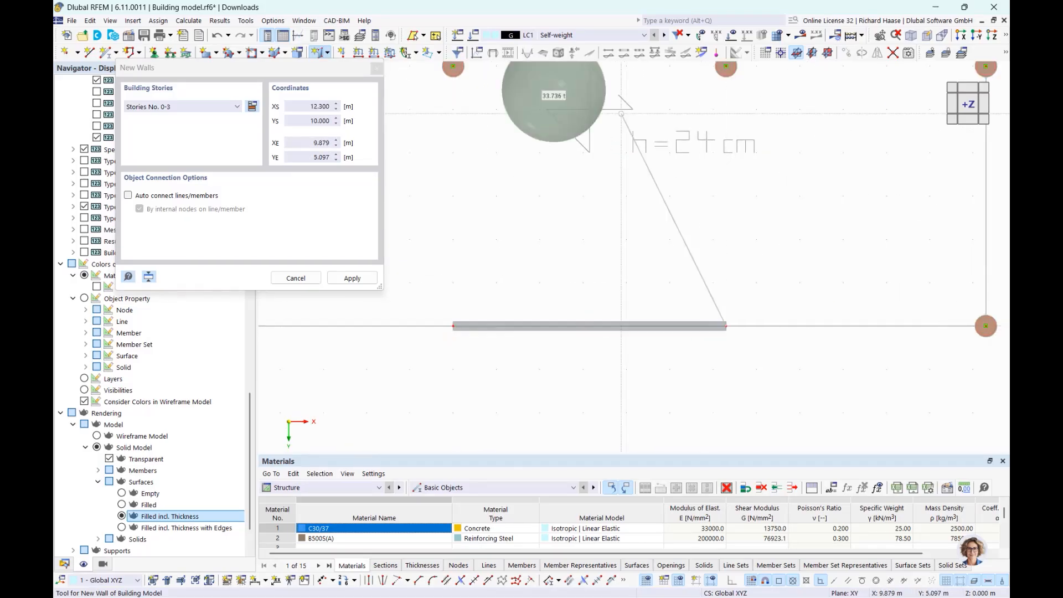
scroll(621, 271, down, 4)
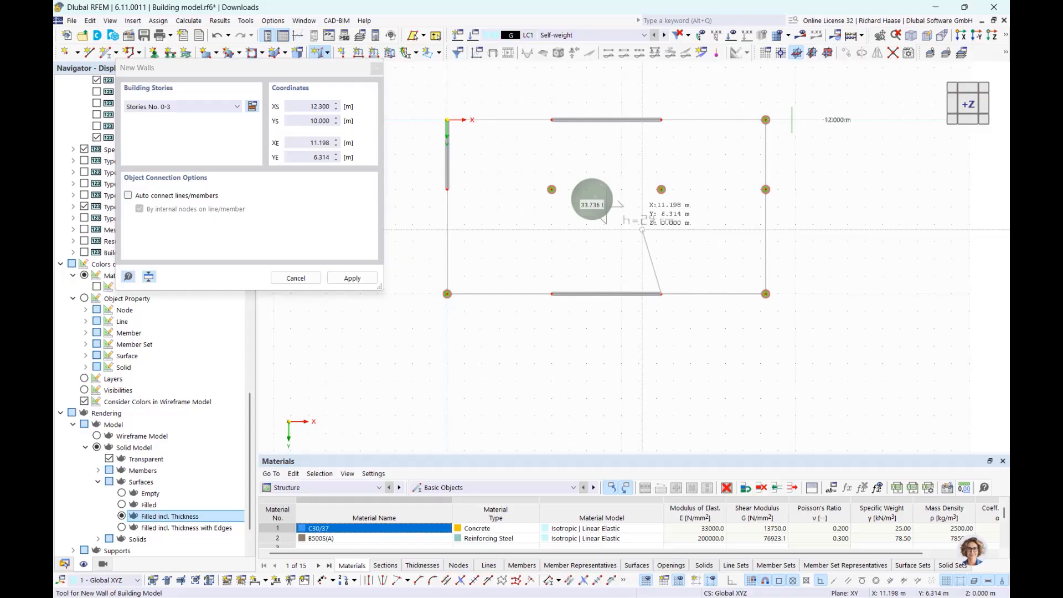
key(Escape)
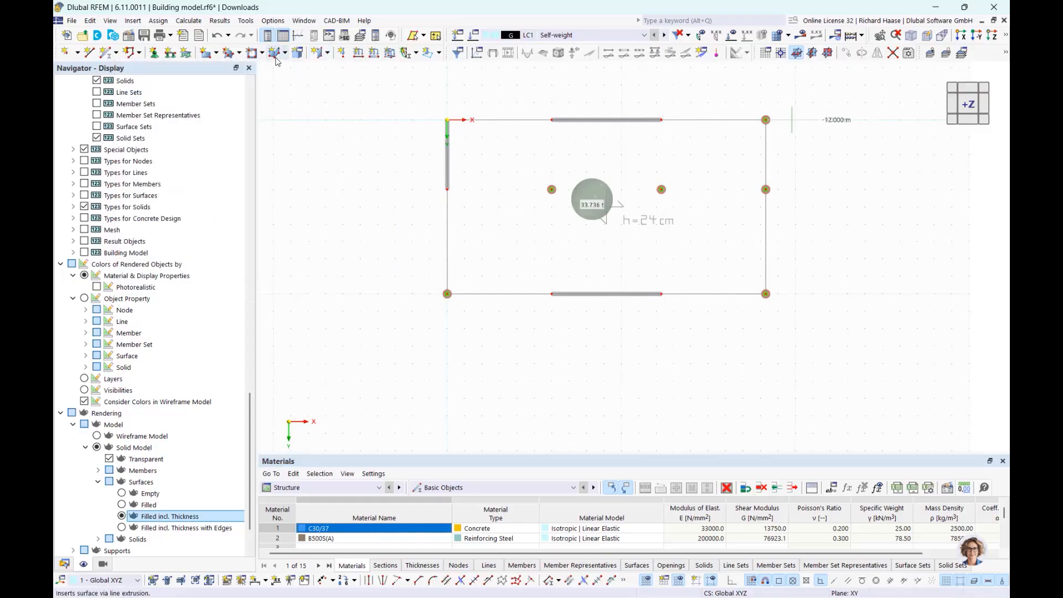
Step: Define a new rectangular floor with the uniform 240.0 mm C30/37 thickness
click(328, 53)
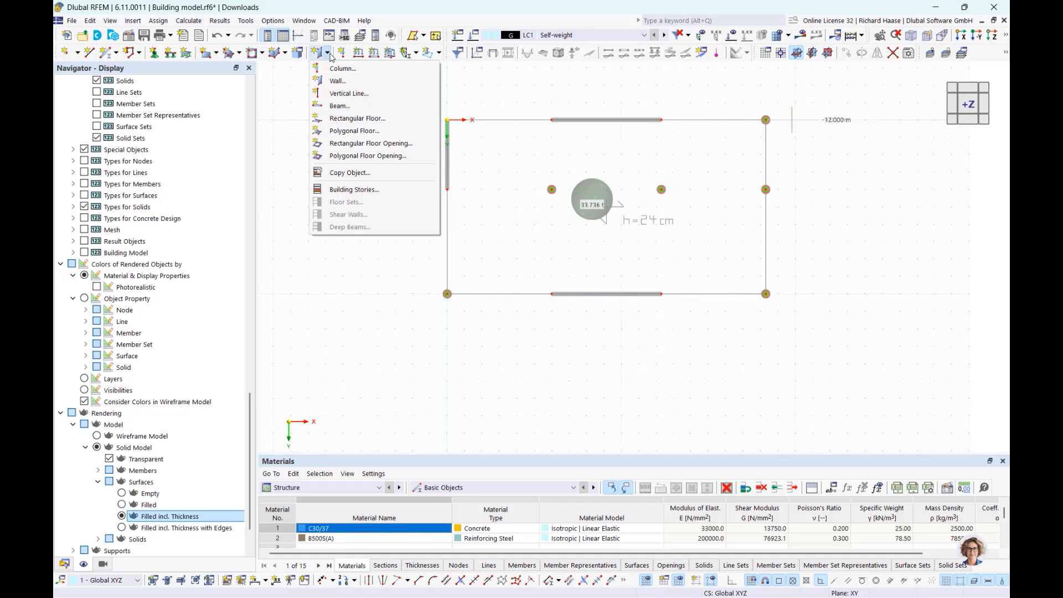
click(359, 118)
click(248, 159)
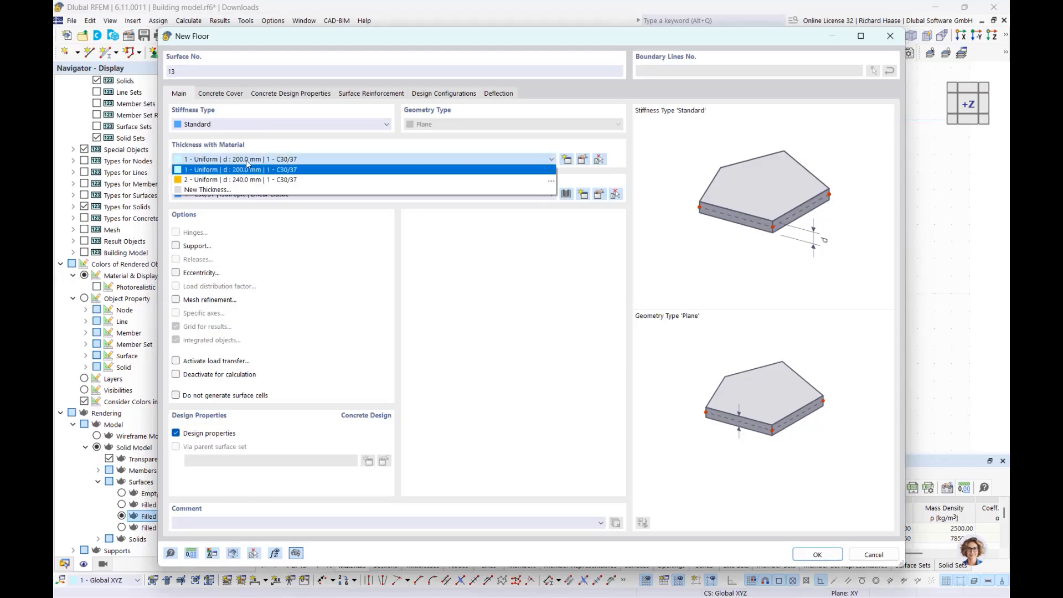
click(246, 180)
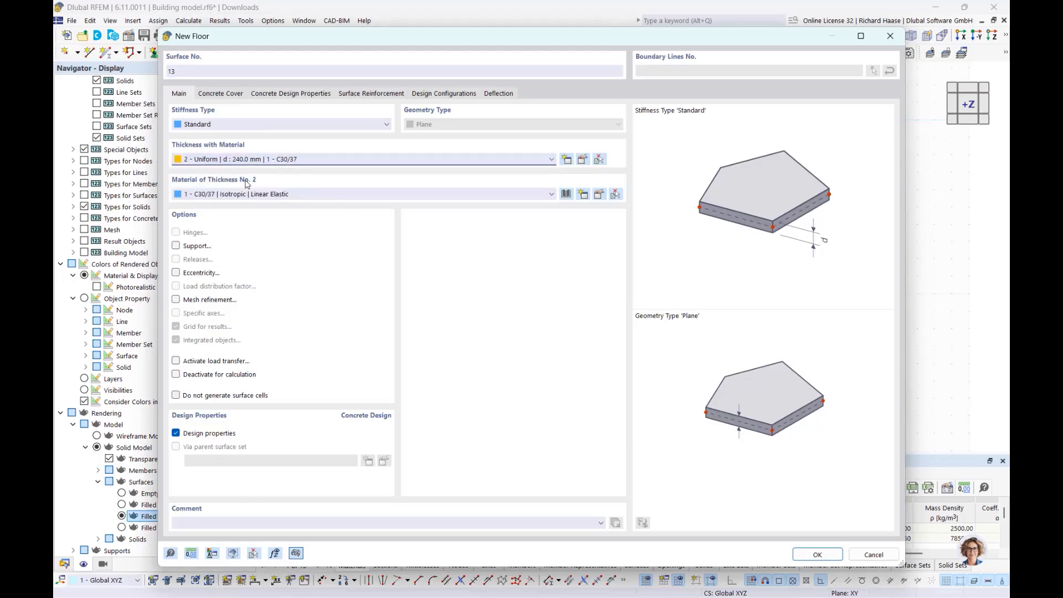
click(811, 554)
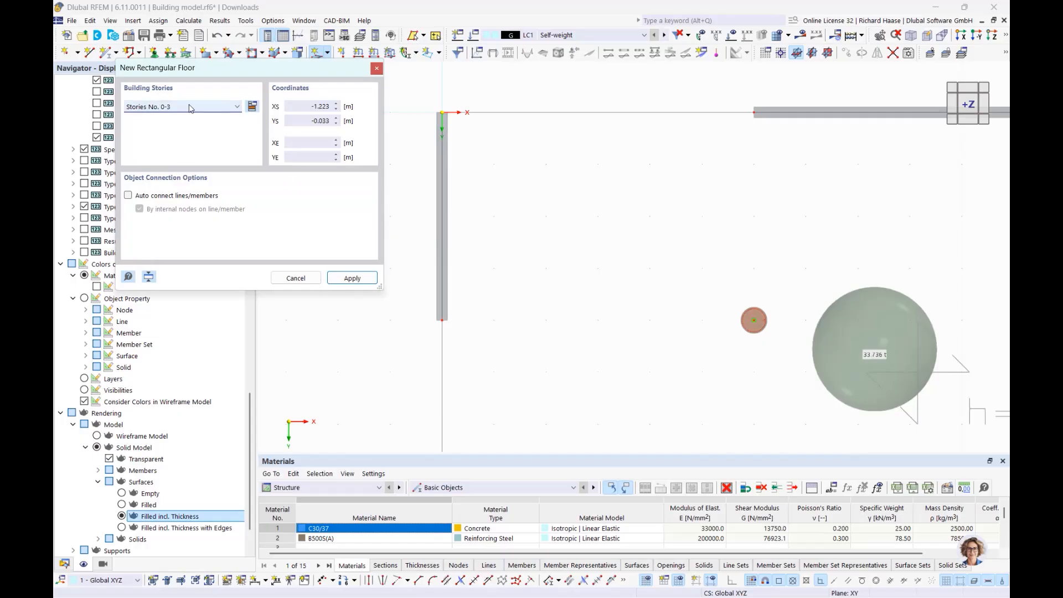
Step: Place the rectangular floor through stories 0-3 from the origin to the opposite corner at X 18.300, Y 10.000 m
click(188, 108)
click(181, 107)
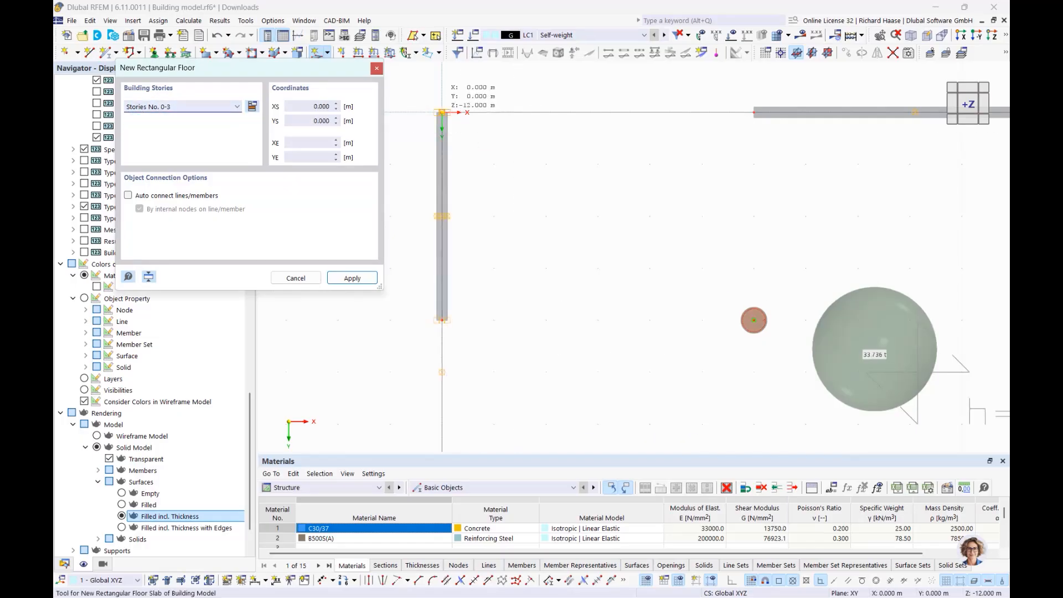
scroll(442, 113, up, 4)
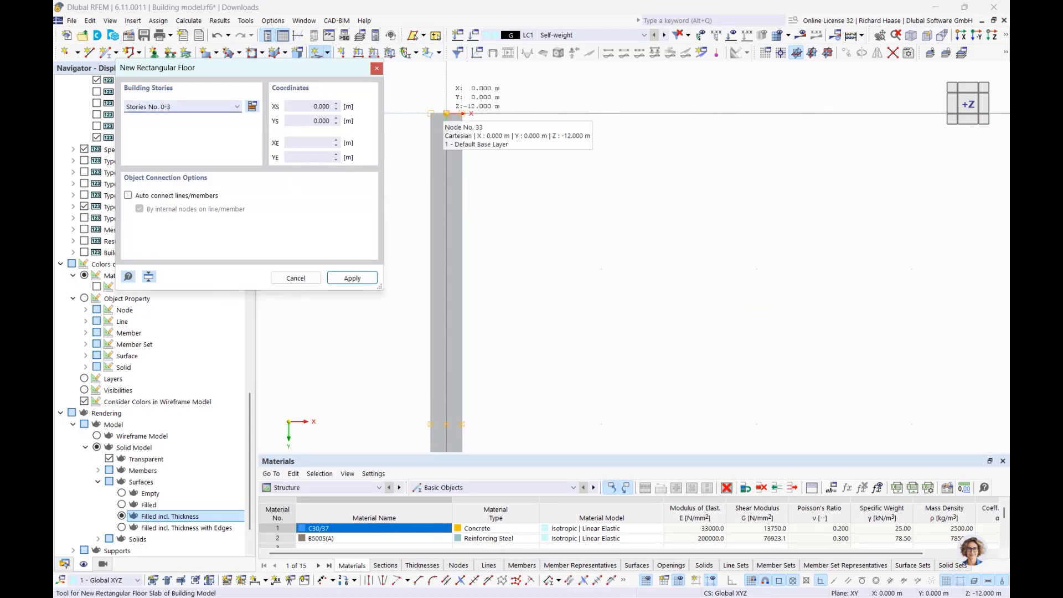
click(446, 113)
scroll(518, 165, down, 6)
scroll(937, 368, up, 5)
scroll(698, 235, down, 3)
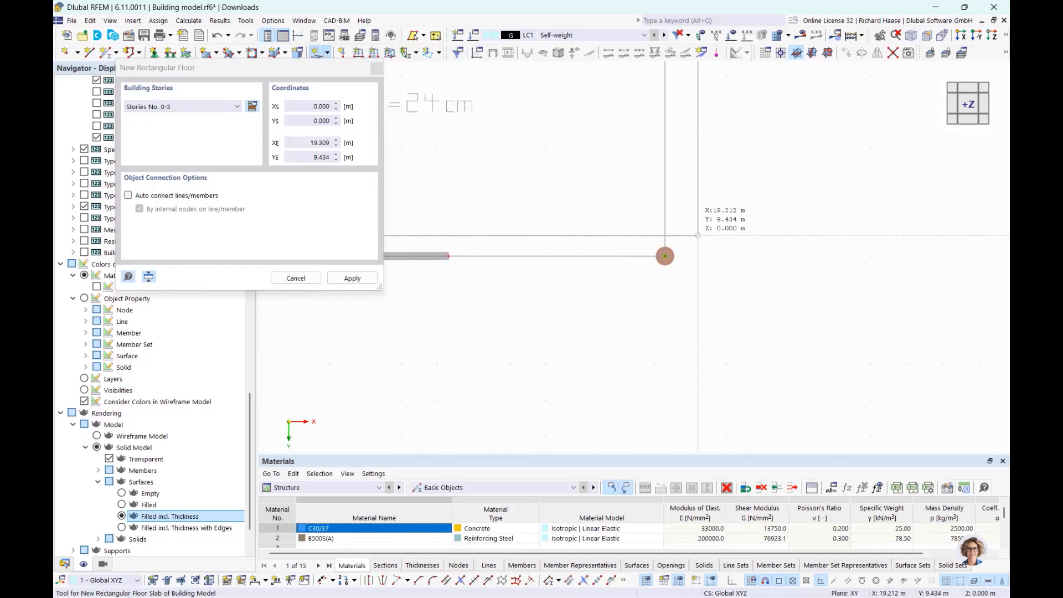
scroll(698, 236, up, 3)
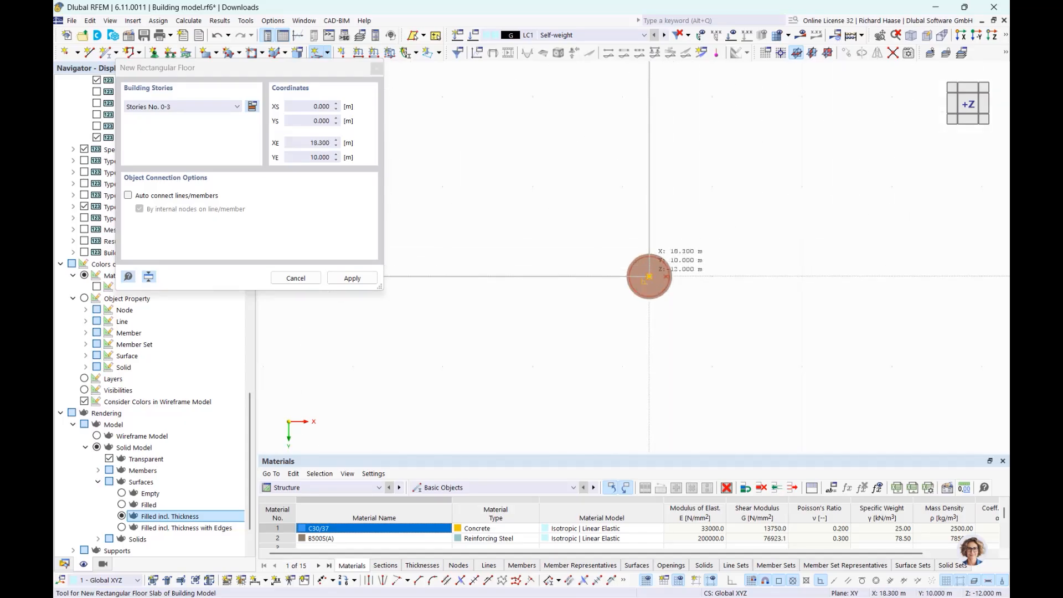
click(649, 277)
scroll(676, 142, down, 6)
middle_drag(662, 200, 682, 289)
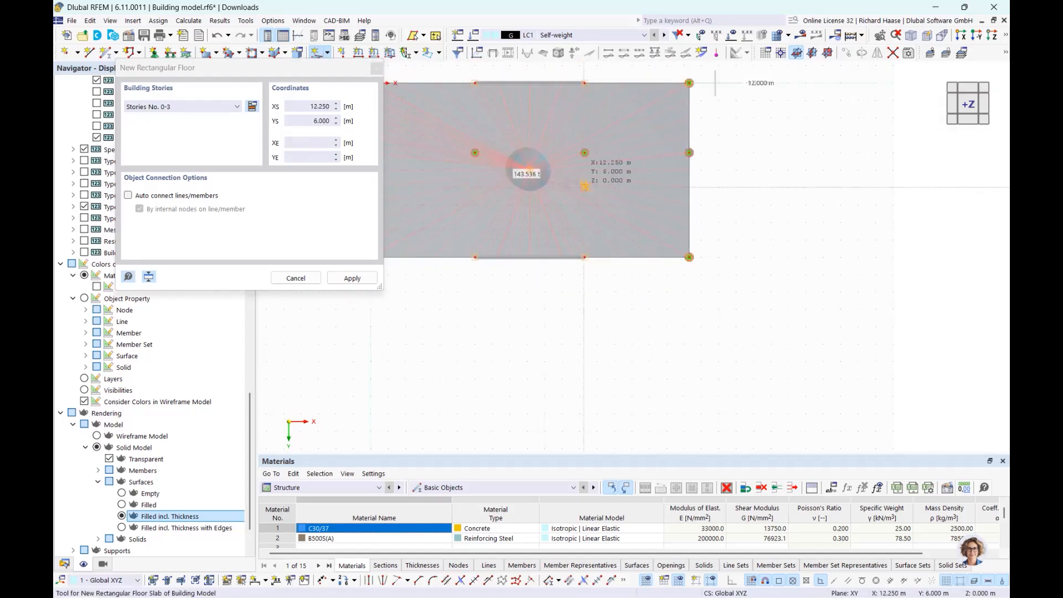
key(Escape)
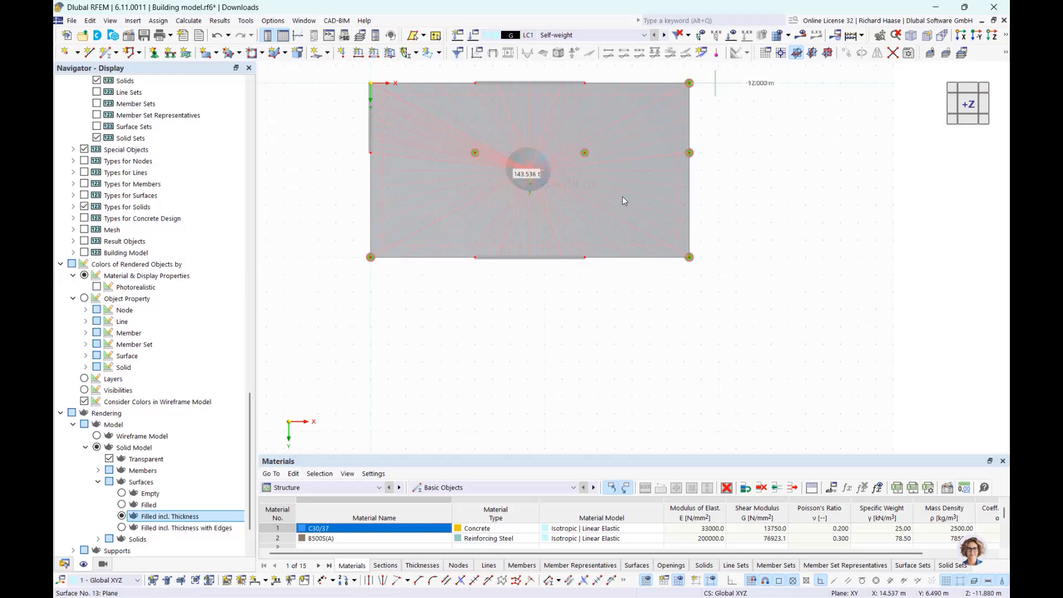
Step: Inspect the floor slabs in a 3D view and select the diaphragm rigid link of the -9.000 m floor
ctrl+middle_drag(623, 197, 575, 134)
scroll(643, 108, up, 2)
scroll(606, 115, down, 4)
scroll(564, 195, up, 4)
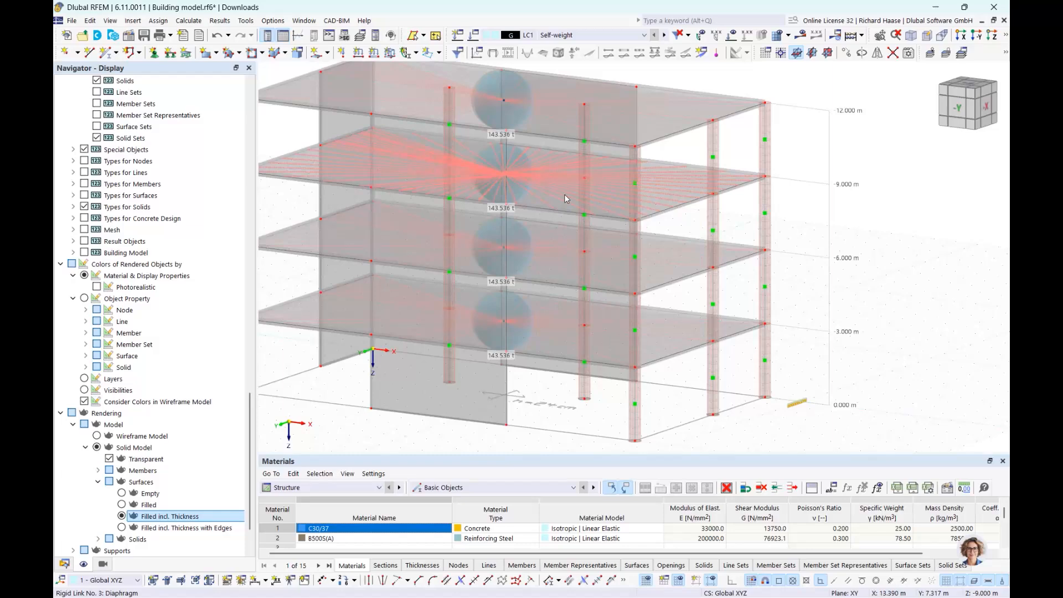
mouse_move(606, 196)
ctrl+middle_down()
mouse_move(606, 166)
mouse_move(607, 183)
ctrl+middle_up()
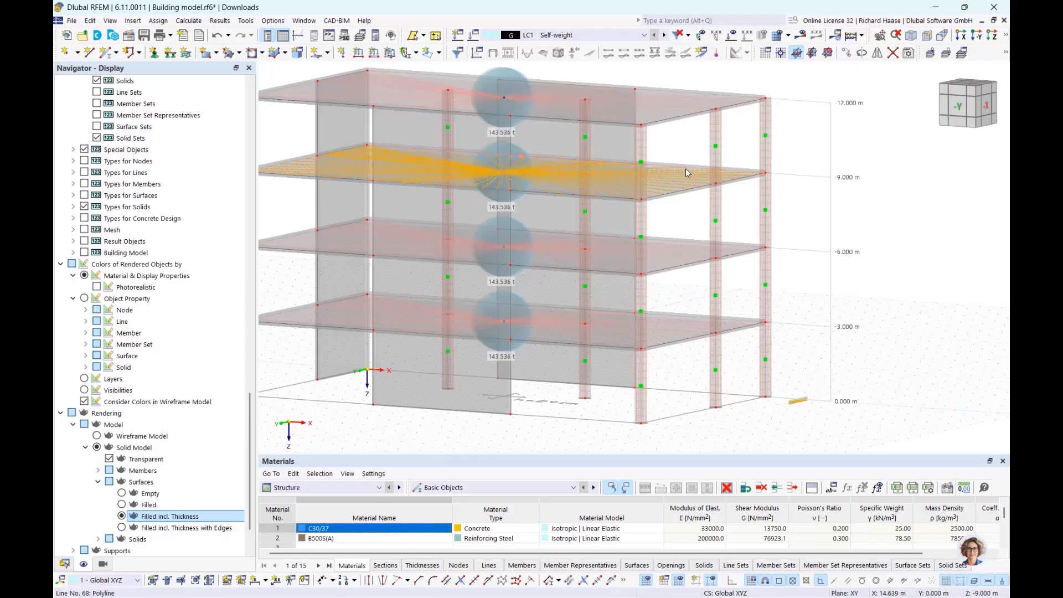
scroll(685, 169, up, 3)
click(774, 178)
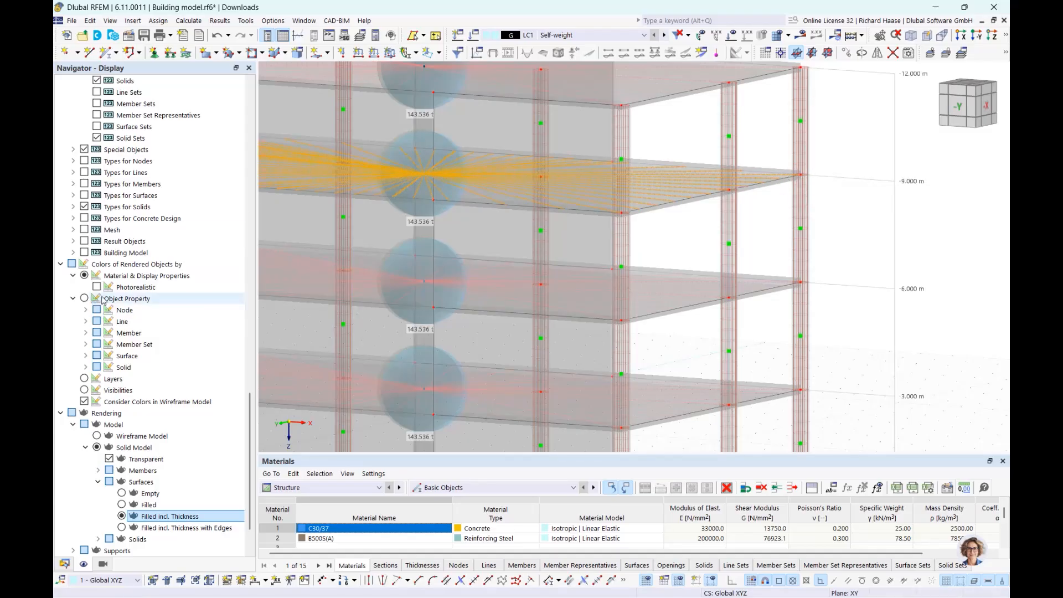
Step: List the model's rigid links among the special objects in the data navigator
scroll(115, 312, up, 4)
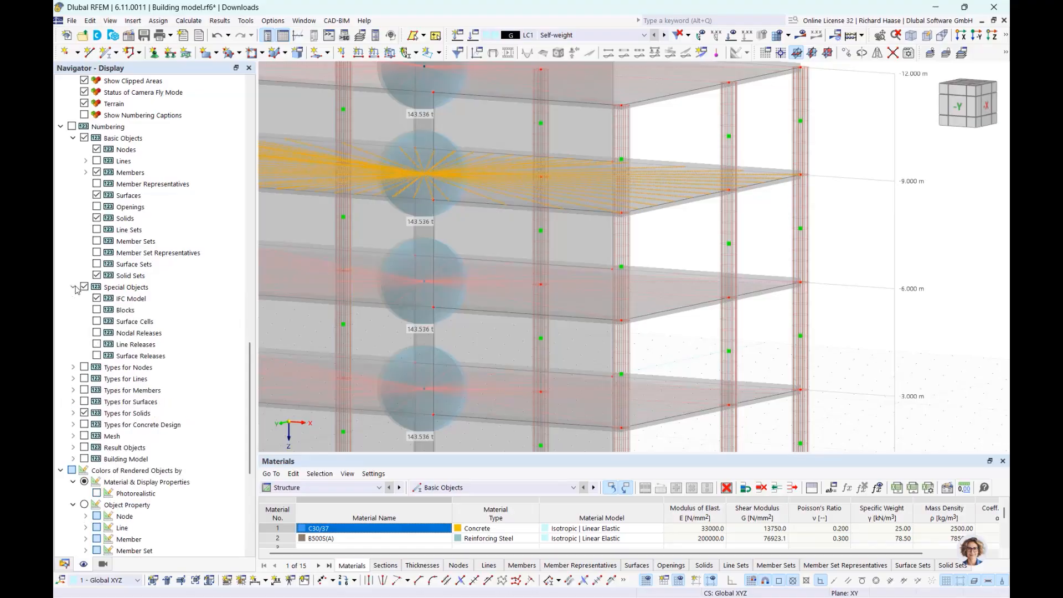
click(64, 564)
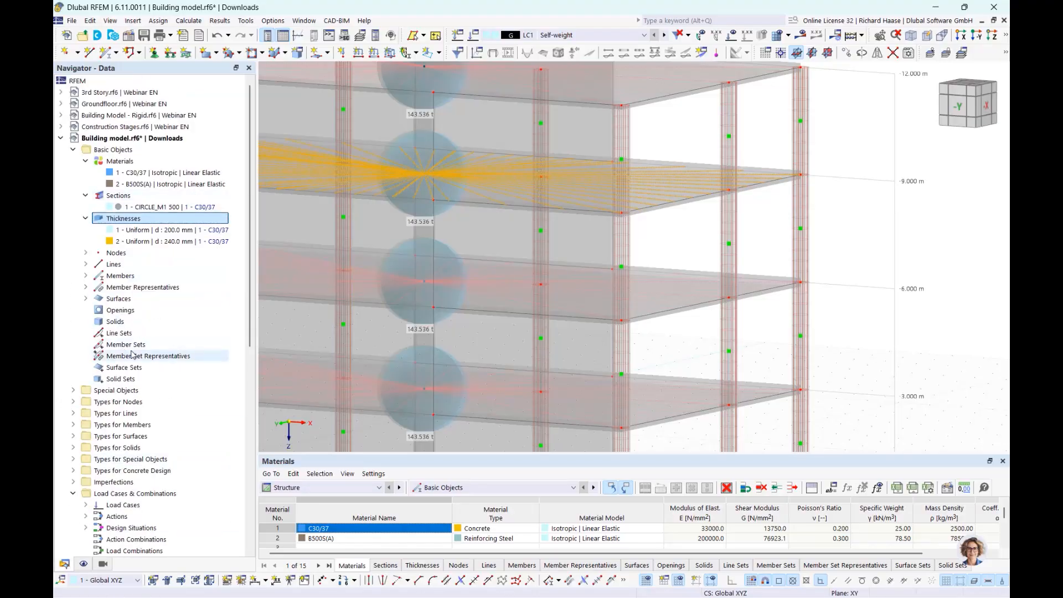
click(72, 391)
scroll(74, 396, down, 1)
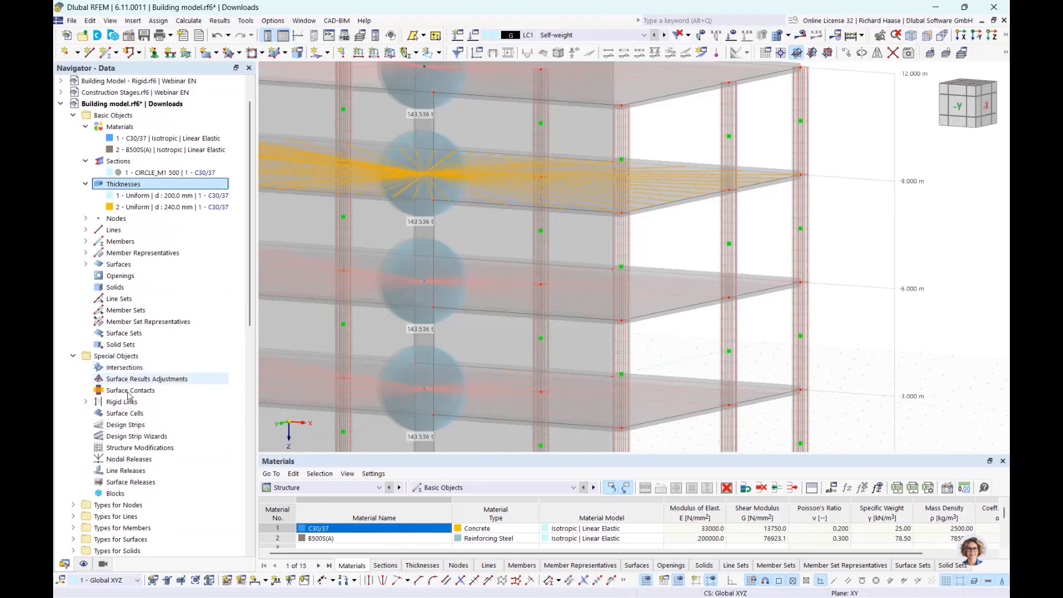
click(88, 403)
click(86, 402)
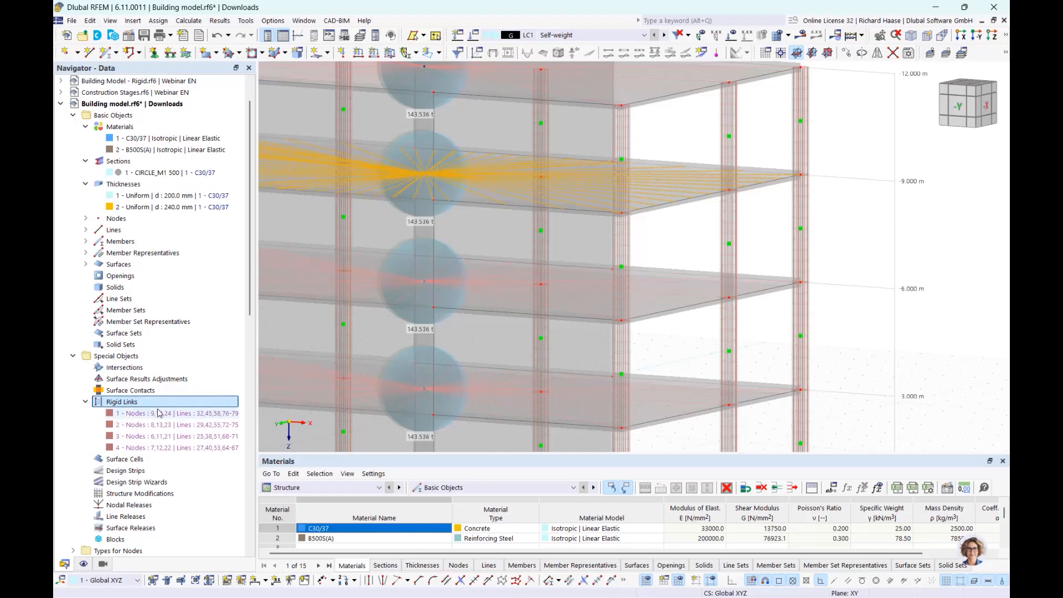
Step: Examine the floor diaphragms and the story mass spheres in 3D, clearing the rigid link selection
scroll(518, 176, down, 3)
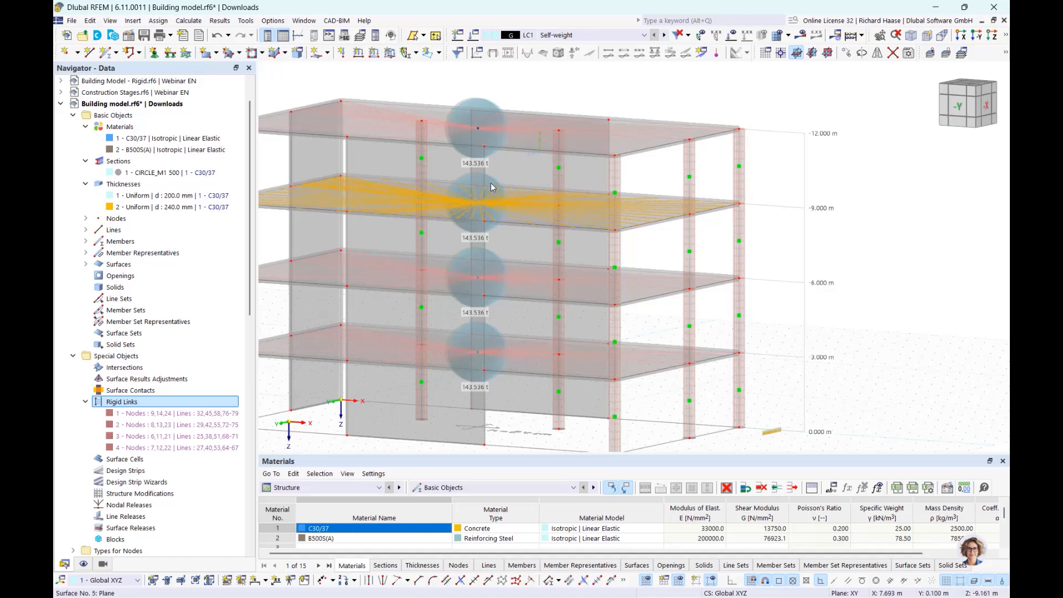
middle_drag(326, 211, 397, 211)
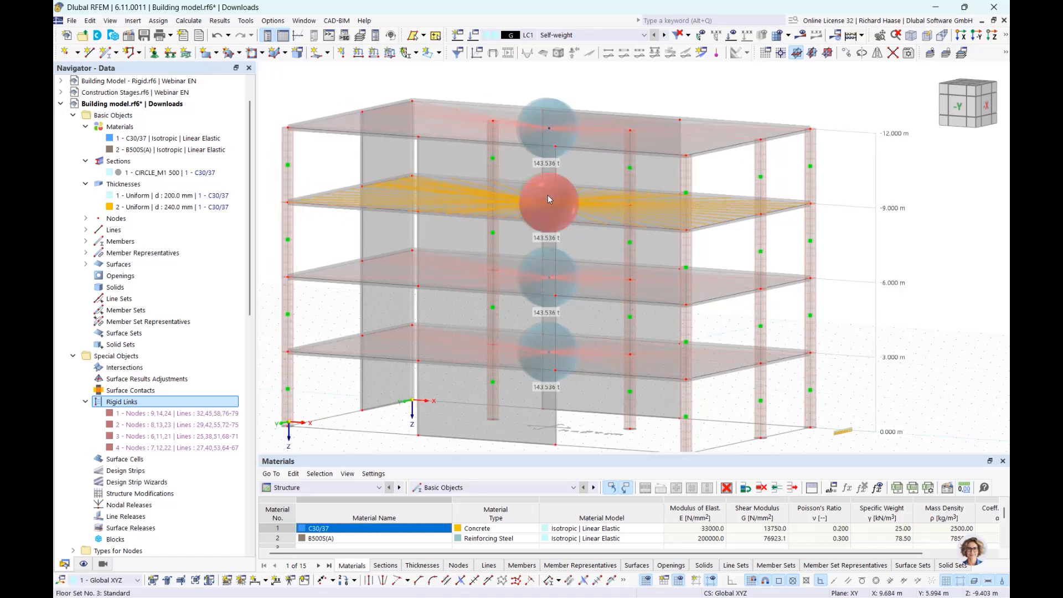
scroll(547, 195, up, 3)
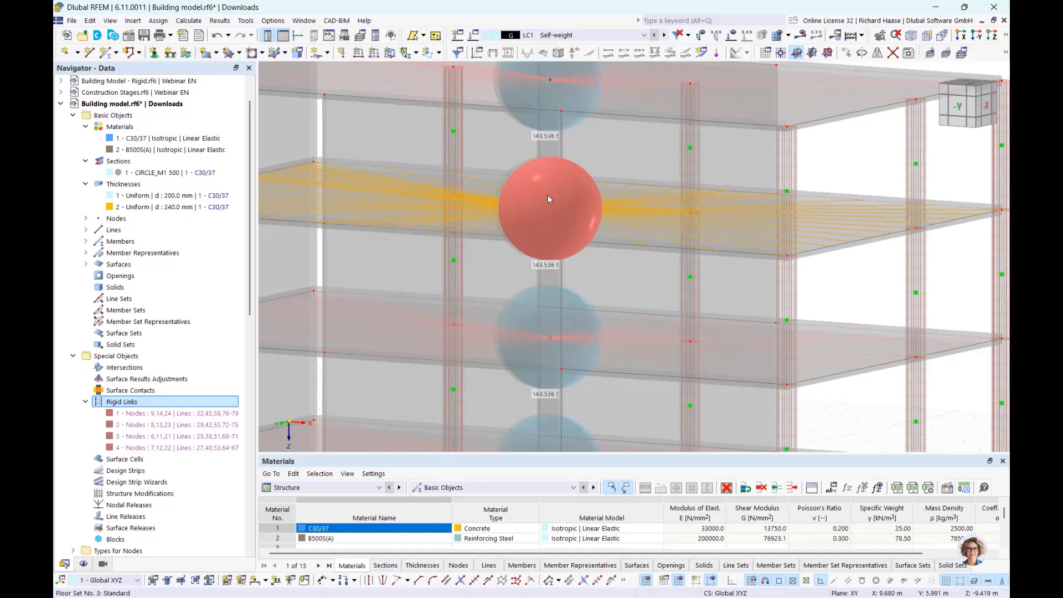
scroll(624, 214, down, 4)
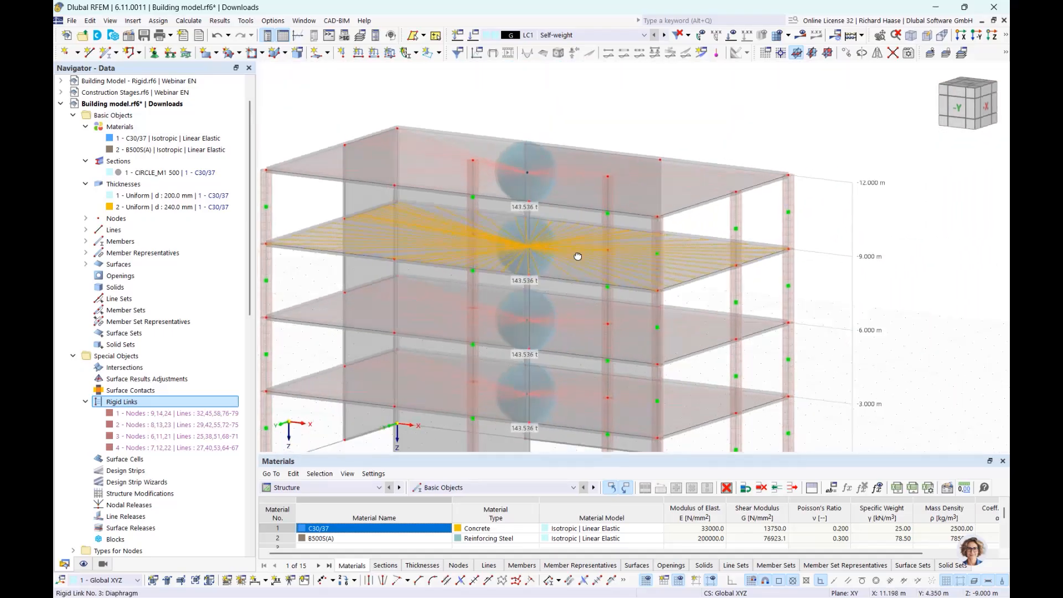
ctrl+middle_drag(577, 256, 580, 249)
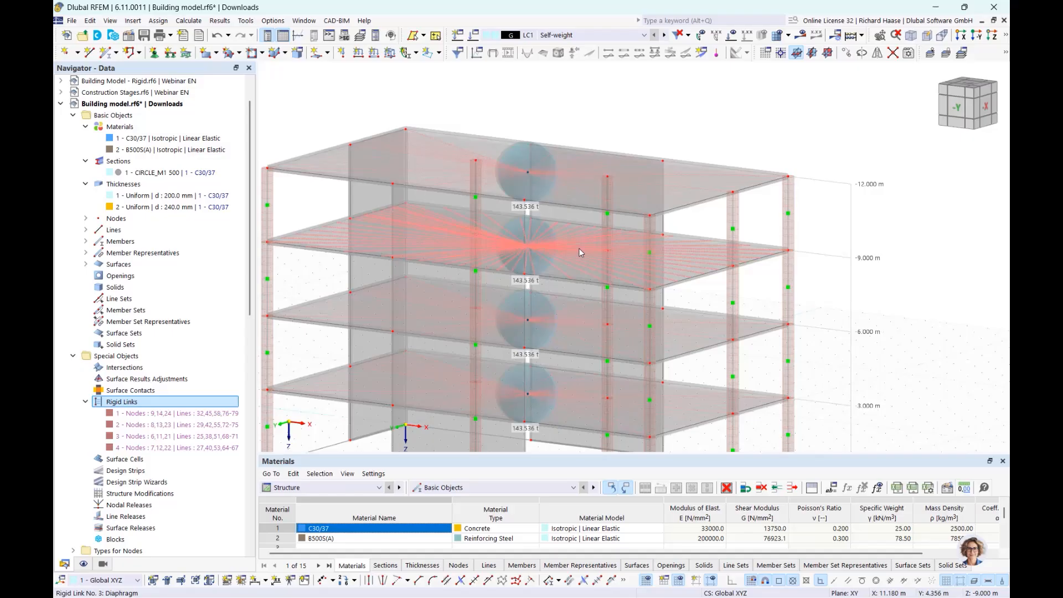
click(612, 234)
middle_drag(713, 221, 658, 205)
click(658, 206)
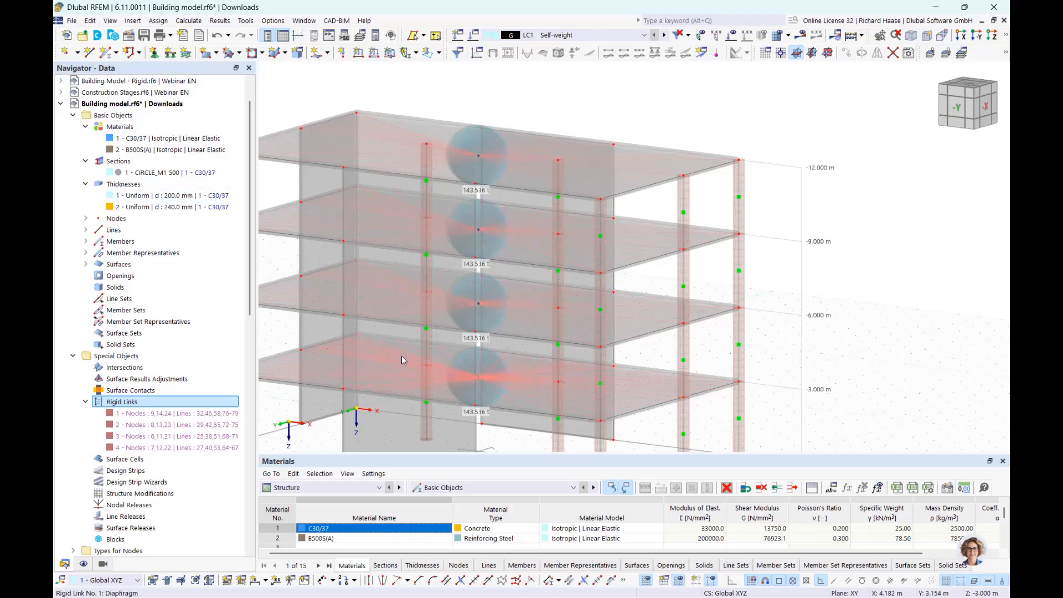
scroll(412, 351, down, 1)
middle_drag(413, 351, 443, 310)
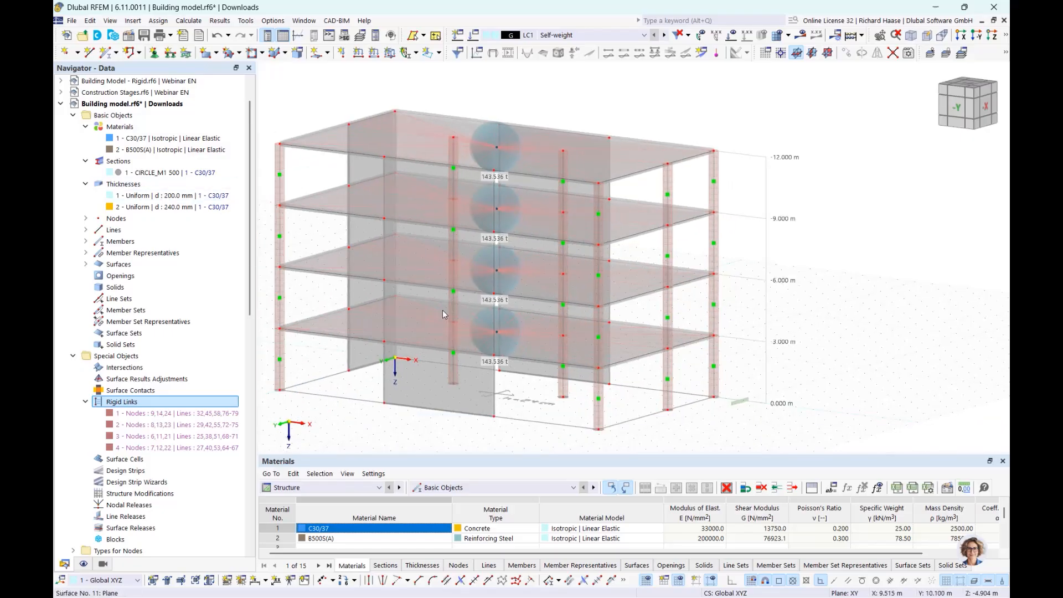
Step: Hide the special objects of the model in the display settings
click(83, 564)
scroll(119, 316, up, 4)
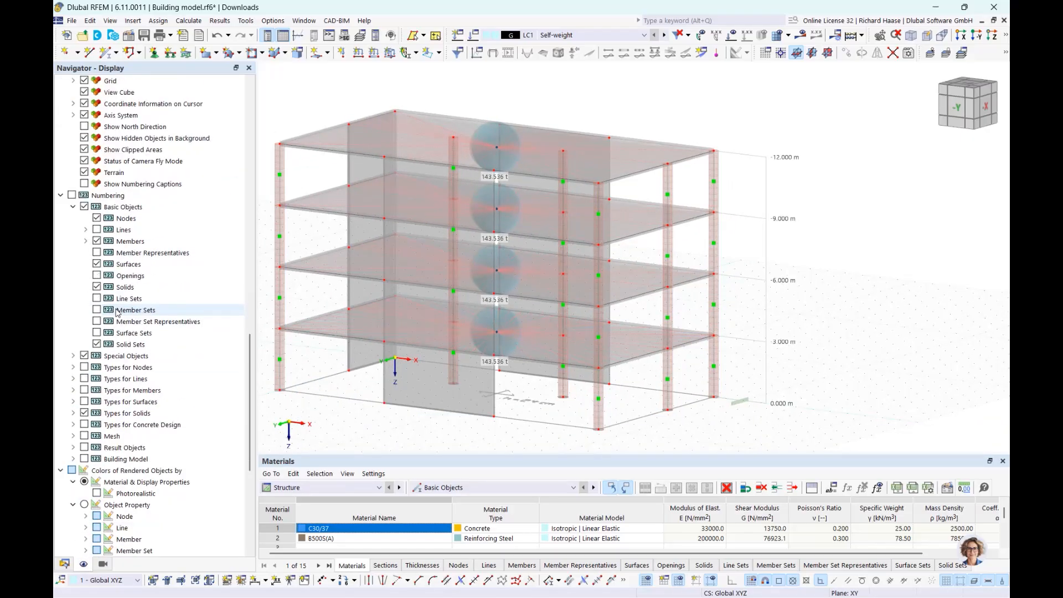
scroll(125, 329, up, 15)
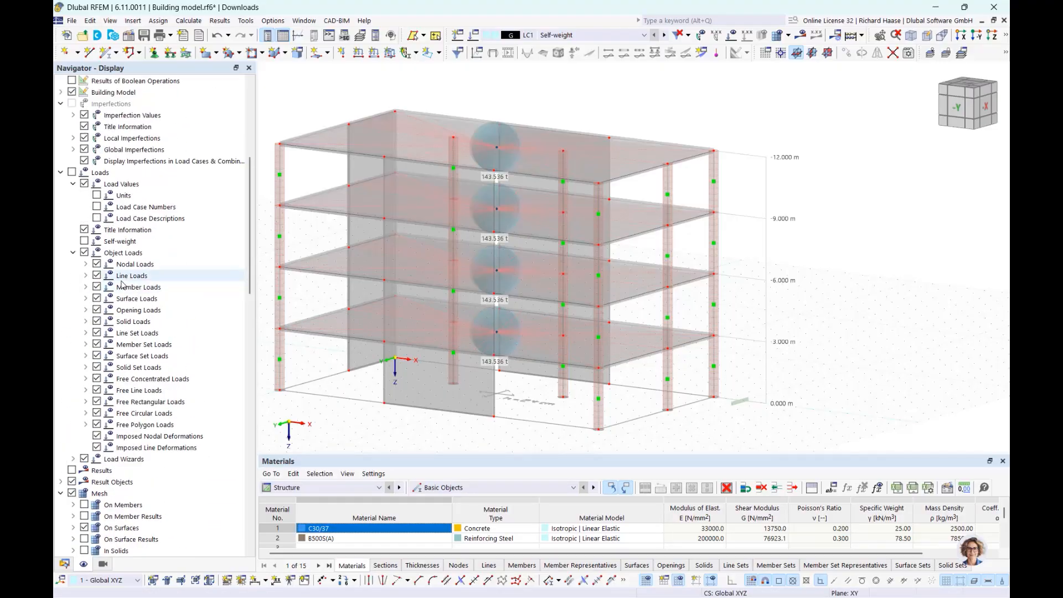
scroll(125, 285, up, 4)
scroll(123, 285, up, 4)
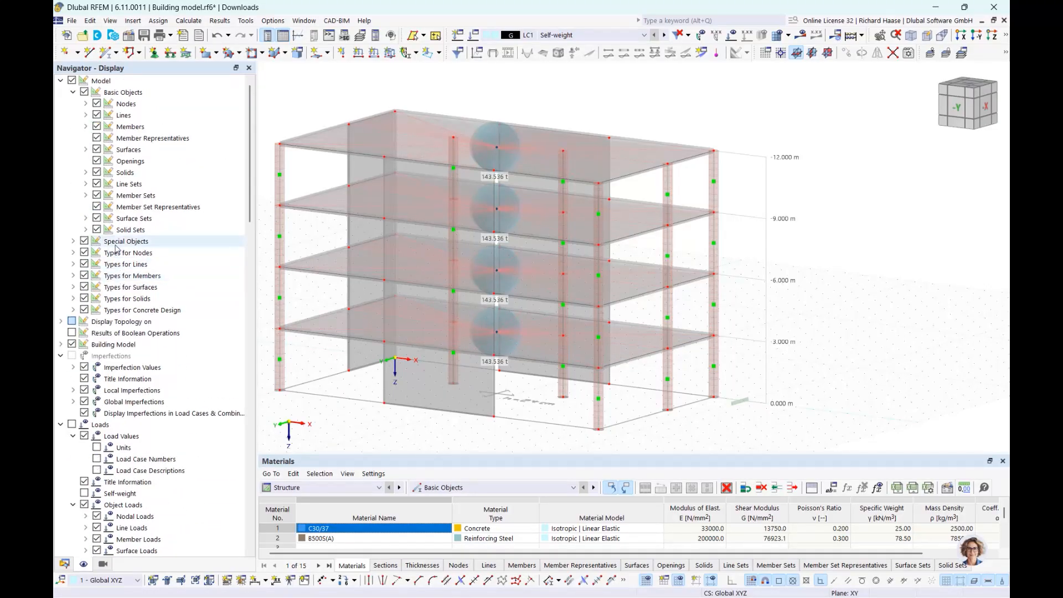
click(86, 243)
click(86, 243)
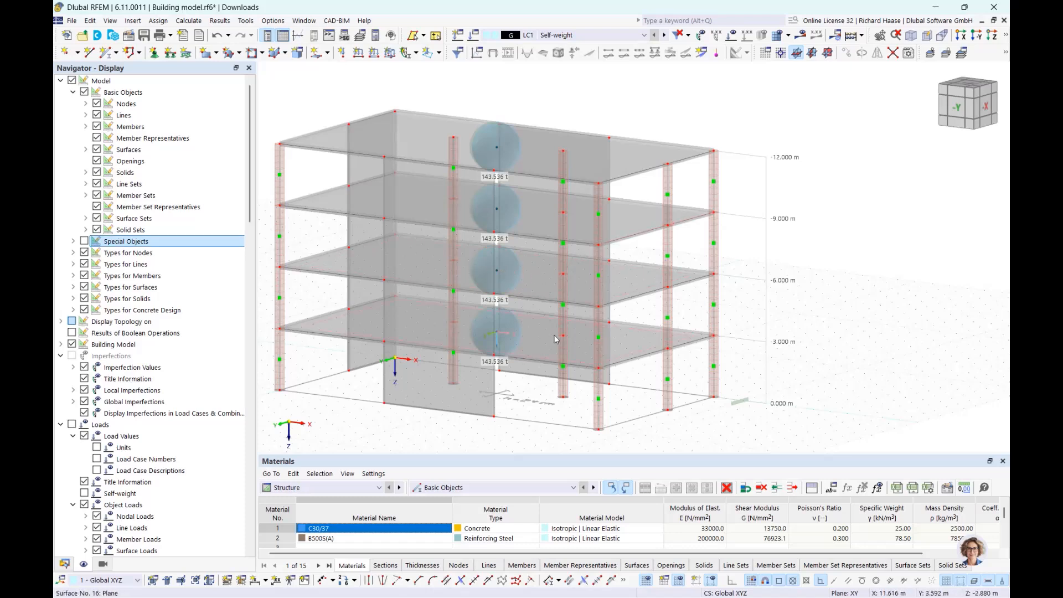
Step: Assign the Fixed nodal support to the base nodes of all six columns at ground level
ctrl+middle_drag(554, 335, 565, 344)
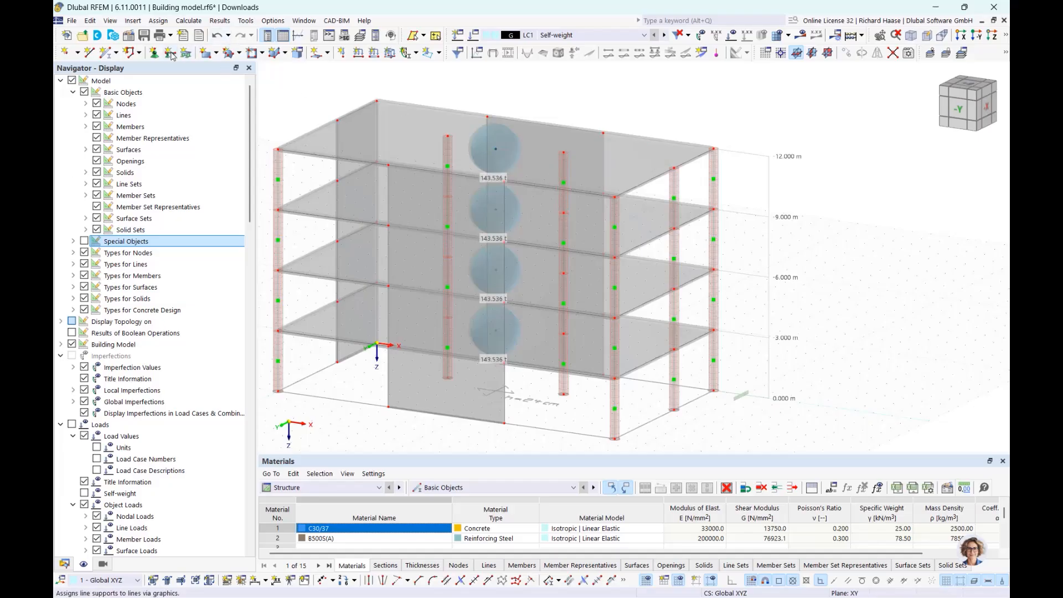
click(154, 55)
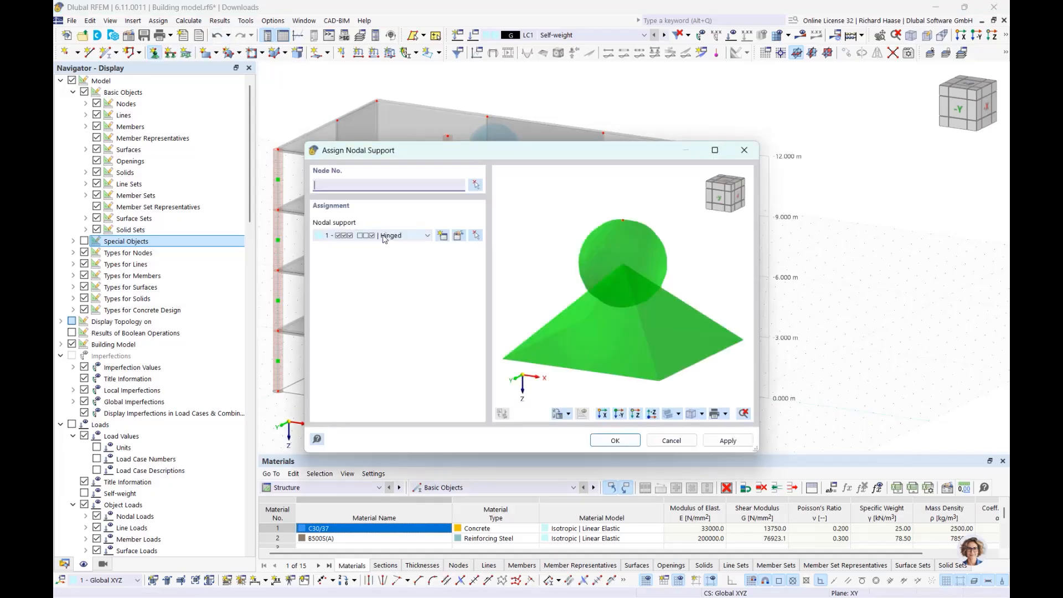
click(384, 237)
click(377, 267)
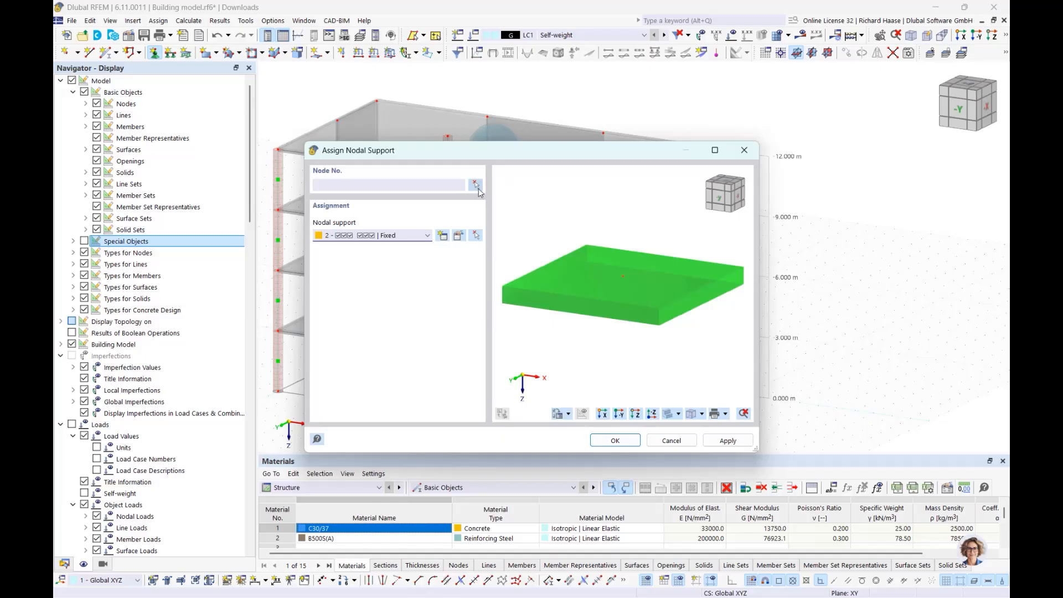
click(475, 185)
scroll(443, 334, up, 5)
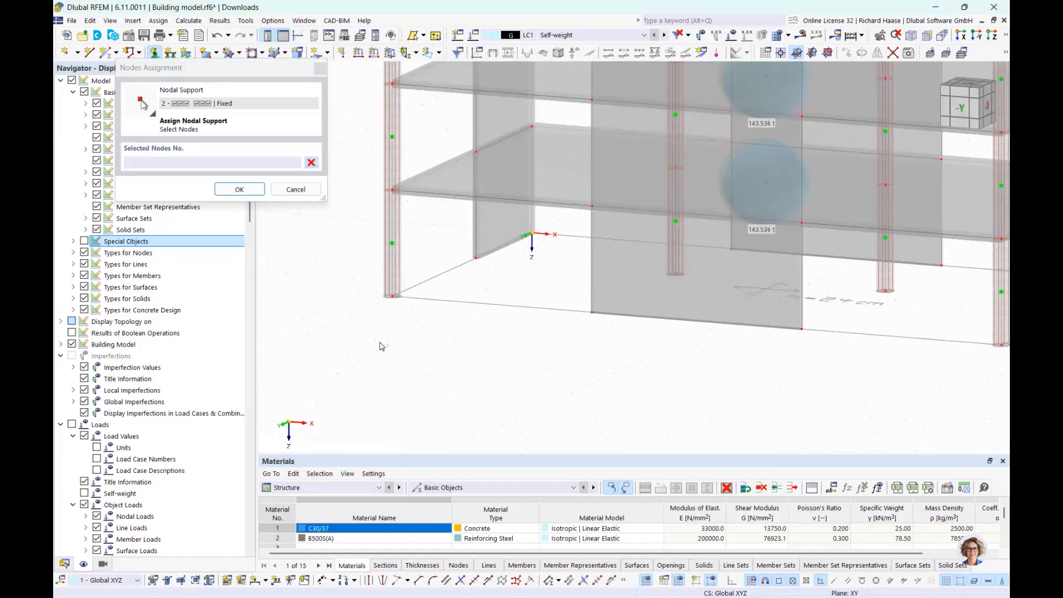
drag(408, 313, 318, 247)
ctrl+middle_drag(636, 339, 255, 301)
drag(493, 252, 465, 222)
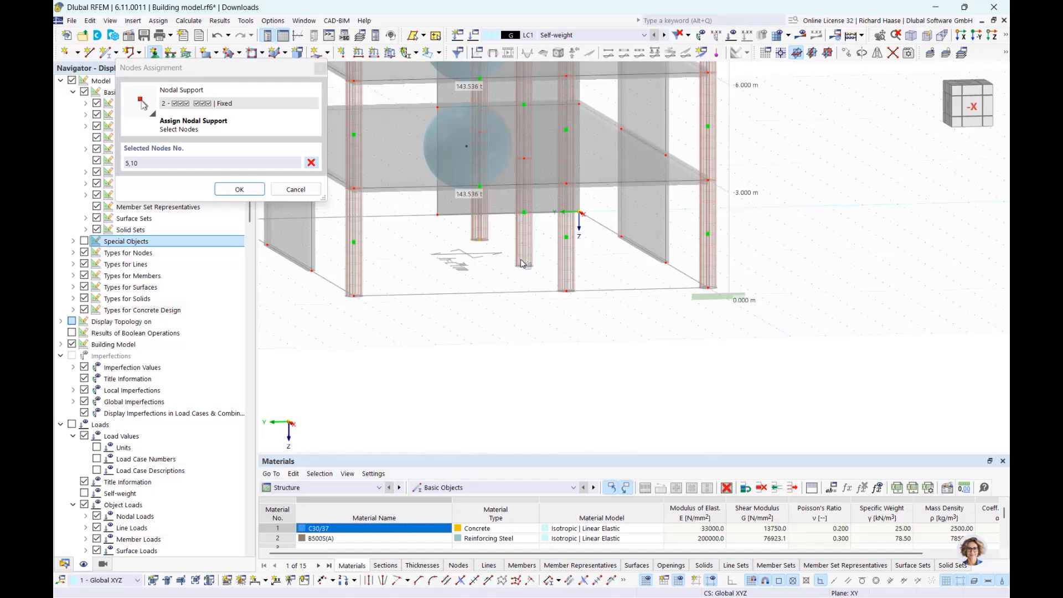
drag(521, 259, 507, 250)
ctrl+middle_drag(578, 289, 712, 291)
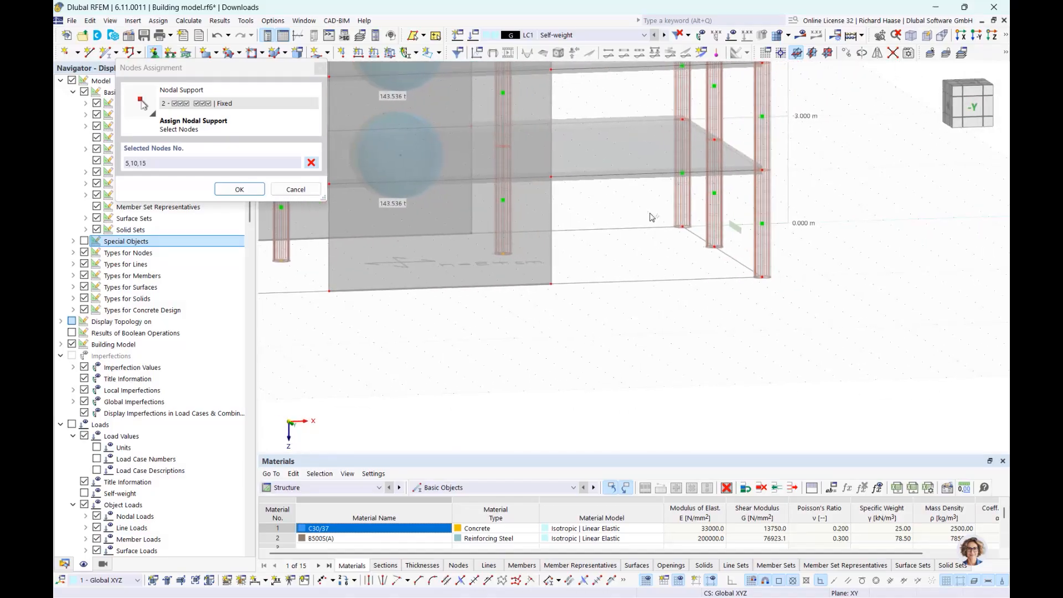
drag(652, 216, 837, 311)
click(240, 189)
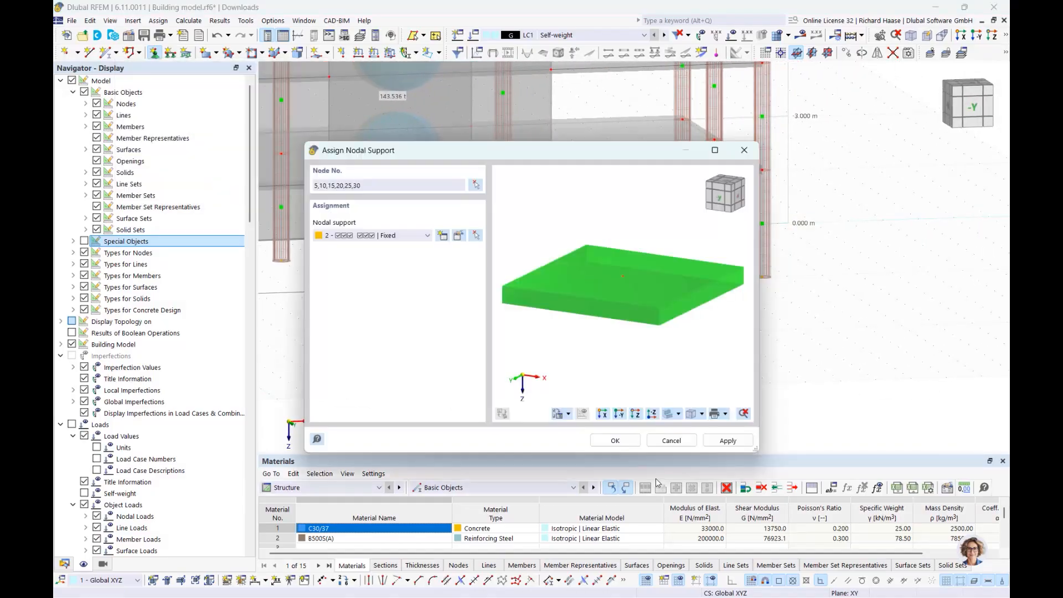
click(615, 441)
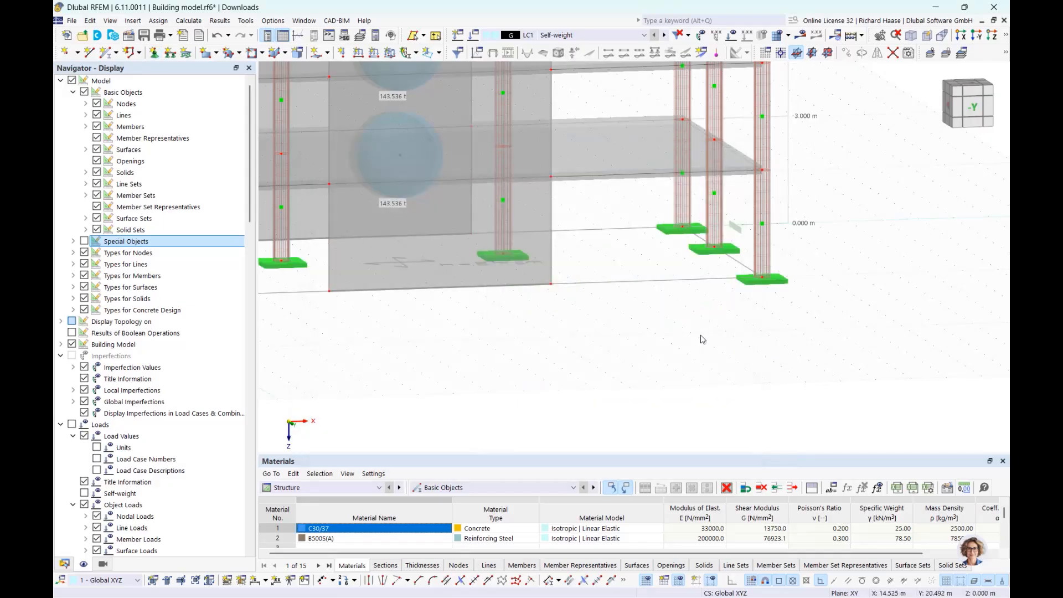
Step: Assign the Rigid line support to the base lines of the three walls at ground level
scroll(700, 336, down, 3)
ctrl+middle_drag(665, 338, 546, 368)
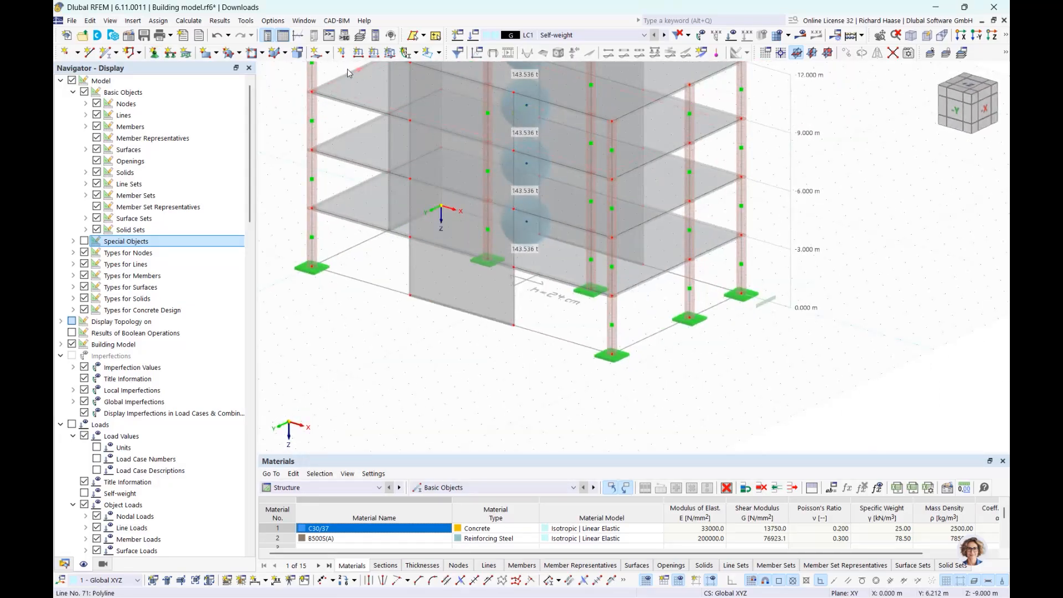
click(171, 53)
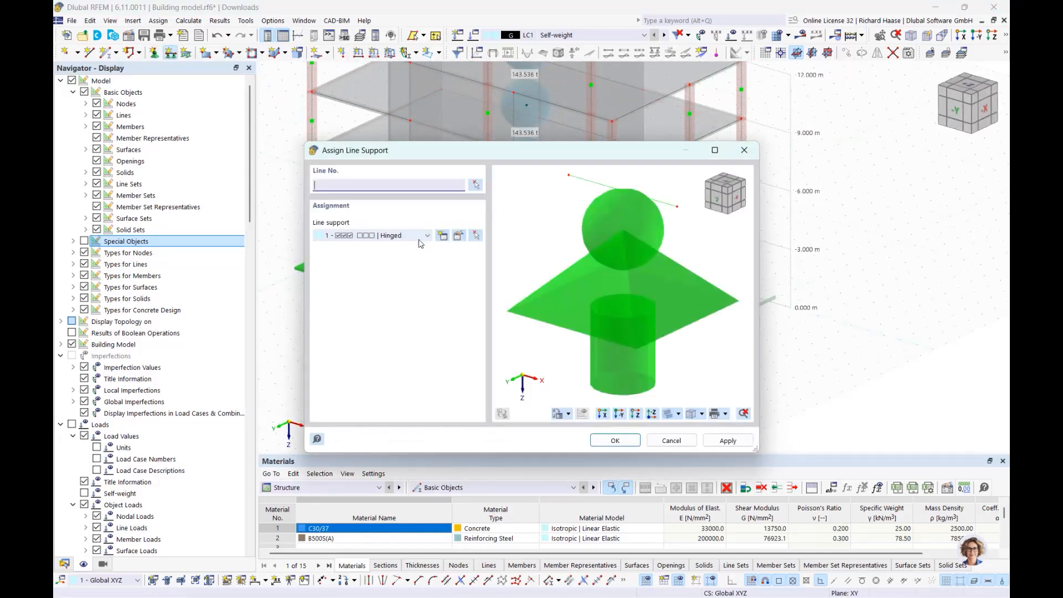
click(394, 235)
click(388, 266)
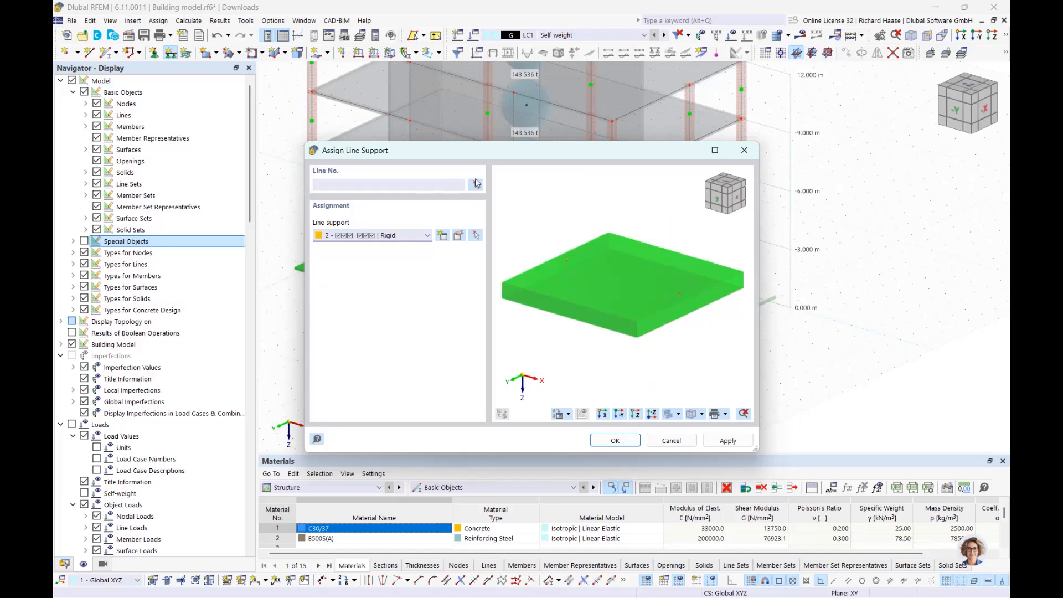
click(614, 441)
click(439, 304)
ctrl+middle_drag(439, 290, 387, 261)
click(382, 252)
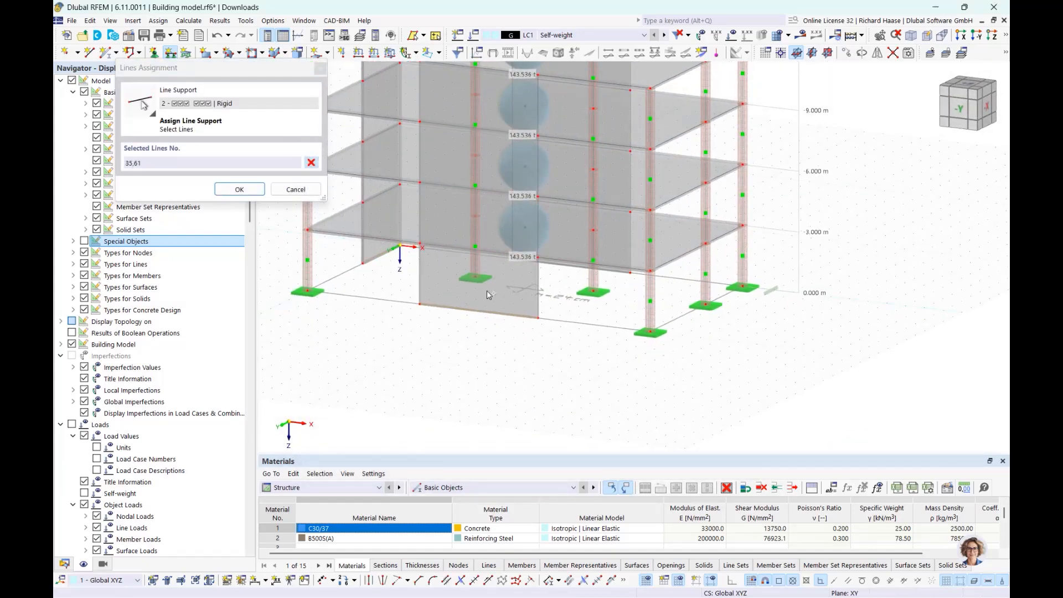
ctrl+middle_drag(492, 293, 472, 261)
click(465, 257)
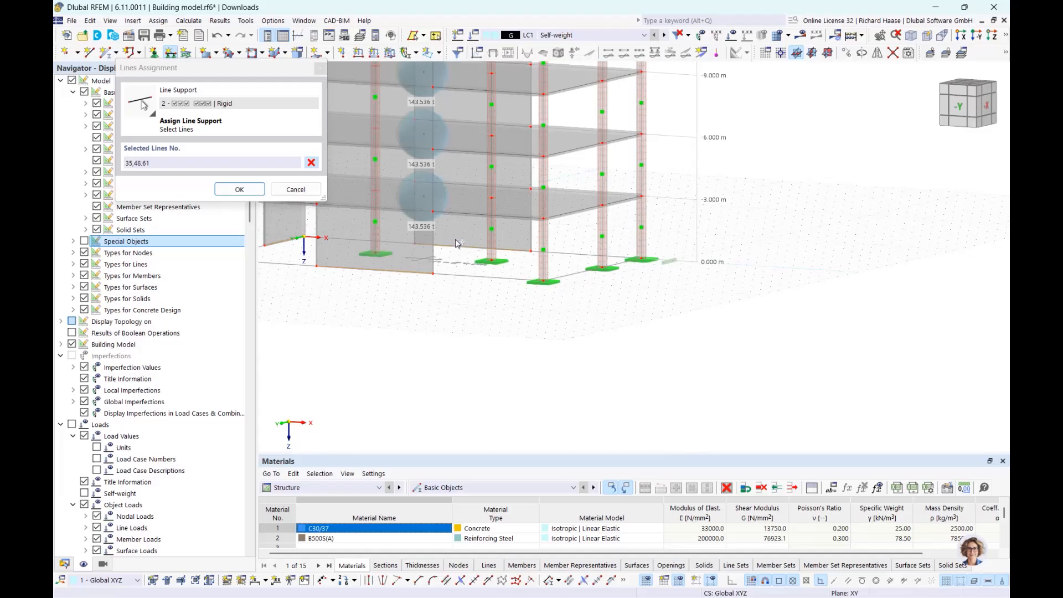
click(240, 188)
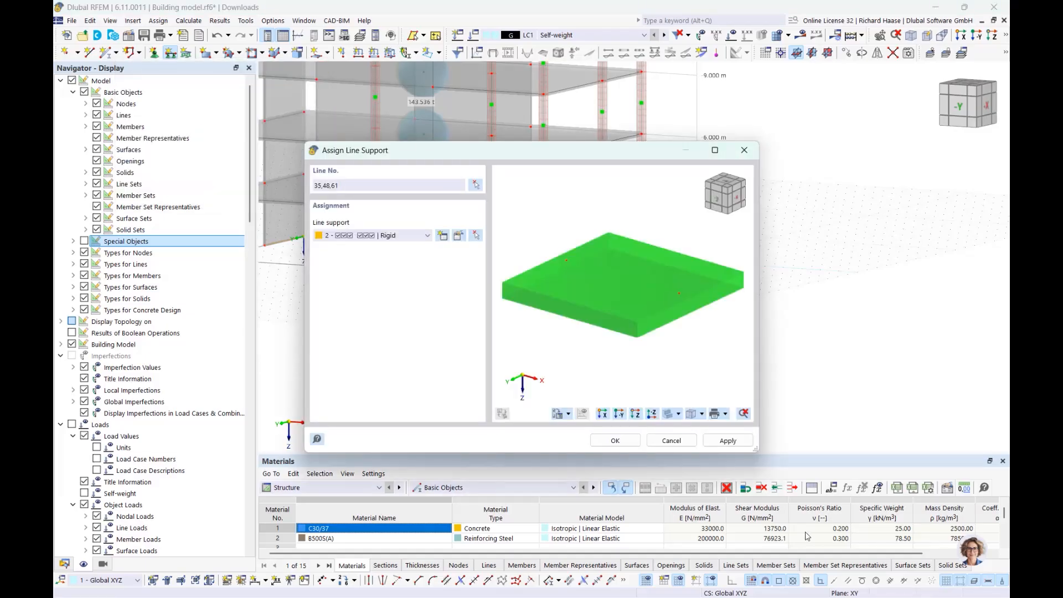
click(615, 441)
Step: Add load case LC2 named Live Loads with the action category Imposed loads - category A: domestic, residential areas
middle_drag(585, 265, 664, 388)
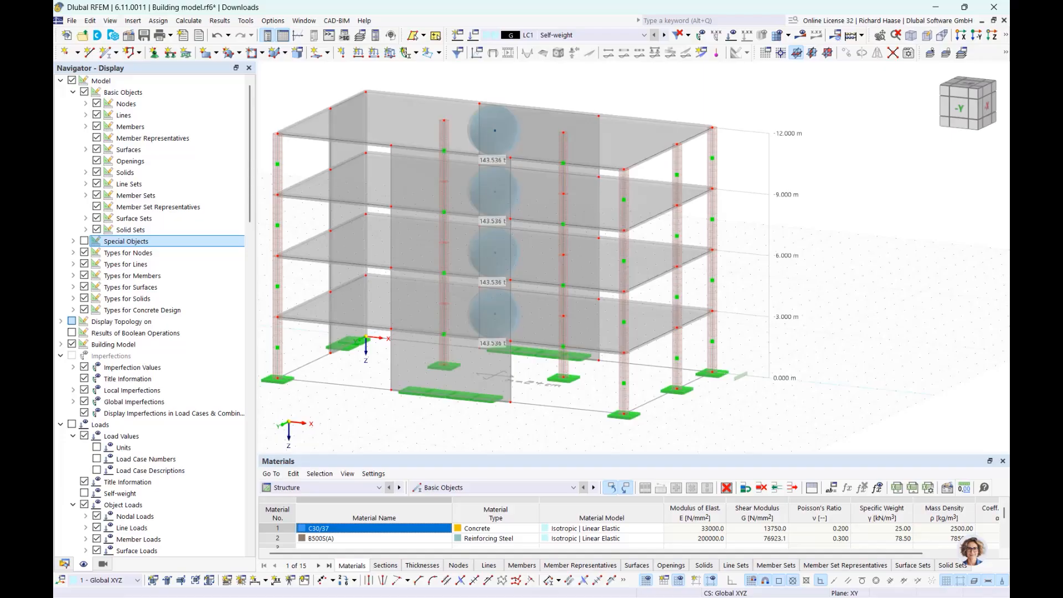
click(65, 564)
scroll(94, 389, down, 5)
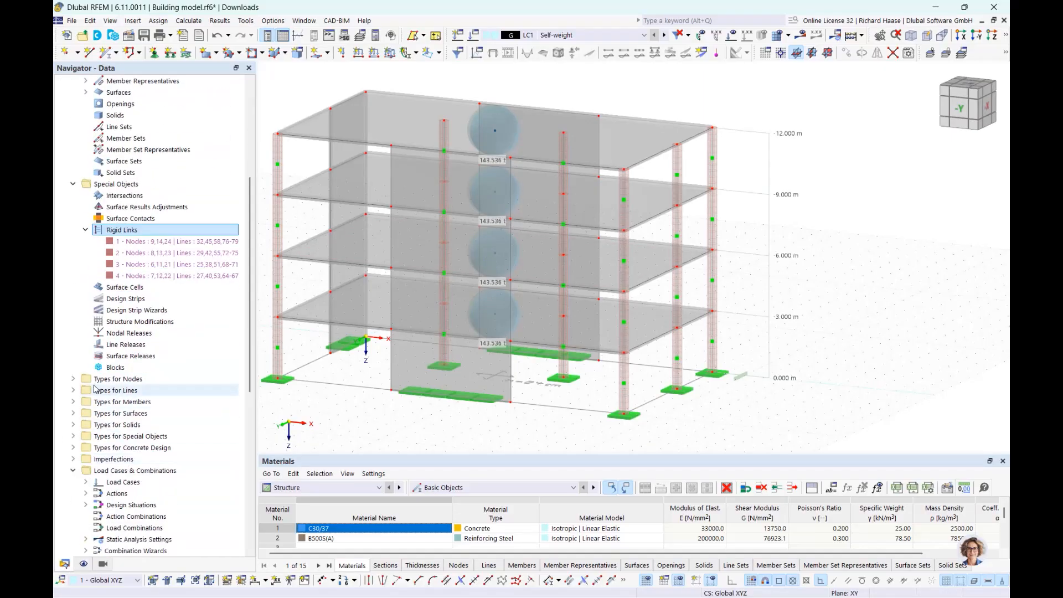
right_click(108, 484)
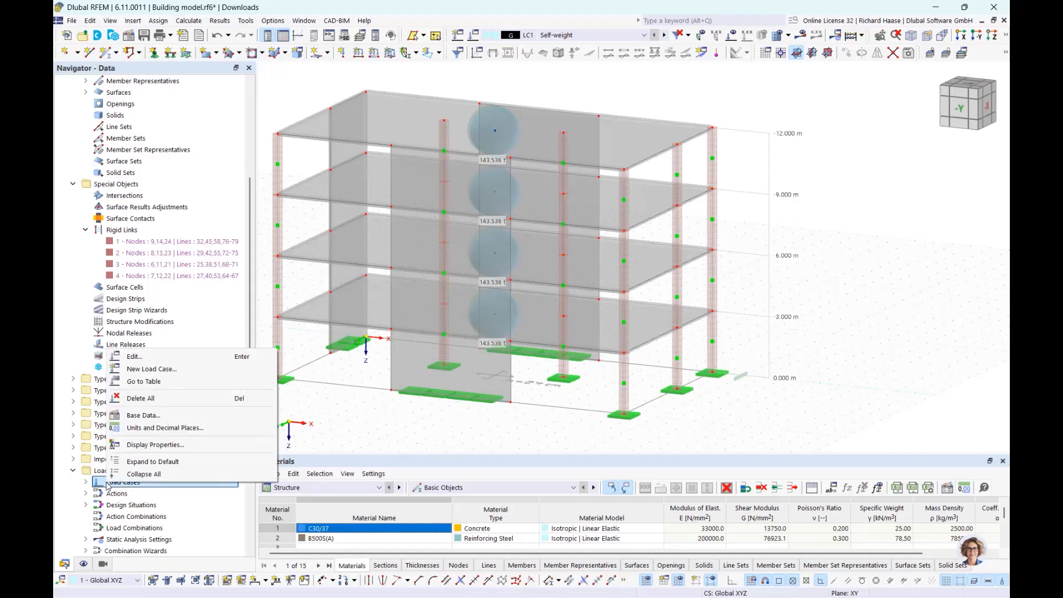
click(154, 359)
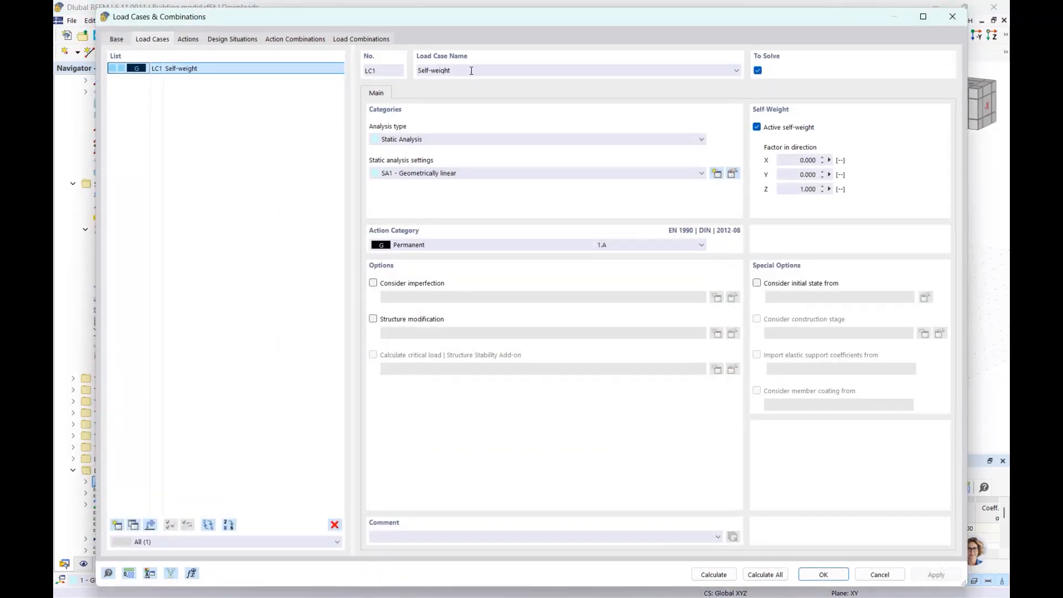
click(117, 525)
click(431, 247)
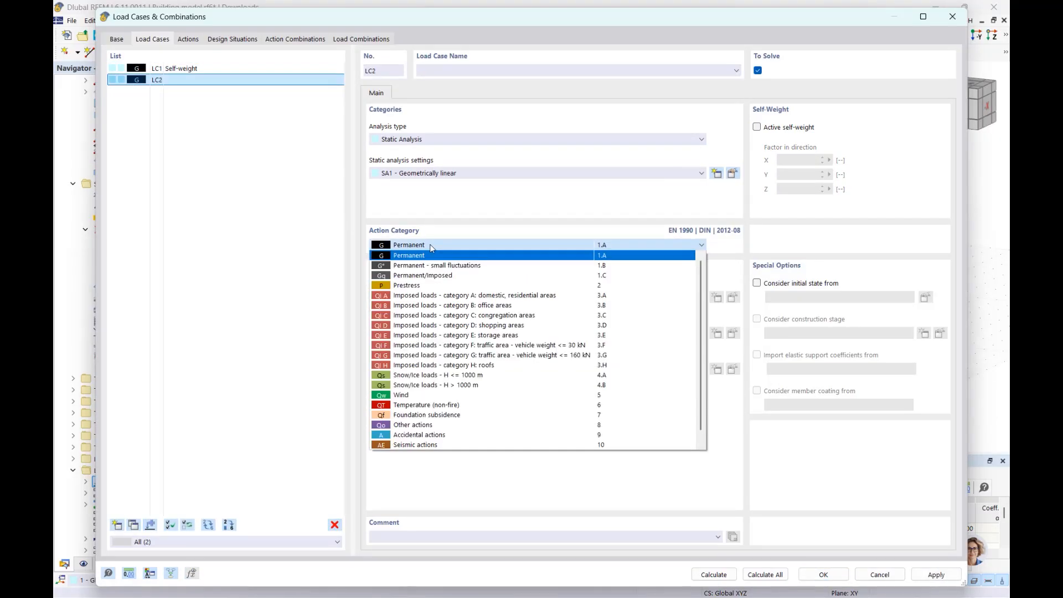
click(435, 295)
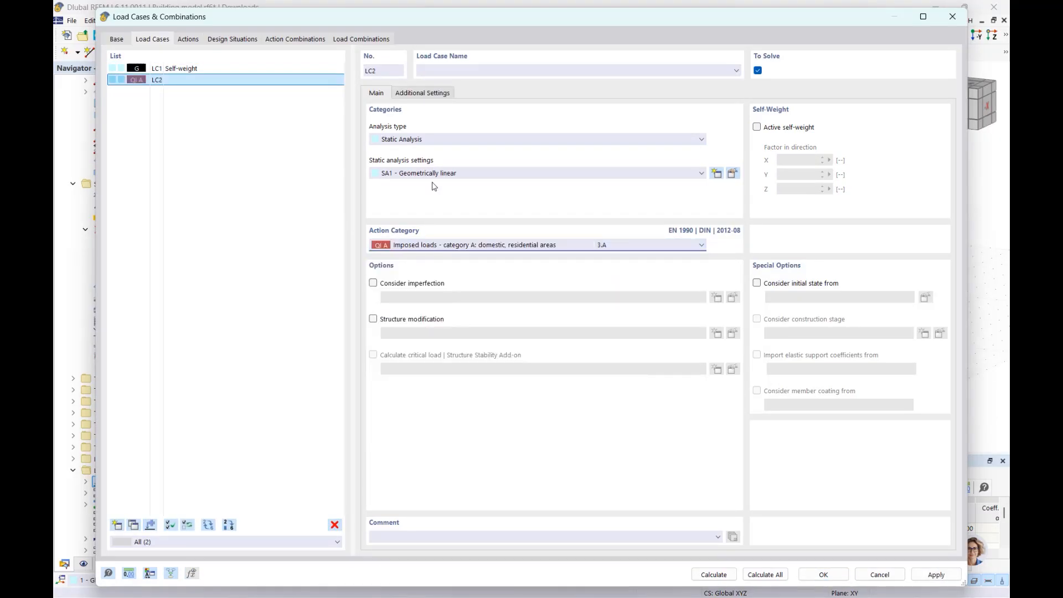
click(441, 71)
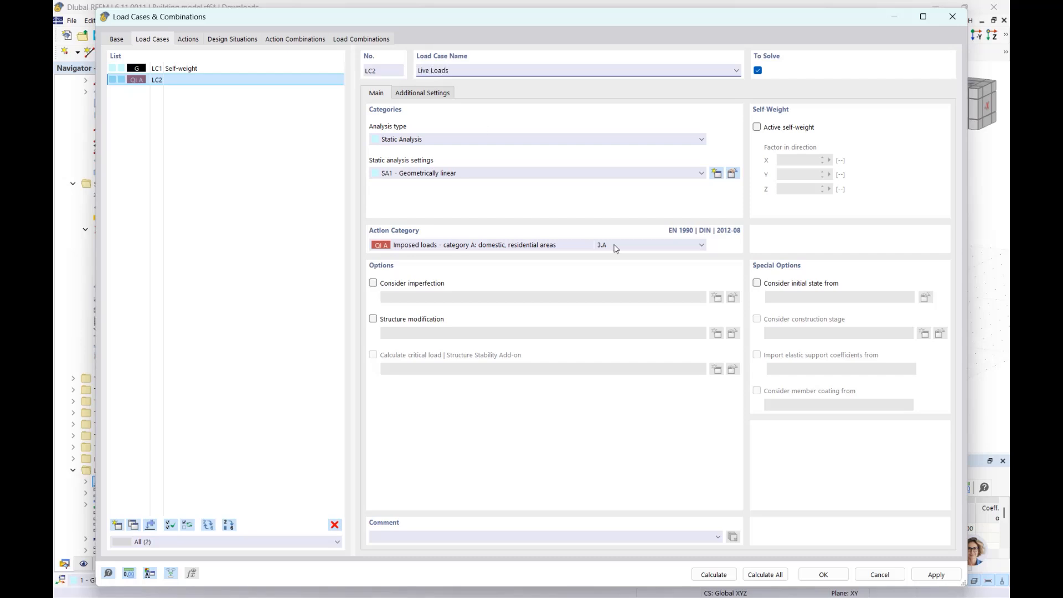
click(176, 83)
click(823, 575)
Step: Create a new surface load in load case LC1 Self-weight with a uniform magnitude of 2 kN/m²
scroll(128, 459, down, 3)
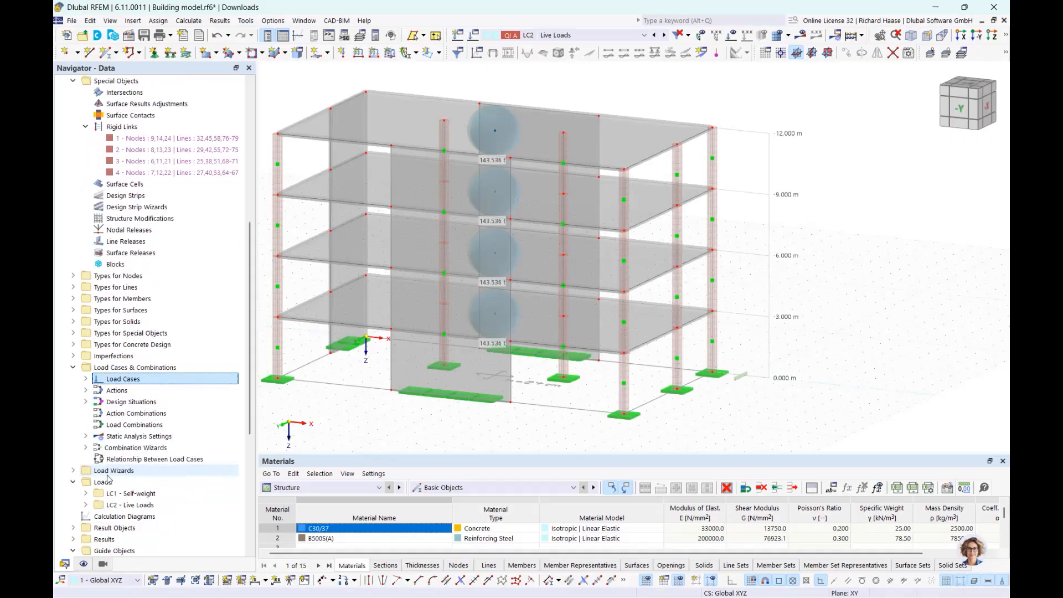
scroll(152, 438, down, 4)
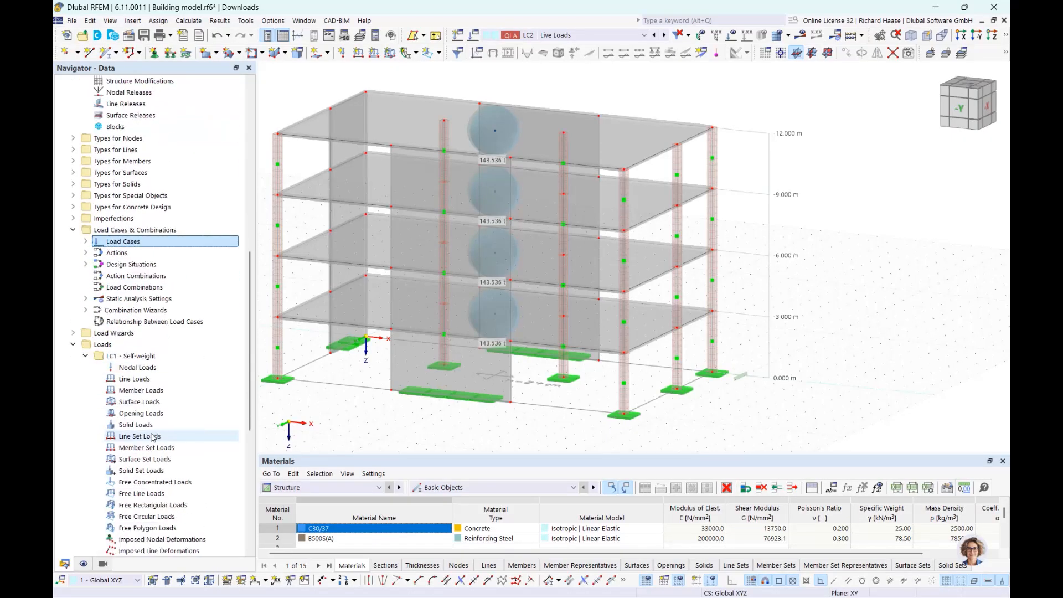
click(150, 407)
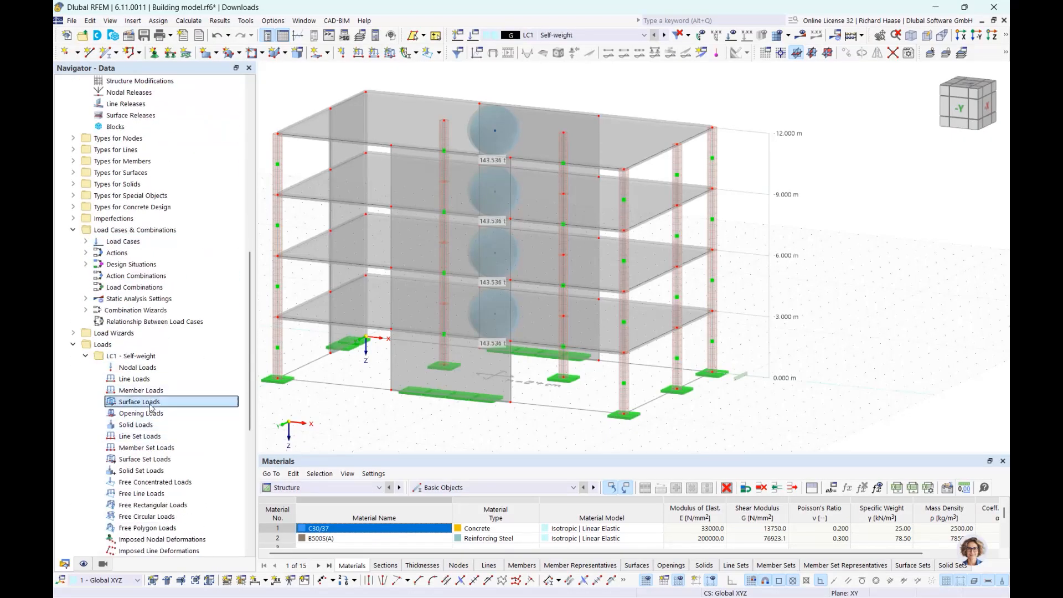
right_click(154, 406)
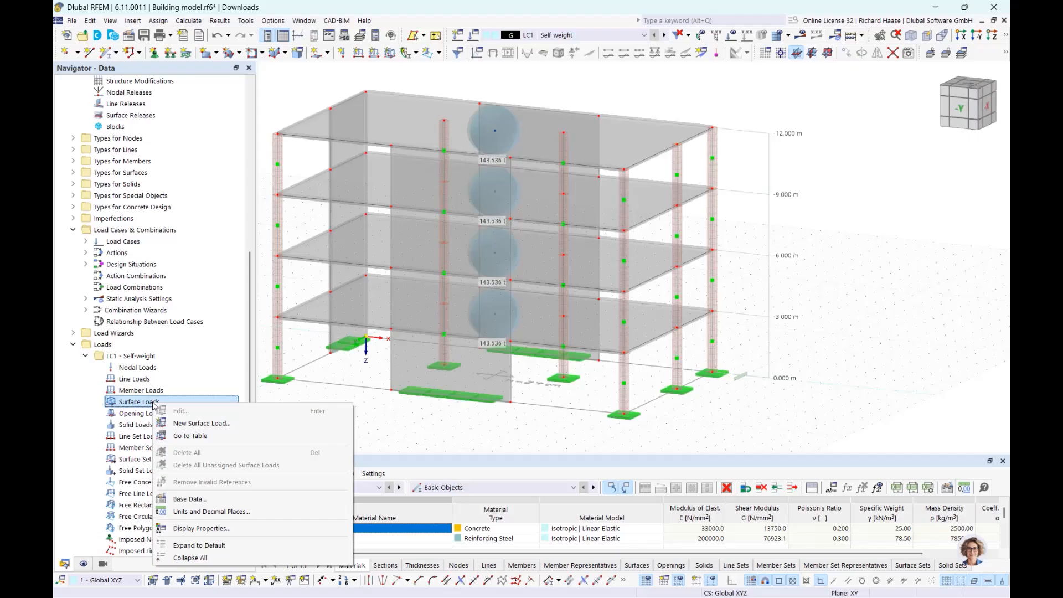
click(185, 421)
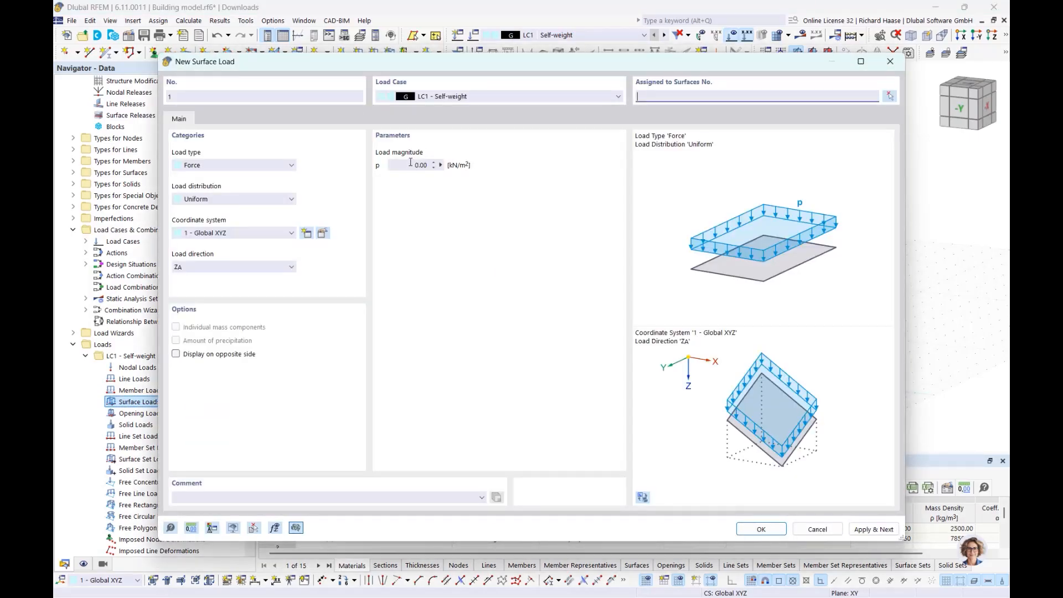
text(2)
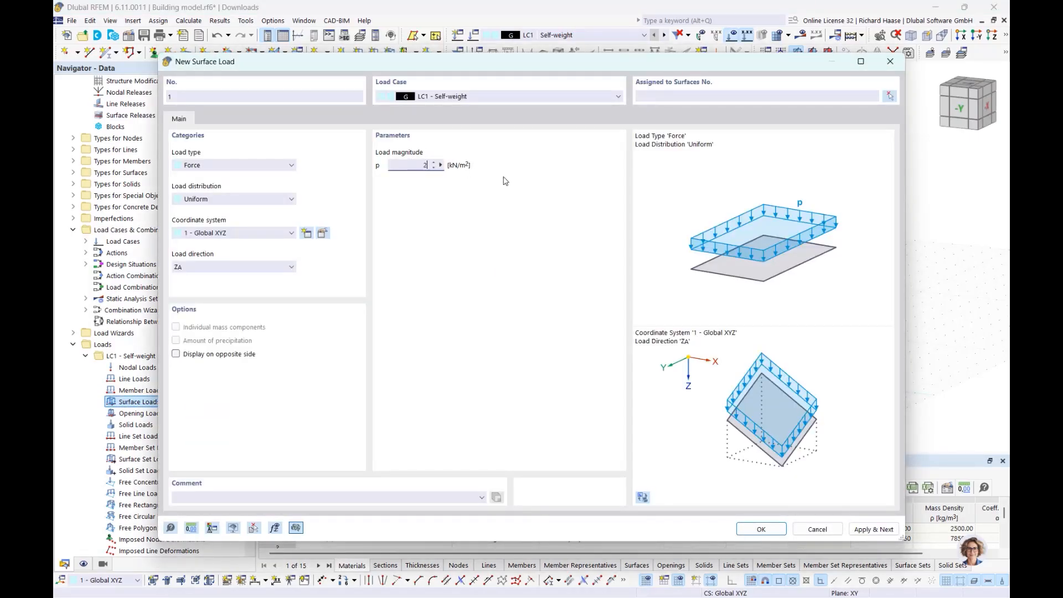
Step: Assign the 2 kN/m² surface load to the four floor slabs, surfaces 13-16, and apply it
click(890, 96)
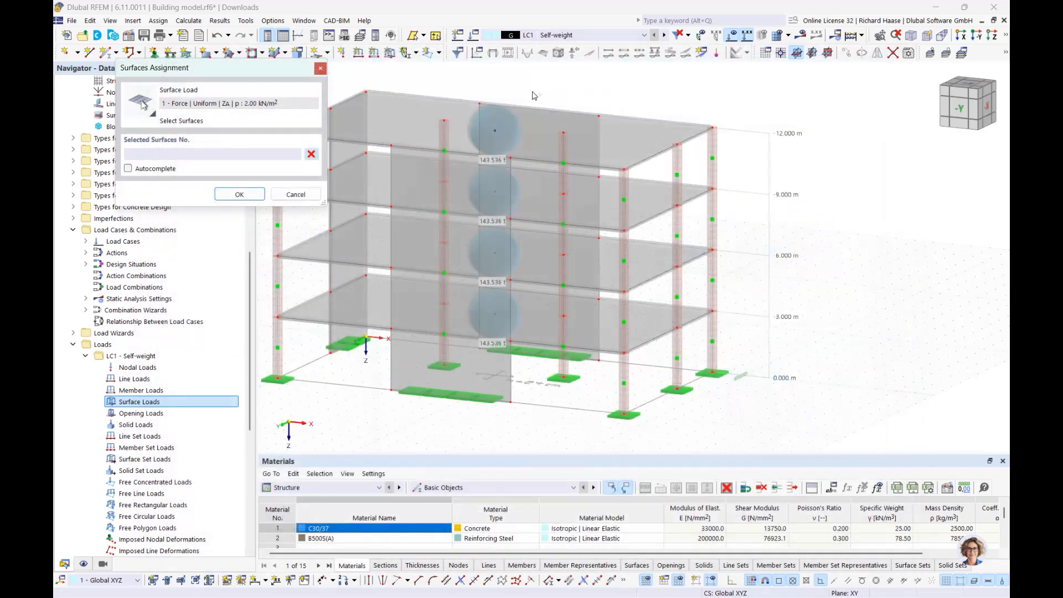
click(542, 128)
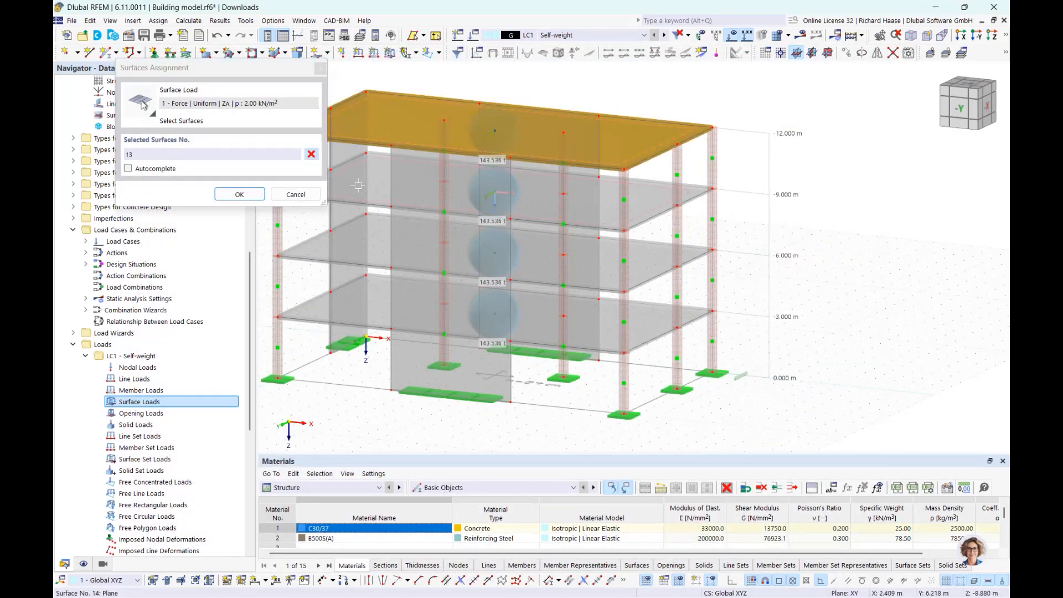
click(357, 186)
click(380, 244)
click(378, 301)
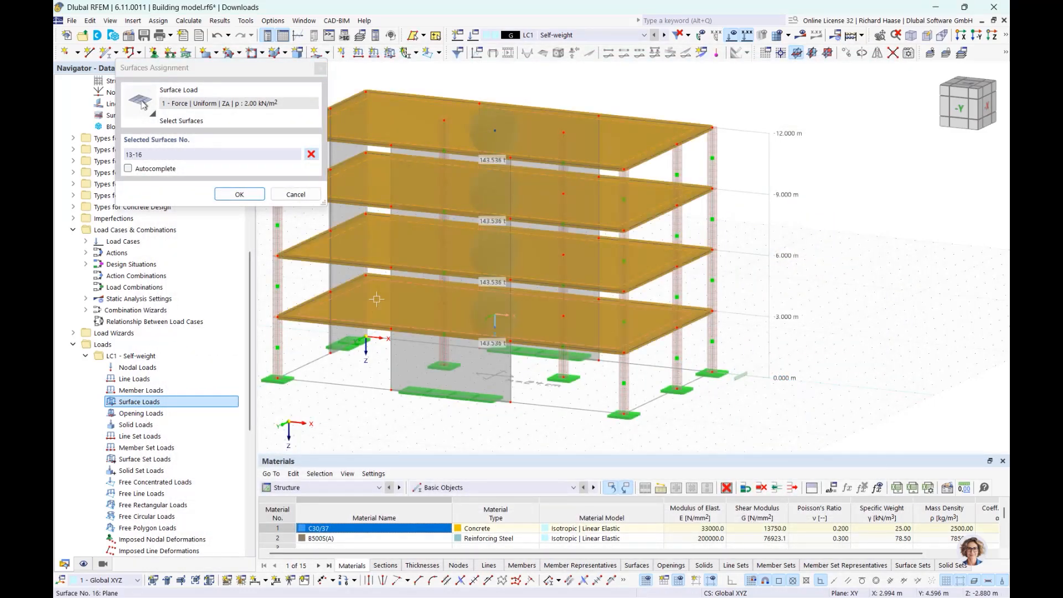
click(239, 195)
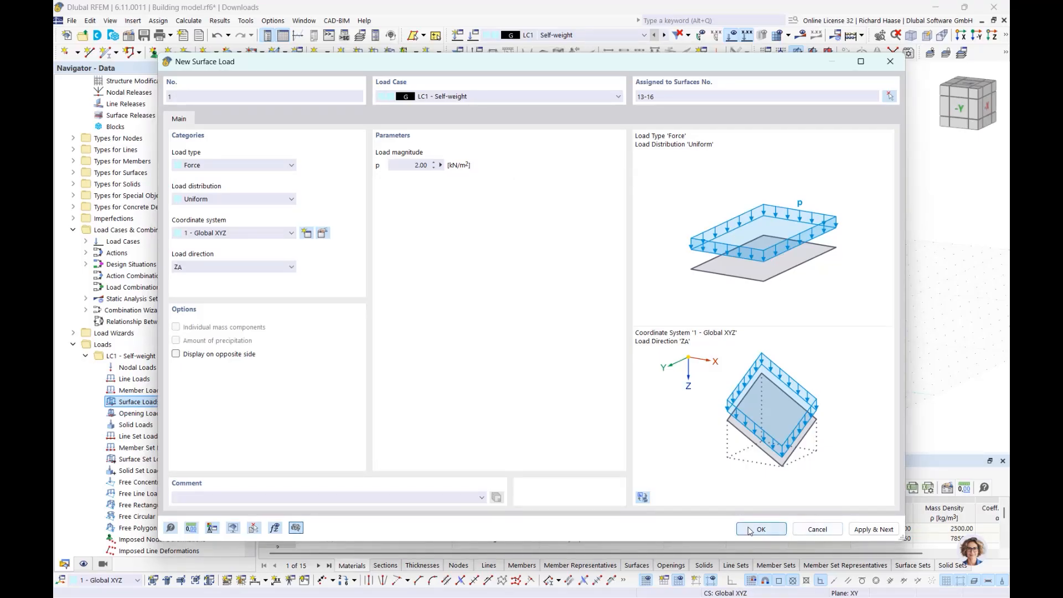
click(871, 530)
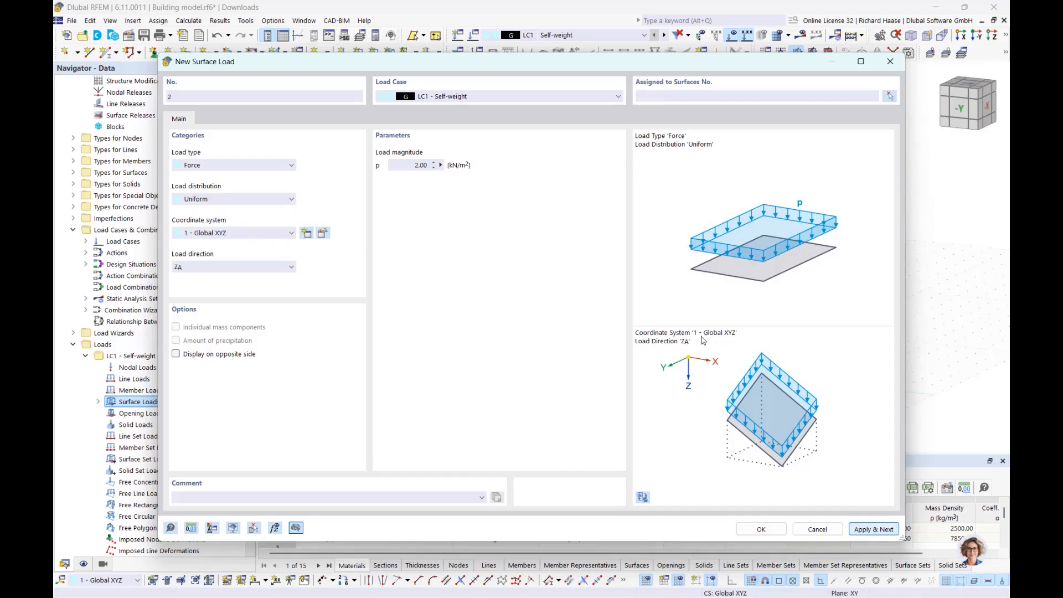
Step: Set up a uniform surface load of 3 kN/m² in load case LC2 Live Loads
click(471, 97)
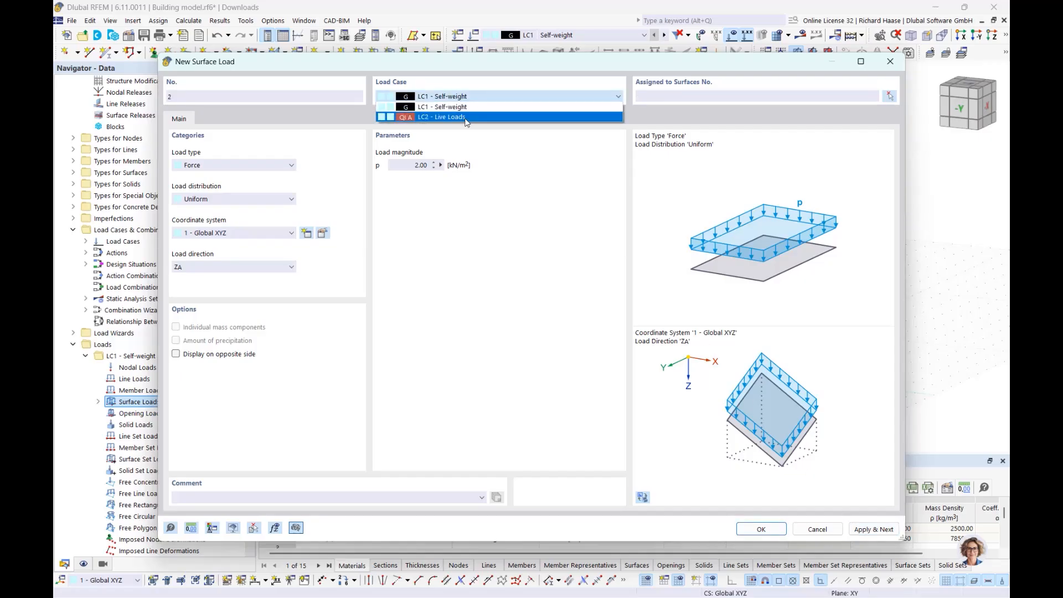
click(463, 117)
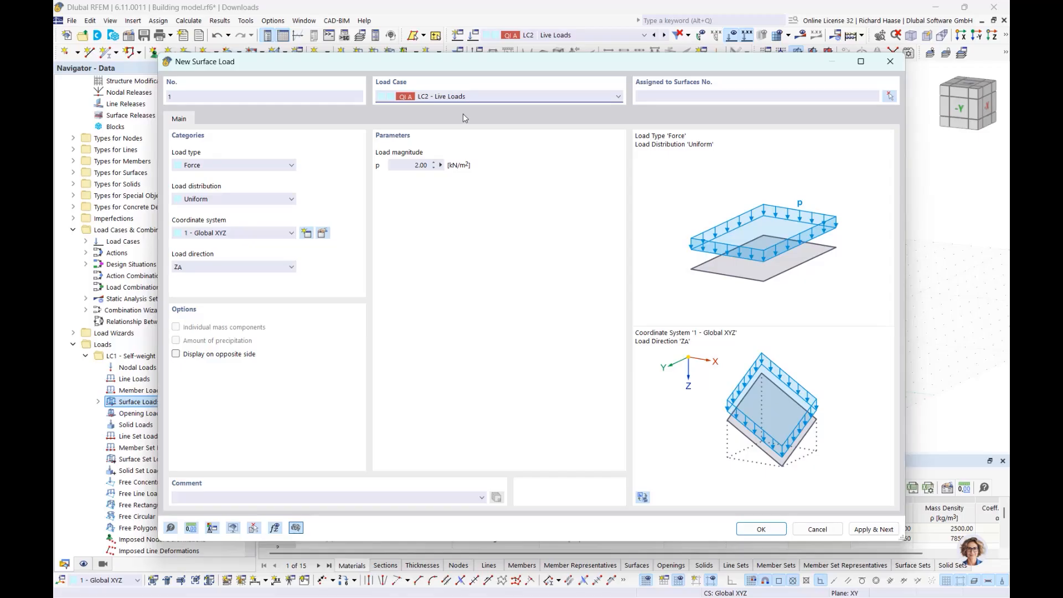
click(416, 165)
text(3)
Step: Assign the 3 kN/m² live load to the four floor slabs, surfaces 13-16, and confirm the new surface load
click(890, 97)
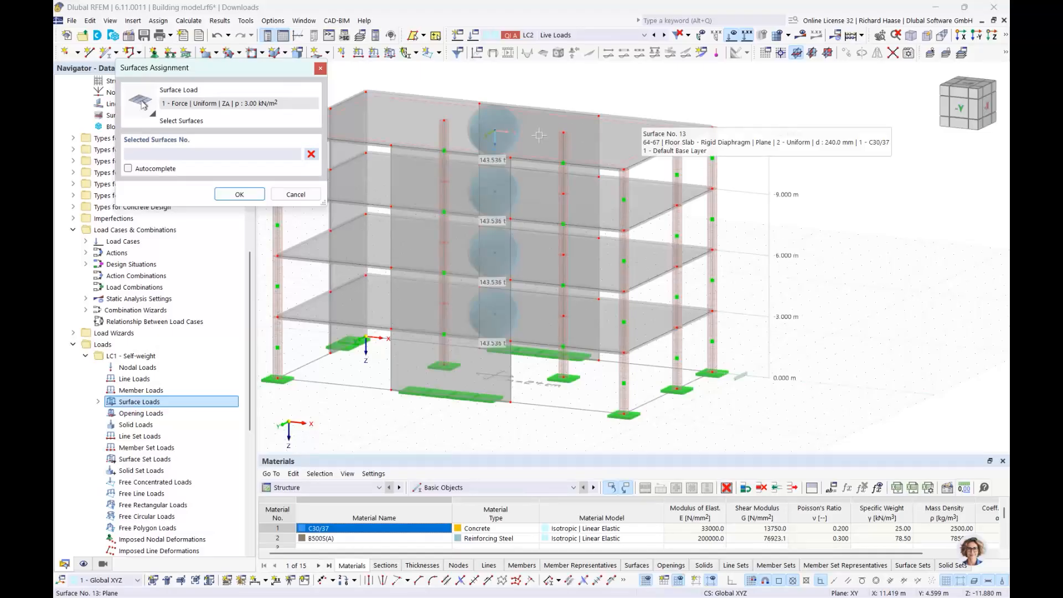
click(637, 136)
click(531, 193)
click(536, 248)
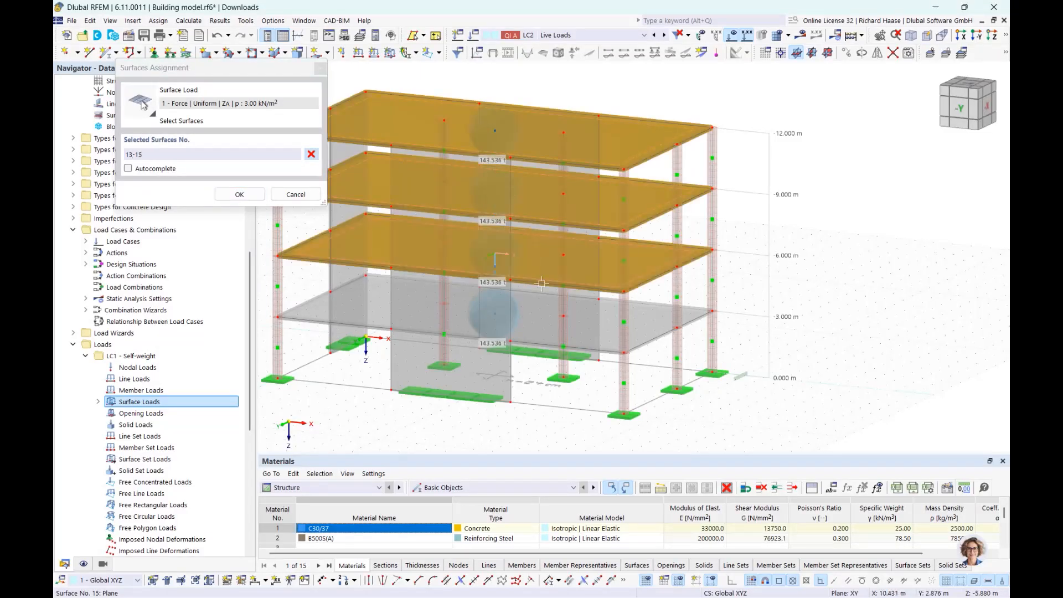
click(540, 321)
click(239, 195)
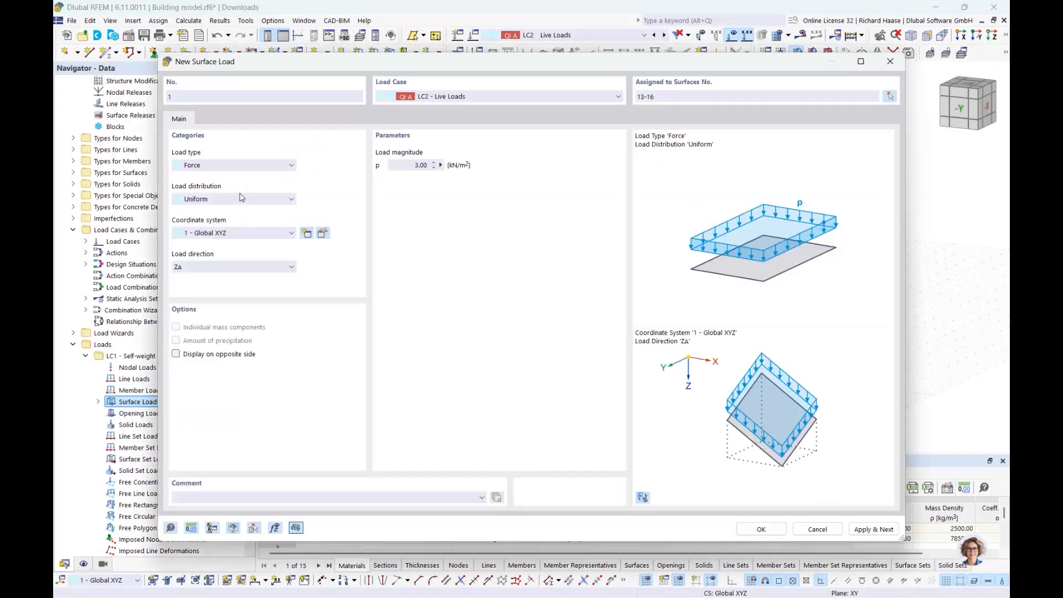
click(761, 530)
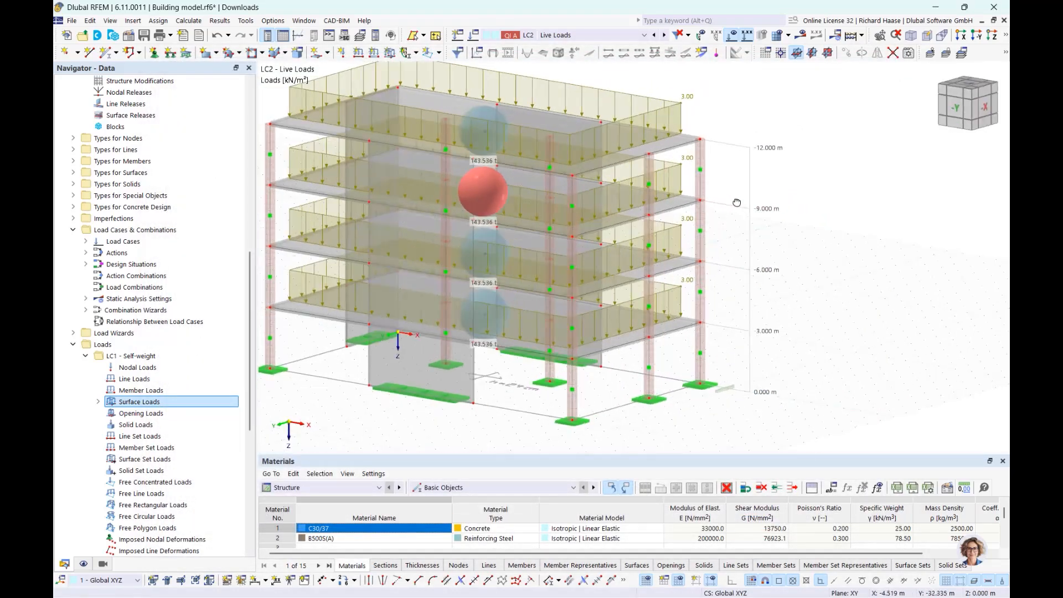
Step: Display the LC1 Self-weight loads on the model and return to the LC2 Live Loads display
middle_drag(737, 203, 795, 222)
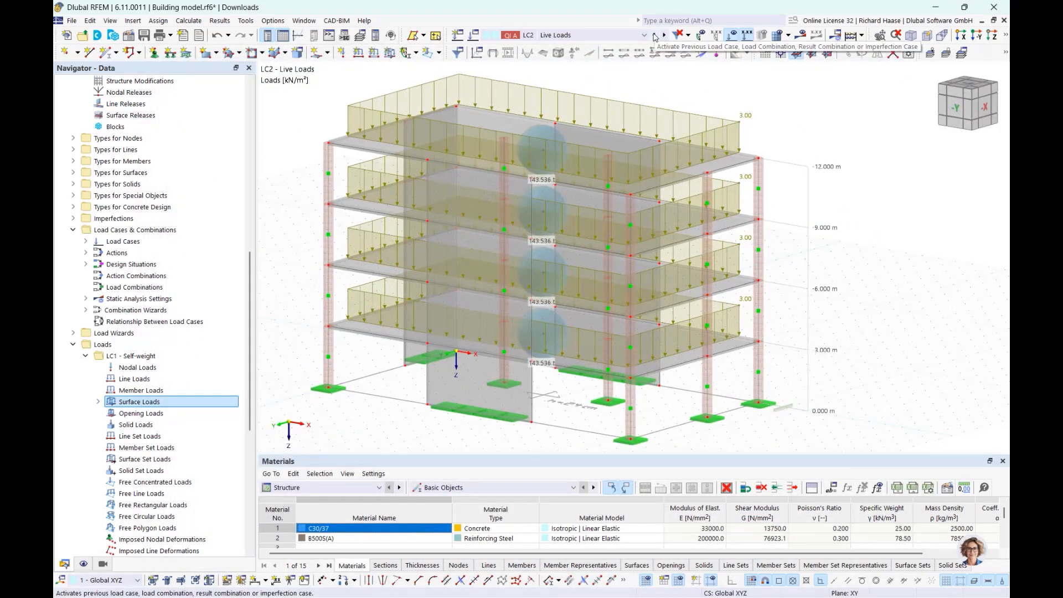
click(655, 36)
click(665, 36)
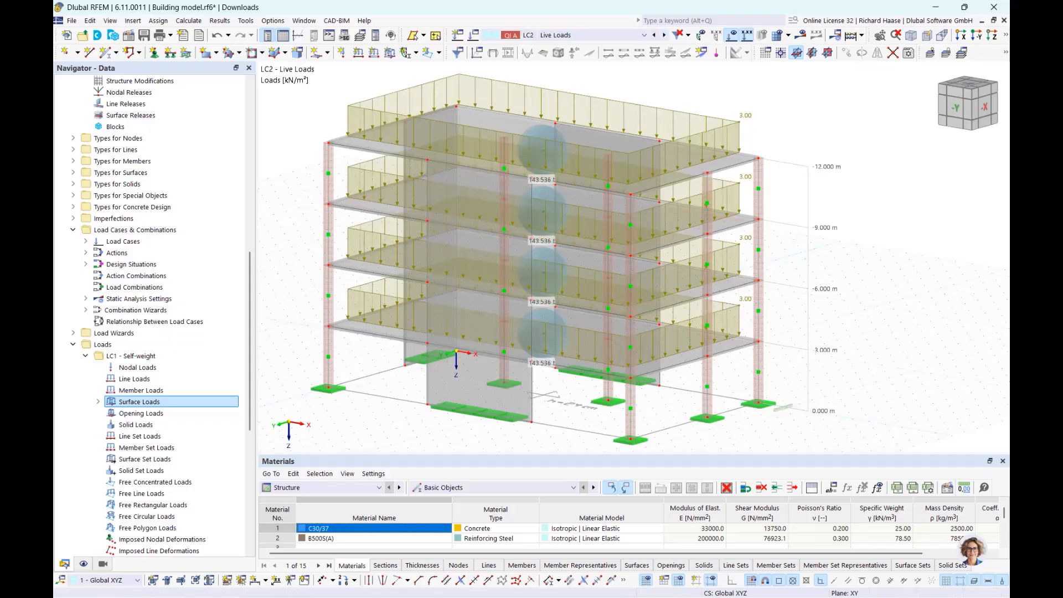
Step: Start a new snow load wizard from the load wizards
click(86, 357)
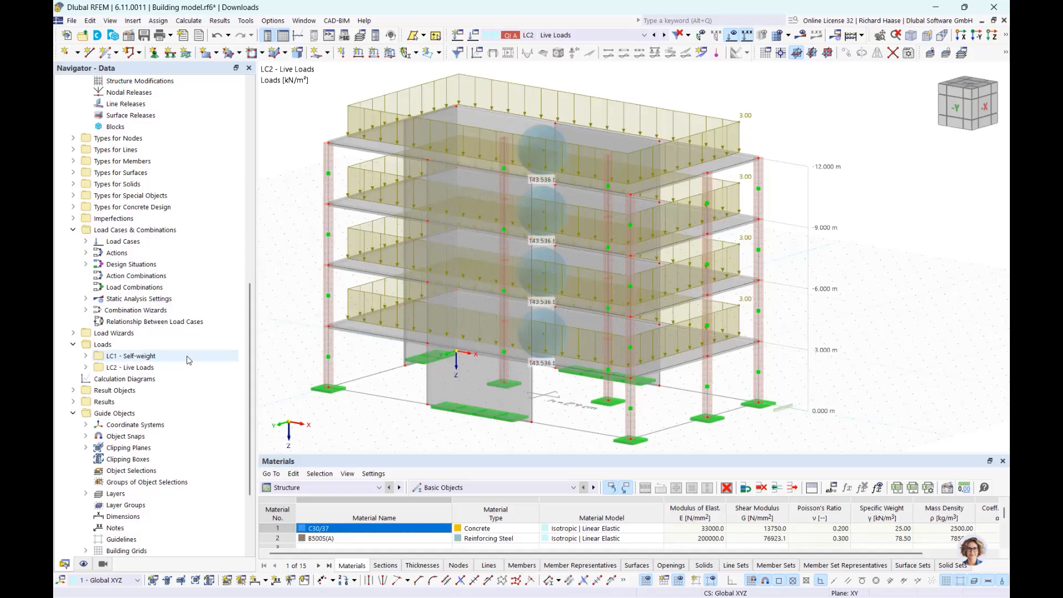
click(136, 333)
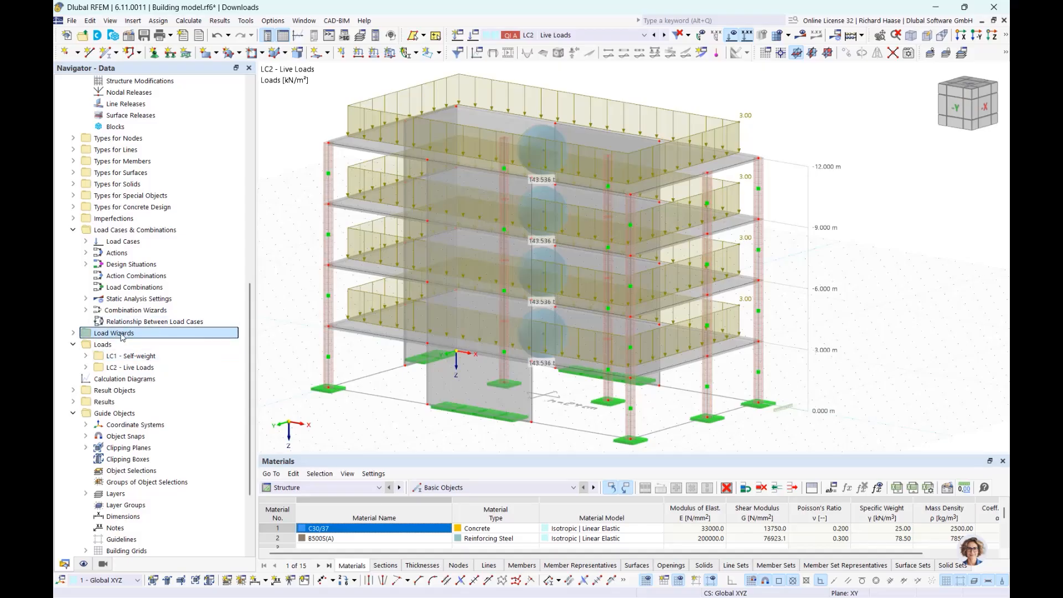
click(74, 334)
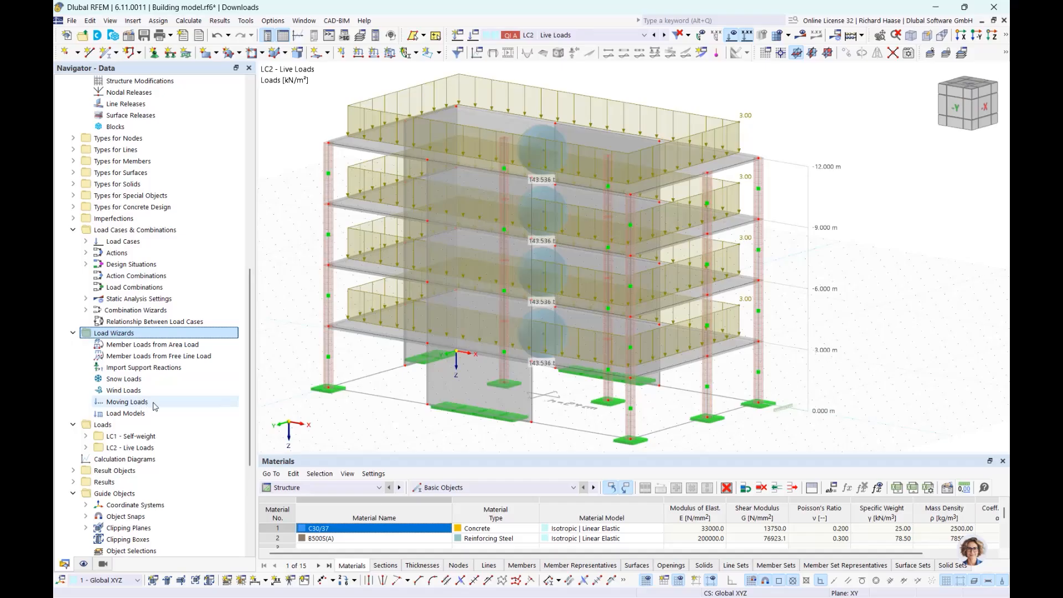
click(157, 368)
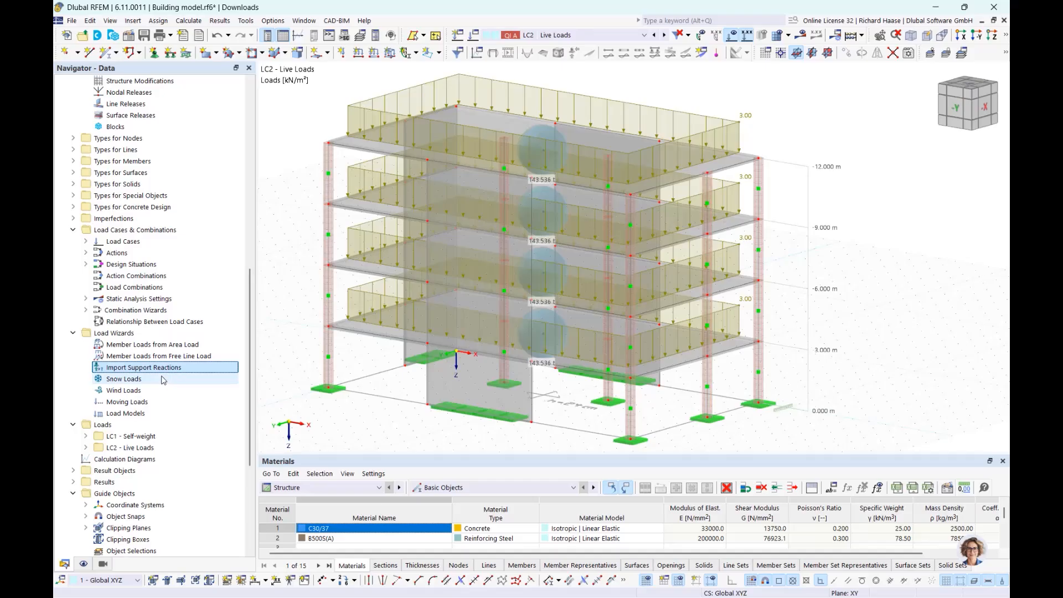
click(152, 381)
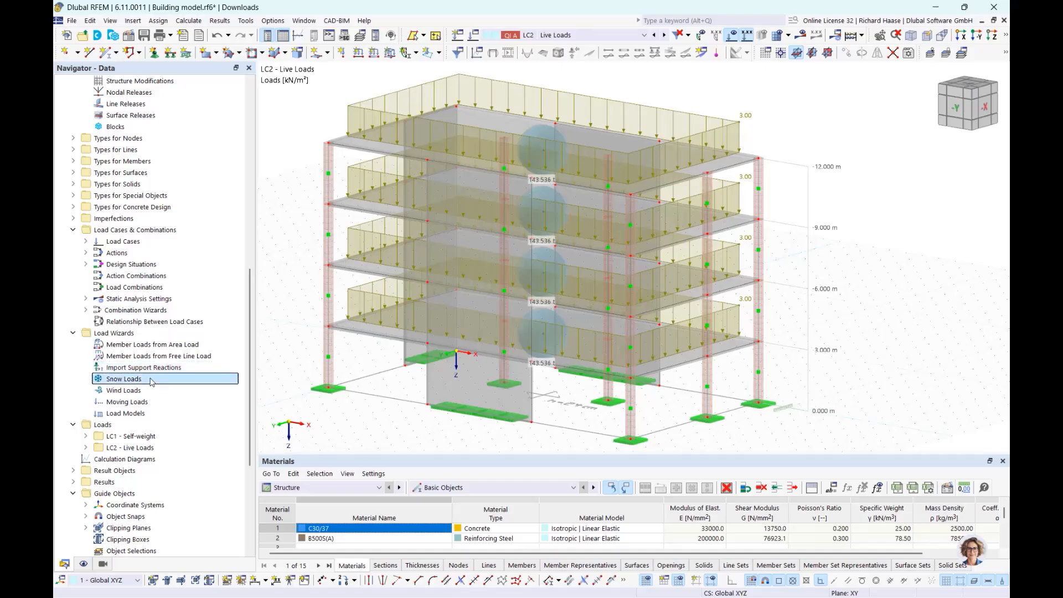
right_click(151, 381)
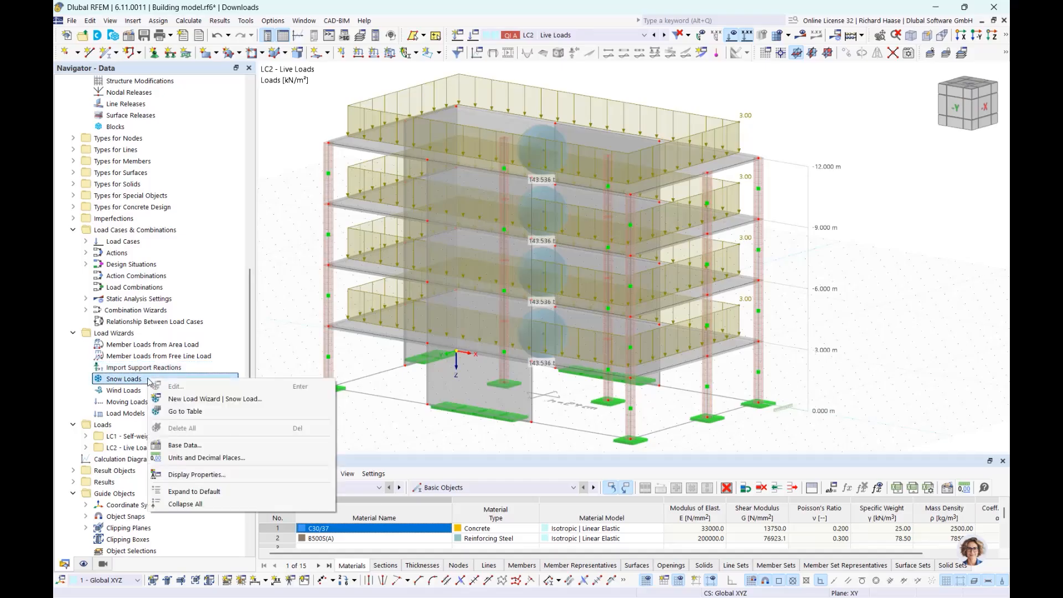
click(184, 404)
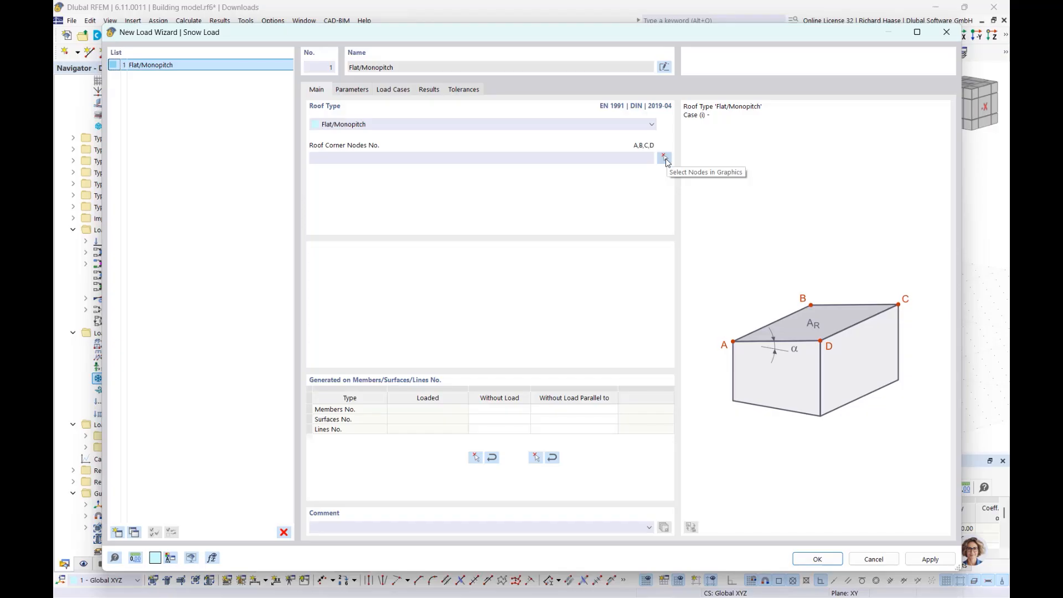
Step: Assign the building's four top corner nodes 2, 33, 27 and 17 as the roof corners of the snow load
click(665, 159)
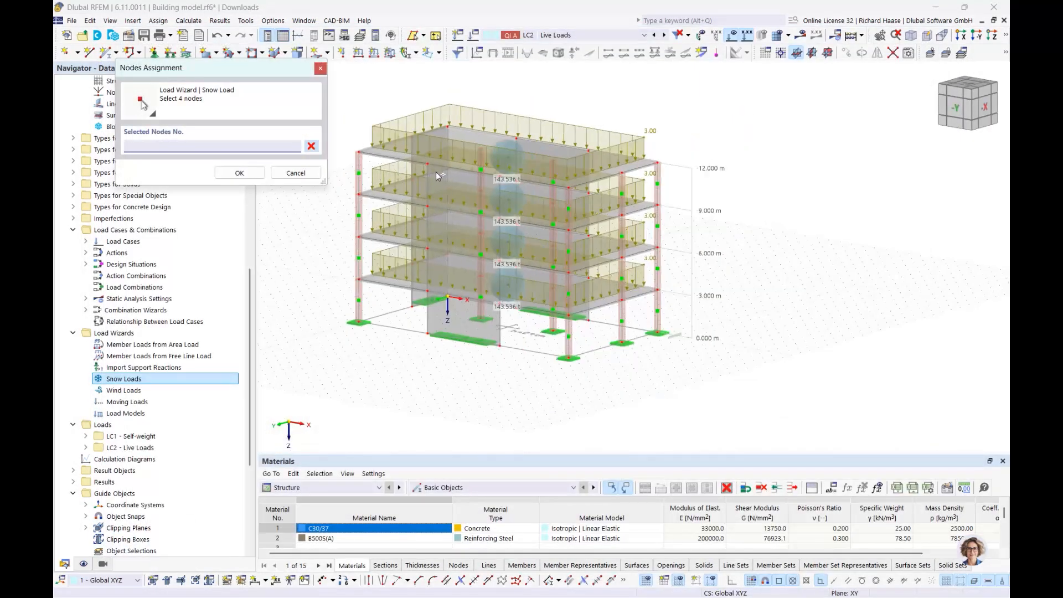
ctrl+middle_drag(471, 177, 473, 179)
click(375, 159)
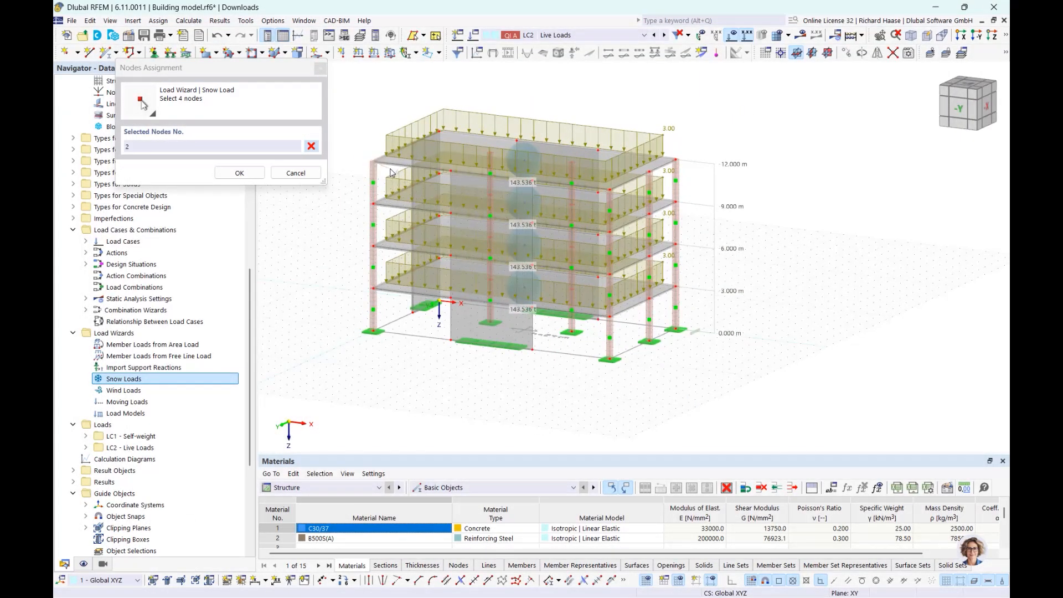
ctrl+middle_drag(380, 162, 463, 171)
click(389, 146)
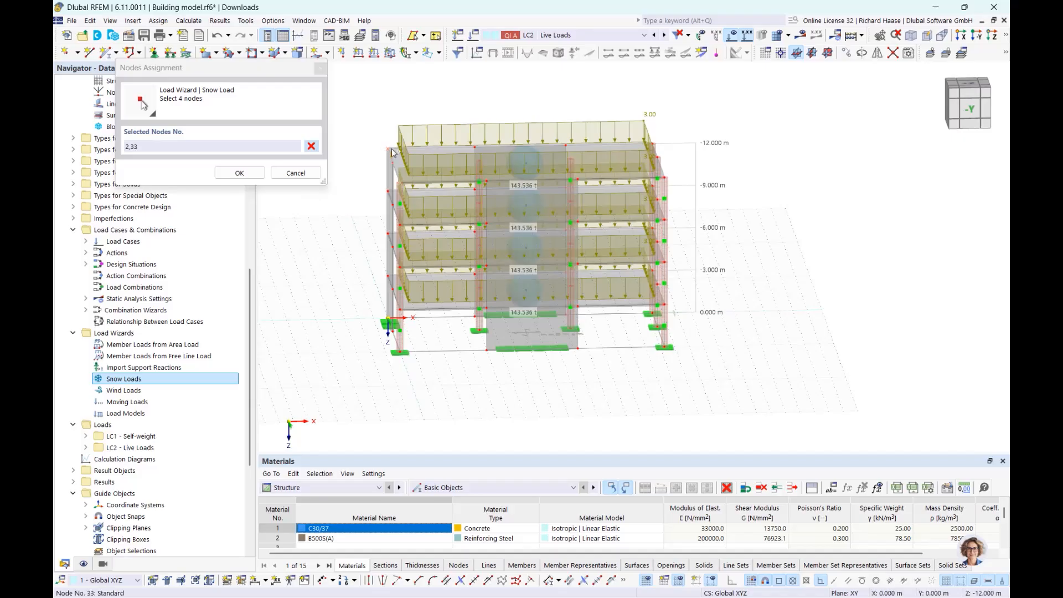
ctrl+middle_drag(669, 149, 664, 149)
click(665, 148)
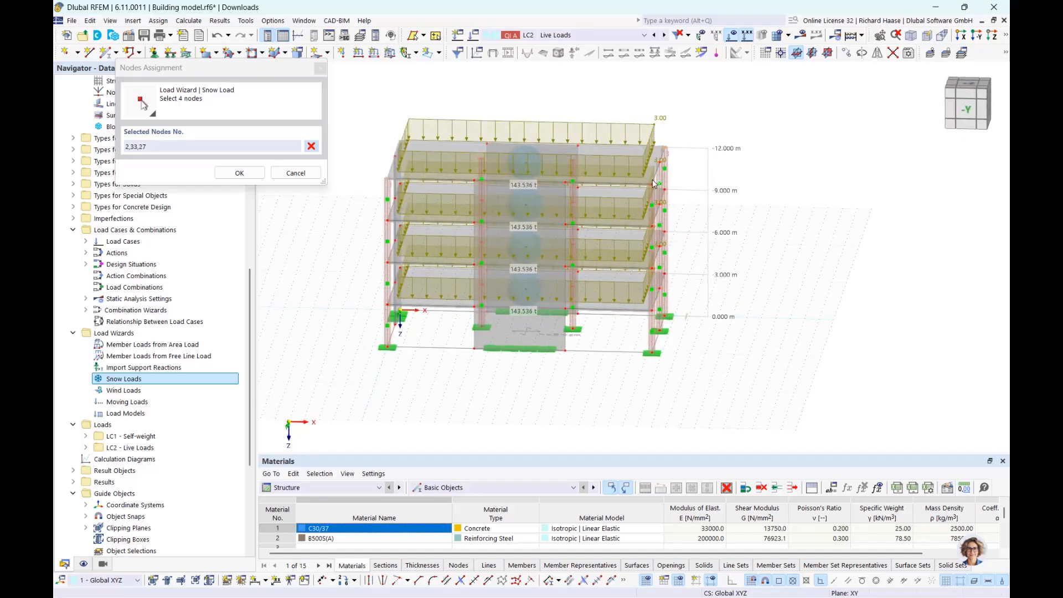
click(652, 185)
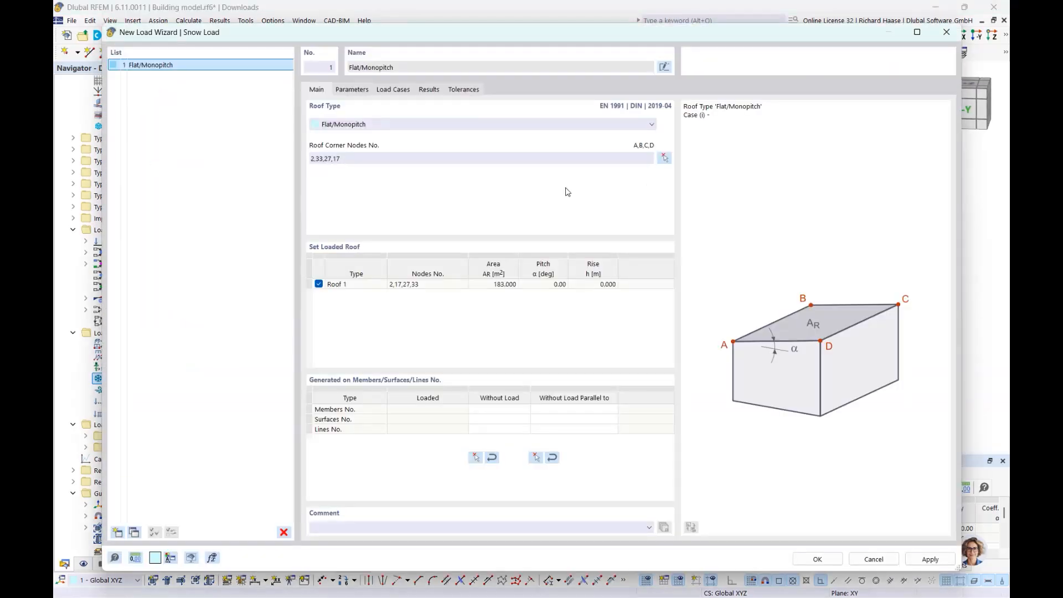
Step: Keep the Flat/Monopitch roof type, generate a new load case for snow Case (i), and confirm the snow load wizard
click(354, 124)
click(354, 124)
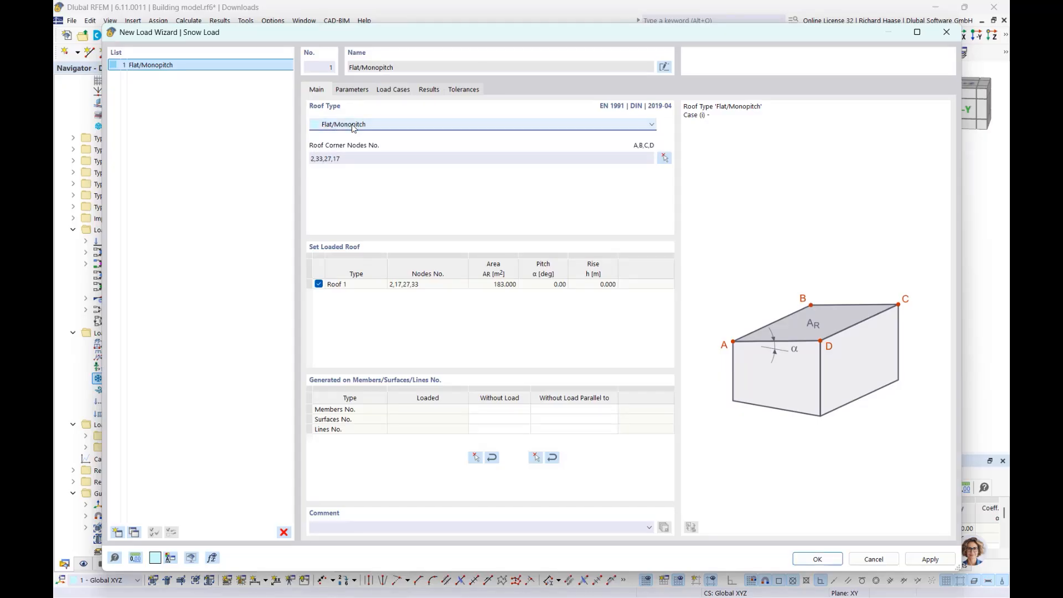
click(352, 90)
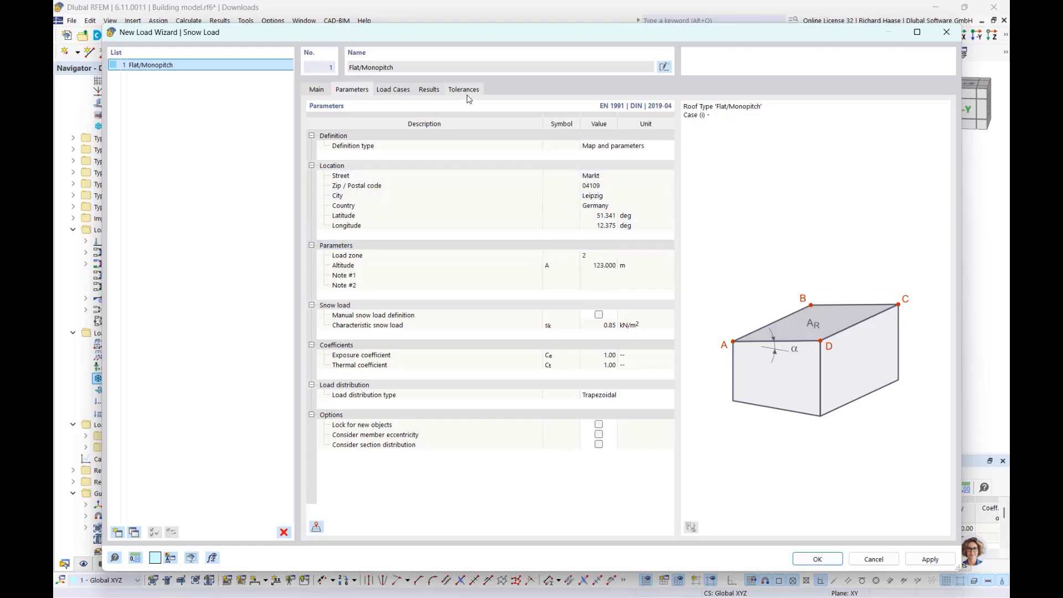
click(396, 97)
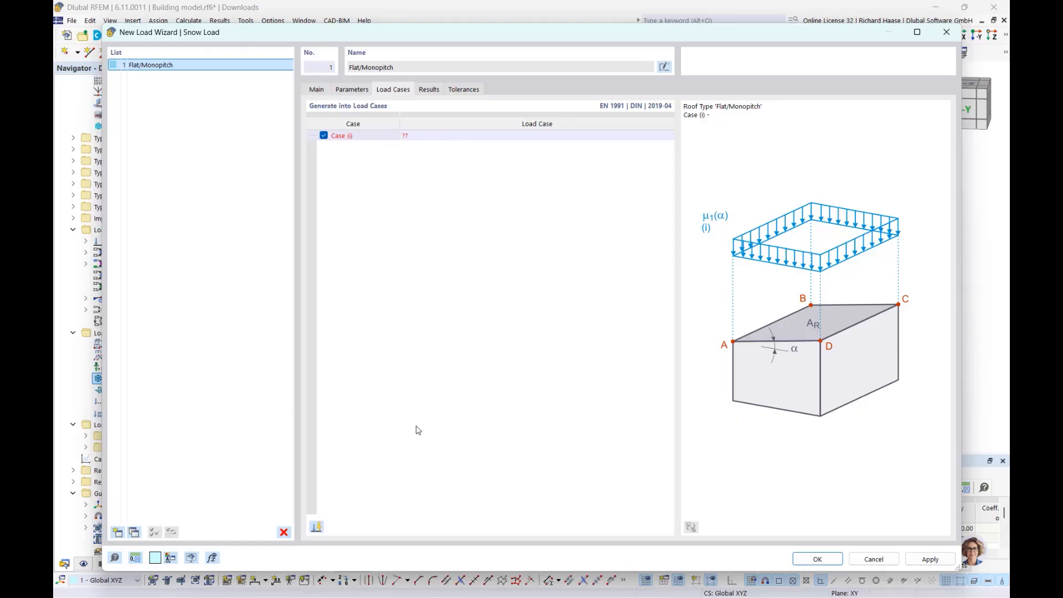
click(316, 528)
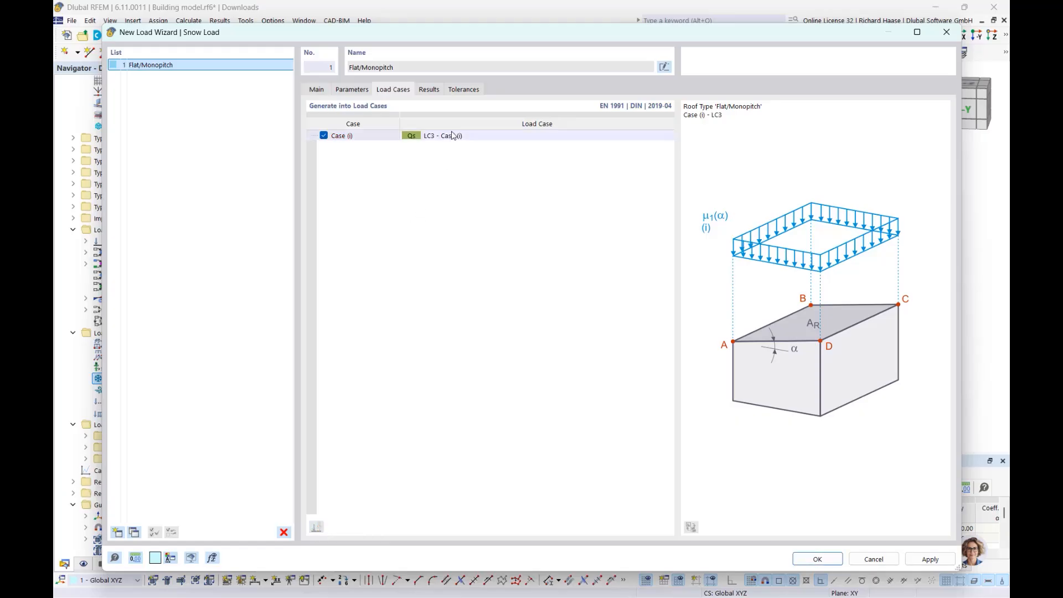
click(810, 561)
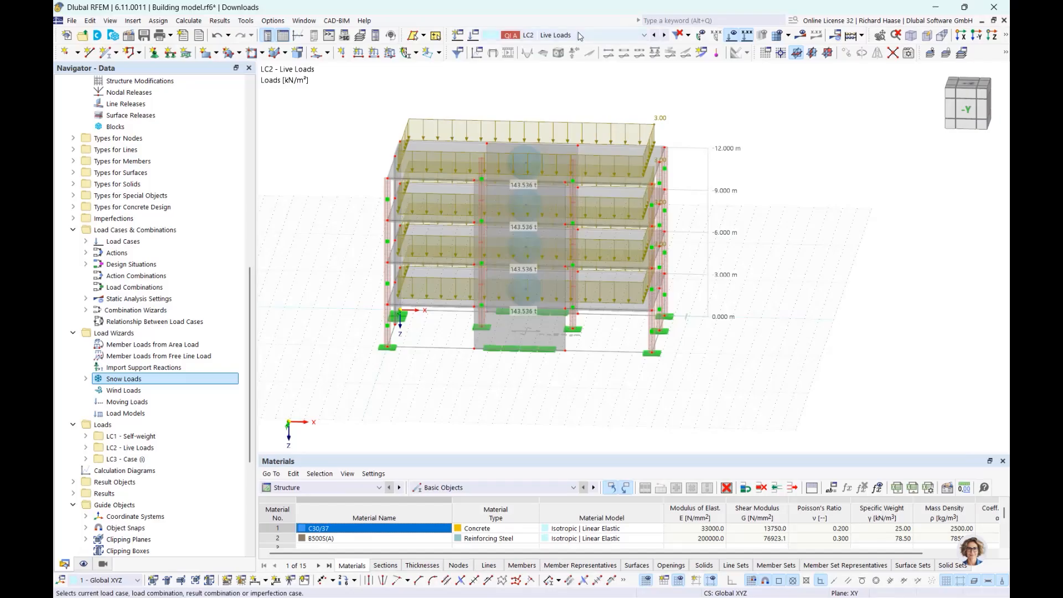
Step: Display load case LC3 Case (i) and examine the generated snow load on the roof
click(580, 36)
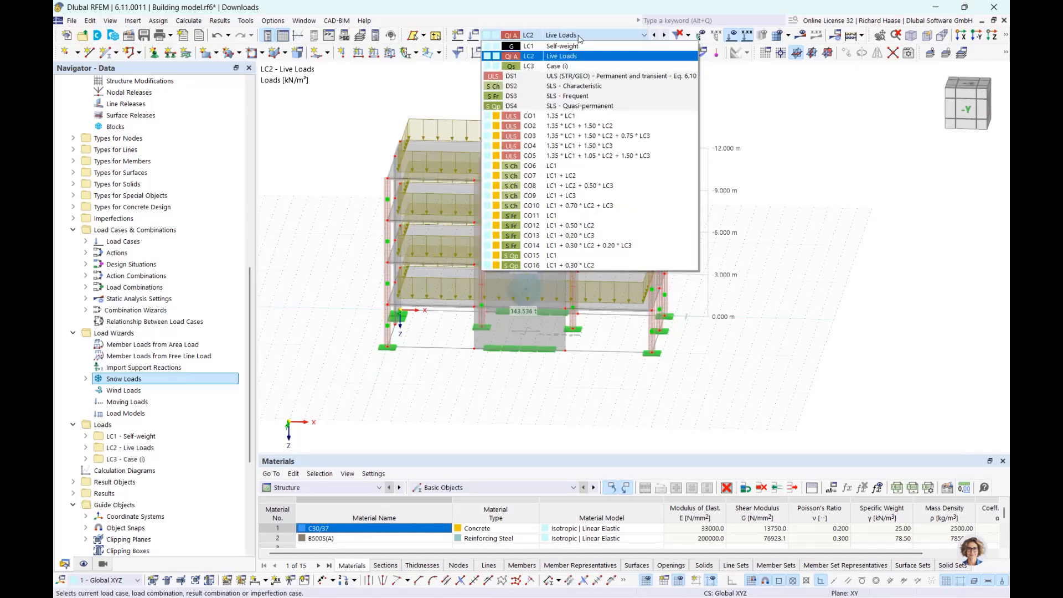
click(578, 65)
ctrl+middle_drag(614, 128, 595, 119)
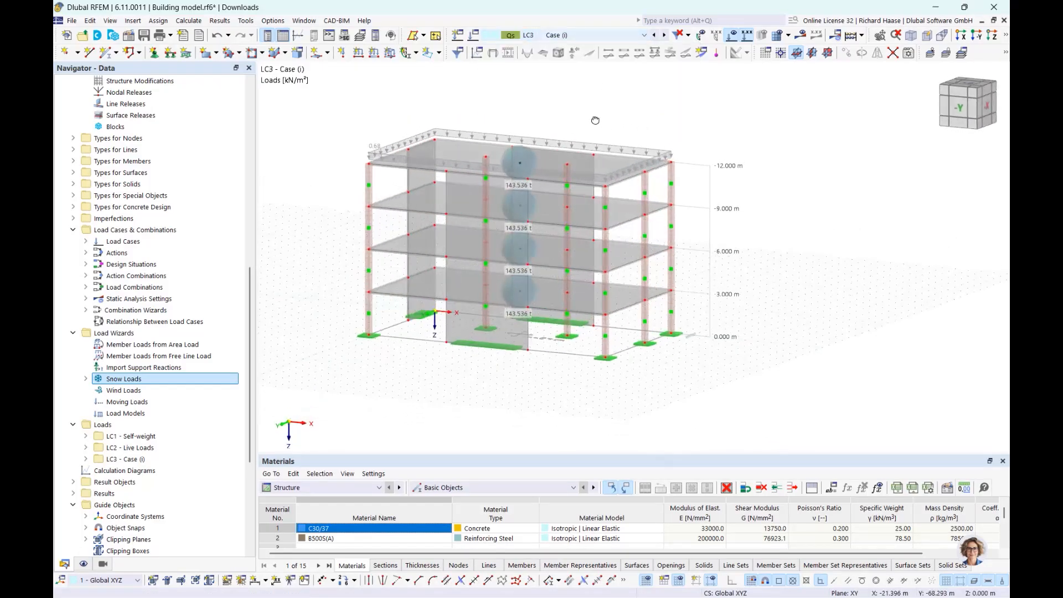
scroll(479, 139, up, 2)
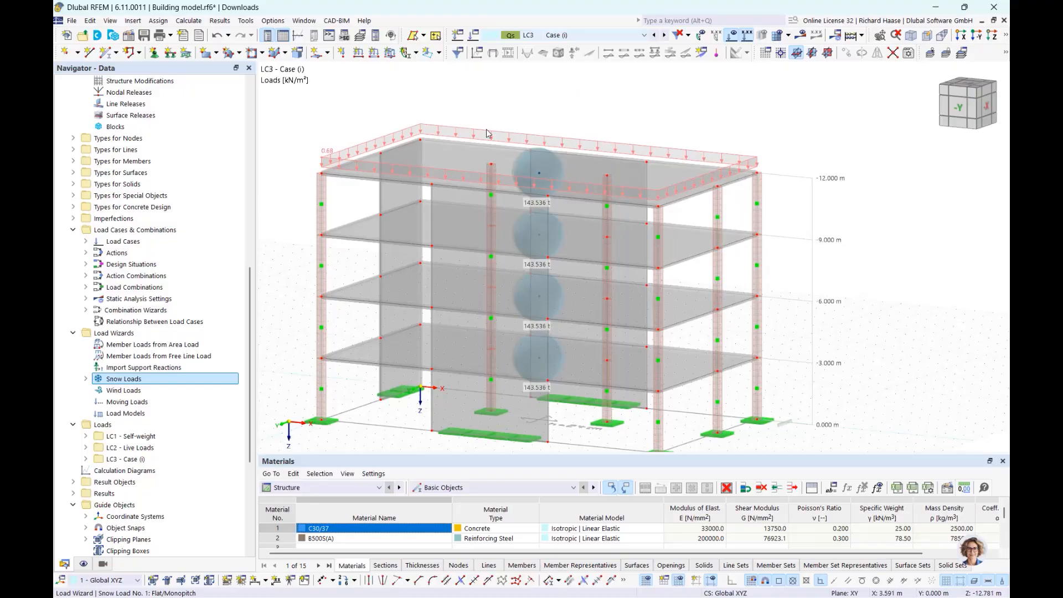
Step: Start a wind load wizard for vertical walls with flat/monopitch roof and assign base corner nodes 5, 40, 30 and 20
click(153, 392)
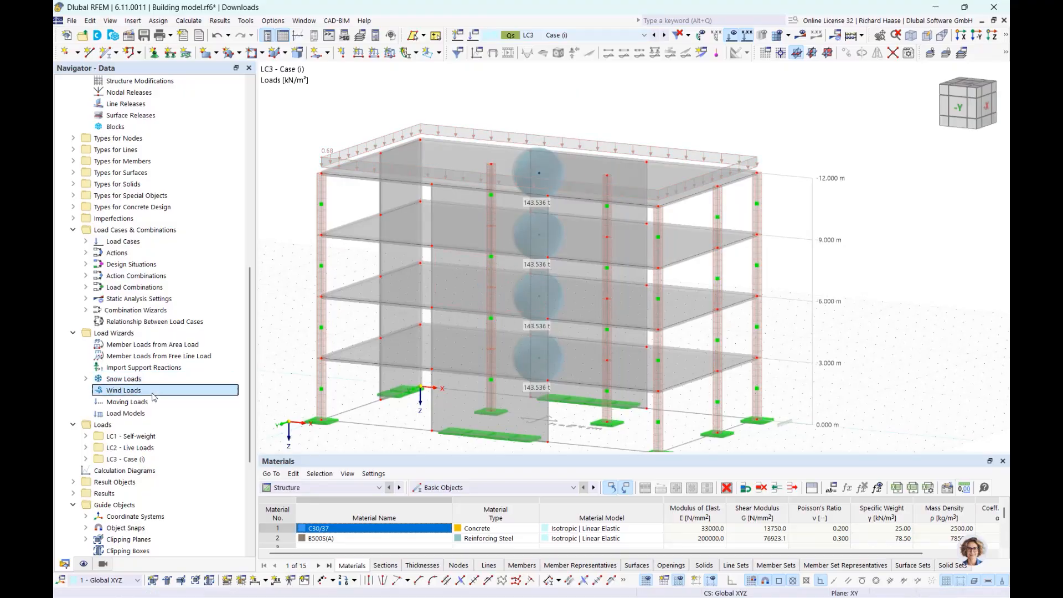
right_click(155, 396)
click(205, 414)
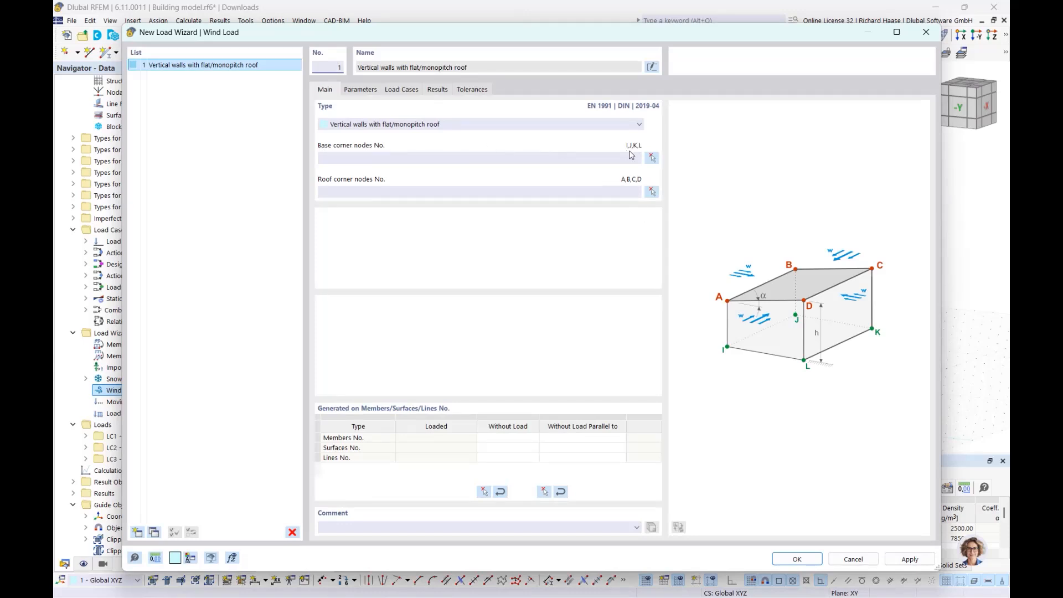
click(652, 158)
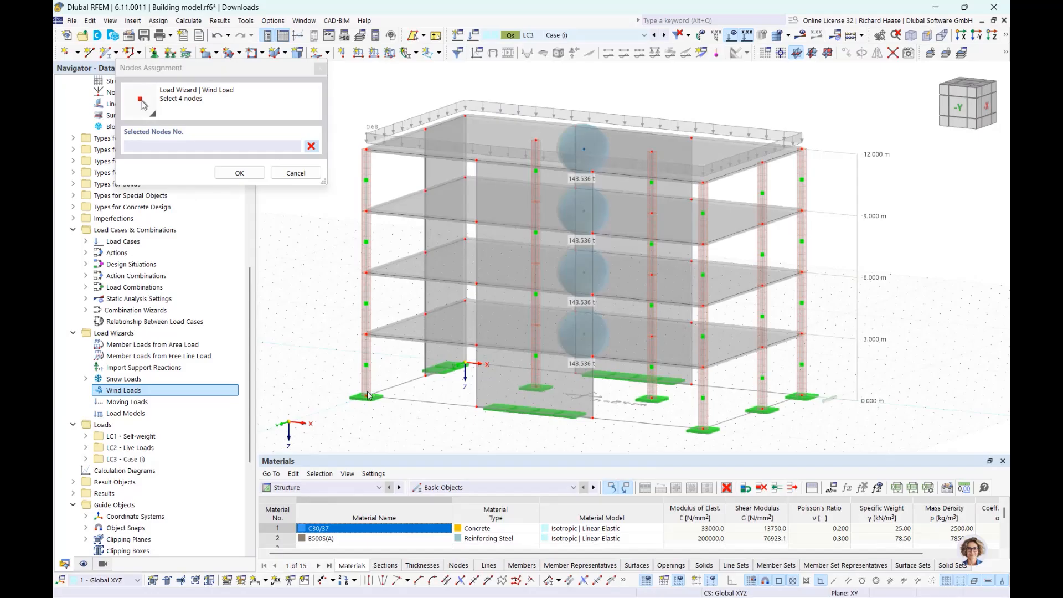
click(366, 396)
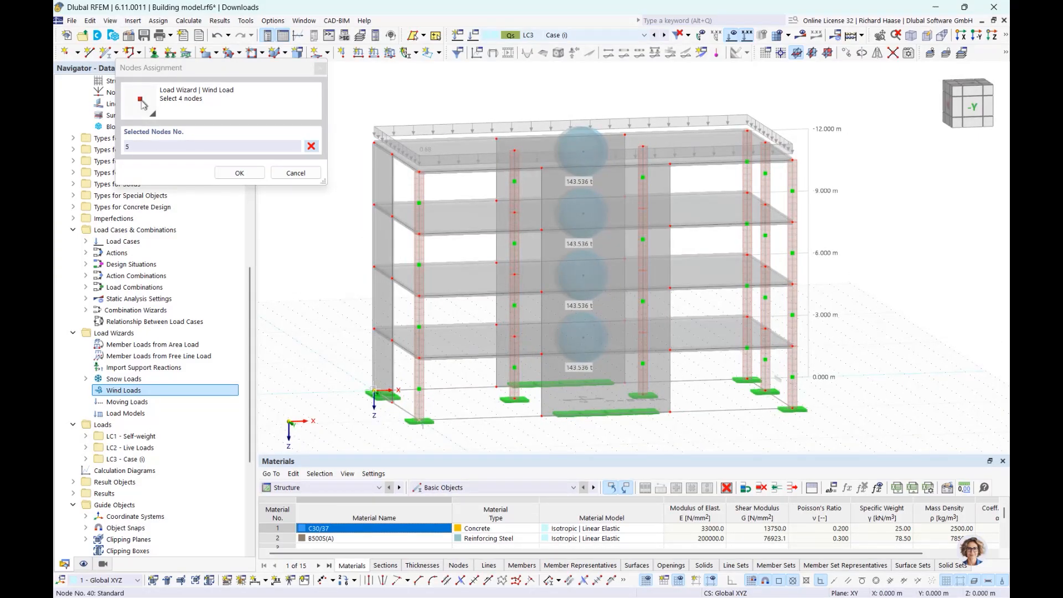
click(565, 384)
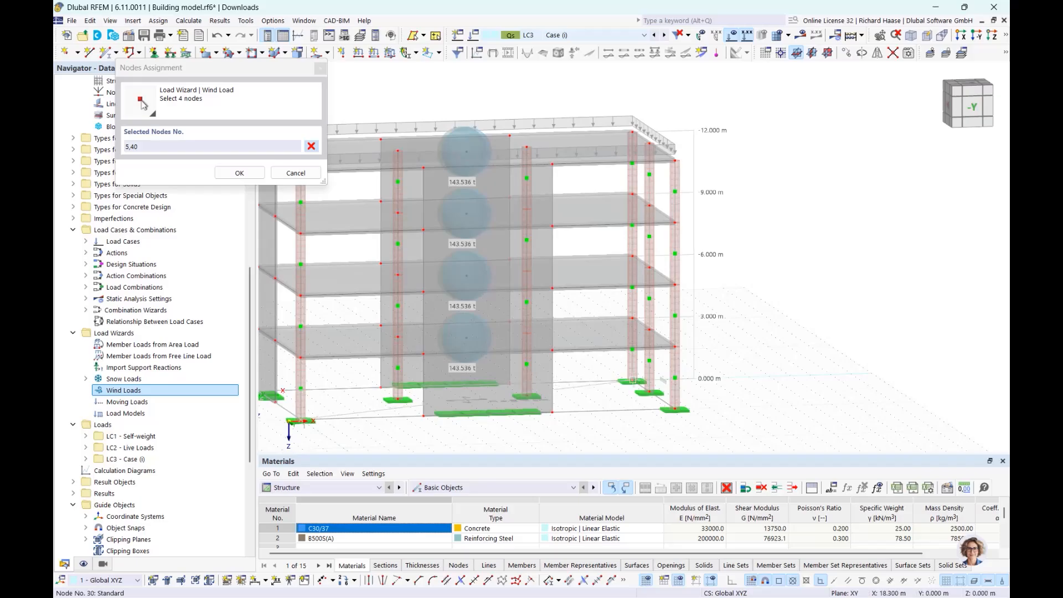
click(665, 415)
click(665, 412)
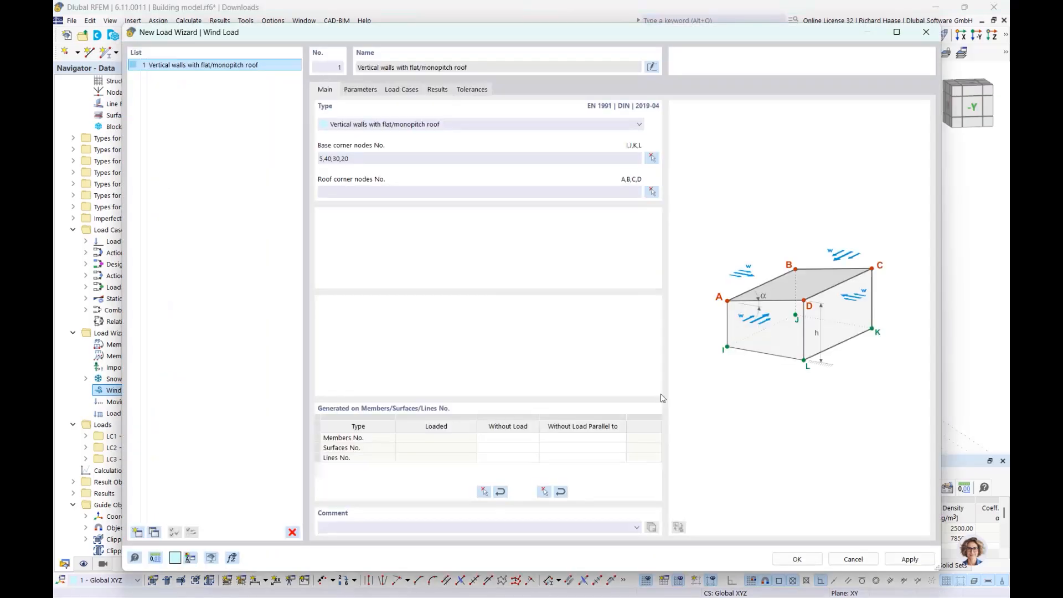
Step: Assign the building's four top corner nodes 2, 33, 27 and 17 as the roof corners of the wind load
click(653, 190)
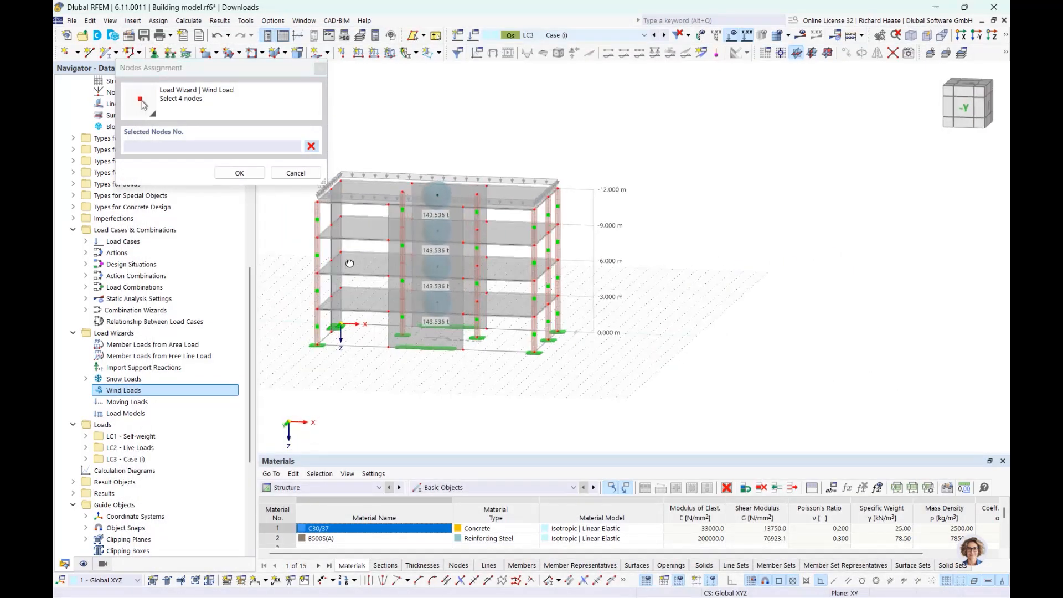
click(317, 202)
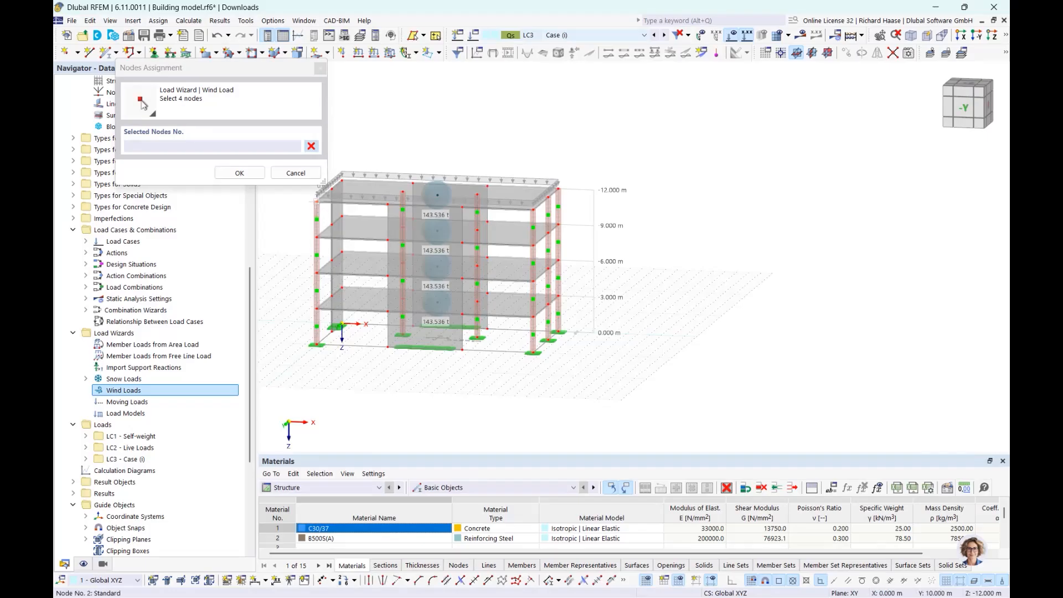
ctrl+middle_drag(318, 204, 327, 234)
click(535, 215)
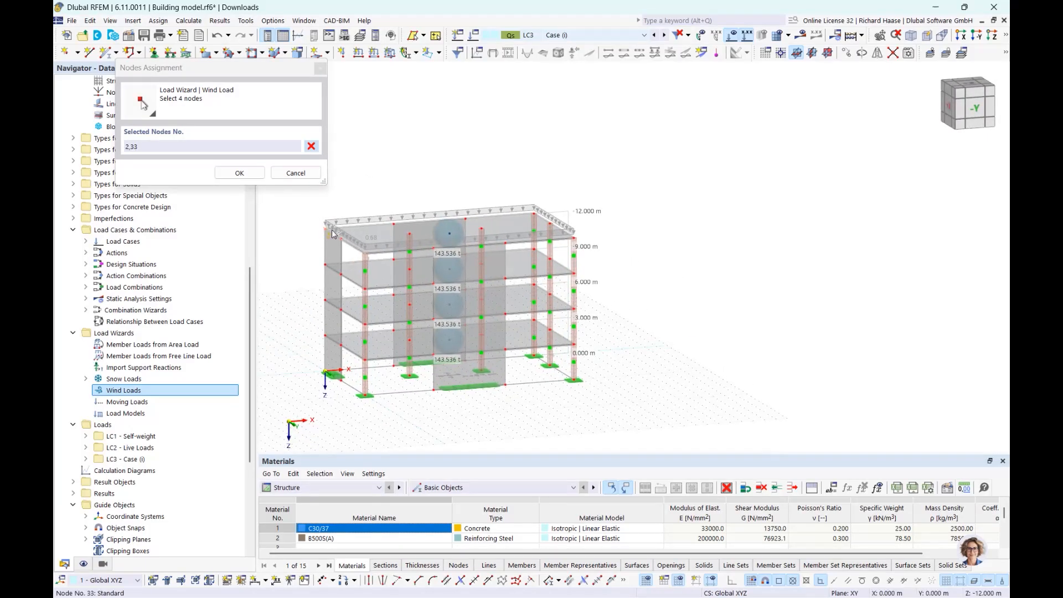
click(534, 214)
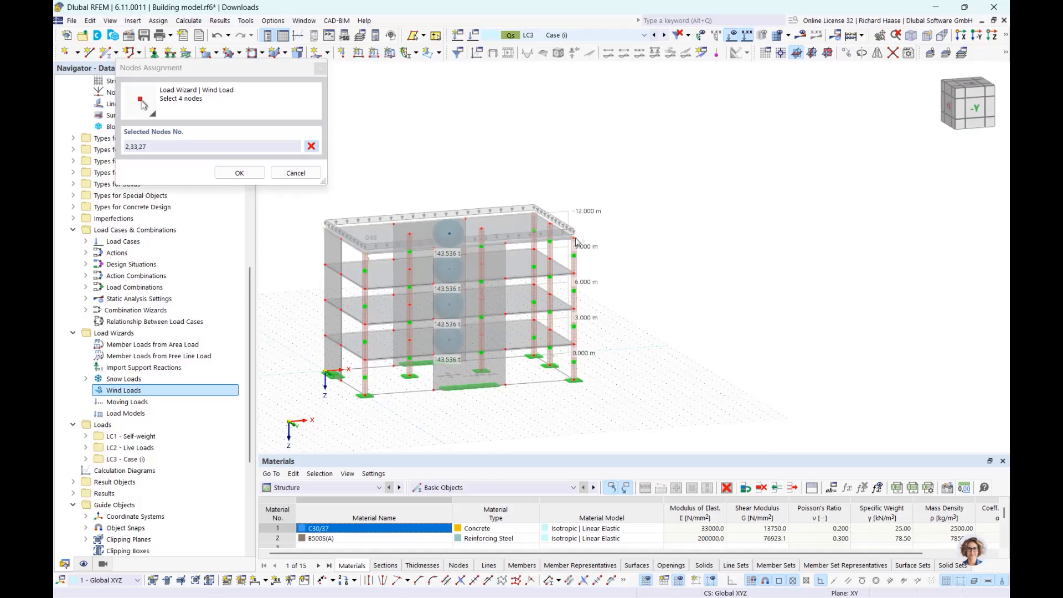
click(573, 238)
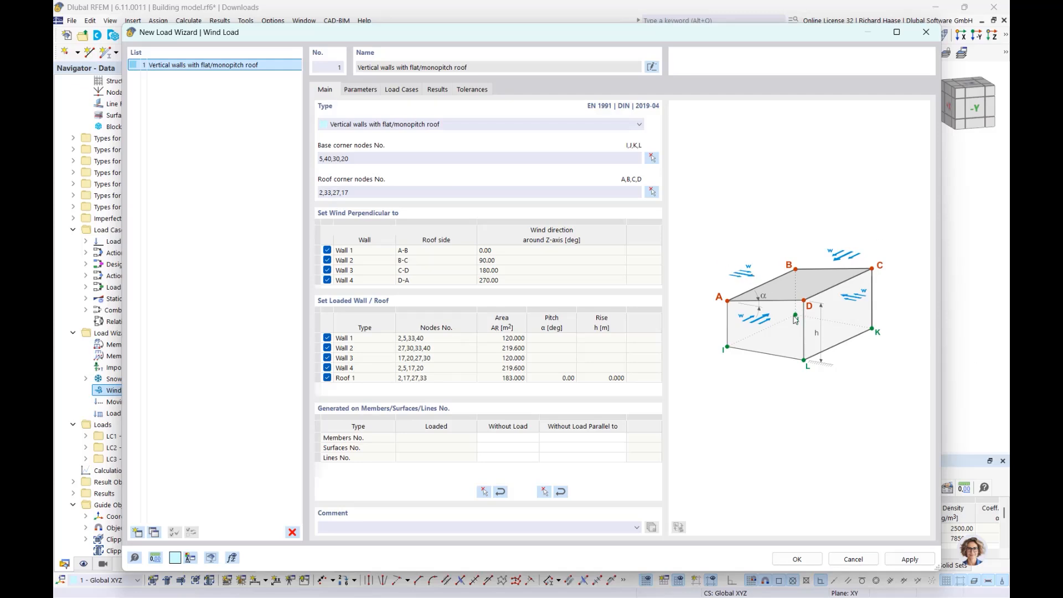
Step: Exclude wind perpendicular to Walls 2 and 3, generate w+ and w- load cases for Walls 1 and 4, and confirm the wizard
click(328, 261)
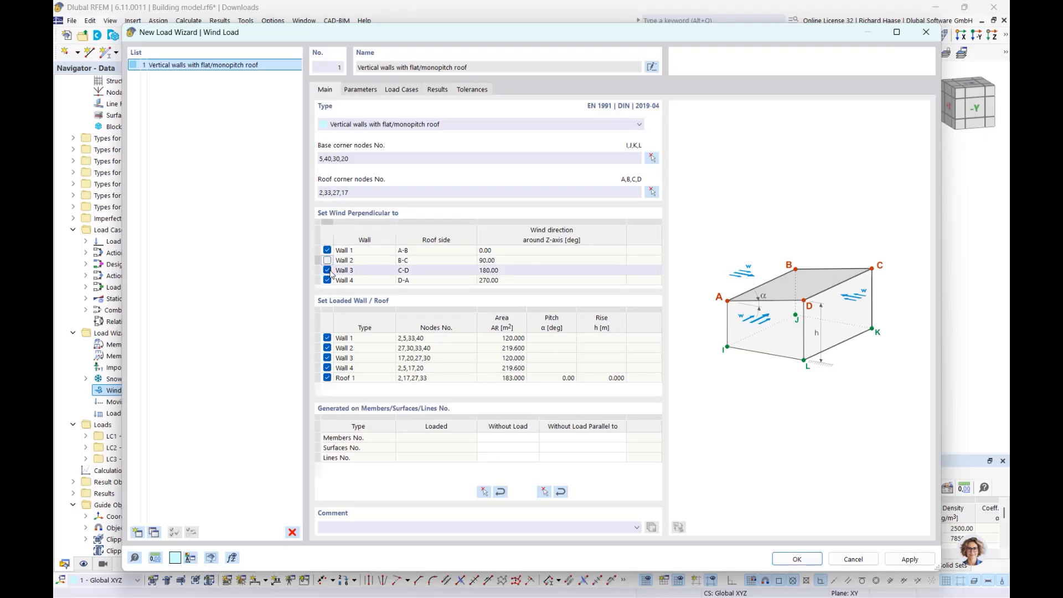
click(327, 271)
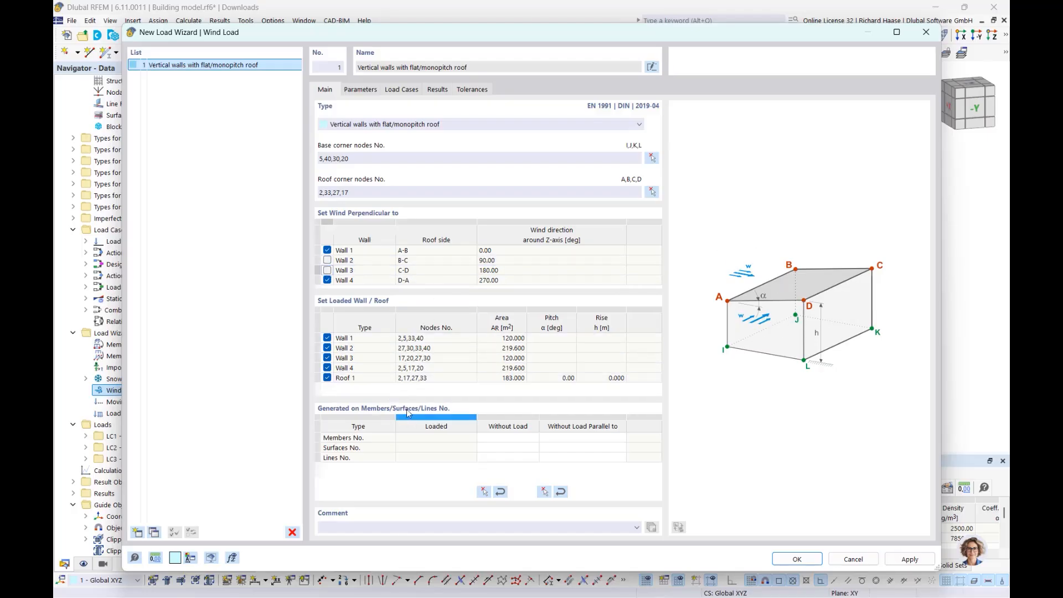
click(361, 90)
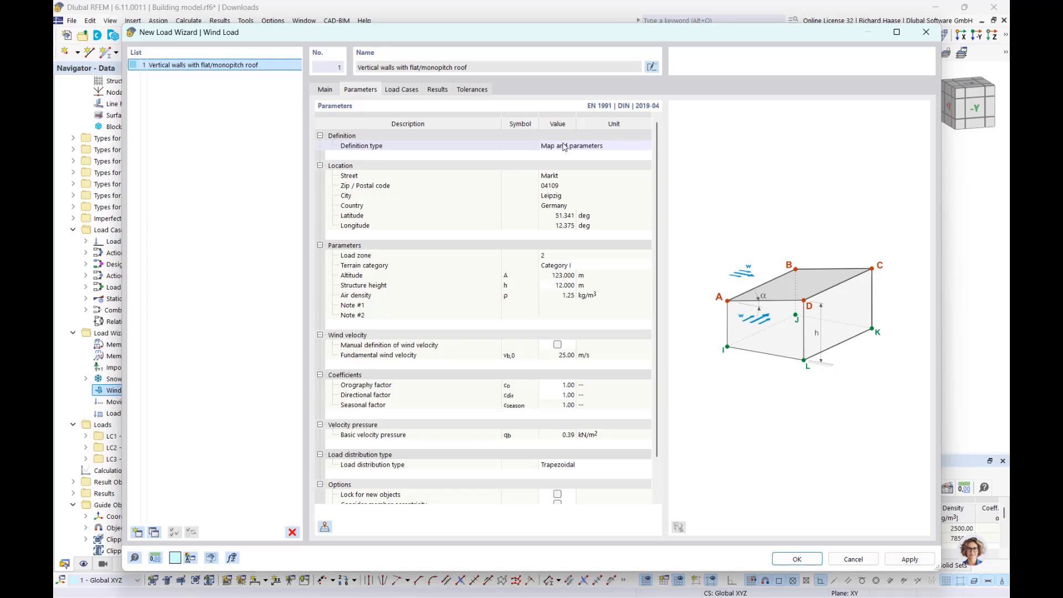
click(397, 88)
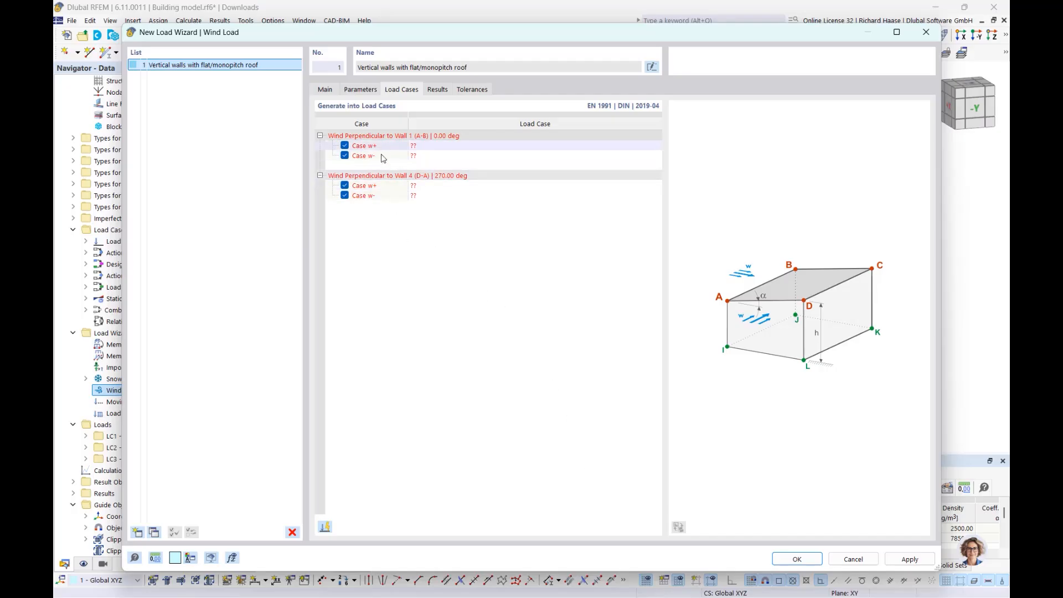
click(325, 528)
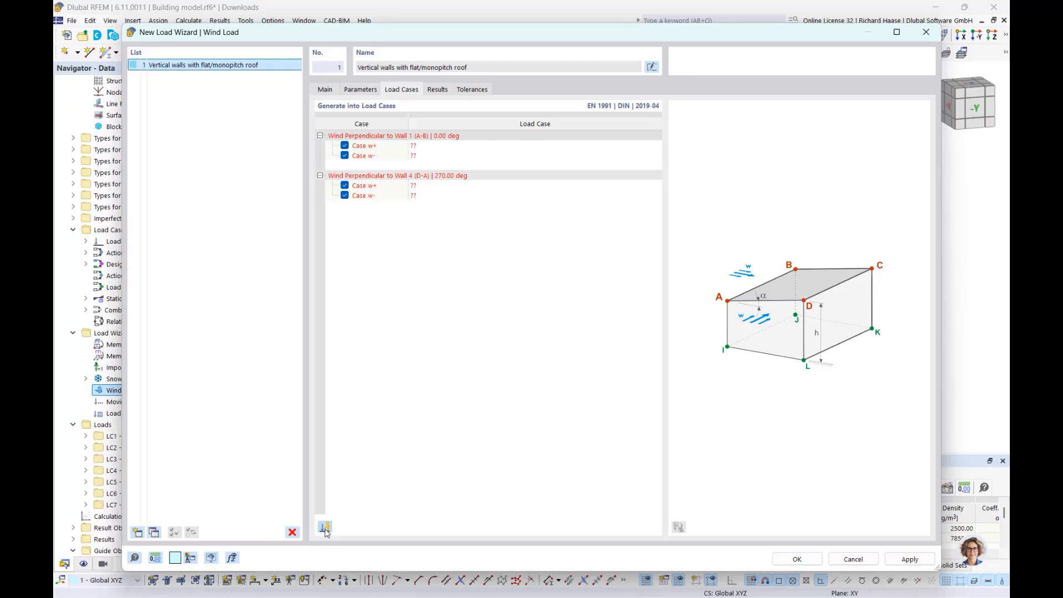
click(796, 561)
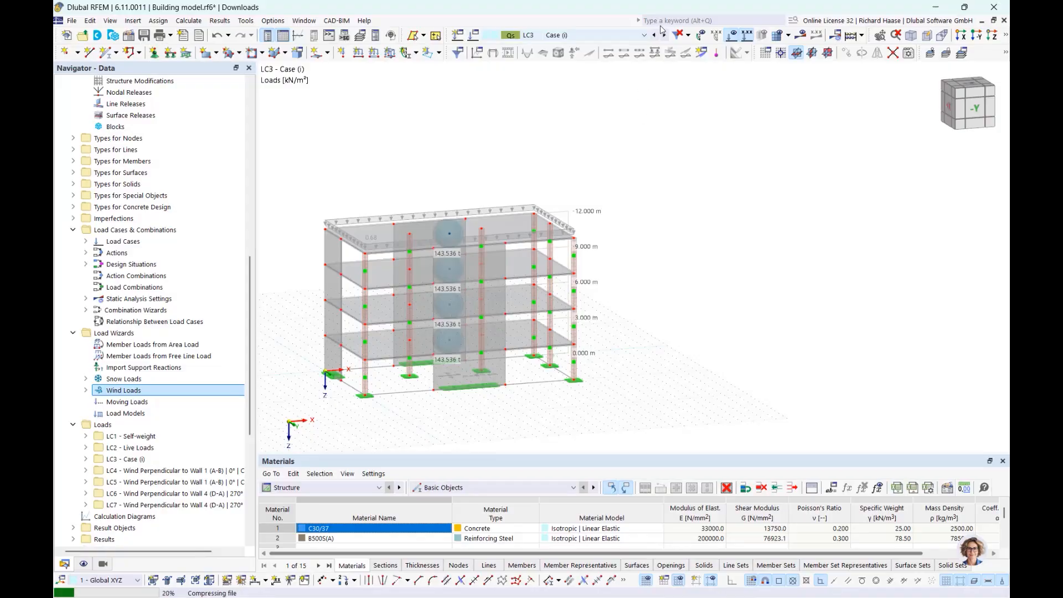
Step: Display wind load cases LC4 through LC7 in turn and examine the generated loads on the walls and roof
ctrl+middle_drag(594, 227, 584, 248)
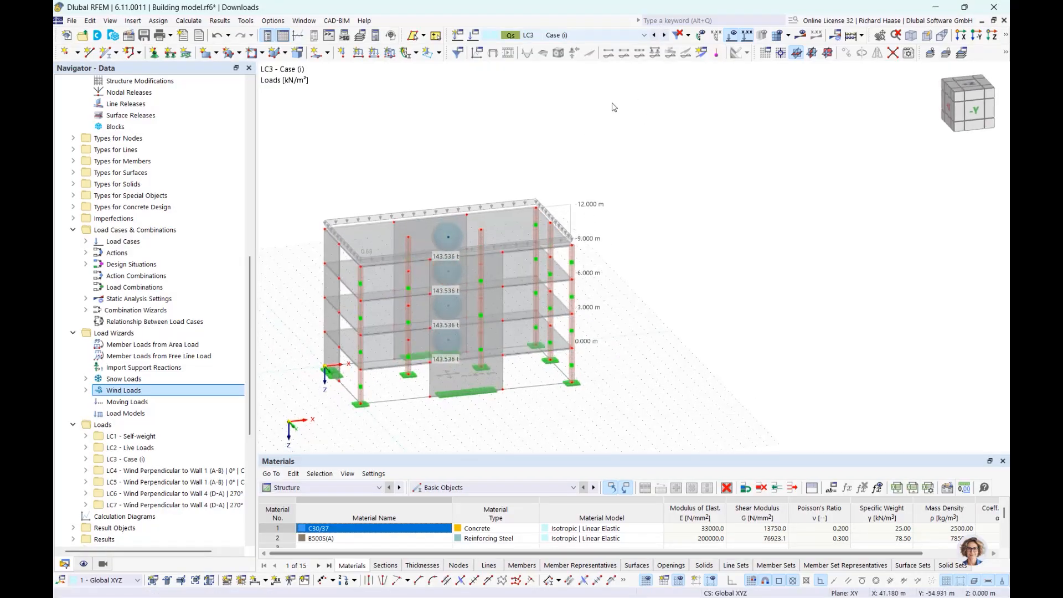
click(664, 35)
scroll(438, 221, up, 5)
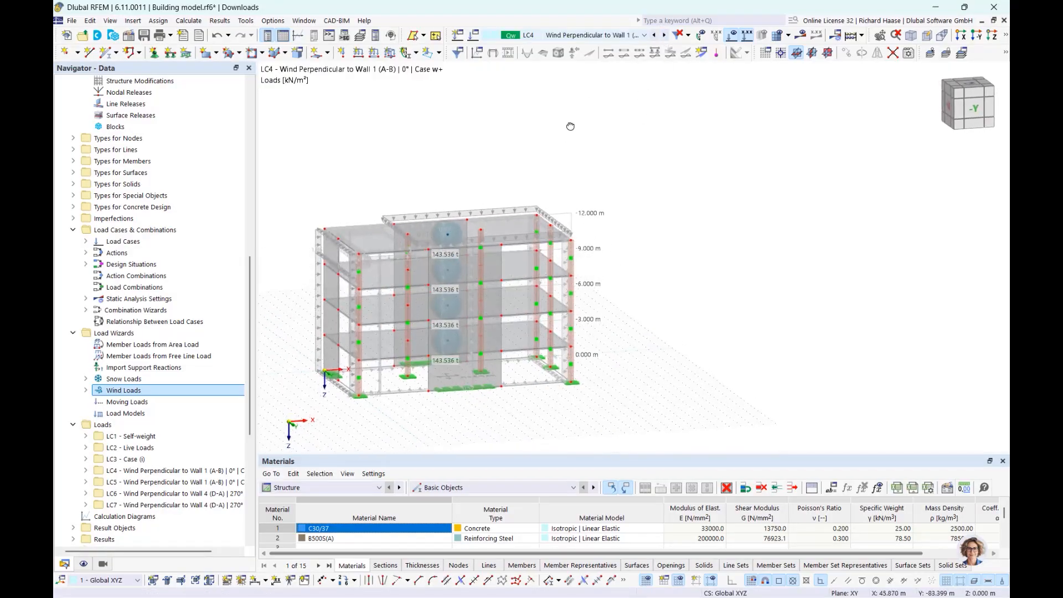
scroll(470, 159, down, 4)
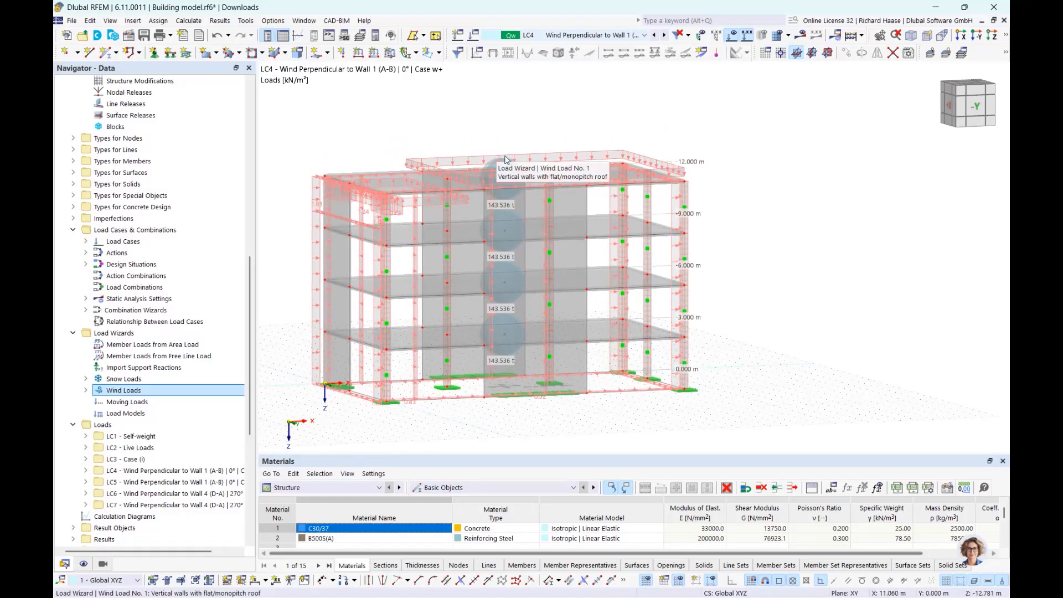
click(664, 36)
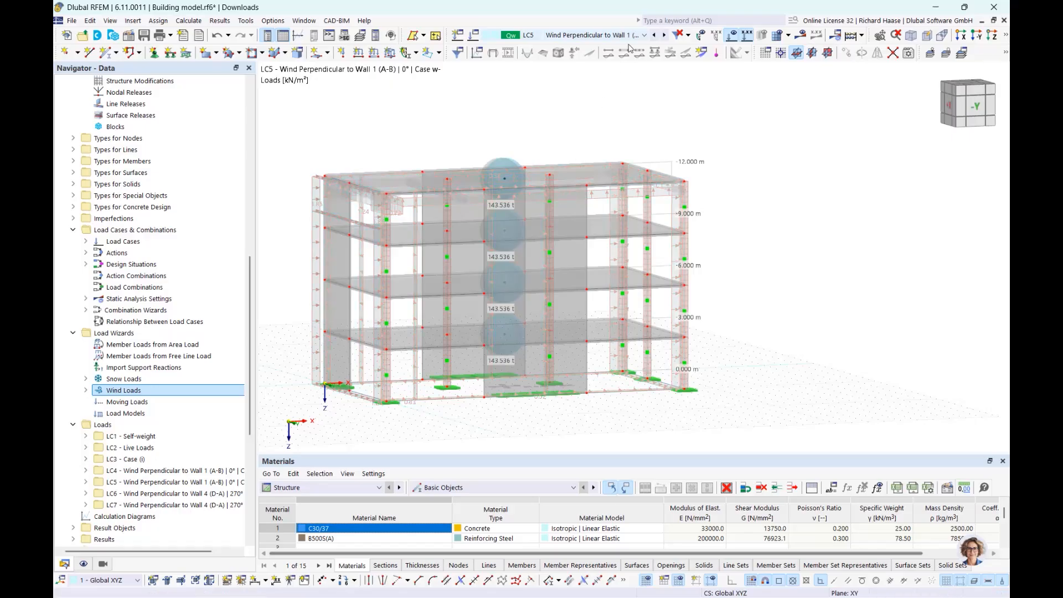
click(663, 36)
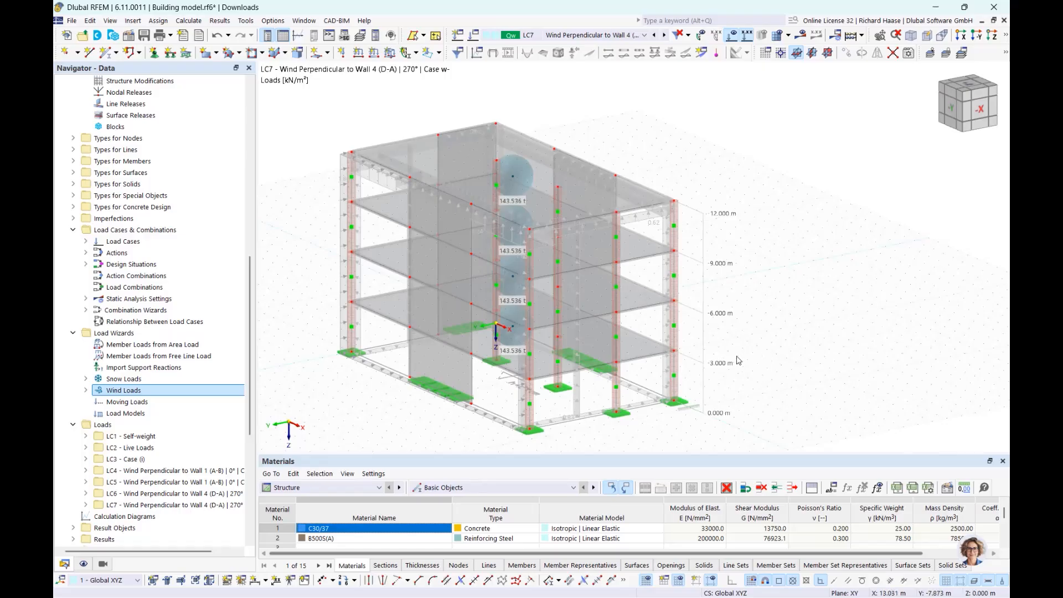
scroll(737, 358, down, 1)
ctrl+middle_drag(738, 358, 762, 344)
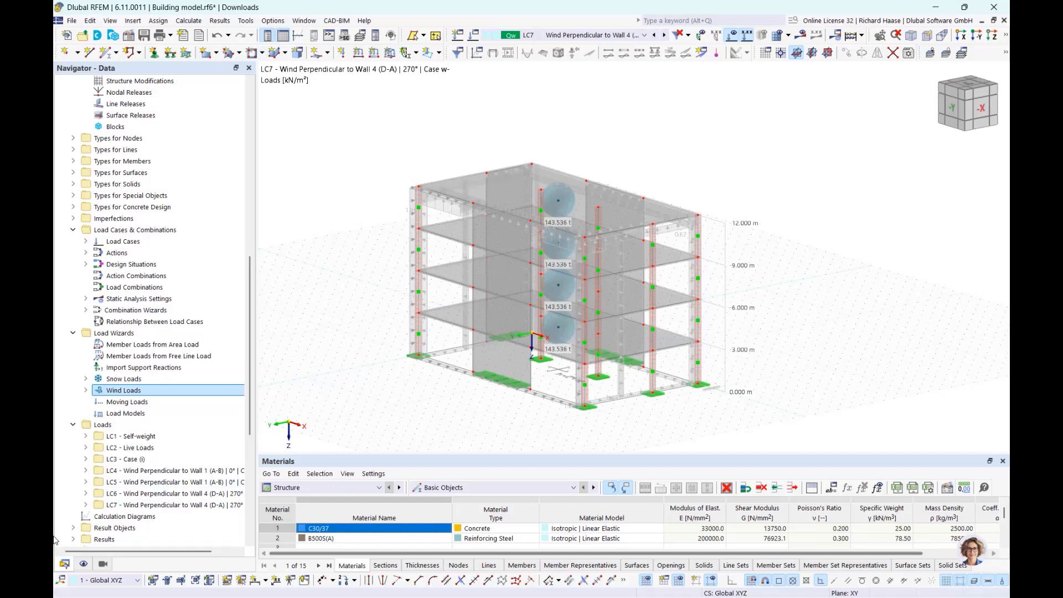
Step: Switch to the open model Building Model - Rigid.rf6 and select load case LC1 Dead Load
scroll(83, 122, up, 13)
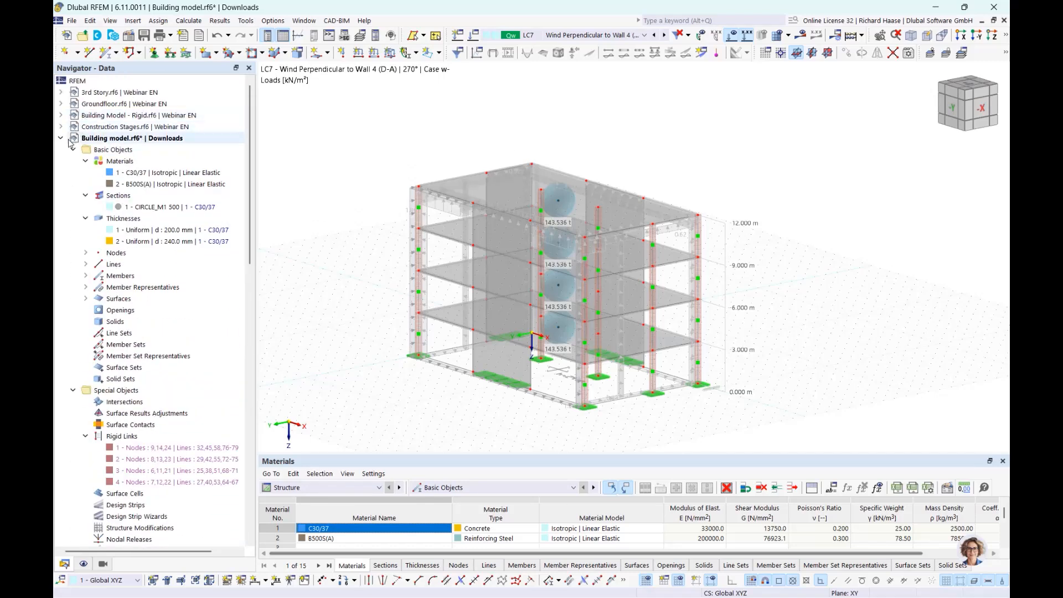
click(61, 138)
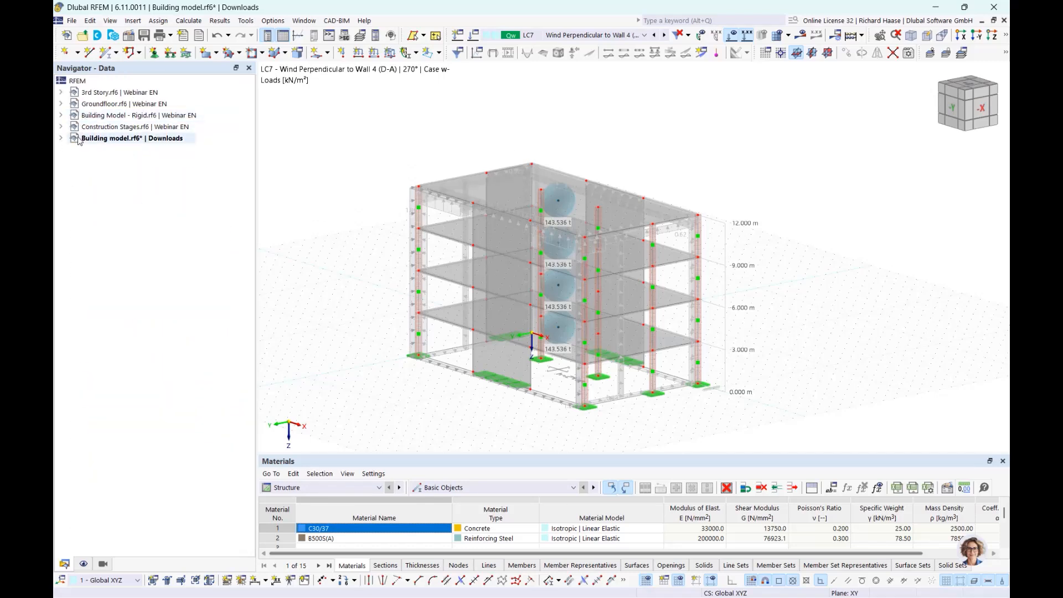
click(123, 116)
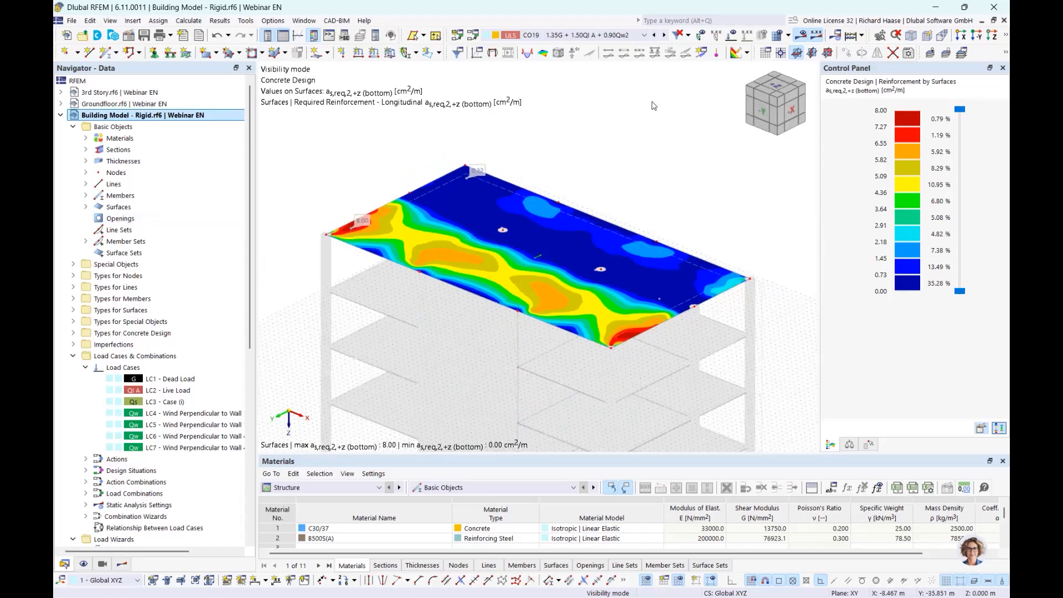
click(576, 35)
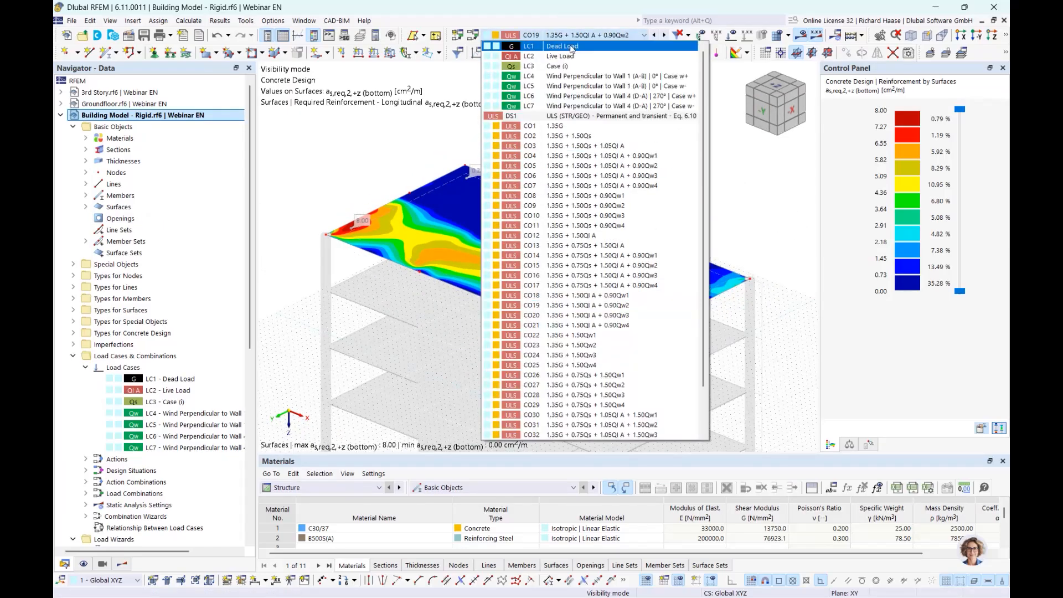
click(571, 46)
scroll(639, 193, down, 1)
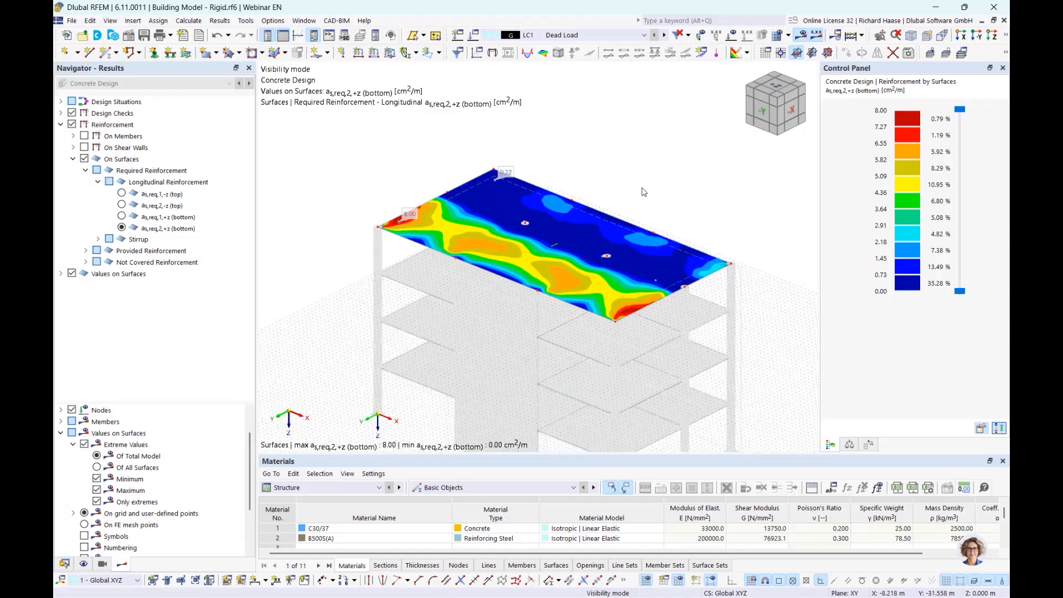
middle_drag(643, 190, 577, 177)
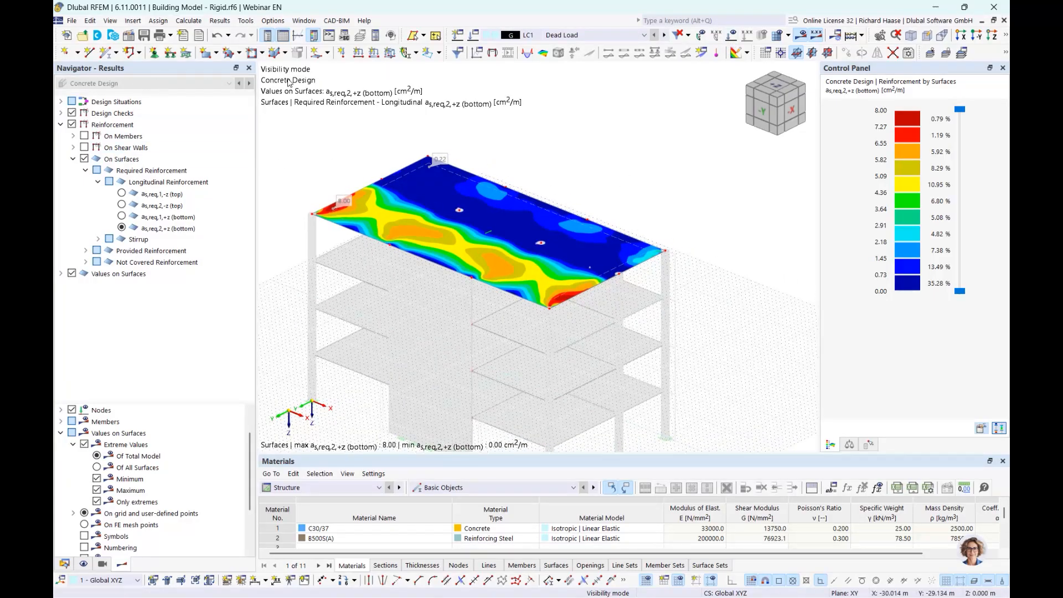
Step: Switch the results from Concrete Design to Static Analysis and display them for load case LC1 Dead Load
click(321, 488)
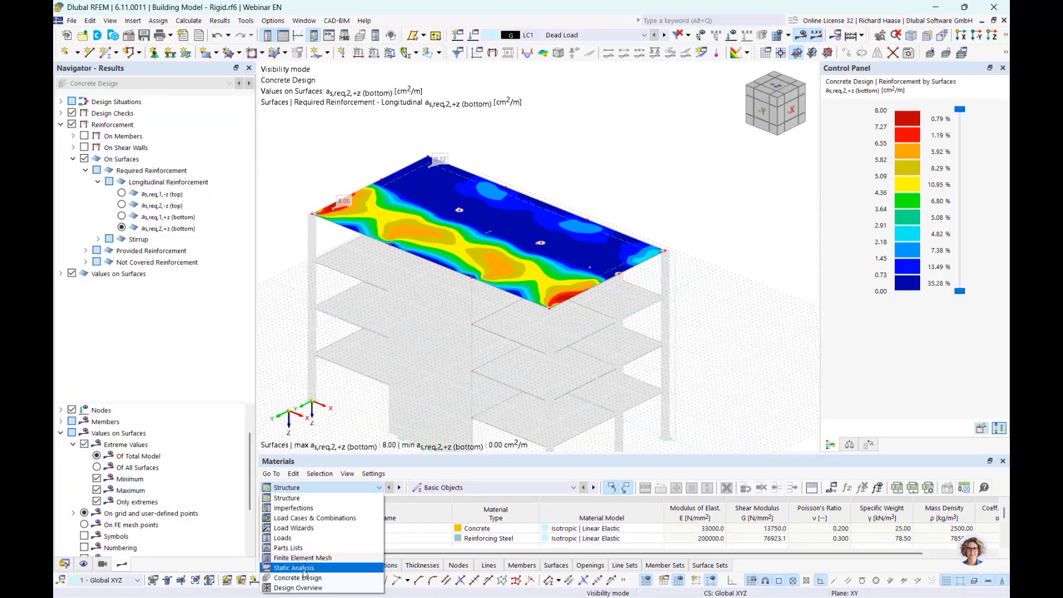
click(307, 568)
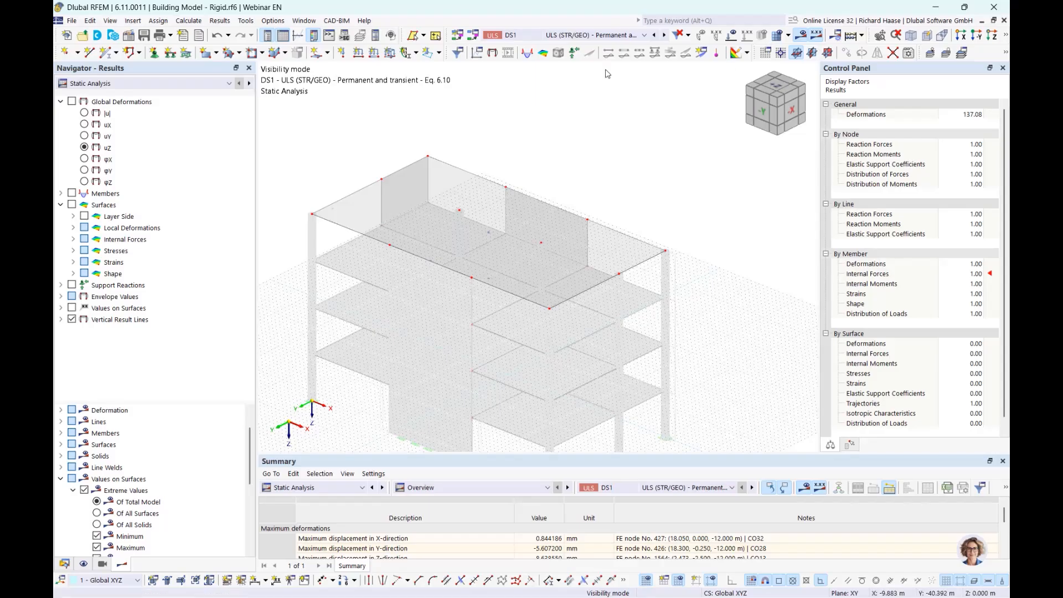
click(557, 35)
click(557, 47)
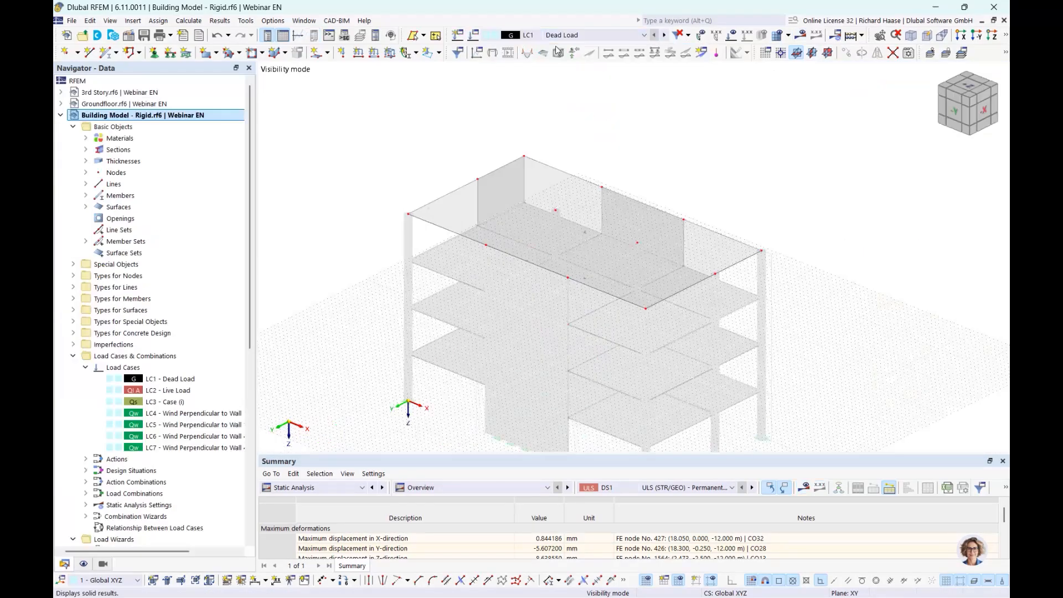
click(800, 36)
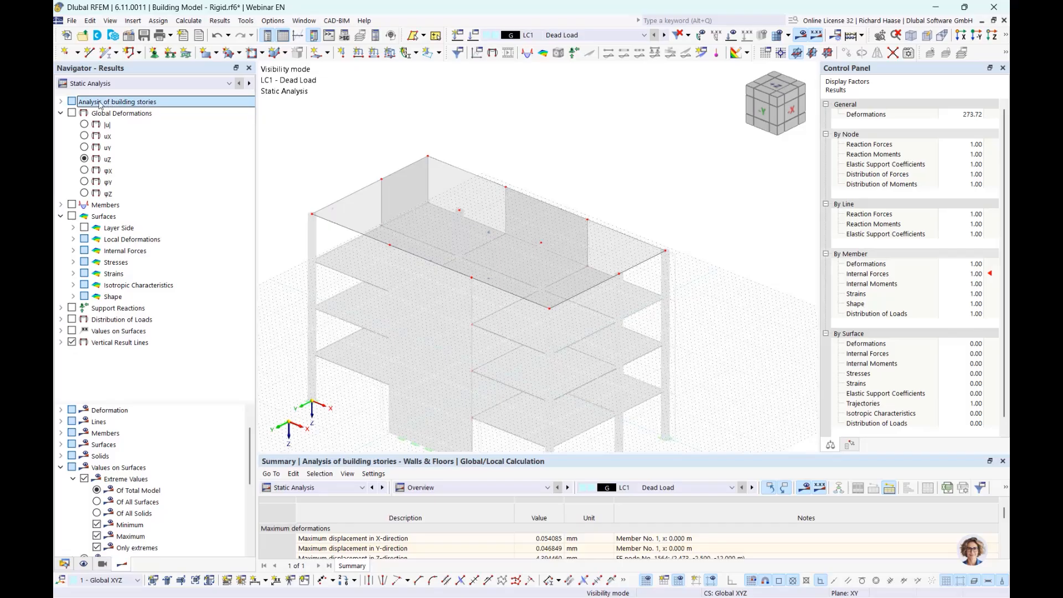
Step: Set the building story analysis to Floors | Local 2D Calculation and display the basic internal force mx on the surfaces
click(61, 102)
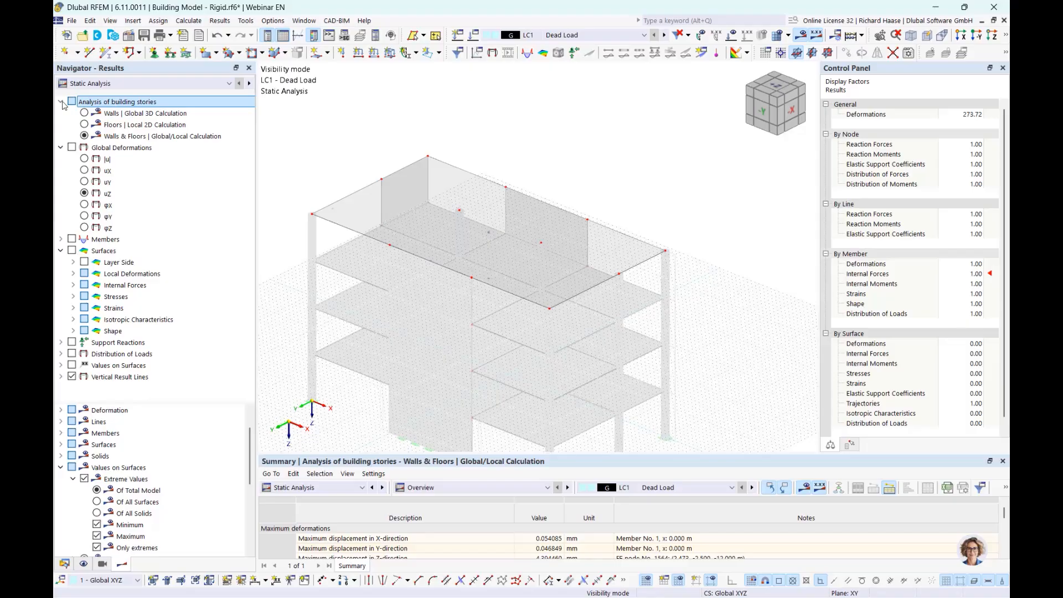
click(115, 127)
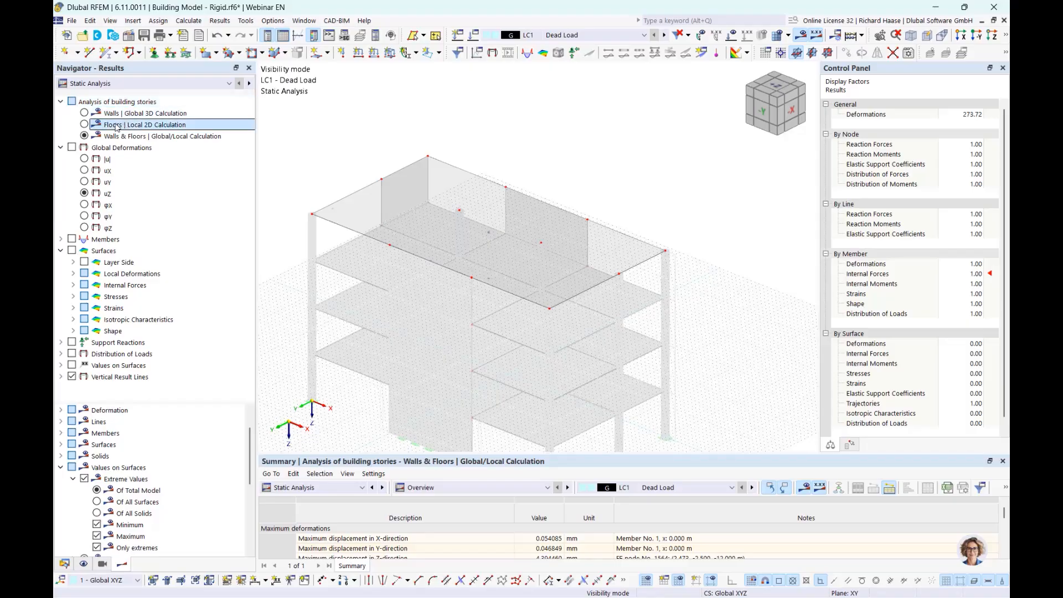
click(84, 125)
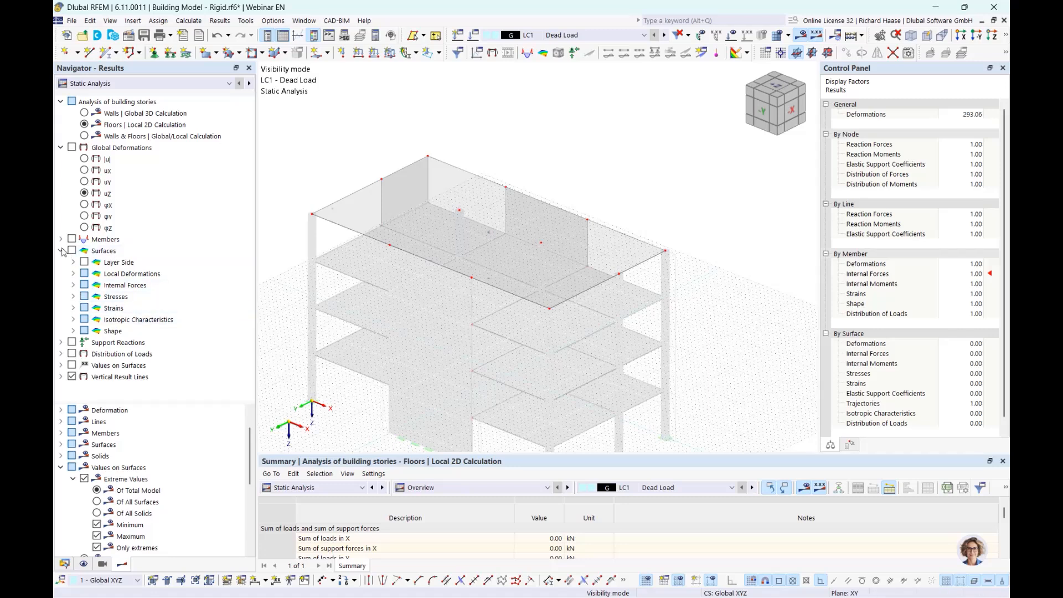
click(73, 285)
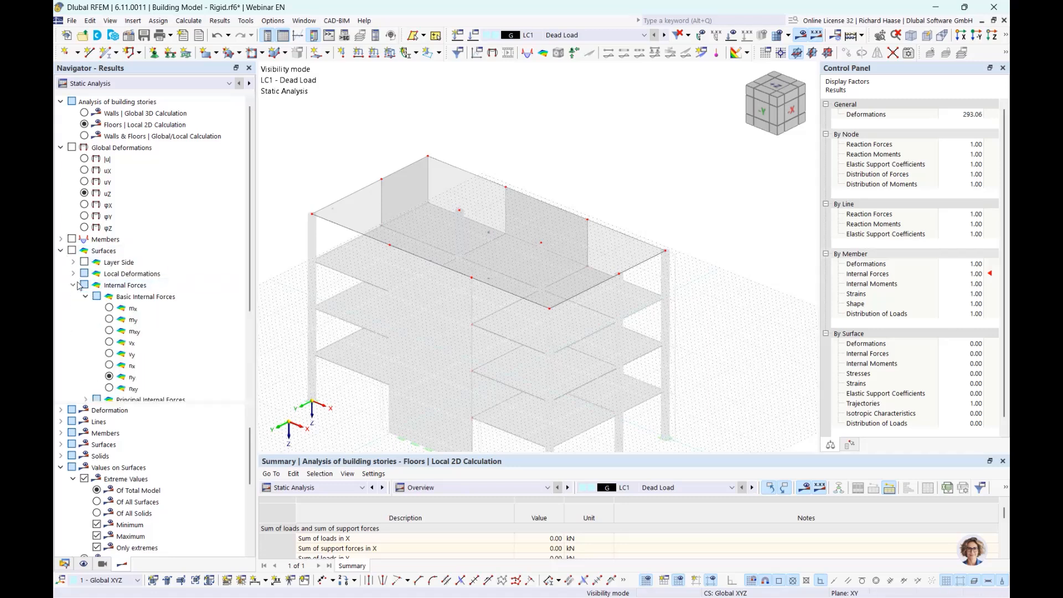
click(109, 308)
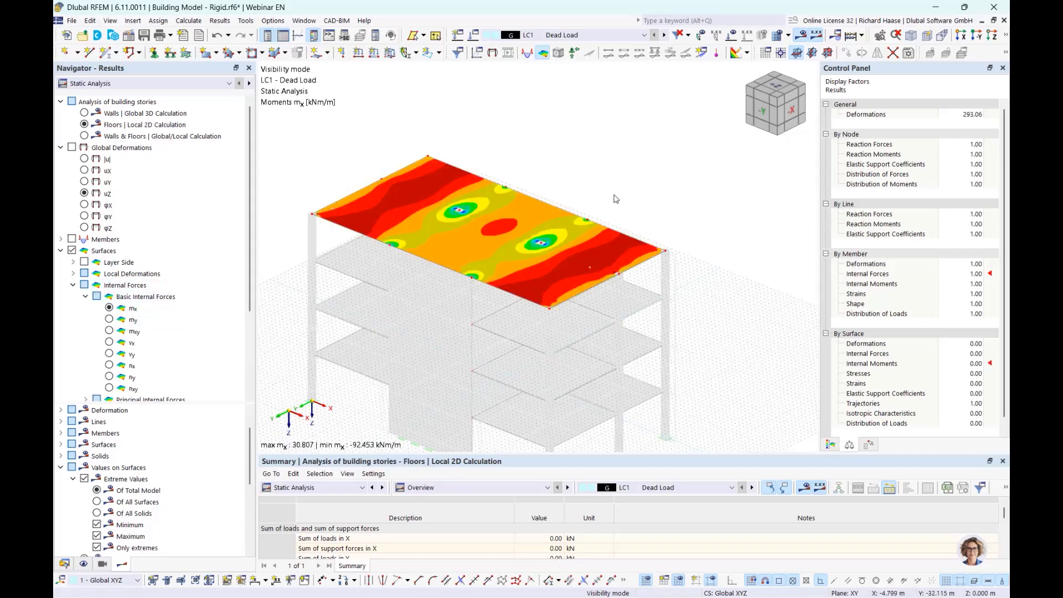
Step: Cancel visibility mode to show the whole building and examine the mx moments on all floor slabs
click(1005, 37)
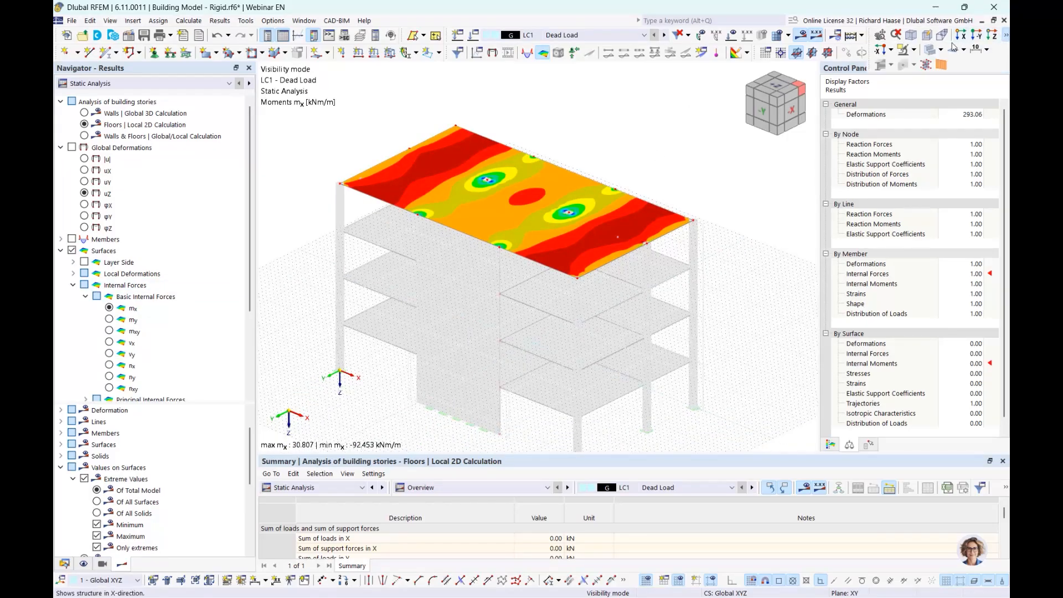
click(914, 50)
click(904, 149)
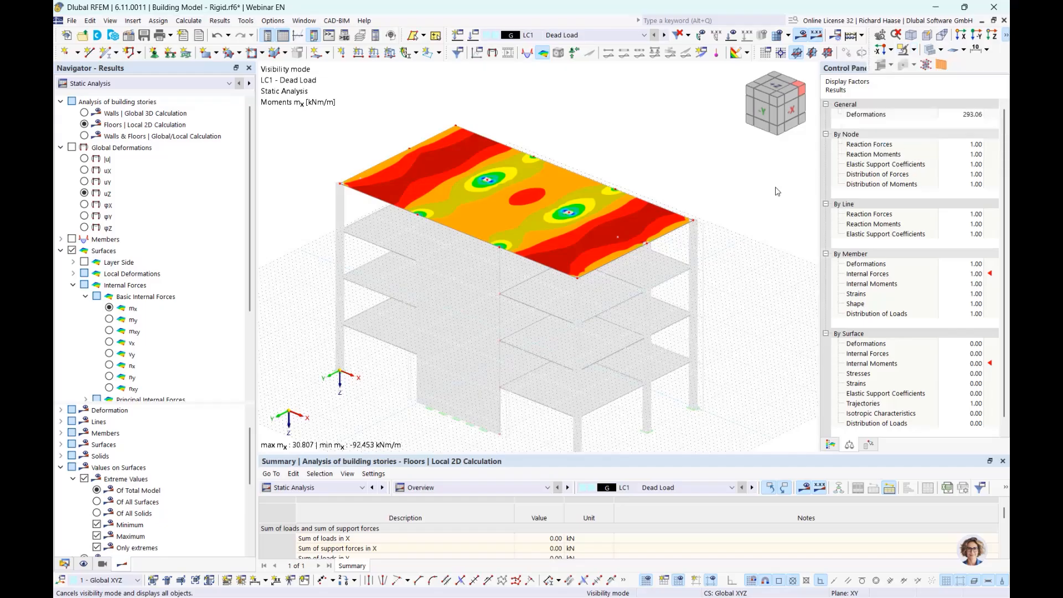
middle_drag(721, 274, 725, 192)
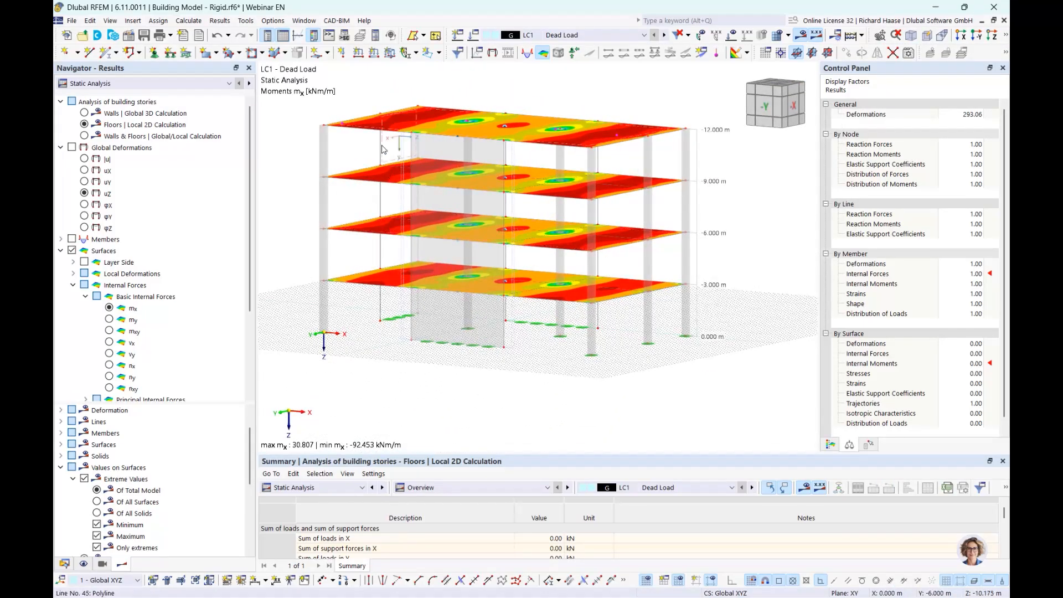
mouse_move(477, 165)
ctrl+middle_down()
mouse_move(576, 157)
mouse_move(565, 150)
mouse_move(472, 185)
ctrl+middle_up()
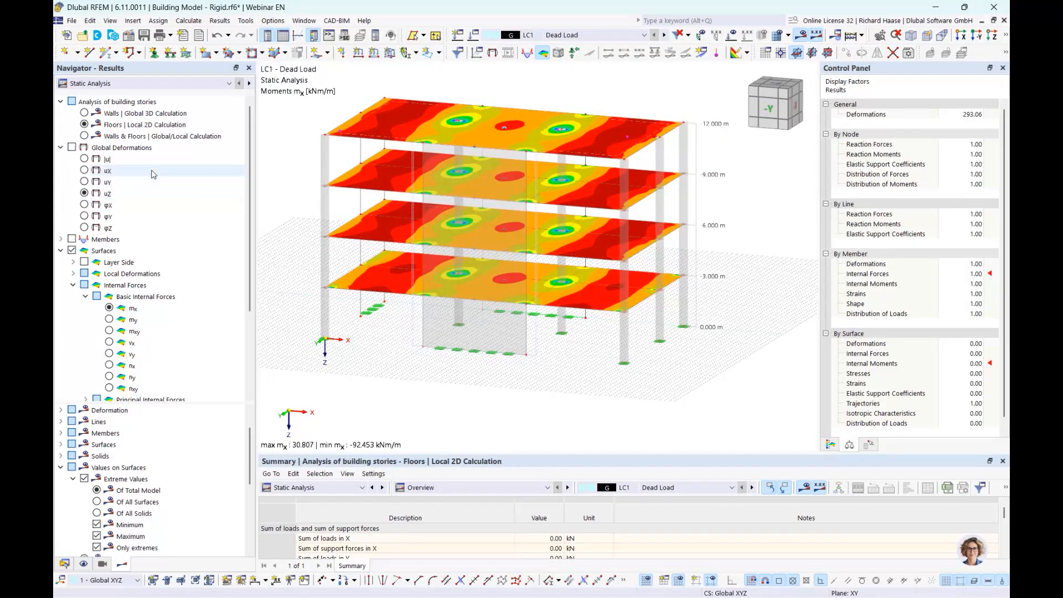
Step: Set the building story analysis to Walls | Global 3D Calculation and examine the results on the shear walls
click(84, 114)
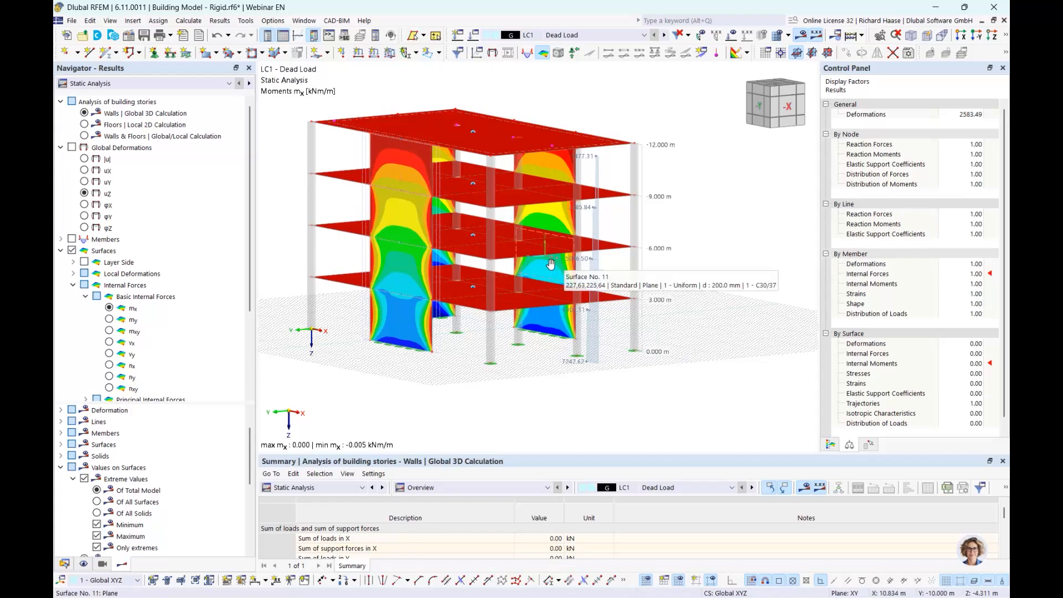
ctrl+middle_drag(551, 264, 351, 240)
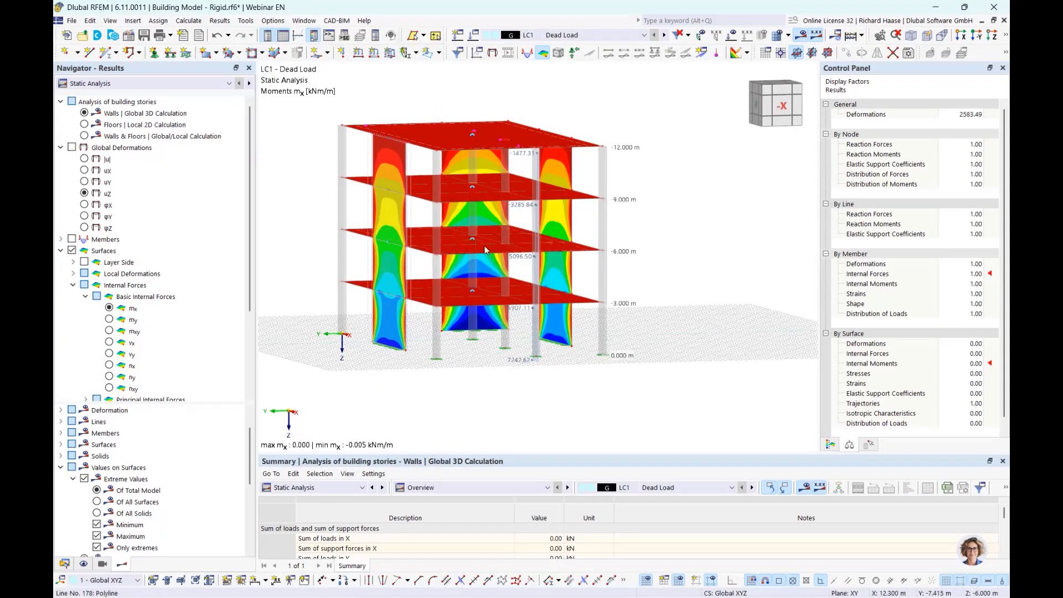
Step: Display the moments mx from the Walls & Floors | Global/Local Calculation and view the building at an angle from above
mouse_move(490, 240)
ctrl+middle_down()
mouse_move(503, 244)
mouse_move(497, 237)
ctrl+middle_up()
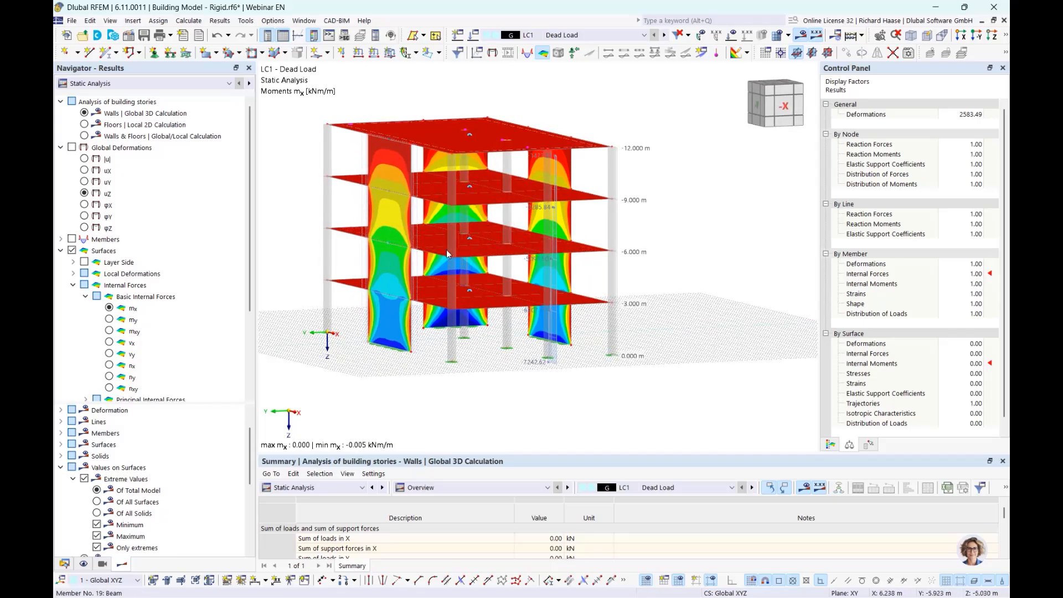
ctrl+middle_drag(465, 252, 545, 260)
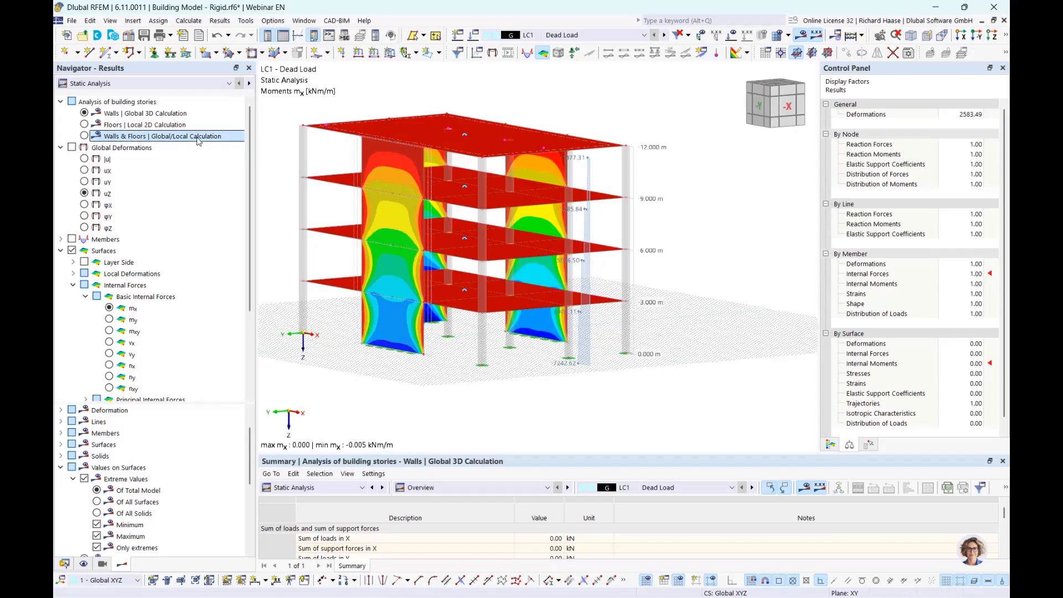
click(126, 125)
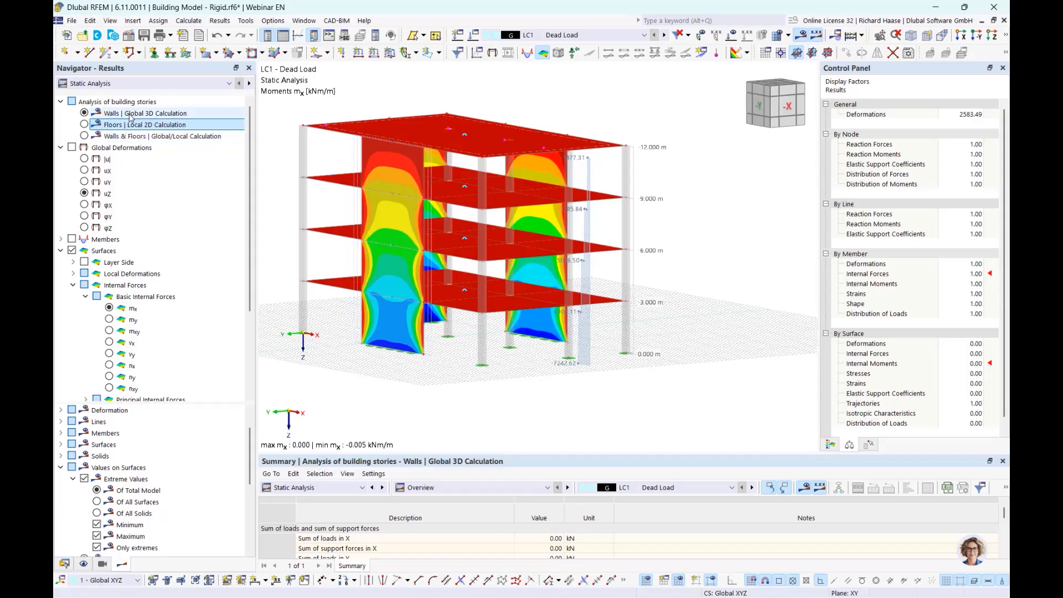
click(123, 115)
click(121, 125)
click(116, 114)
click(111, 126)
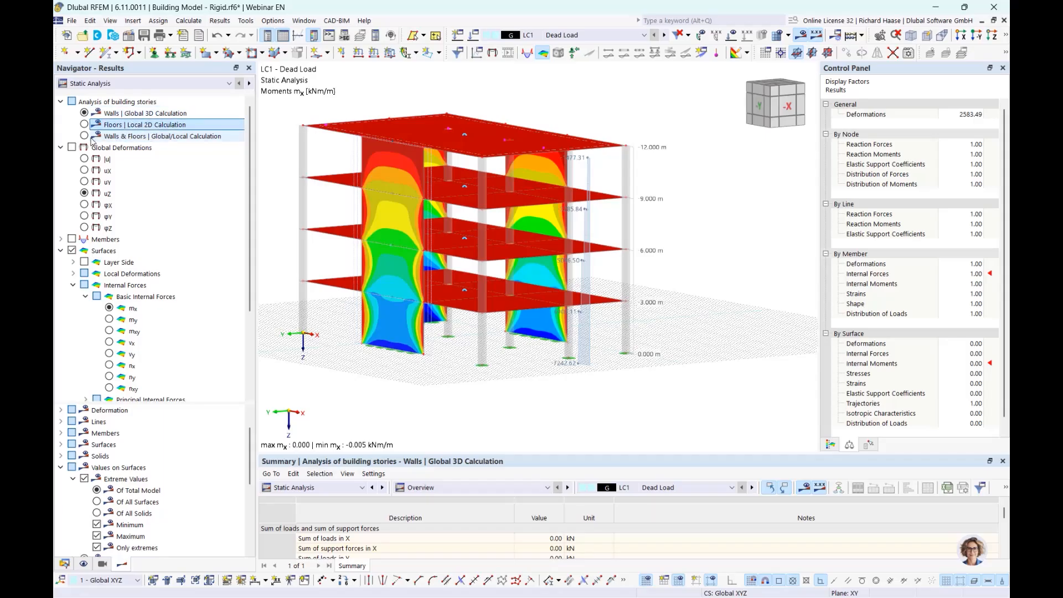
click(87, 137)
ctrl+middle_drag(621, 251, 732, 289)
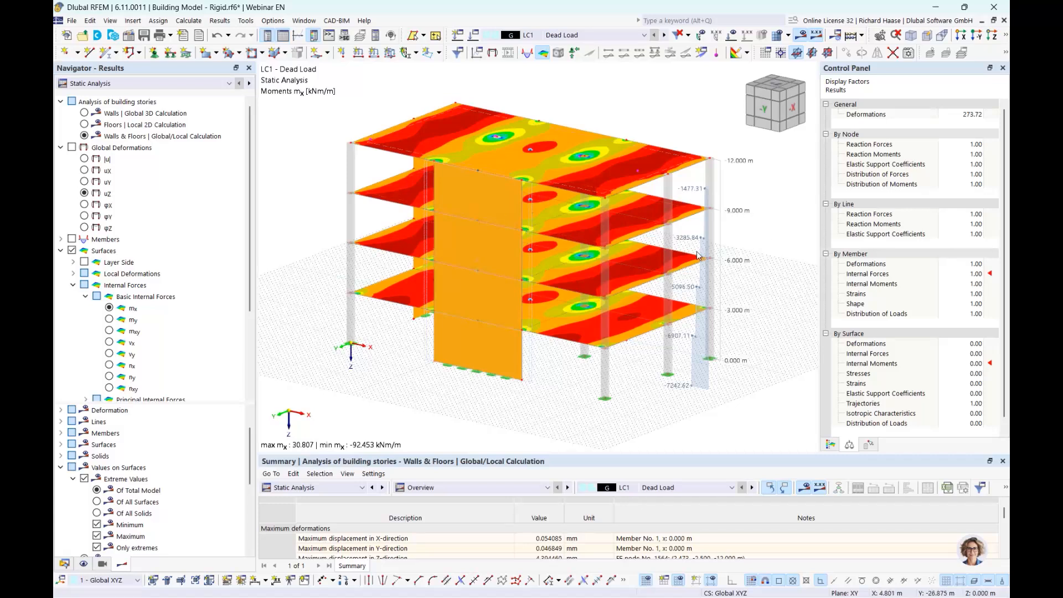
middle_drag(568, 232, 510, 234)
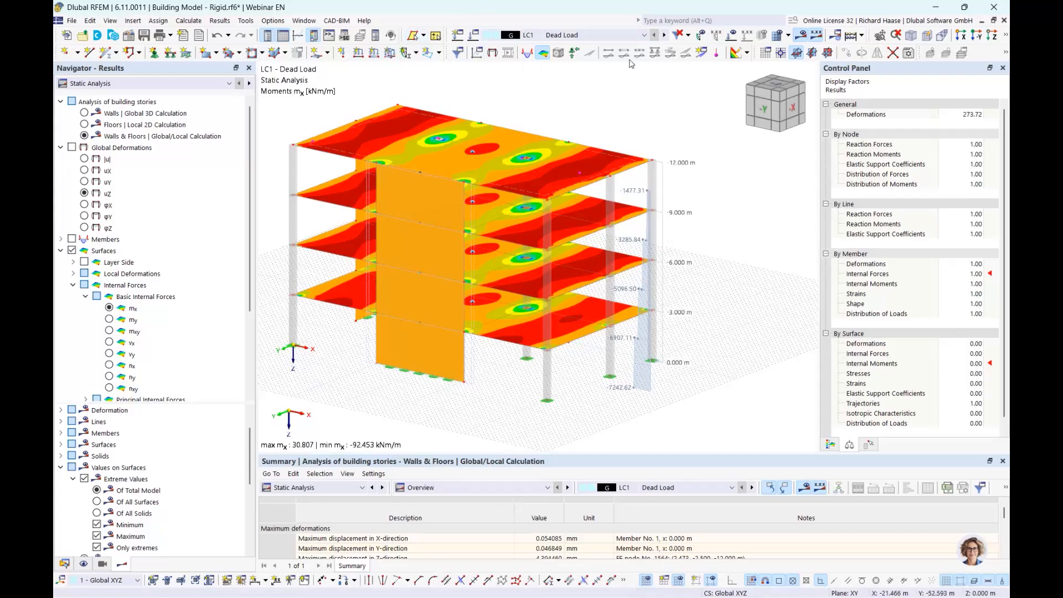
Step: Hide the results and display the loads of load case LC1 - Dead Load on the building model
click(802, 35)
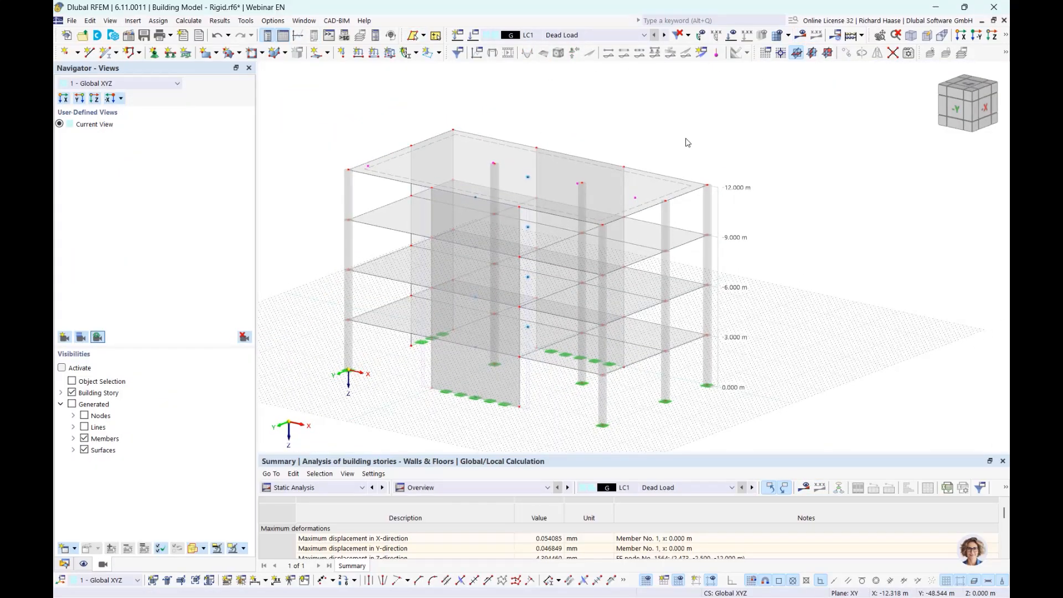
click(732, 35)
middle_drag(666, 160, 517, 135)
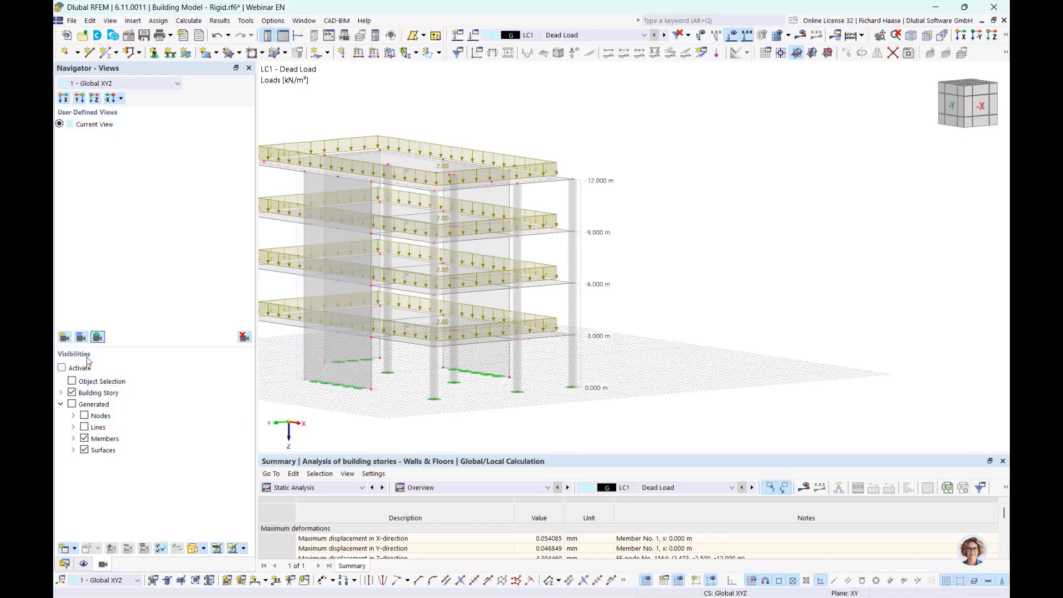
Step: Expand the Building Story visibilities and activate visibility mode for story 3 at -12.000 m
click(61, 405)
click(116, 394)
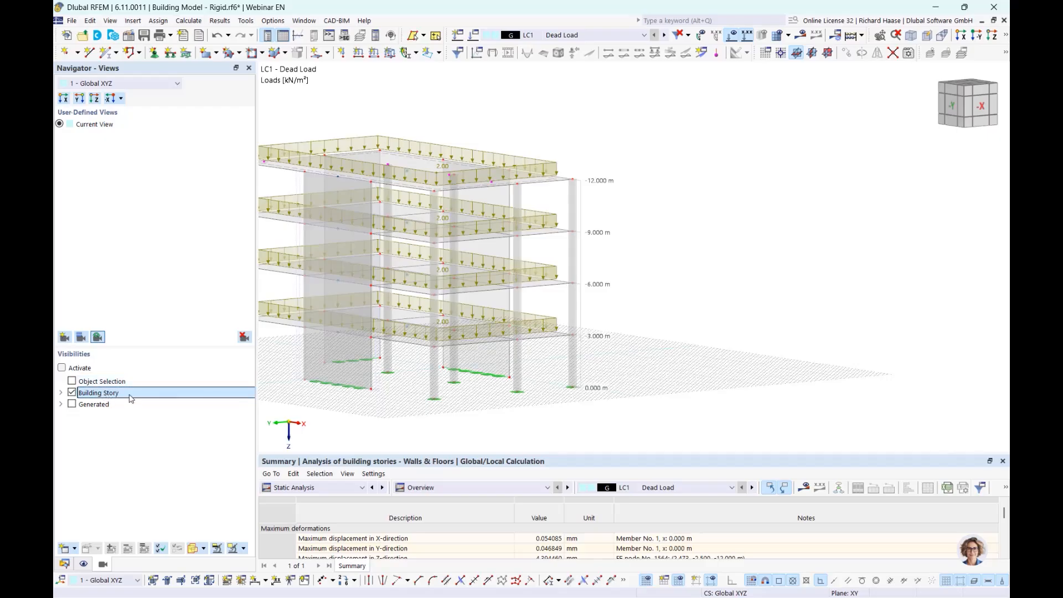
click(62, 394)
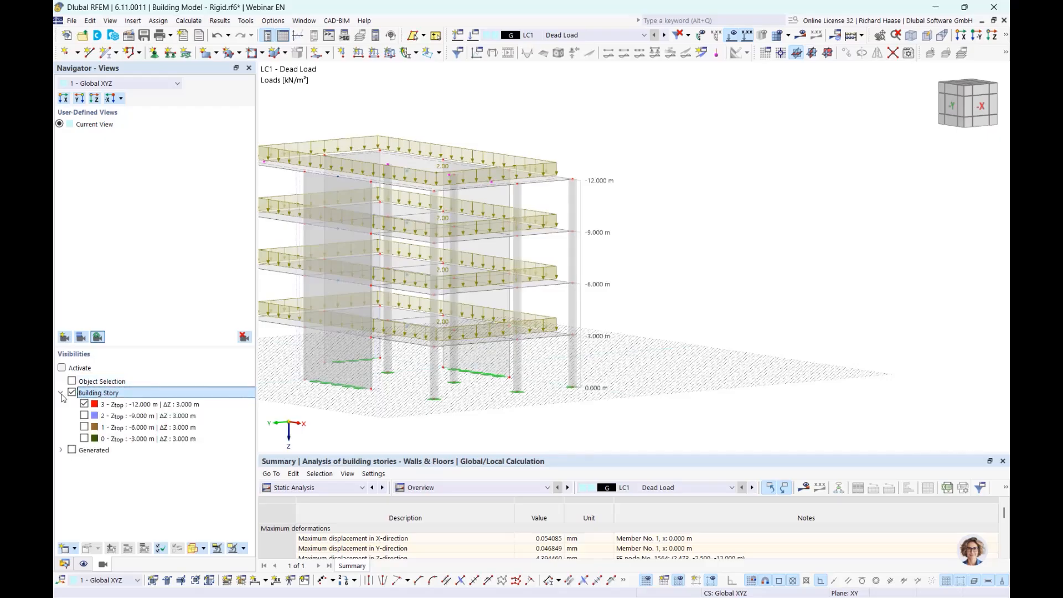
middle_drag(533, 417, 640, 400)
click(136, 405)
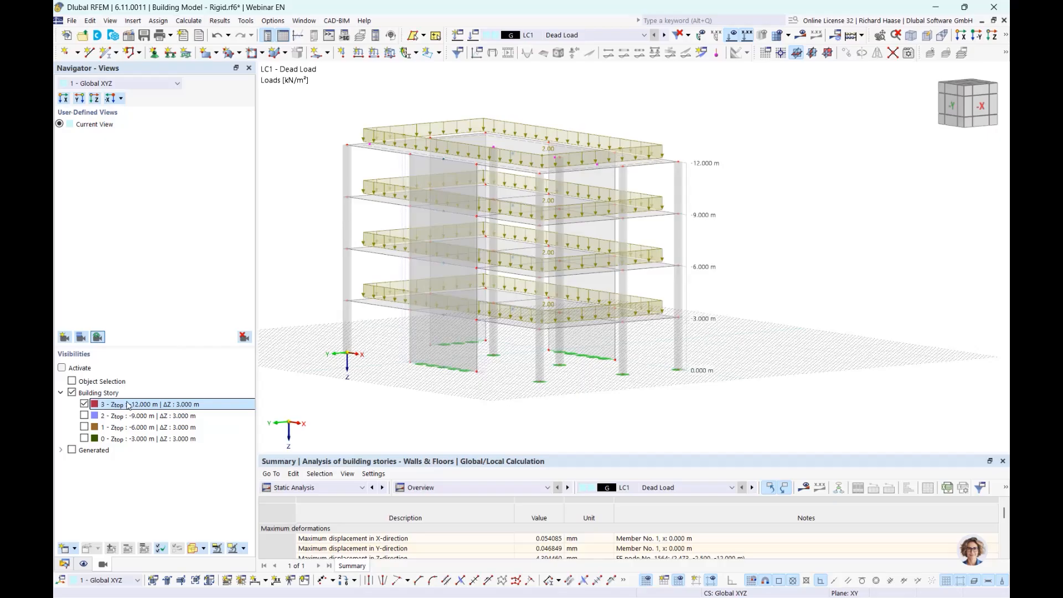
click(62, 367)
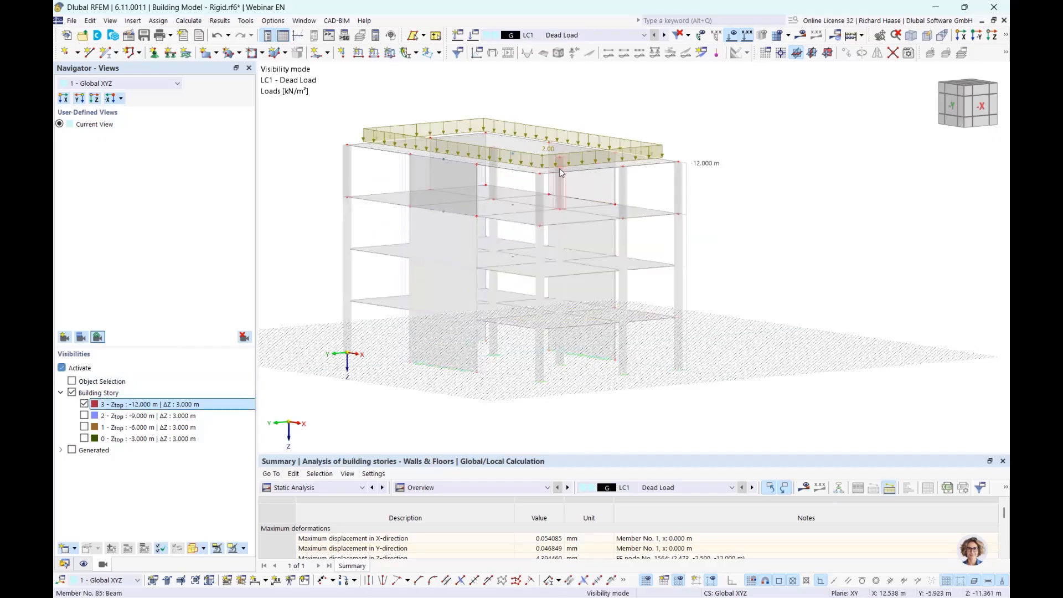
Step: Examine building stories 2, 1 and 0 one at a time, ending with only story 3 shown
click(84, 415)
click(84, 427)
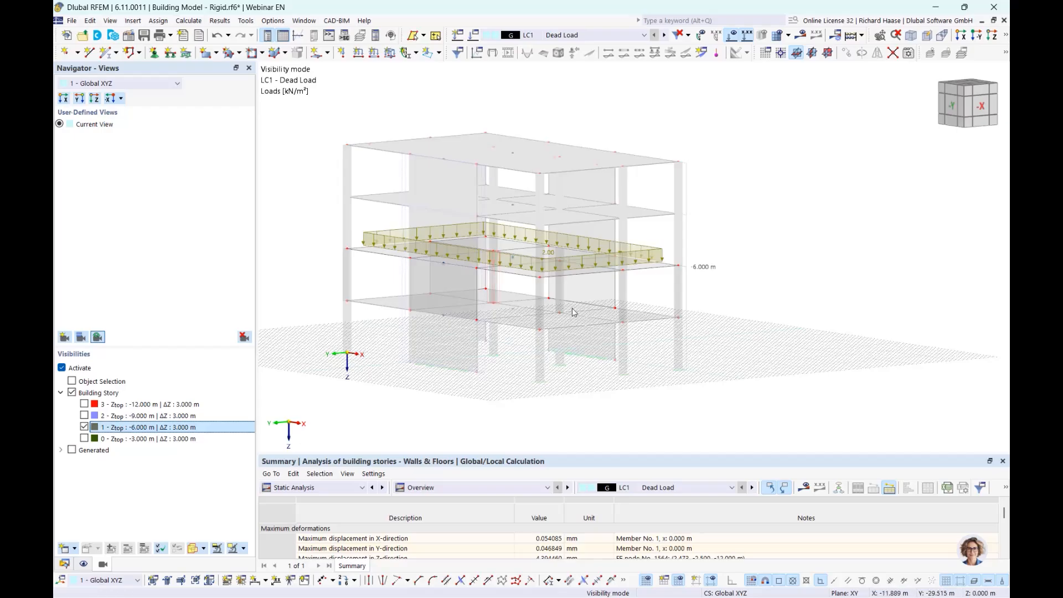
click(84, 439)
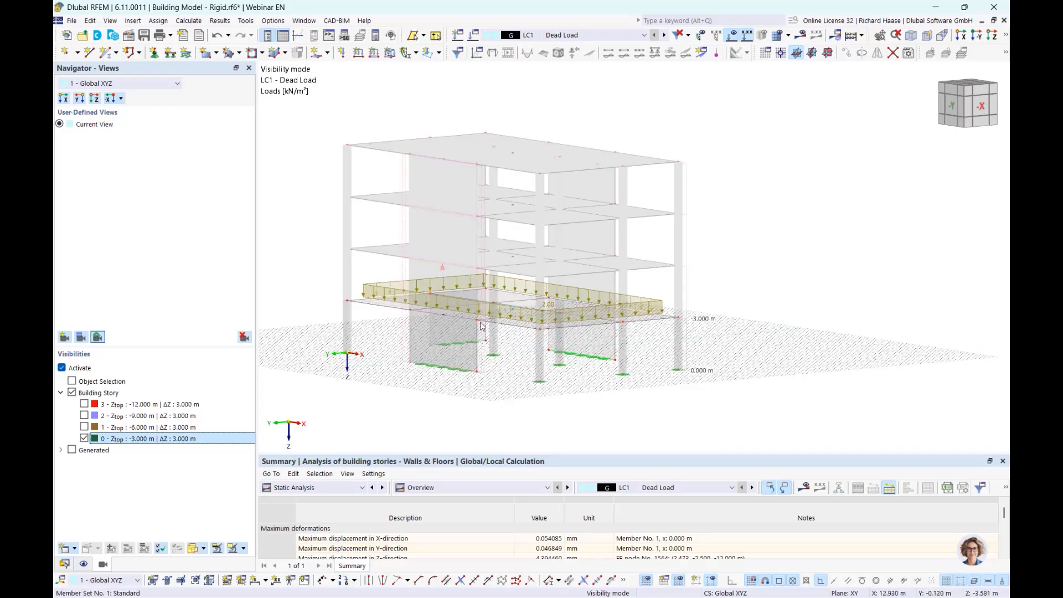
click(84, 439)
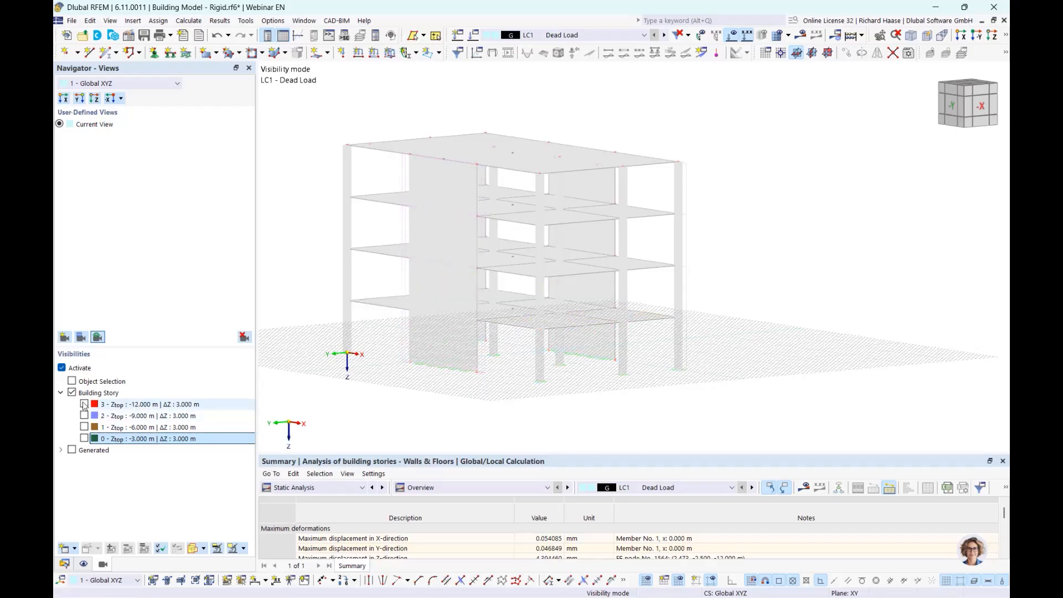
click(86, 405)
click(85, 404)
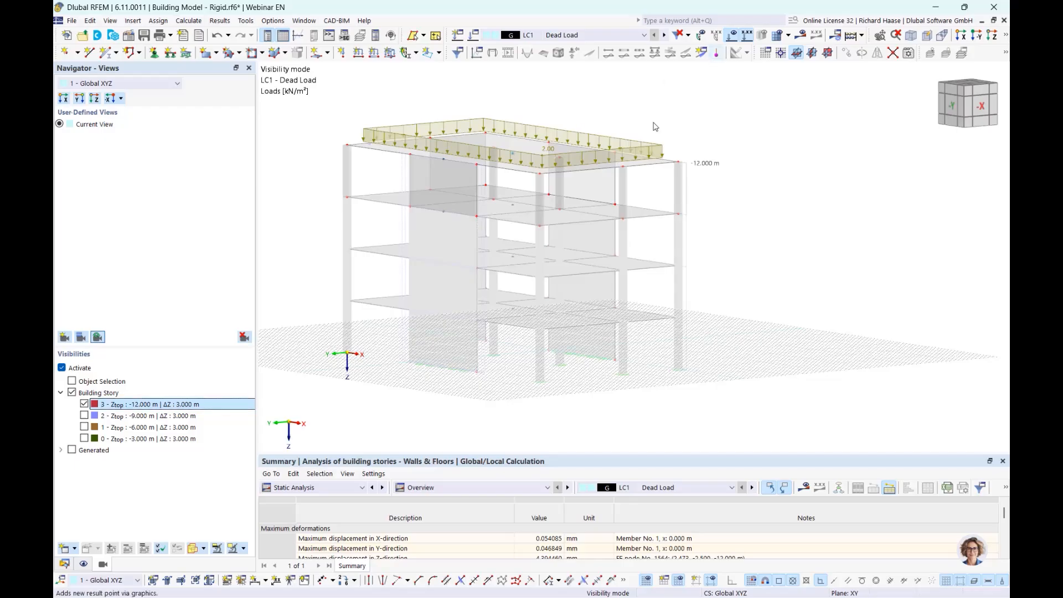
Step: Show the loads from the distribution surface for the top floor slab, surface No. 13, and inspect them on the walls and columns
scroll(588, 131, up, 3)
ctrl+middle_drag(637, 119, 686, 166)
mouse_move(682, 165)
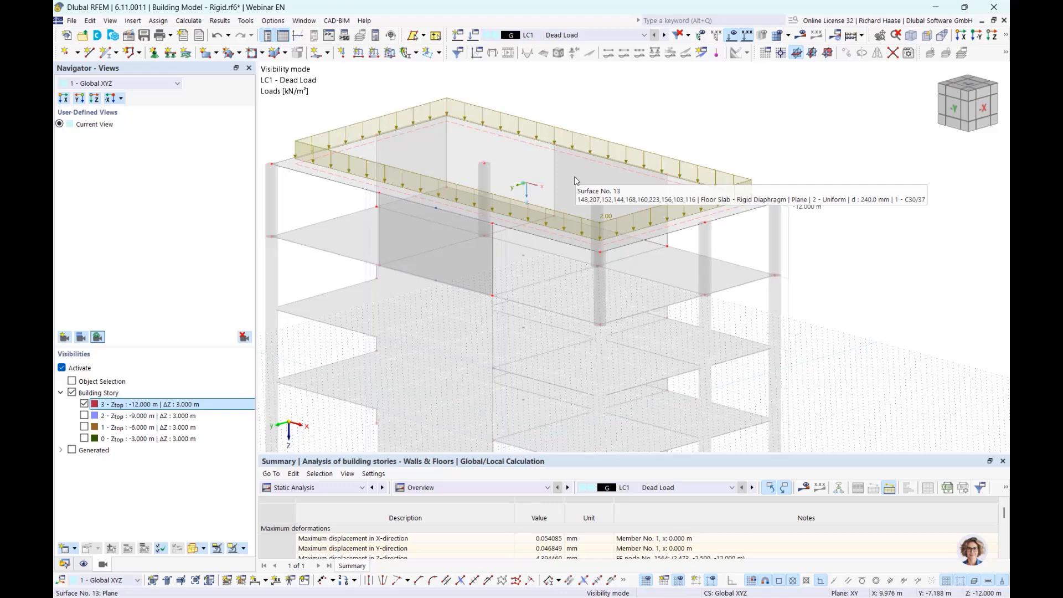
right_click(540, 171)
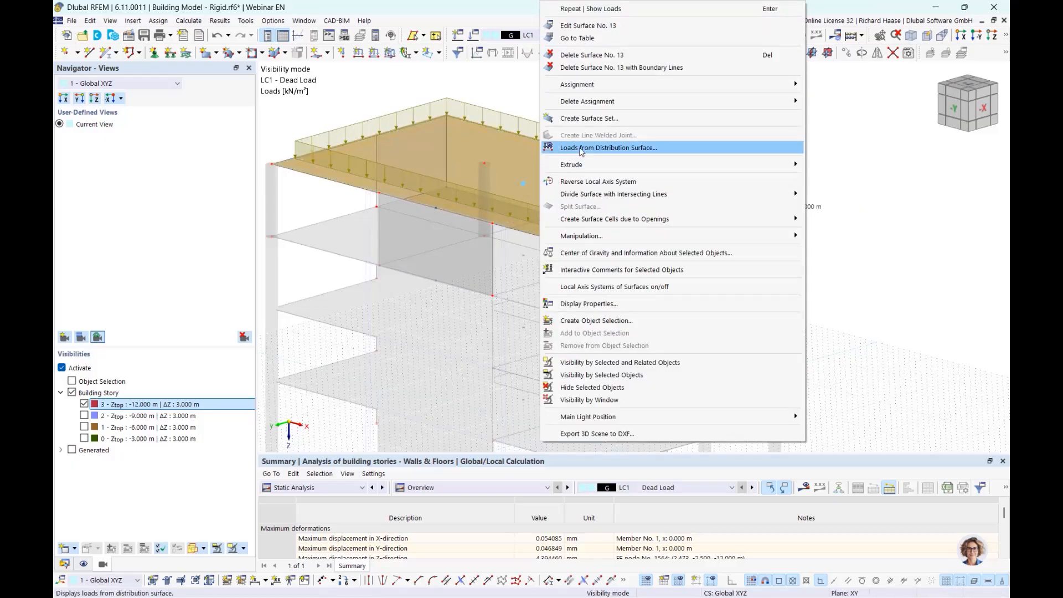
click(640, 150)
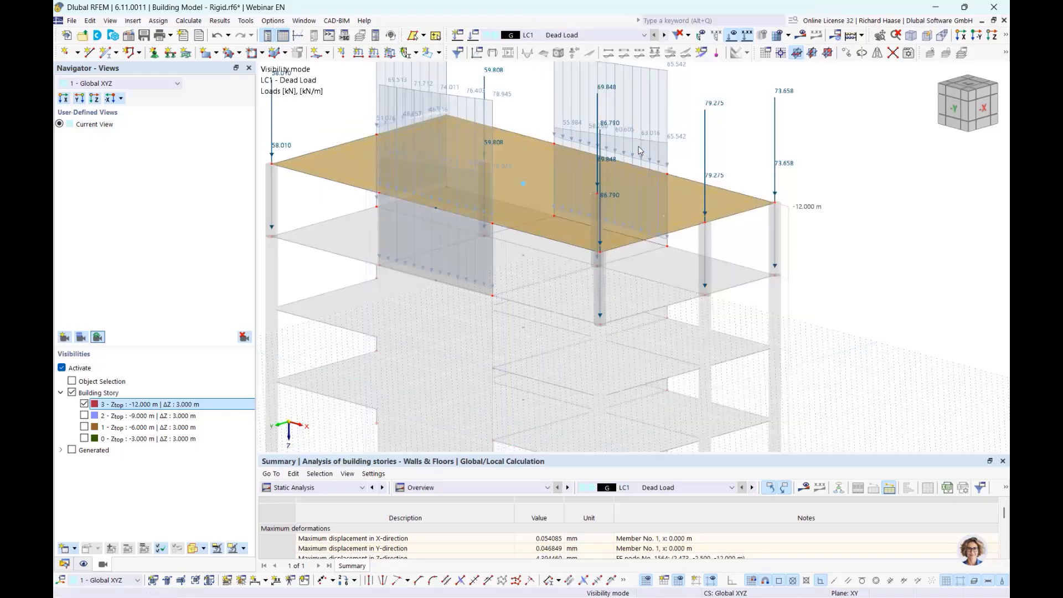
middle_drag(533, 213, 501, 280)
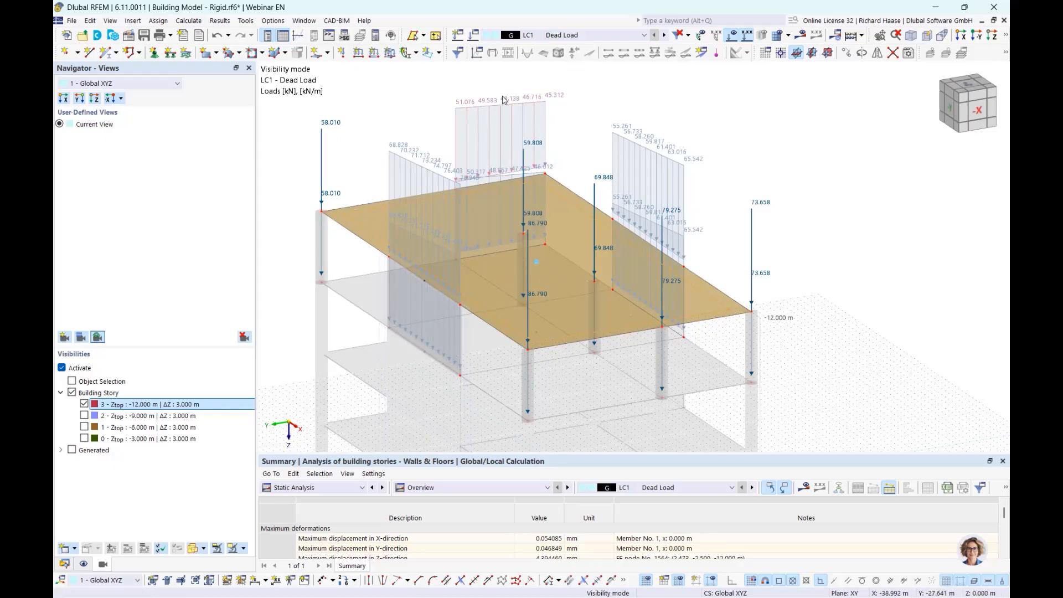
ctrl+middle_drag(764, 235, 741, 267)
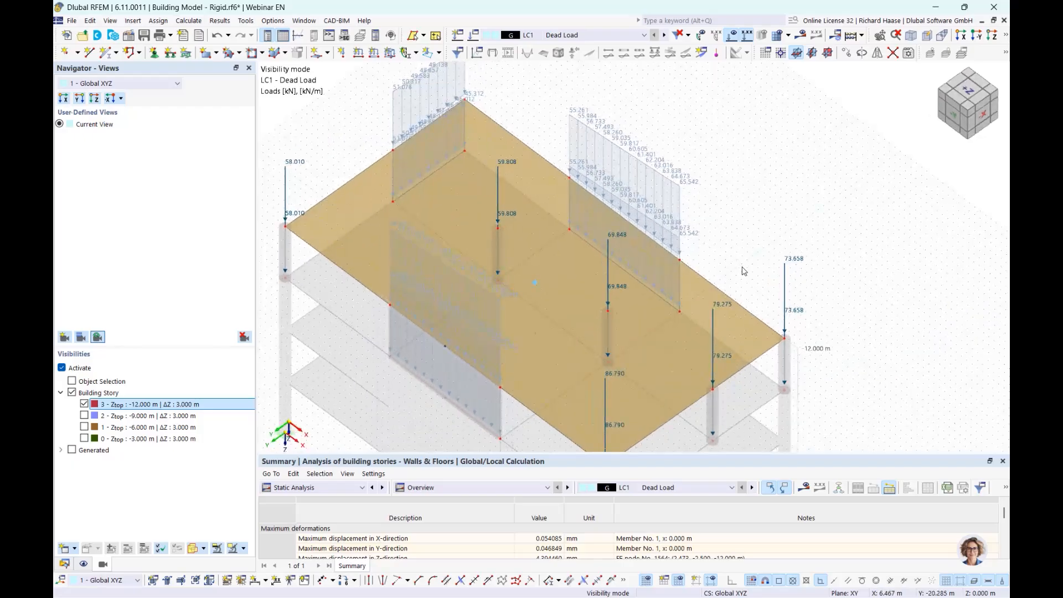
Step: Review the load transfer settings of surface No. 13, keeping the direction Isotropic | FEA, and close its properties
double_click(650, 307)
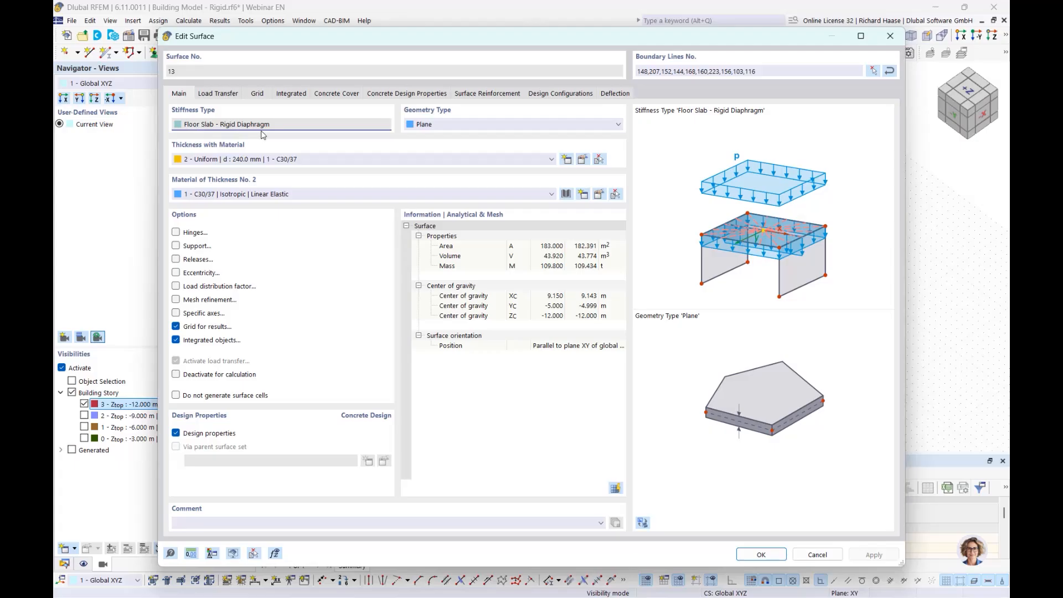
click(218, 94)
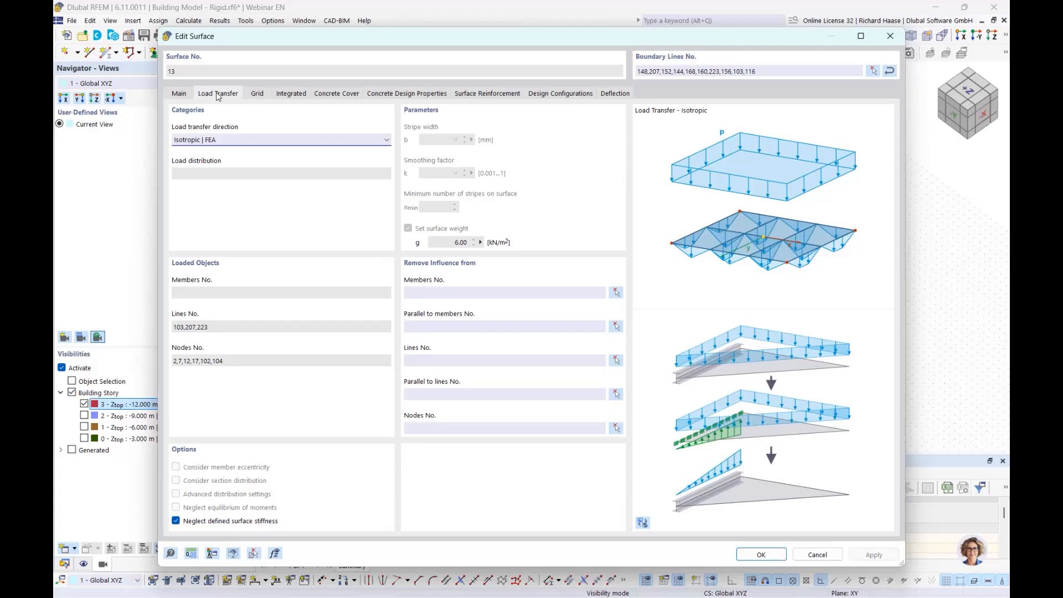
click(215, 143)
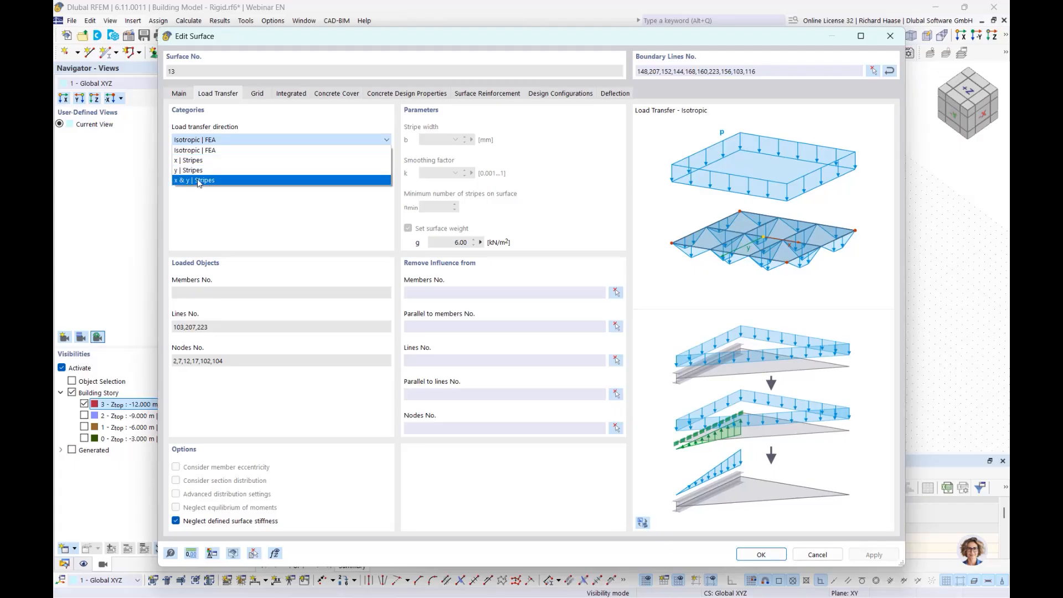
click(222, 152)
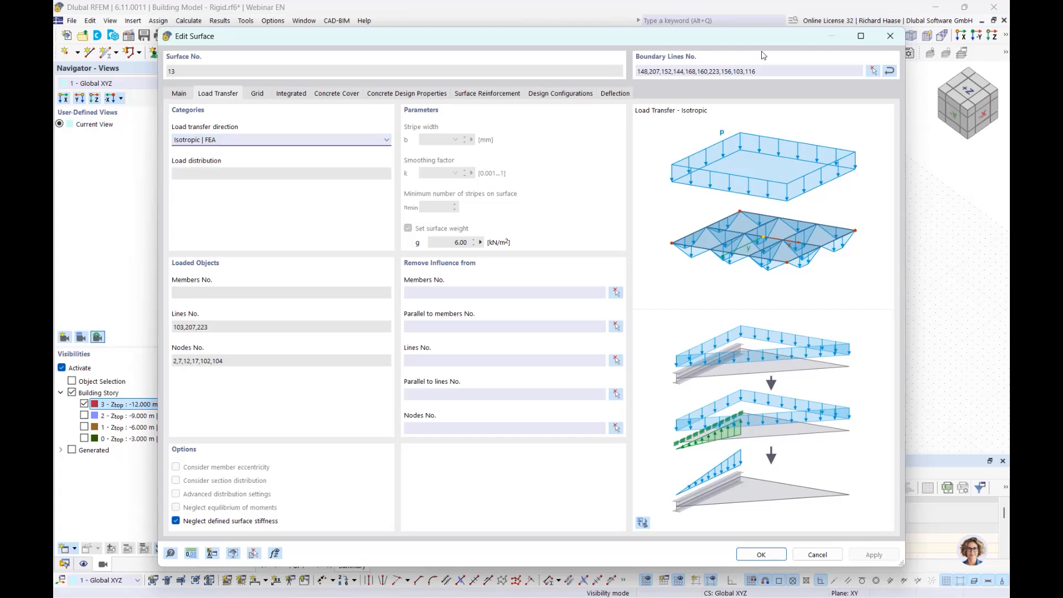
click(891, 35)
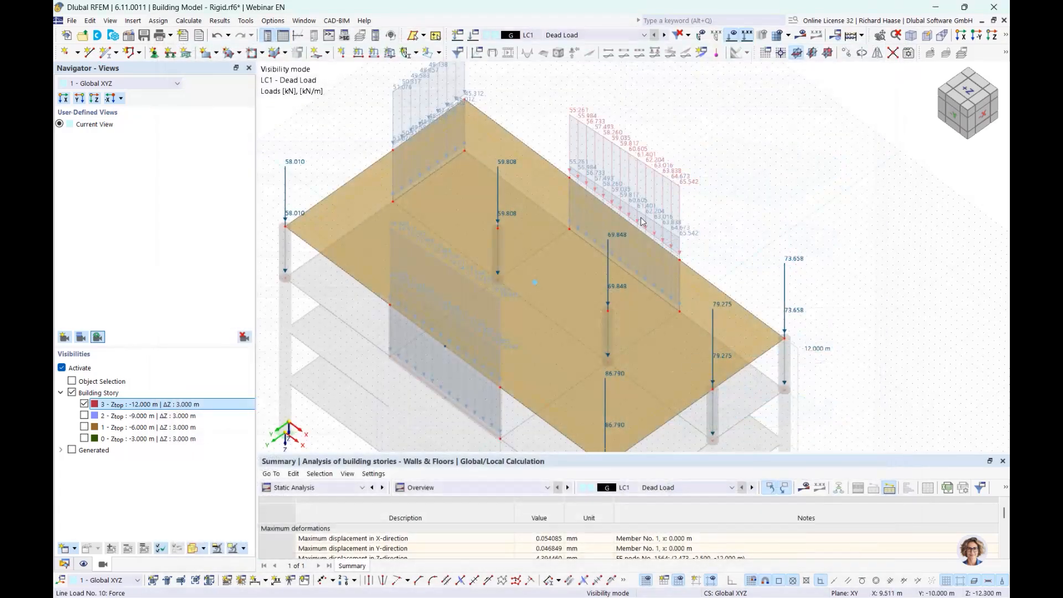
Step: Restore the area load display on the top slab in place of its distributed loads and deselect the slab
right_click(535, 231)
click(598, 149)
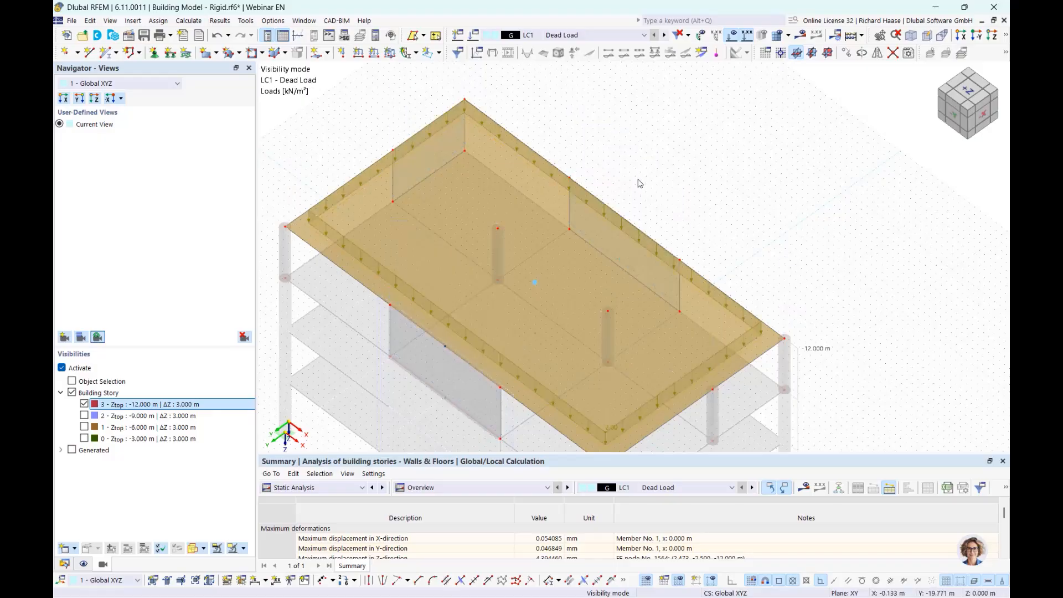
ctrl+middle_drag(639, 181, 650, 113)
click(671, 124)
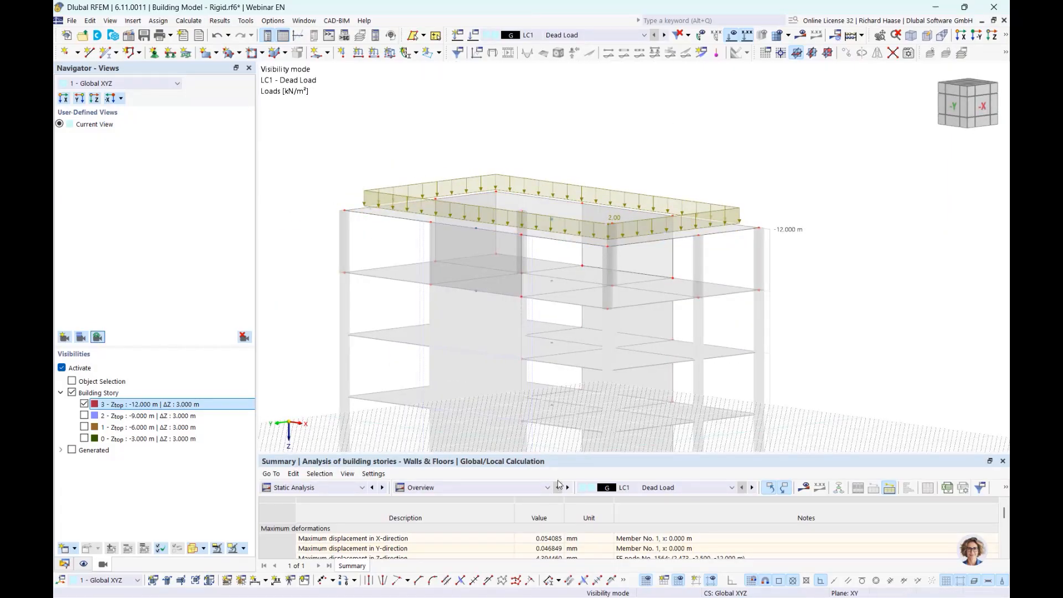
middle_drag(766, 364, 768, 366)
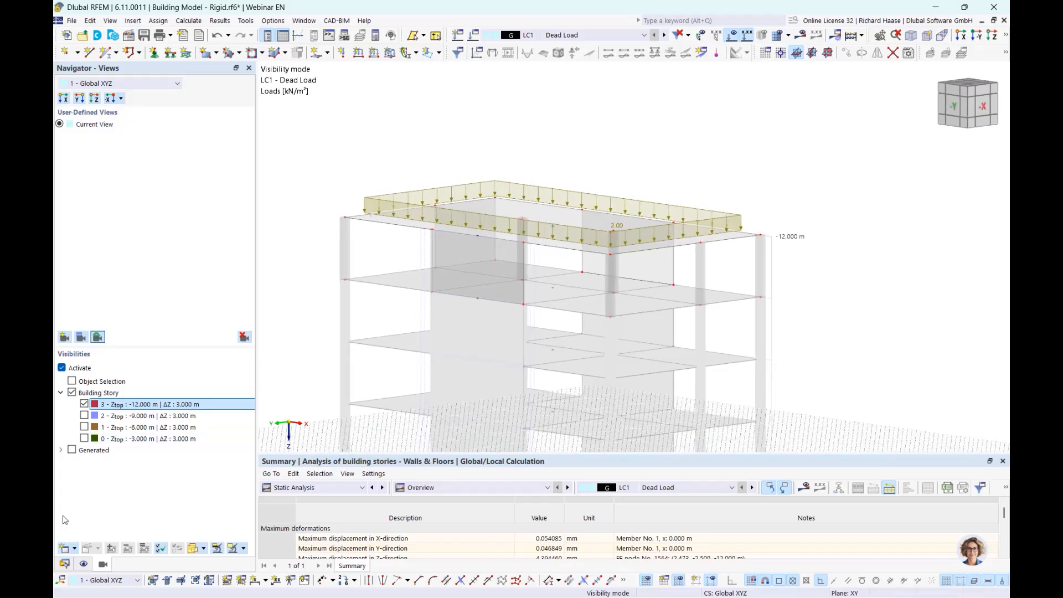
Step: Expand the Shear Walls entry of the Building Model in the model data and bring the whole building into view
click(65, 564)
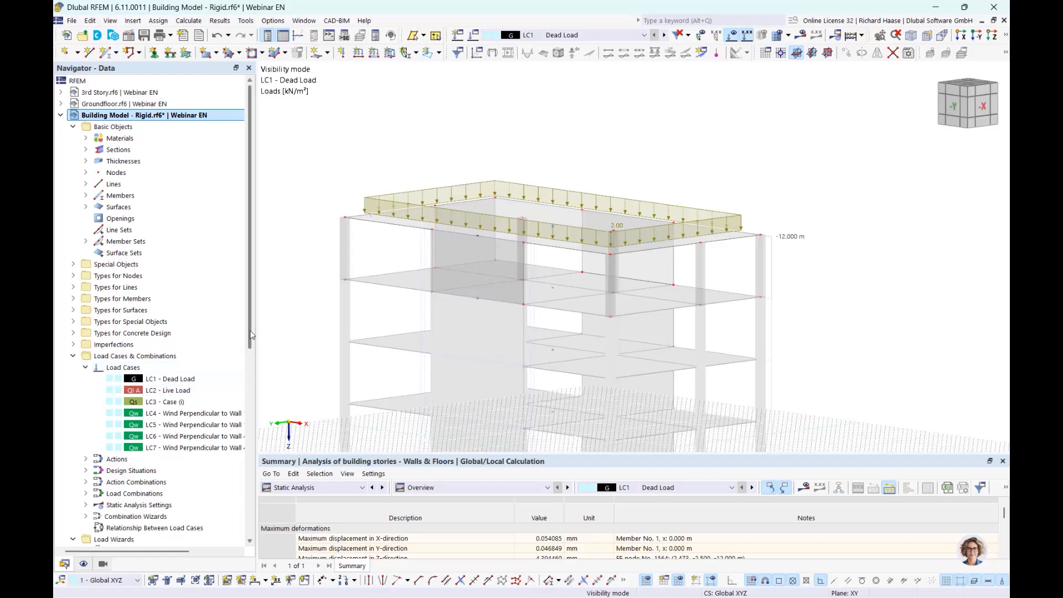
scroll(252, 365, down, 2)
scroll(211, 432, down, 8)
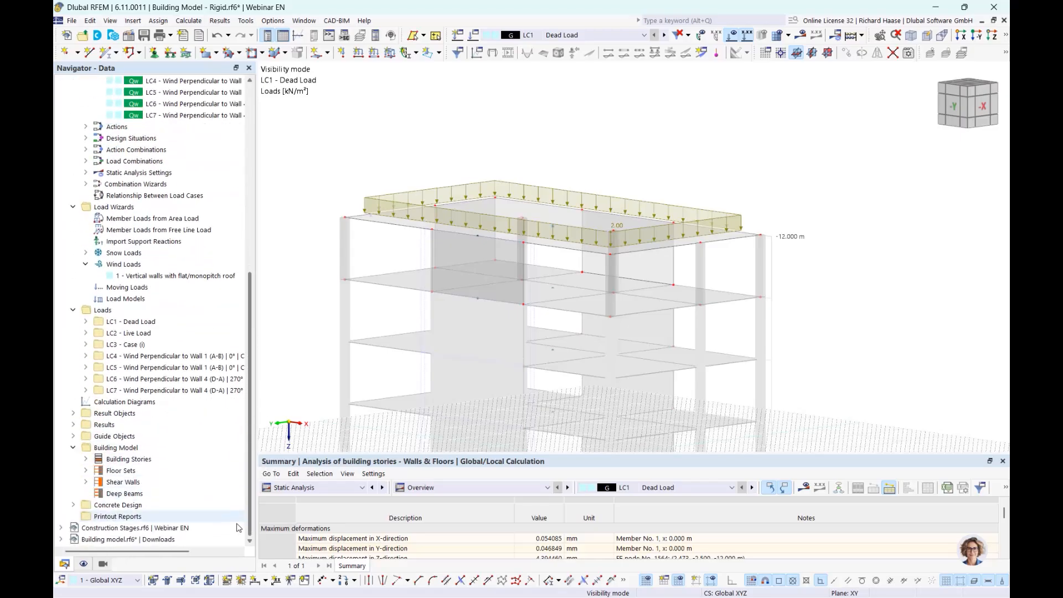
click(184, 461)
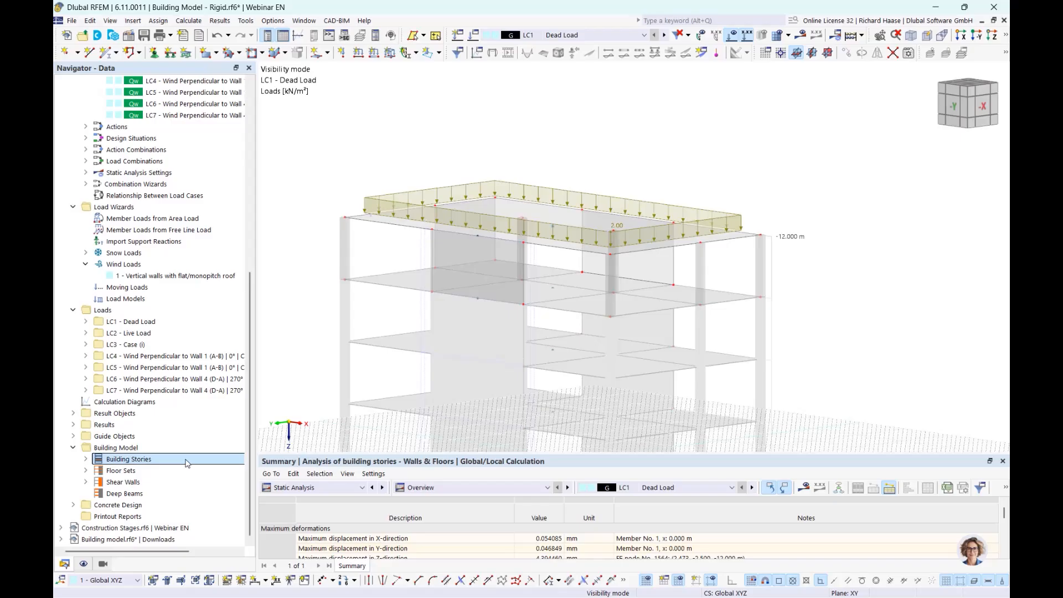
click(147, 484)
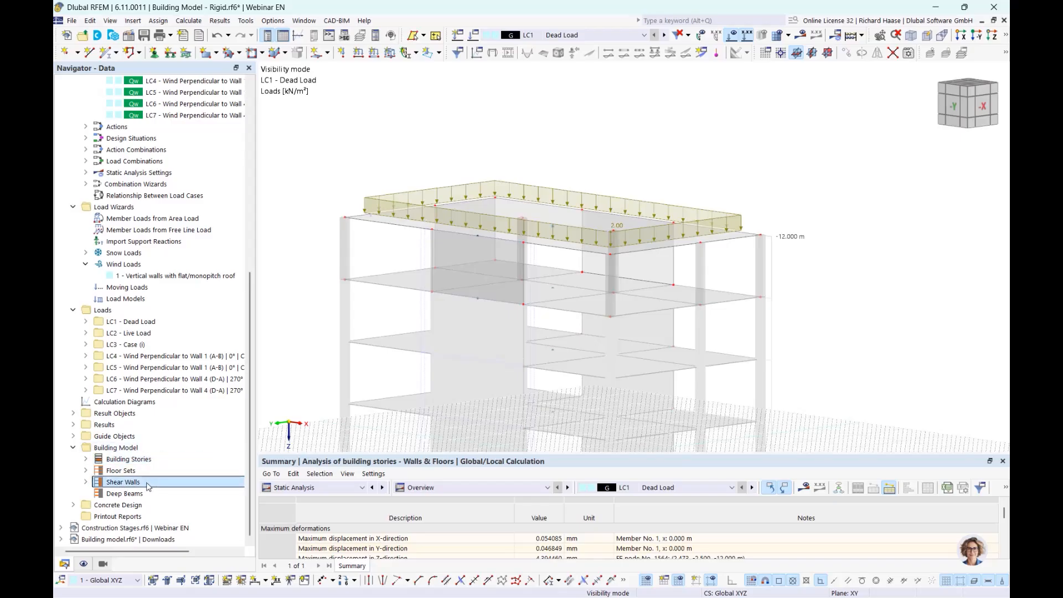
click(89, 483)
scroll(580, 269, down, 3)
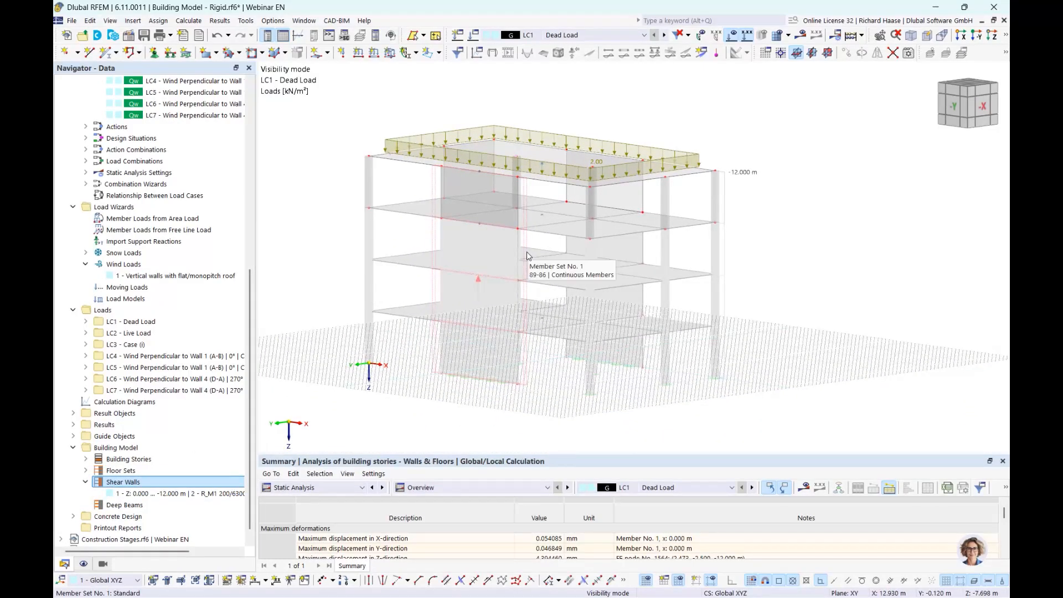
Step: Cancel the visibility mode so that all objects of the building are displayed
click(1004, 35)
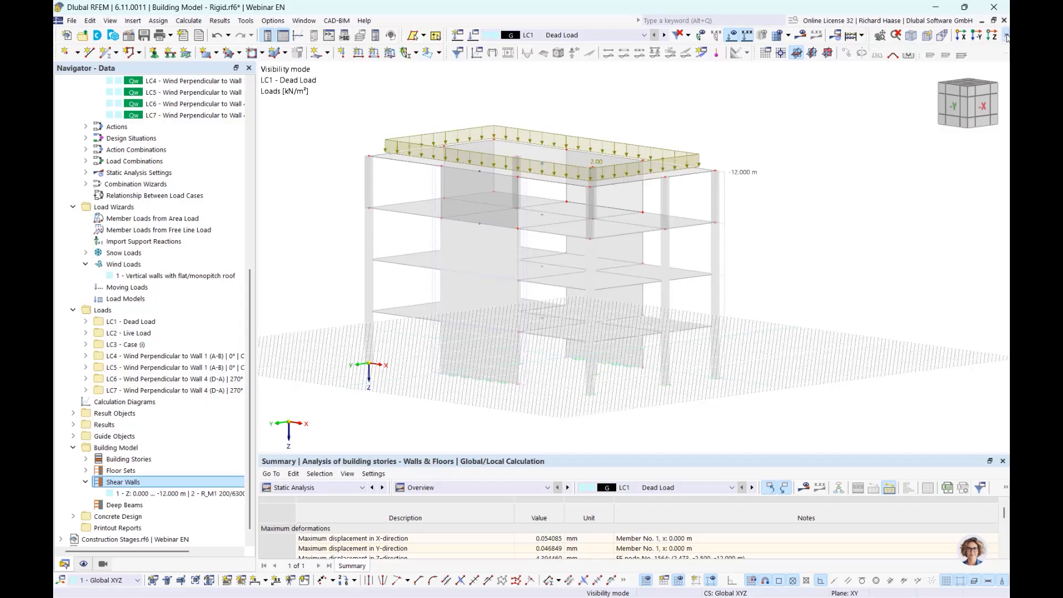
click(914, 50)
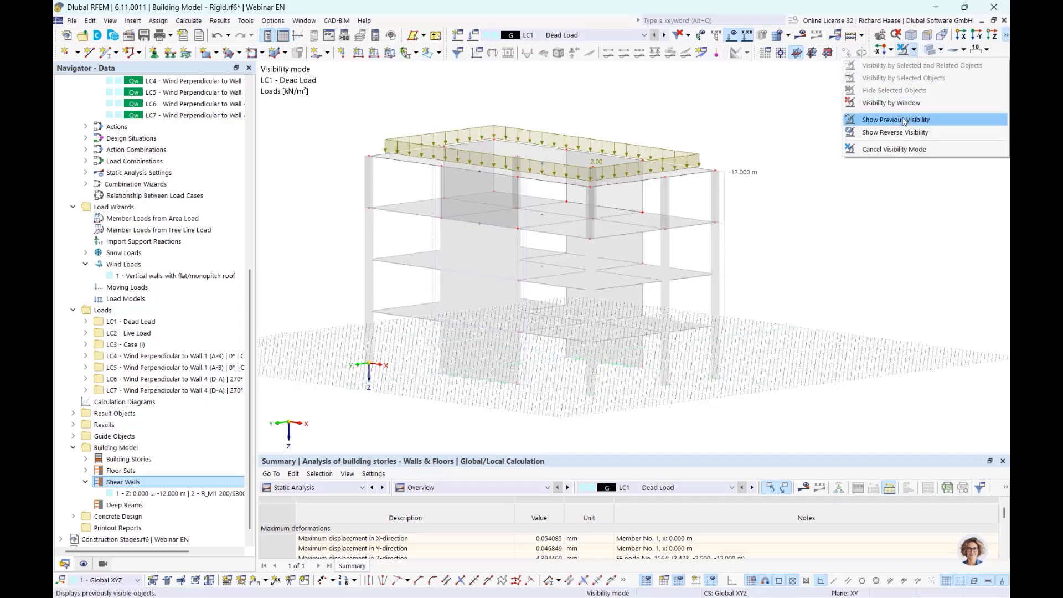
click(886, 149)
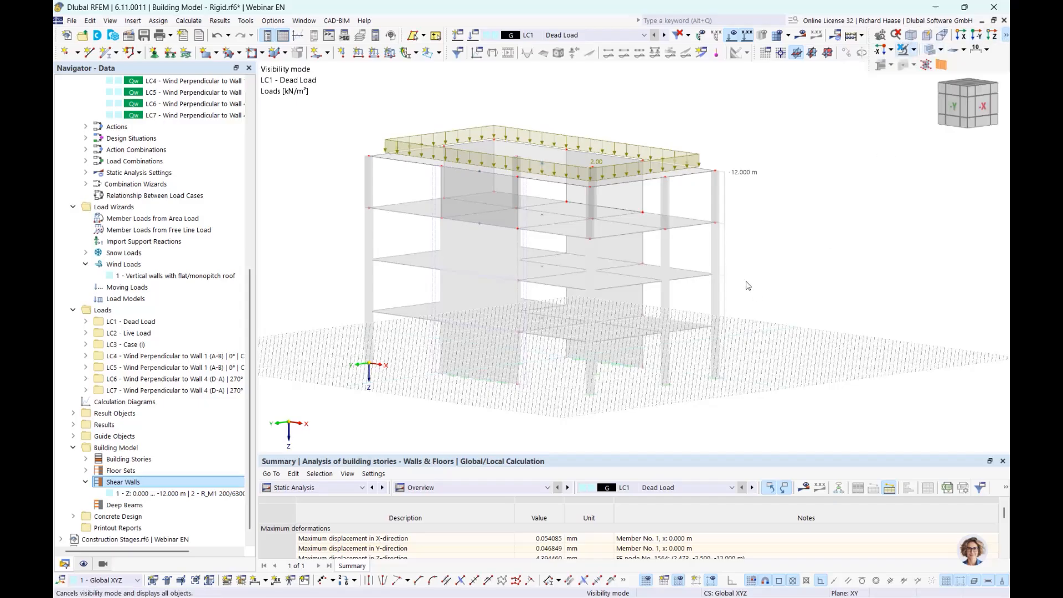
Step: Review the properties of shear wall No. 1, including its assignable object types Surfaces / Cells and Members, and close them without changes
click(168, 493)
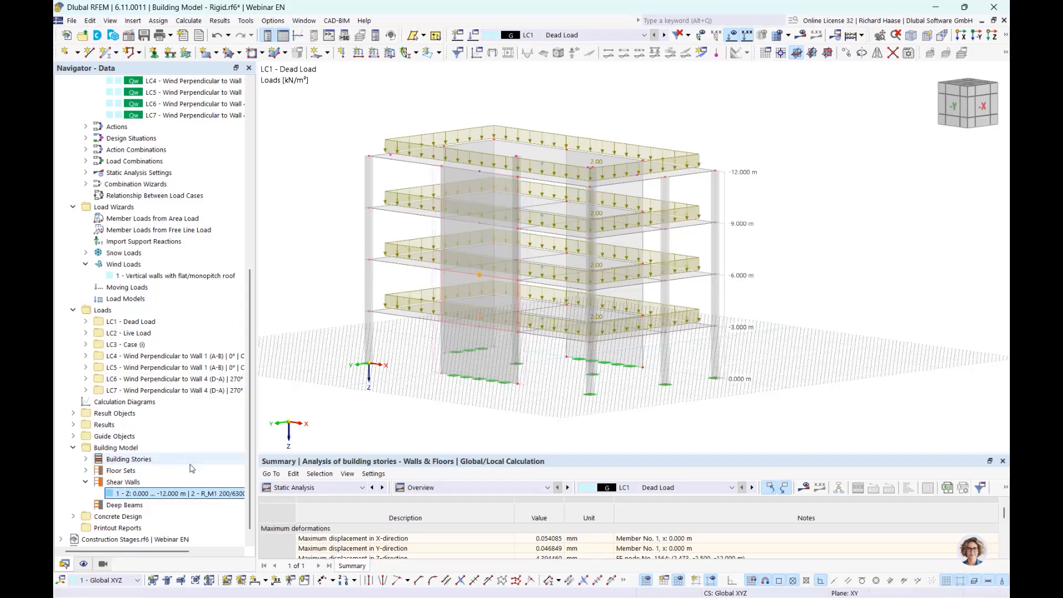
double_click(178, 494)
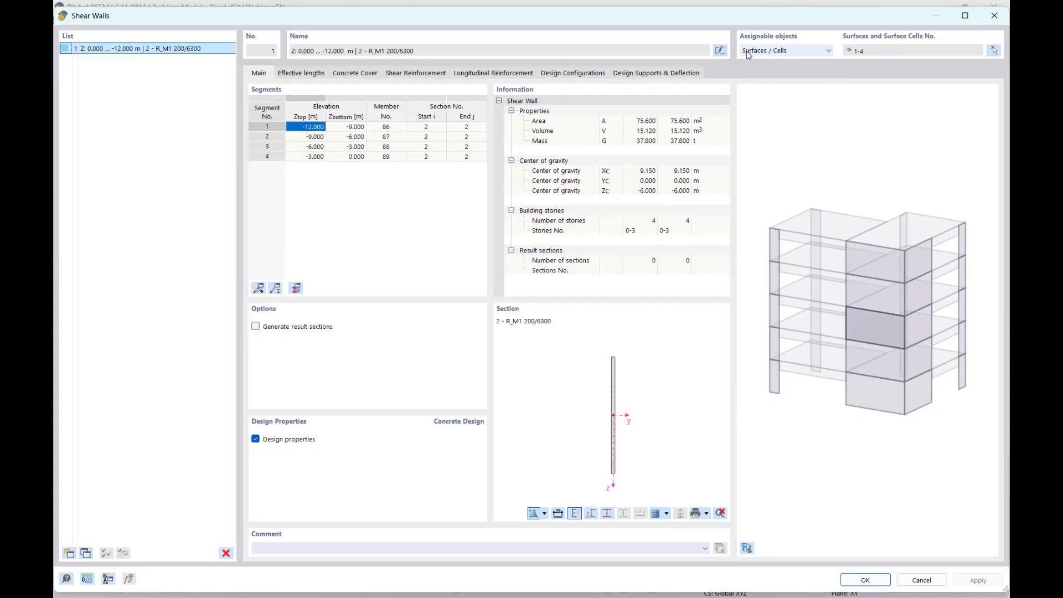
click(794, 54)
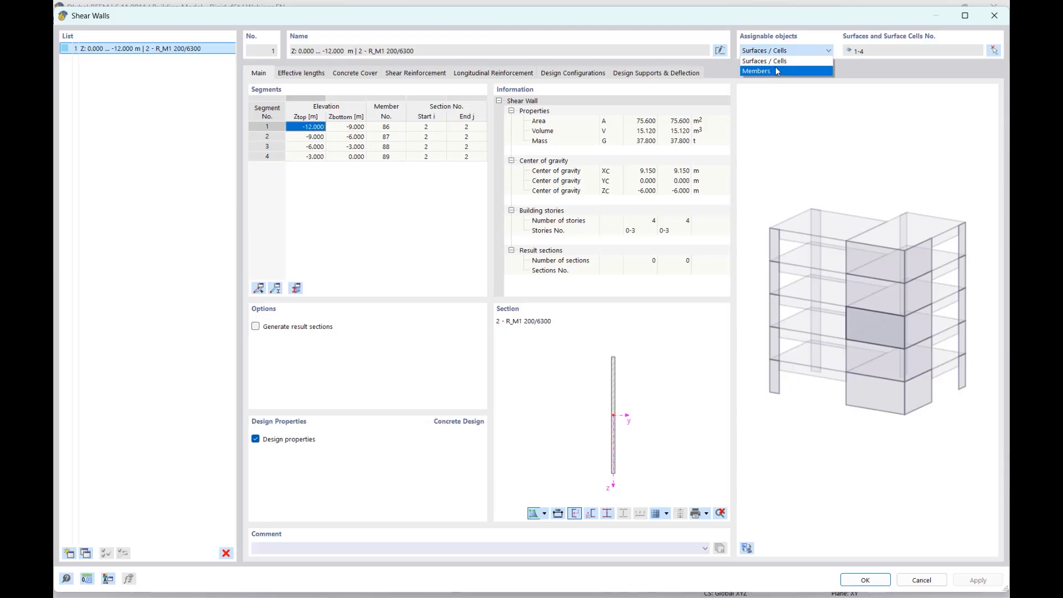
click(814, 22)
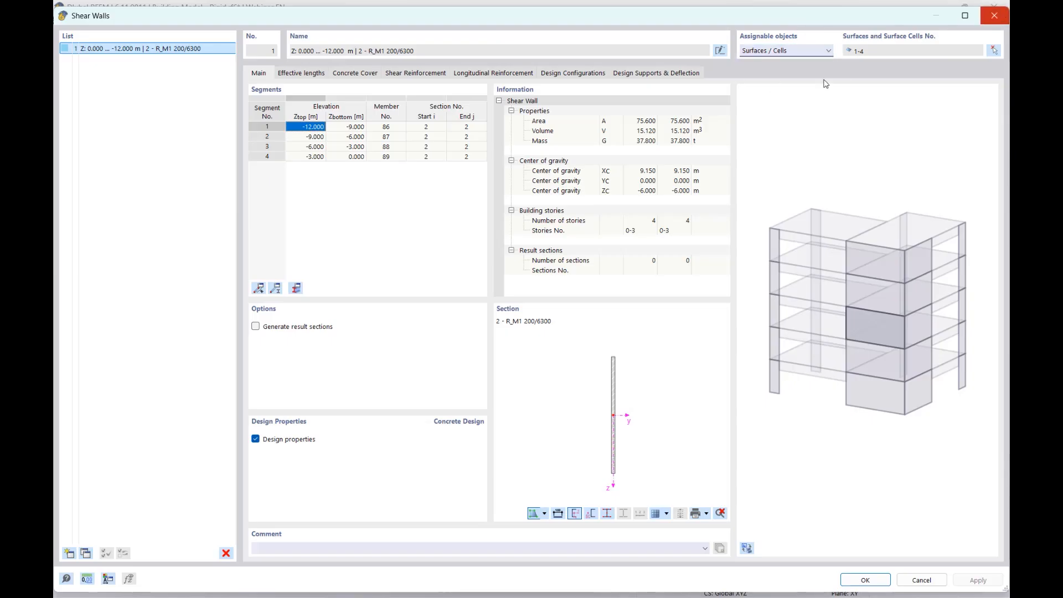
click(995, 15)
Step: List the model's members in the model data and highlight shear wall member No. 86
scroll(199, 302, up, 10)
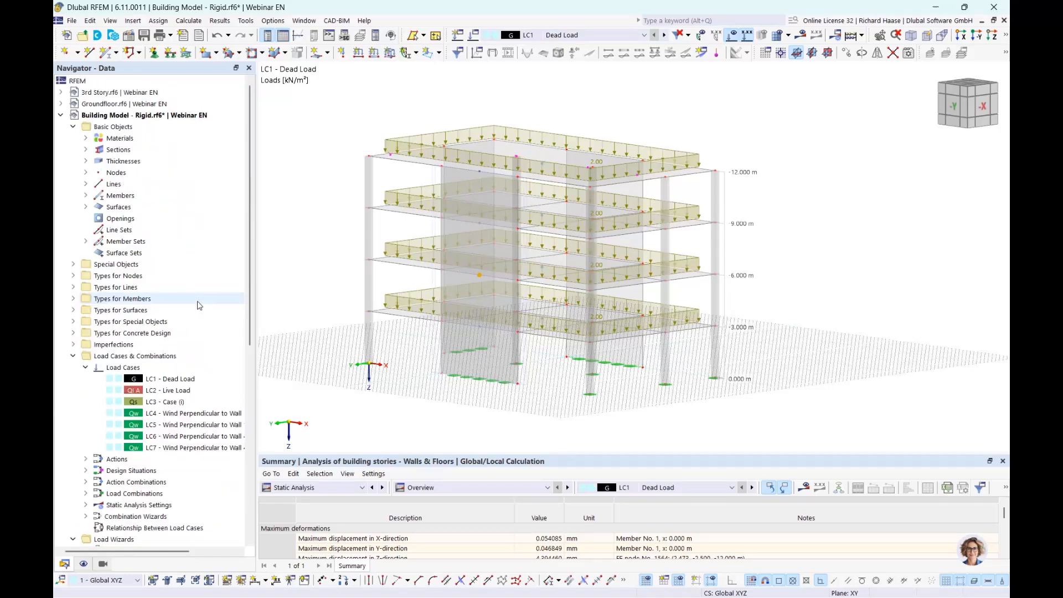
click(86, 195)
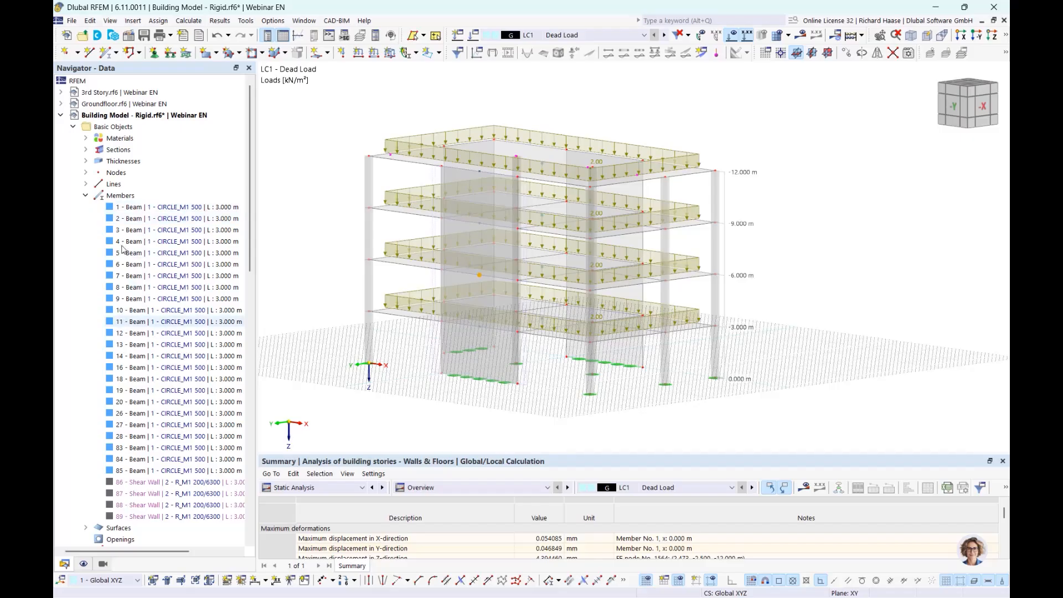
scroll(155, 465, down, 1)
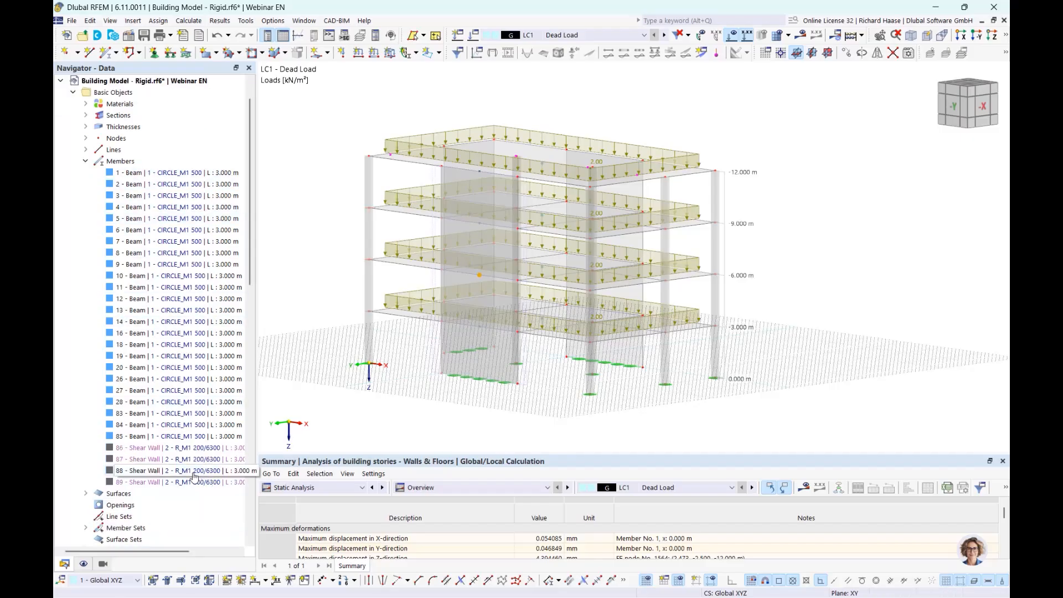
click(145, 448)
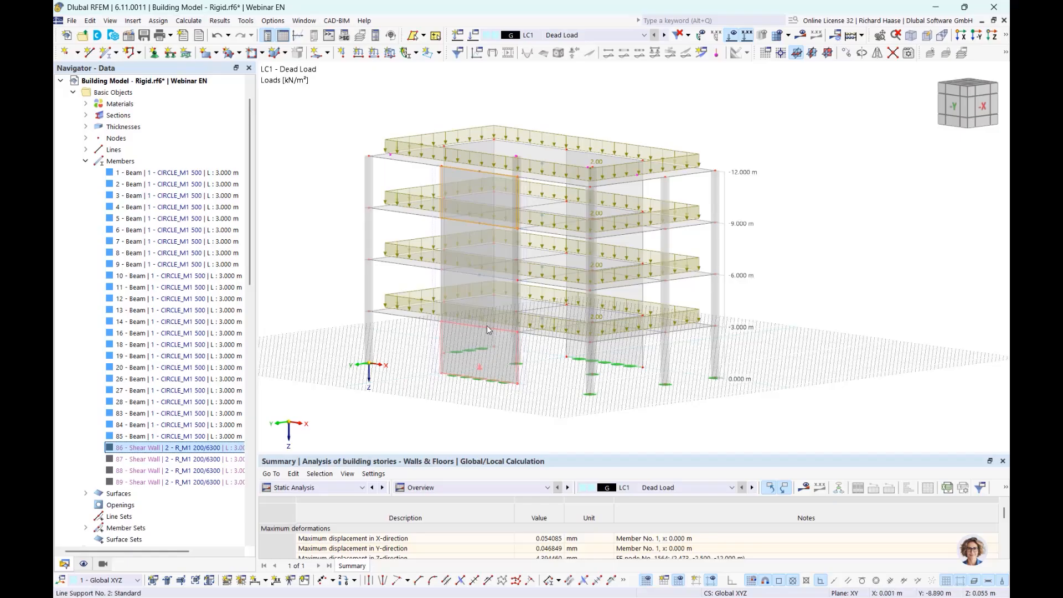
Step: Inspect the main properties and the stress and force integration settings of shear wall member No. 86, and close them
scroll(159, 380, down, 3)
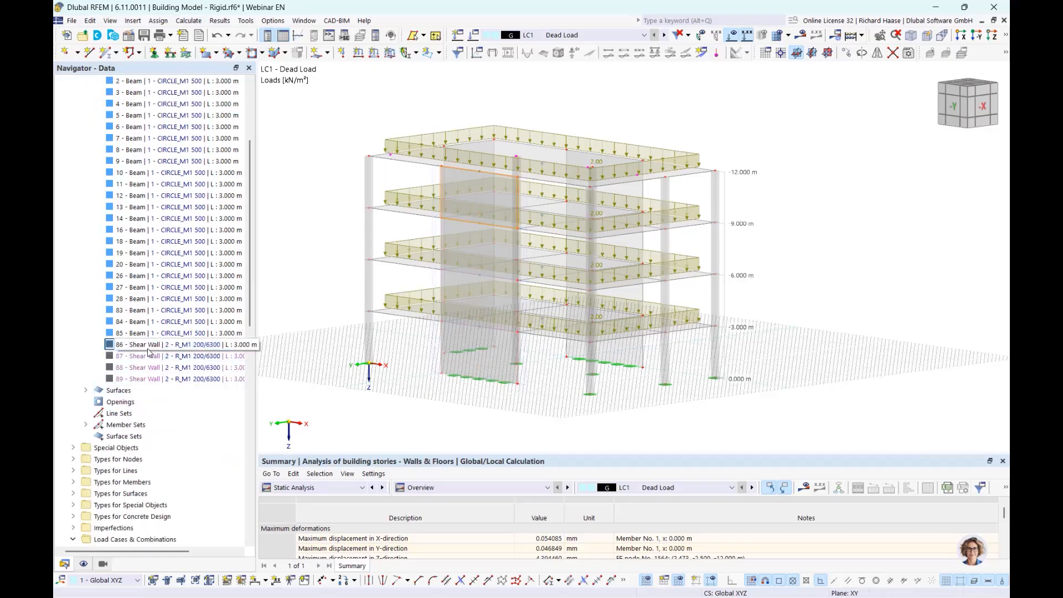
double_click(209, 351)
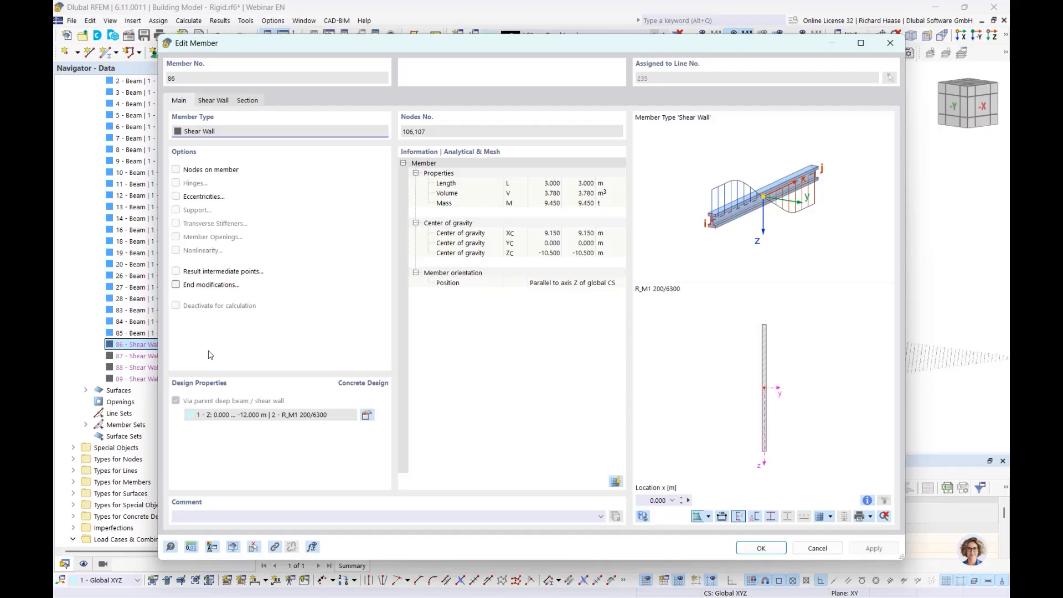
click(214, 102)
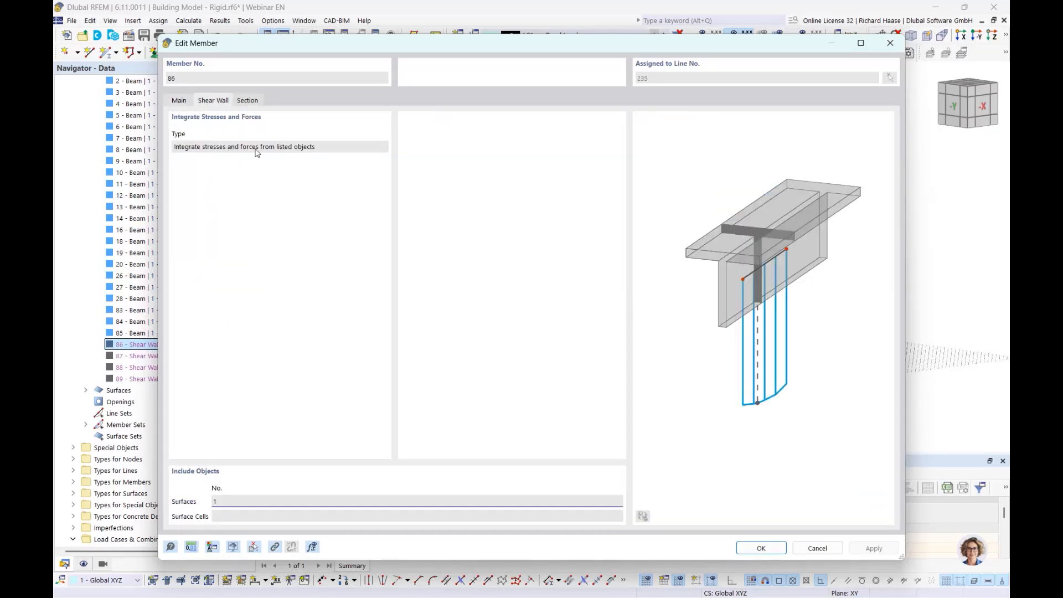
click(184, 102)
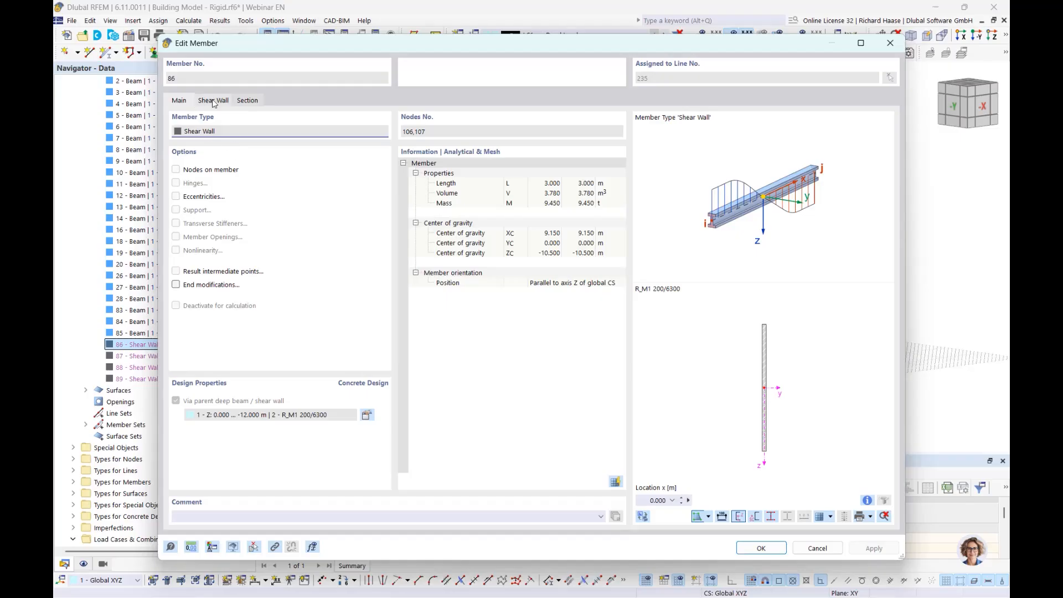
click(214, 101)
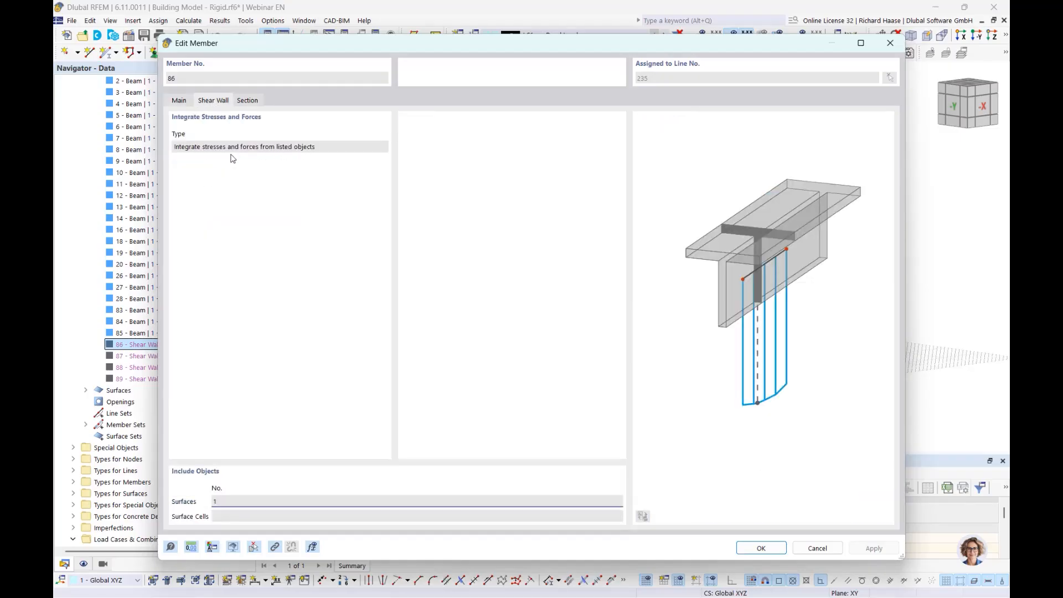
click(890, 44)
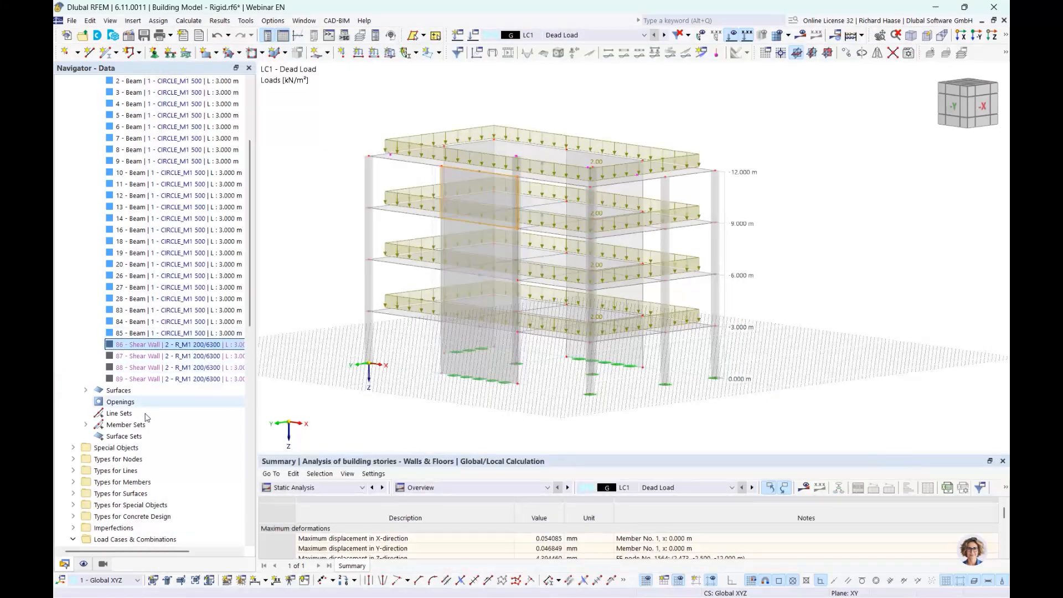
Step: Expand the member sets in the model data and highlight the continuous member set 89-86 on the building
click(85, 426)
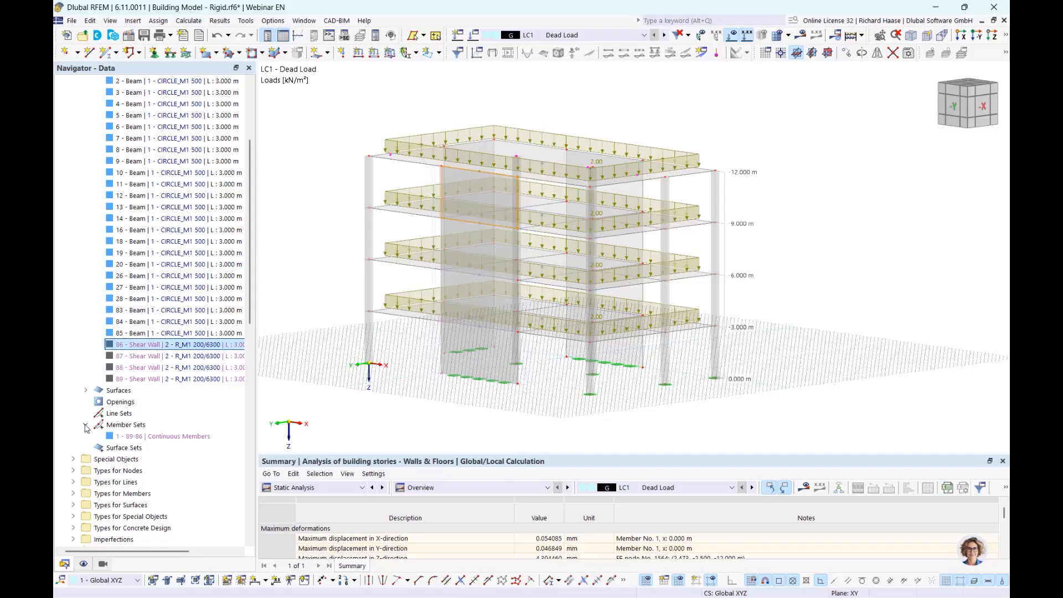
click(186, 437)
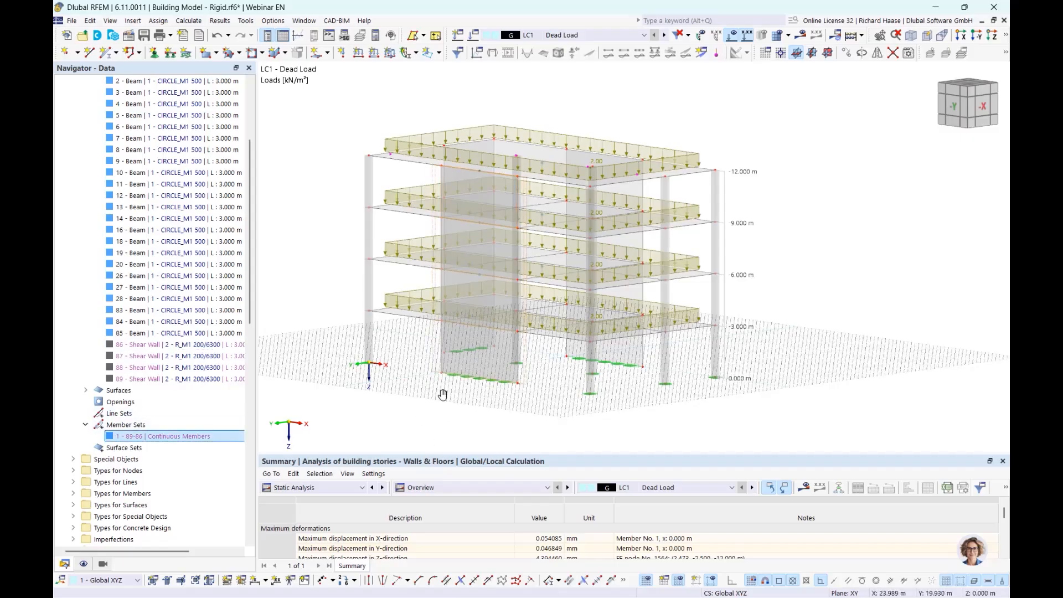
middle_drag(441, 397, 493, 335)
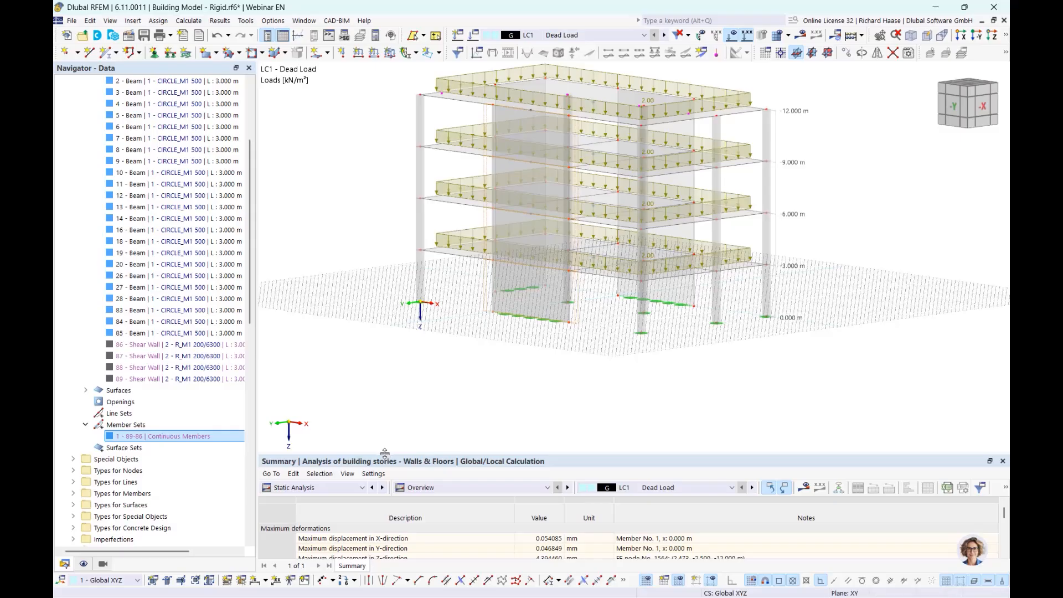
Step: Enlarge the results table and show the static analysis Results by Stories
drag(386, 455, 379, 331)
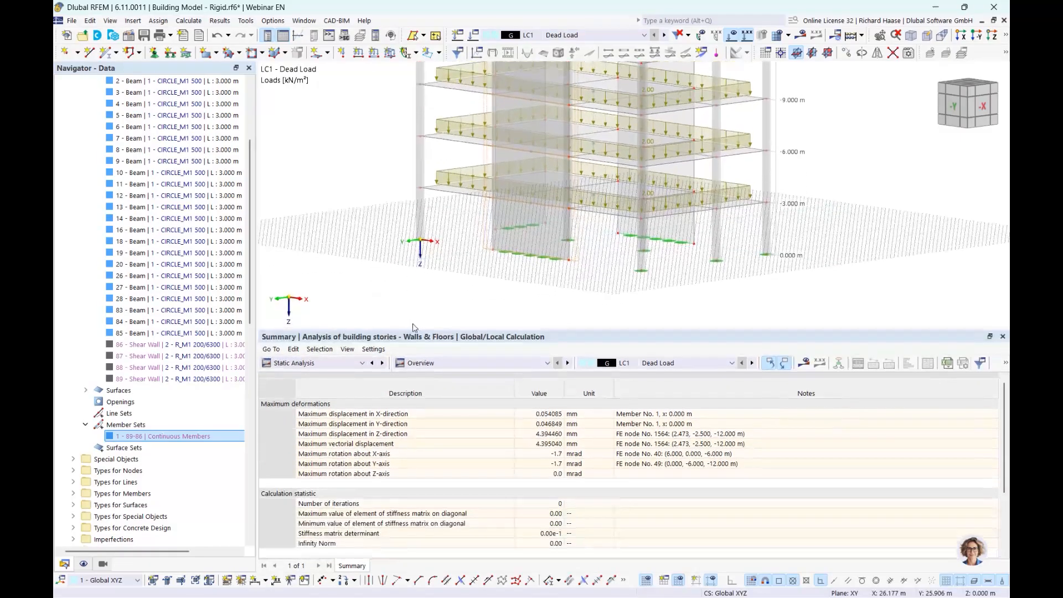
click(315, 363)
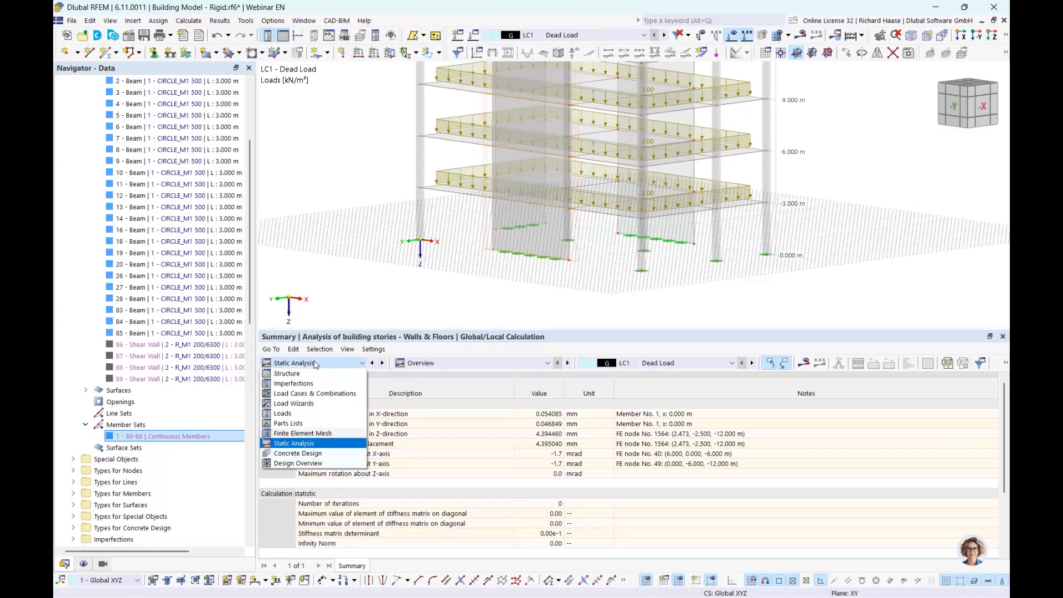
click(292, 447)
click(465, 364)
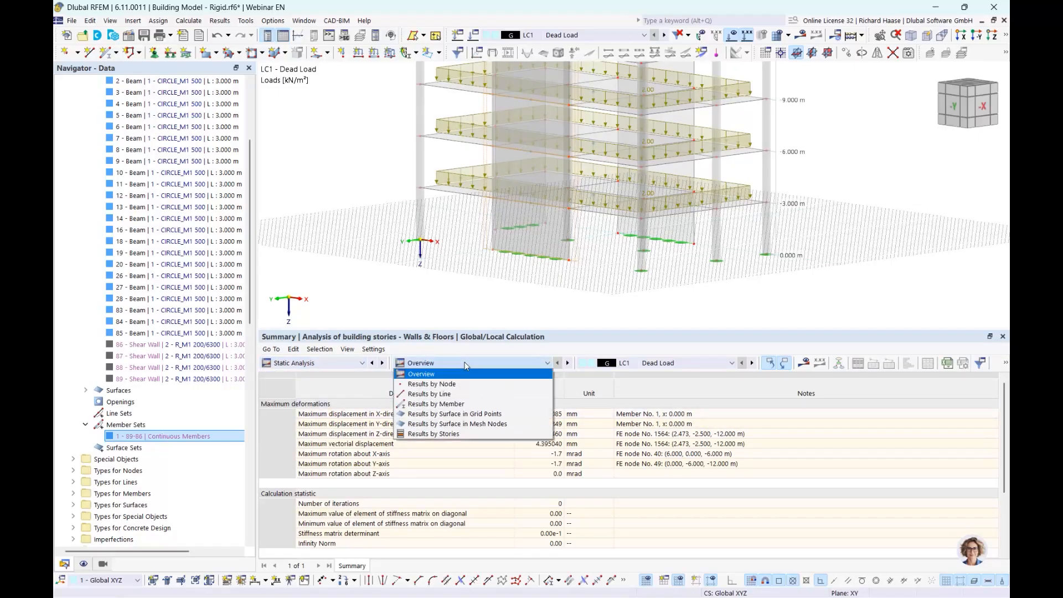
click(449, 436)
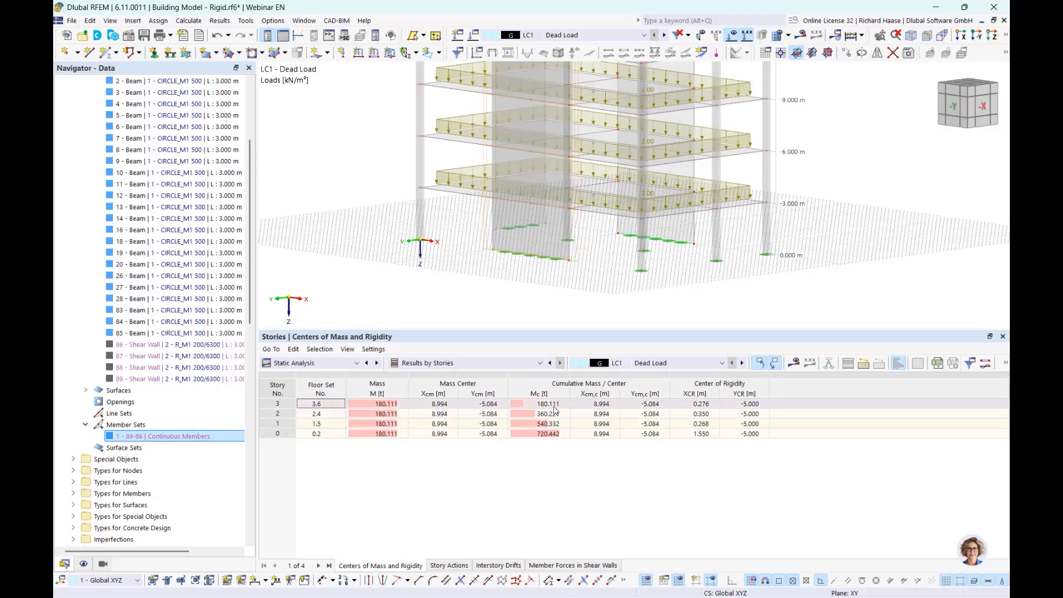
Step: Review the Story Actions, the Interstory Drifts and the Member Forces in Shear Walls for LC1
click(450, 566)
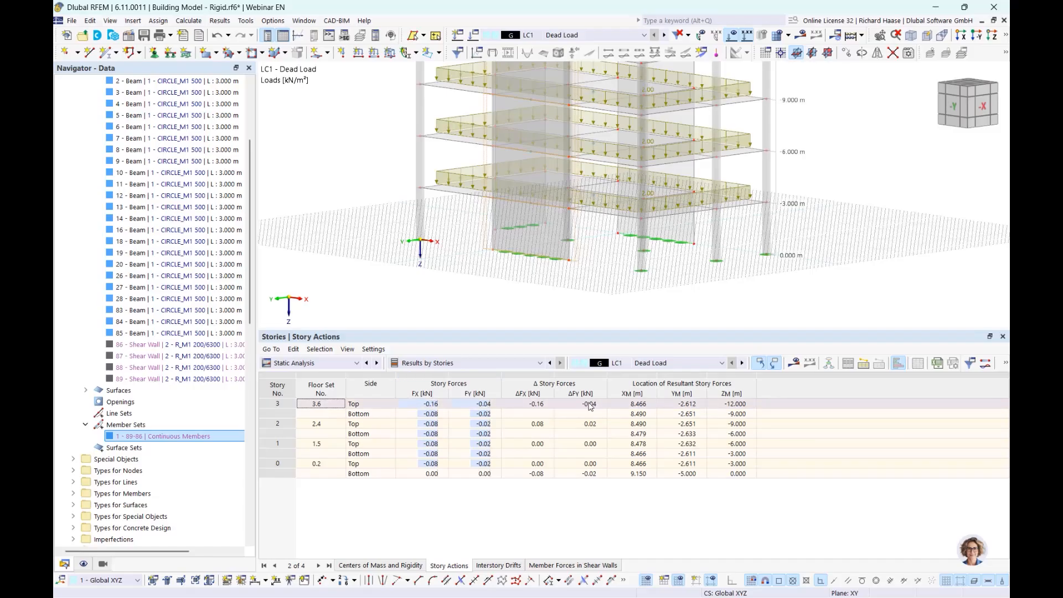
click(499, 567)
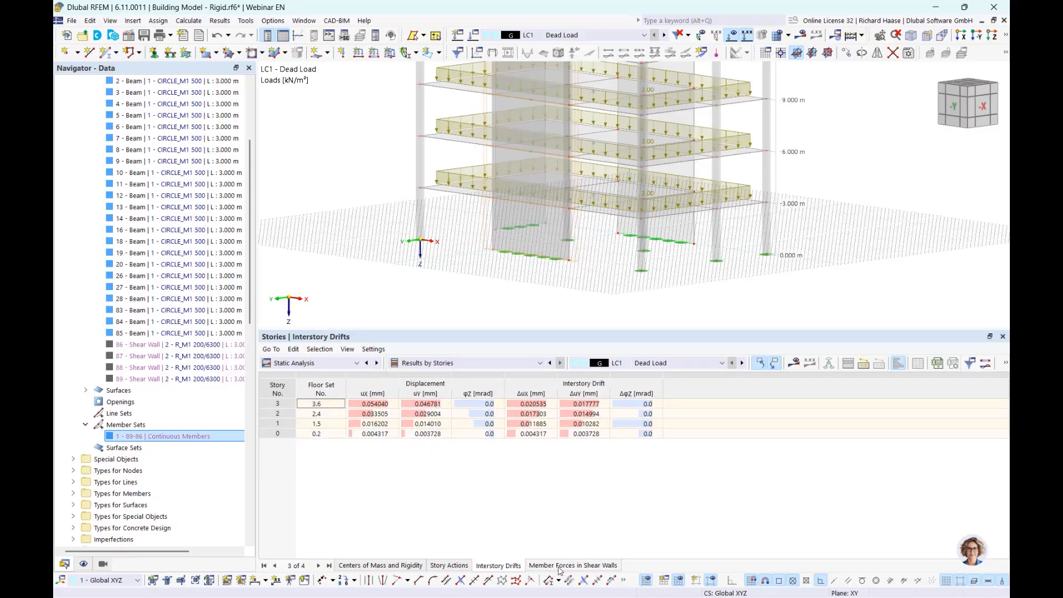
scroll(149, 472, down, 4)
scroll(149, 472, down, 12)
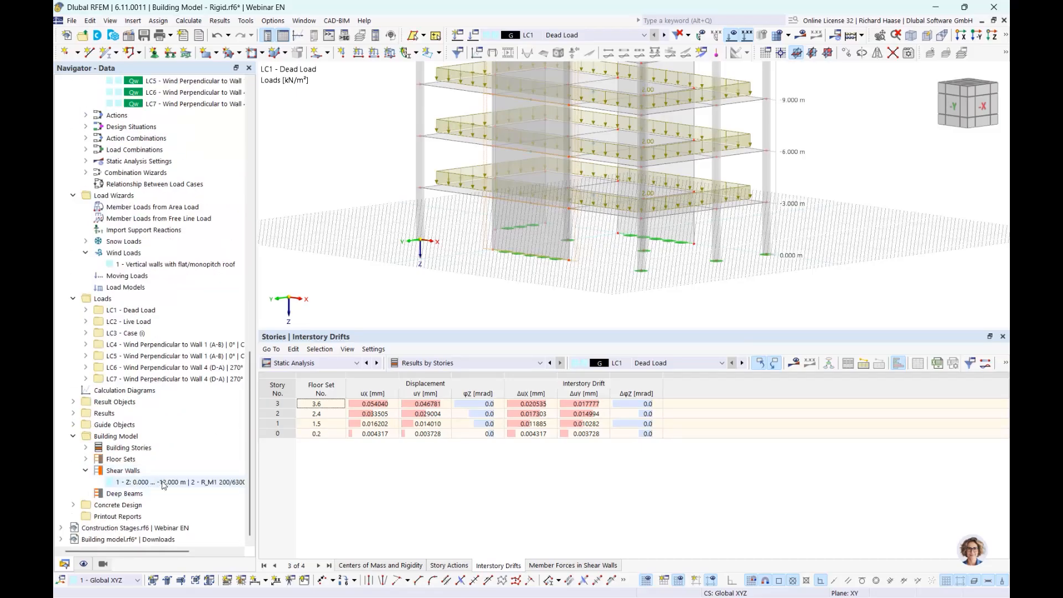
click(550, 566)
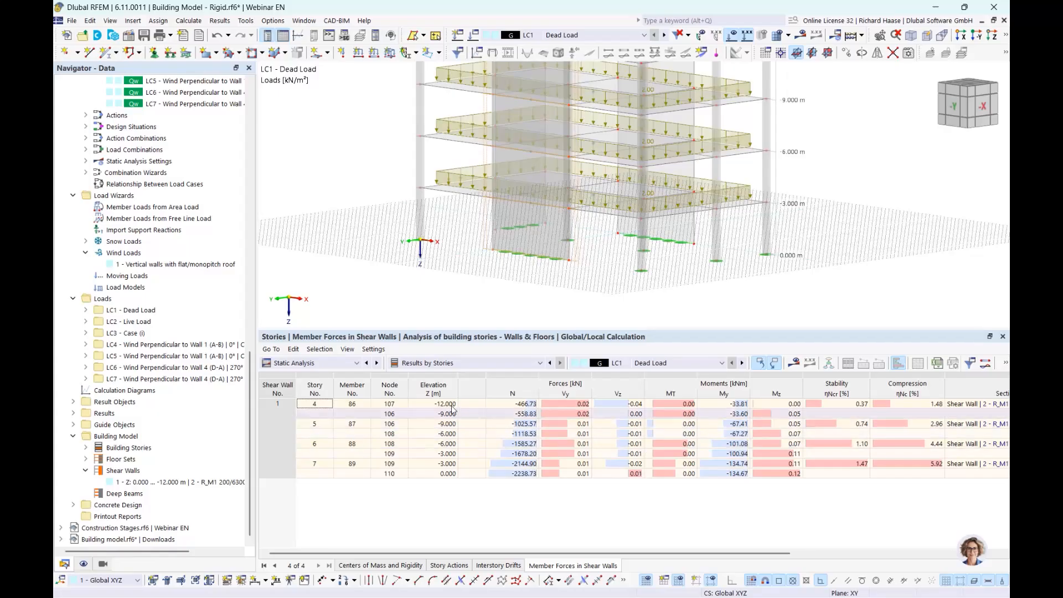
Step: Expand the Concrete Design ultimate configurations and open configuration 2, Wände, for editing
click(73, 504)
scroll(128, 457, down, 2)
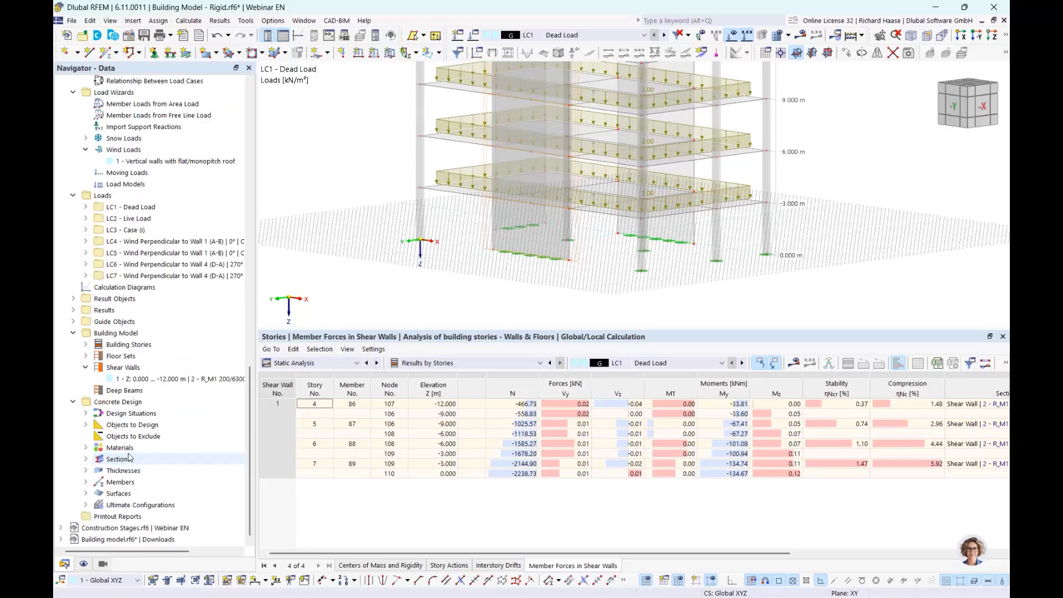
click(85, 505)
scroll(87, 506, down, 1)
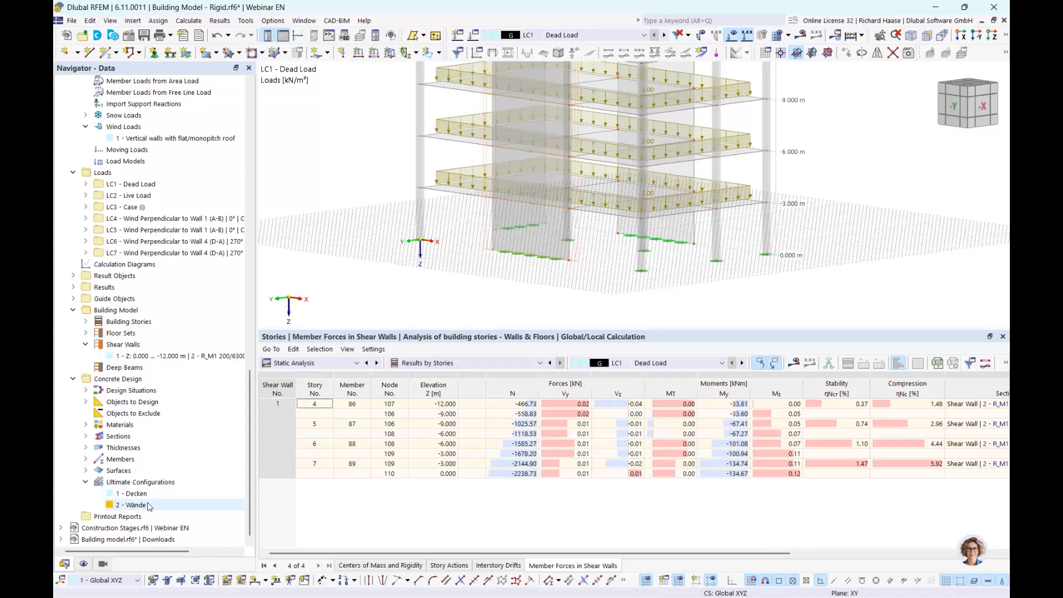
double_click(148, 505)
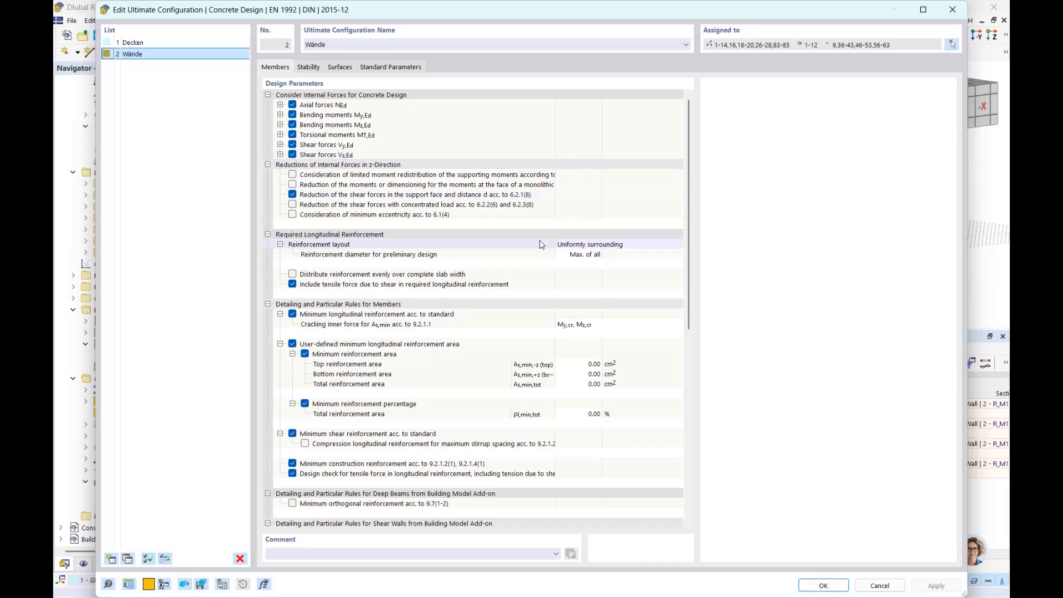
Step: Examine the detailing rules for deep beams and shear walls from the Building Model add-on, and close the configuration without changes
scroll(541, 244, down, 2)
scroll(542, 245, down, 1)
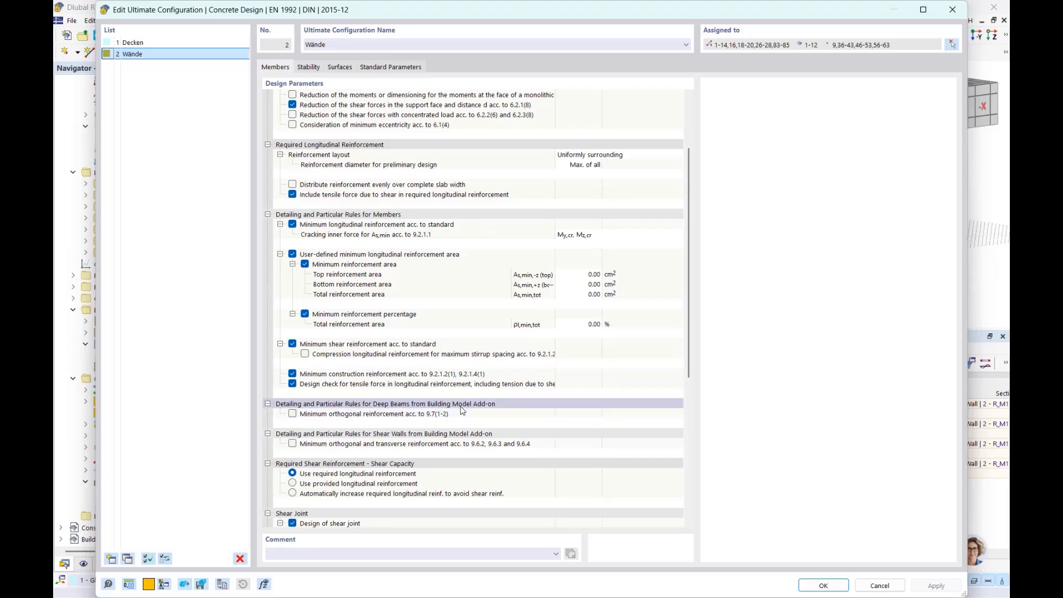
click(439, 406)
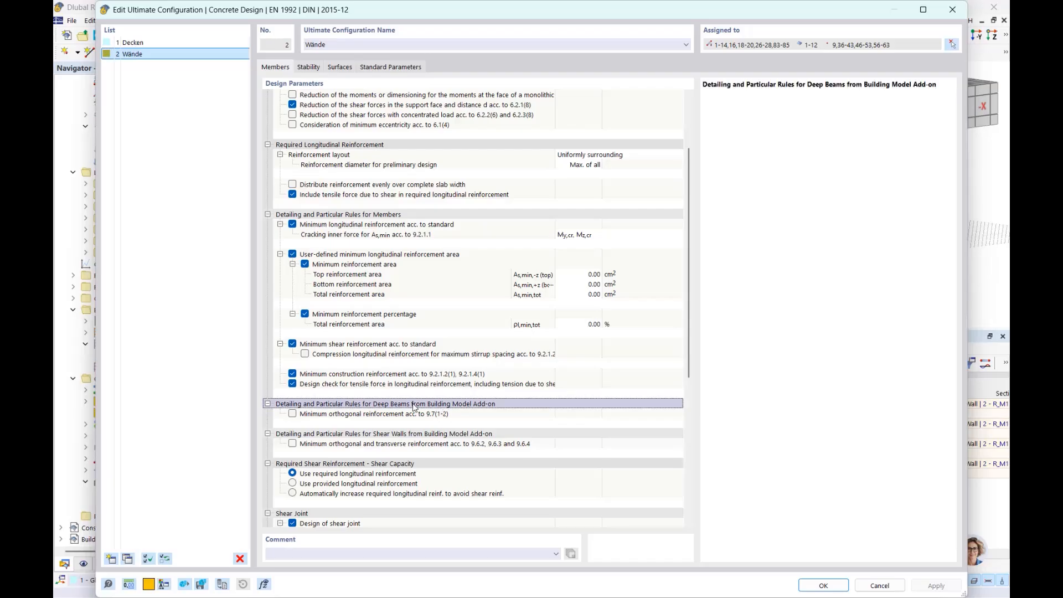
click(429, 434)
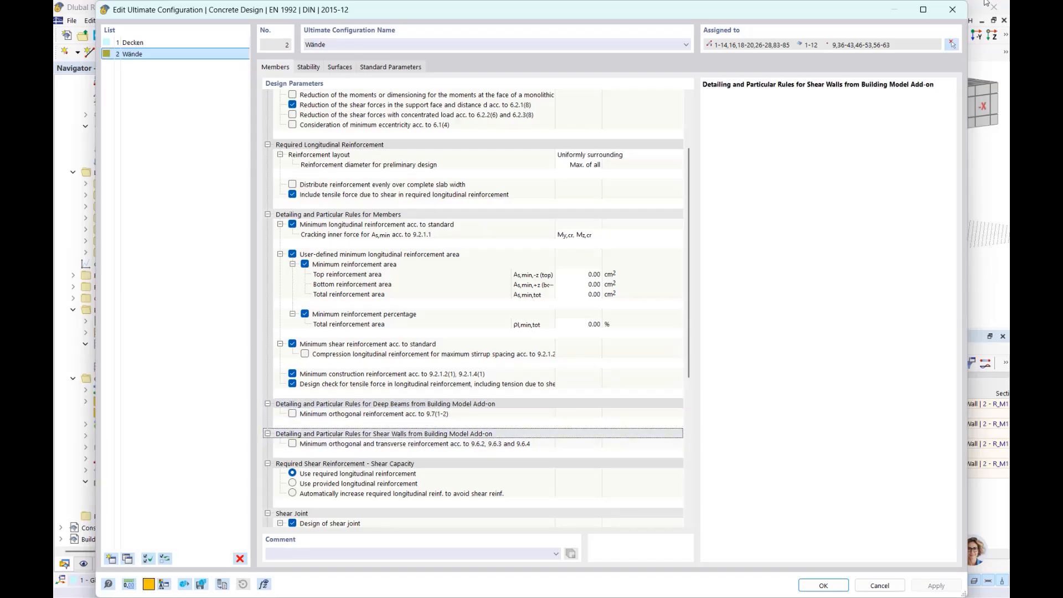
click(952, 10)
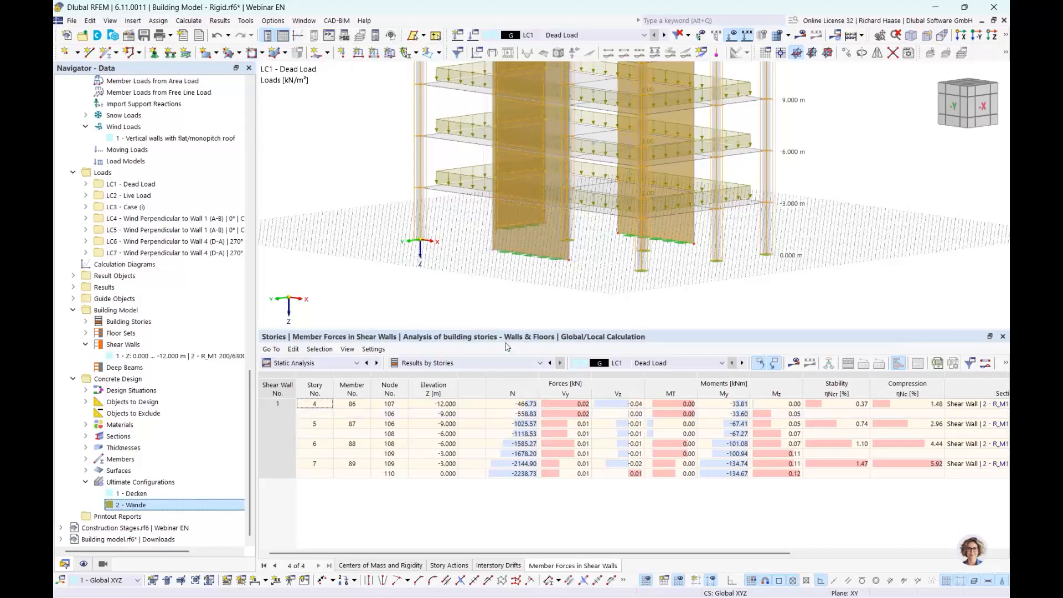
Step: Switch the results table to the Concrete Design overview and look through its available result categories
click(318, 364)
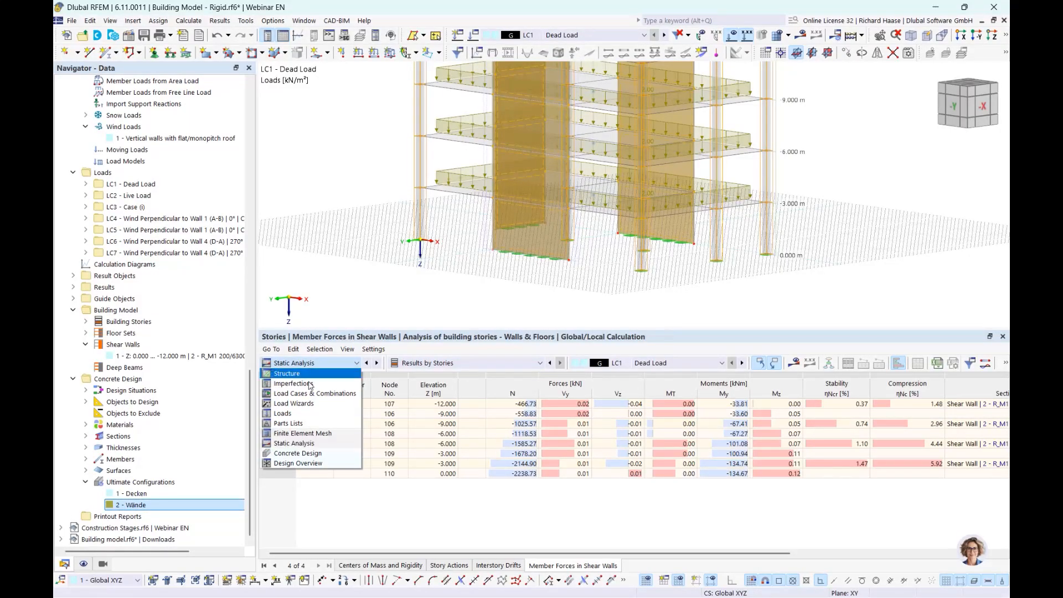
click(296, 454)
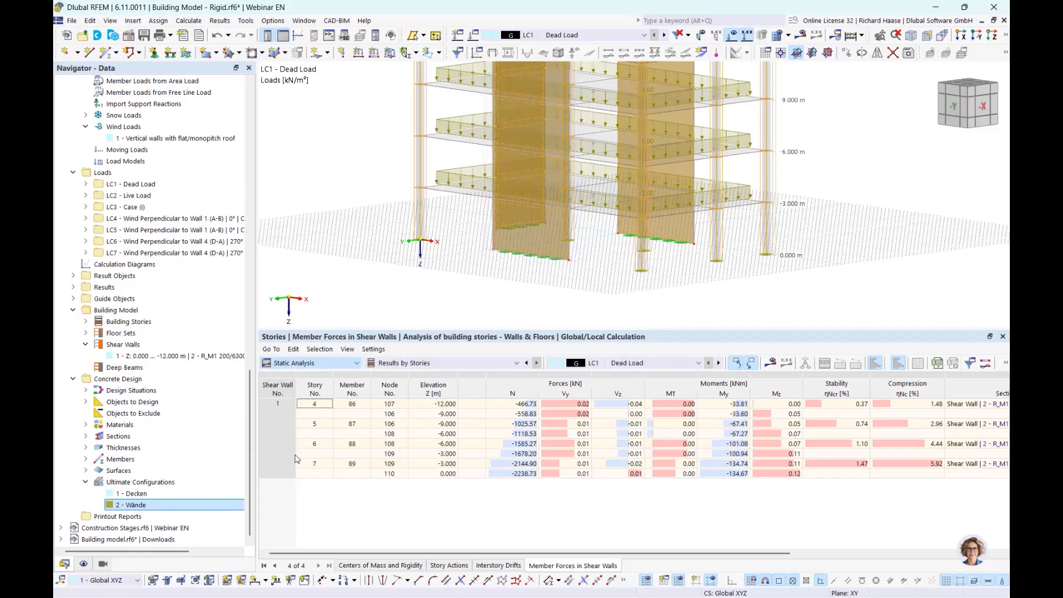
click(451, 365)
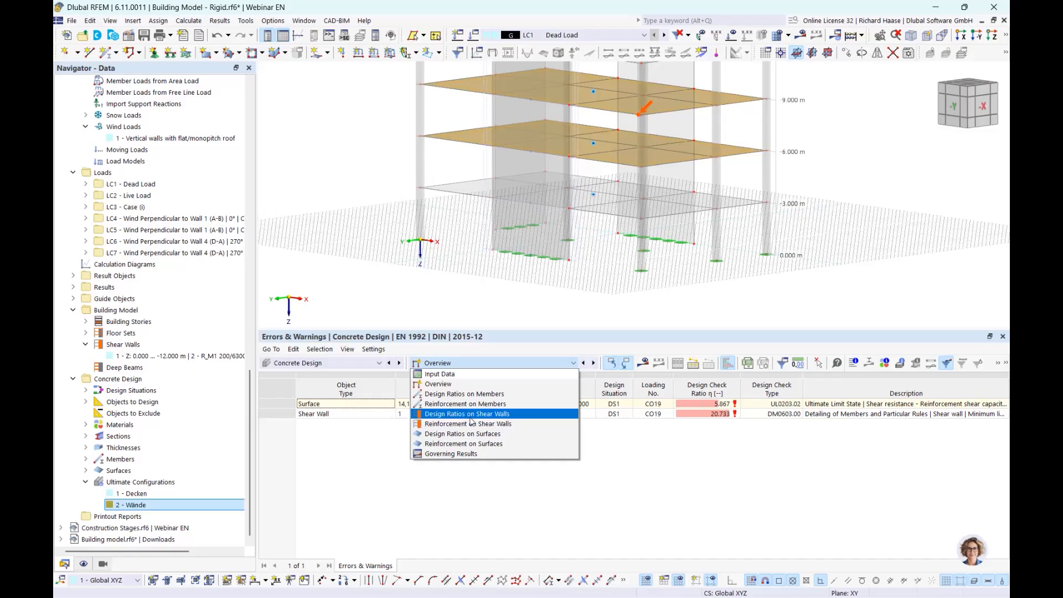
click(459, 263)
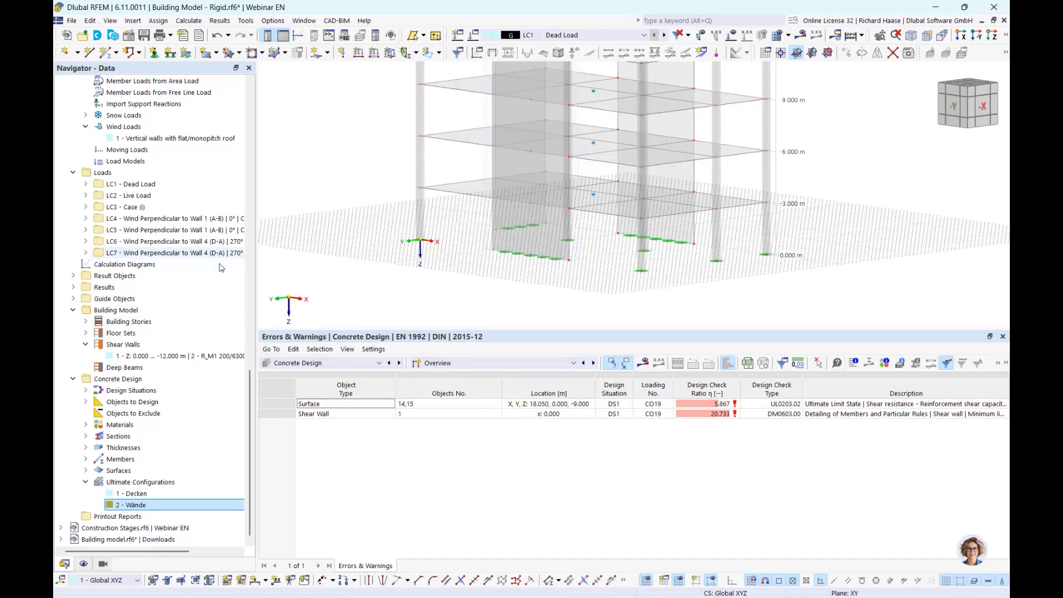
Step: Collapse the Building Model - Rigid data tree, point out the top floor slab, and switch to the 3rd Story model
middle_drag(462, 264, 384, 361)
scroll(449, 205, down, 1)
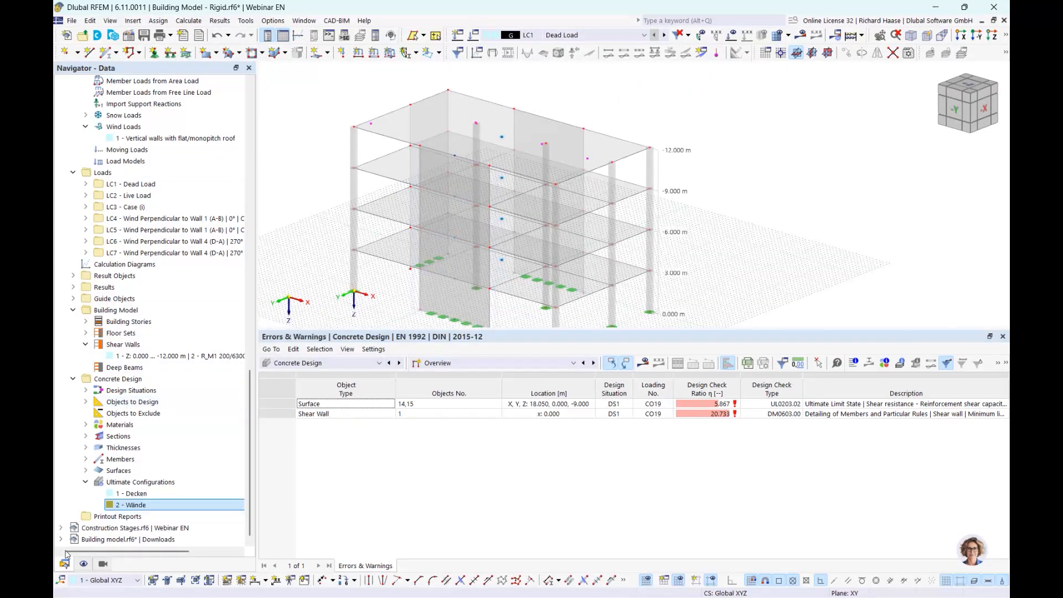
scroll(119, 250, up, 15)
scroll(117, 155, up, 5)
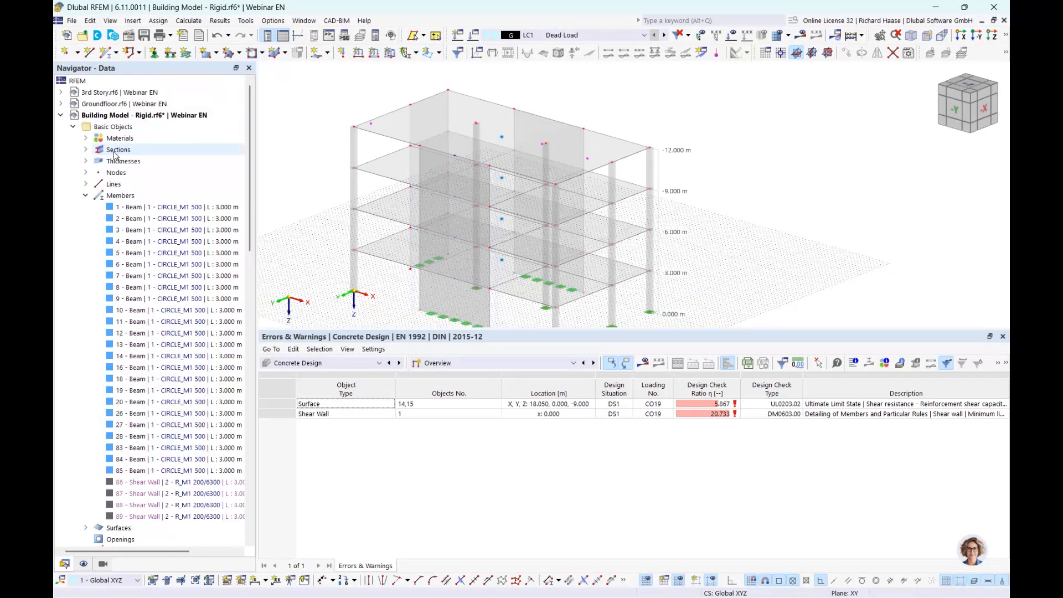
click(62, 115)
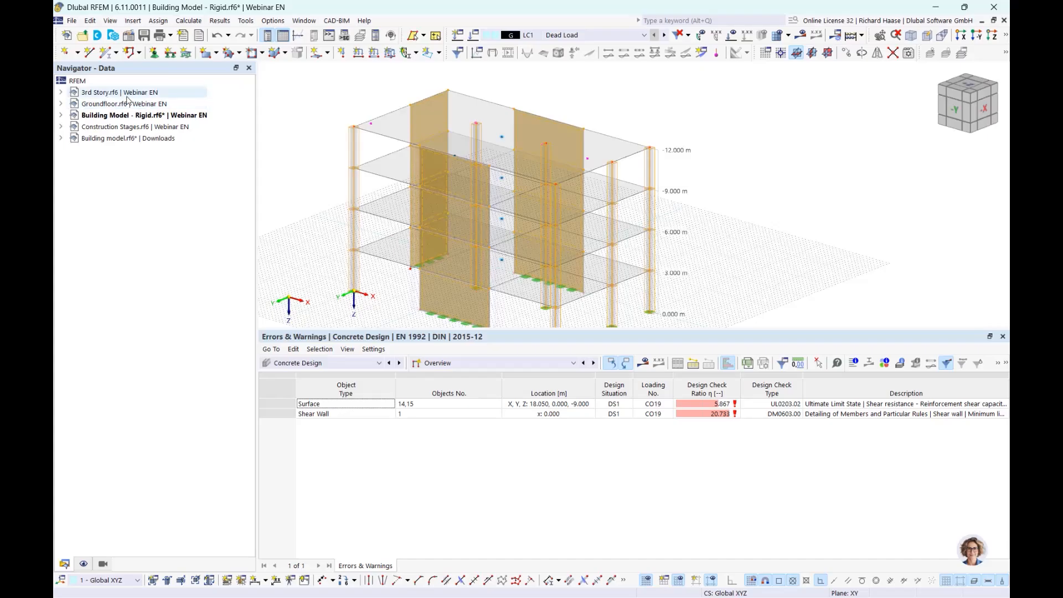
click(493, 112)
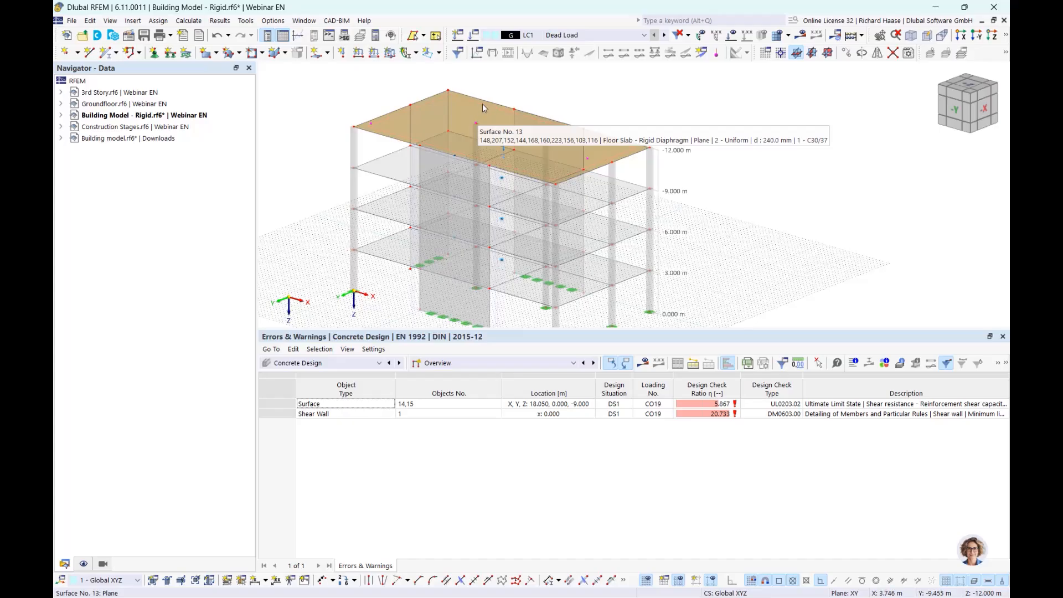
click(100, 93)
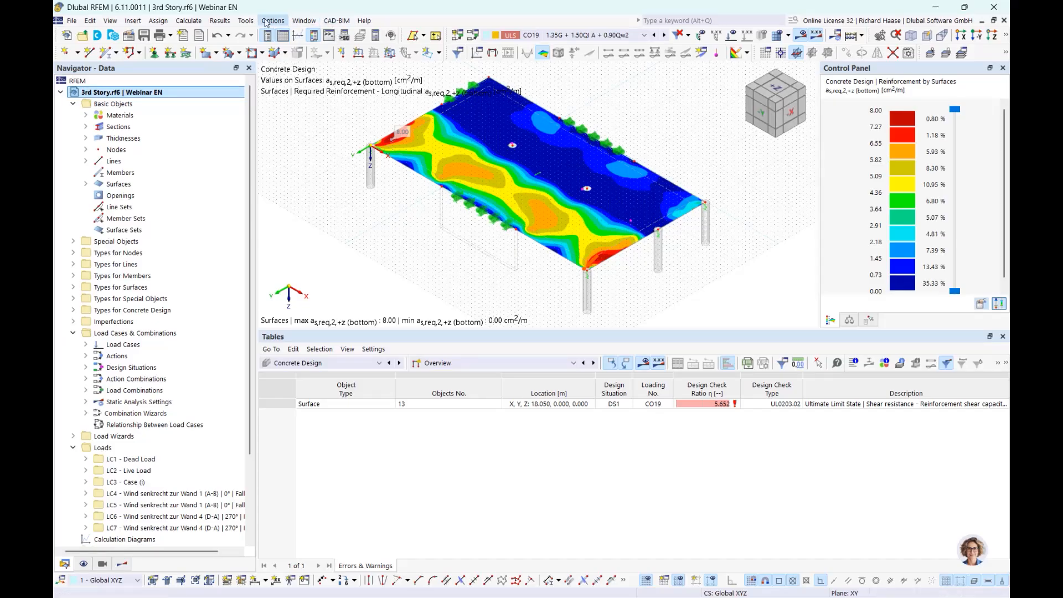
Step: Minimize the Groundfloor, Construction Stages and Building model windows and tile 3rd Story and Building Model - Rigid vertically side by side
click(312, 22)
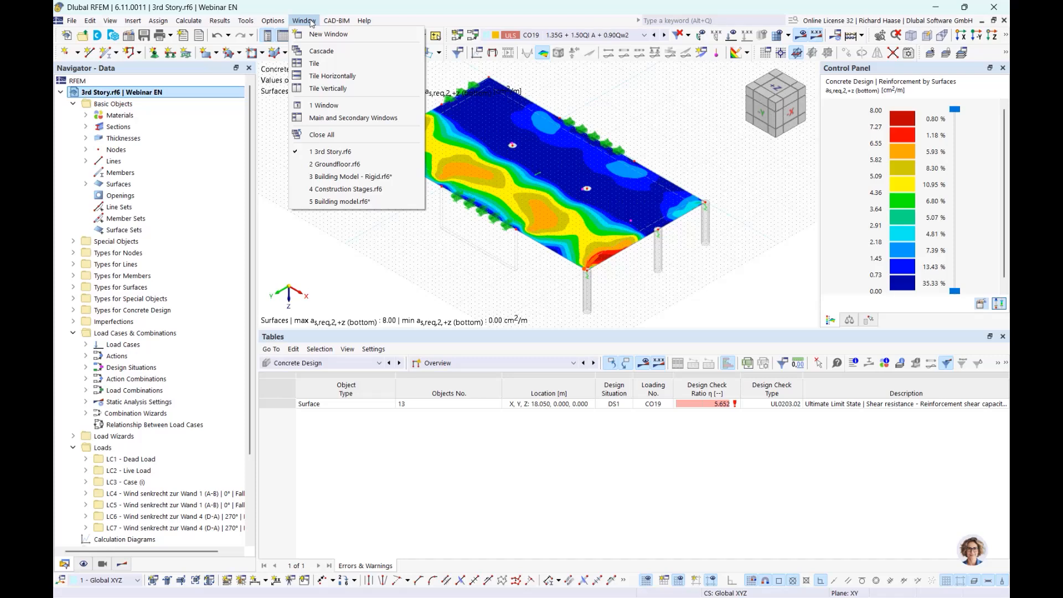
click(324, 90)
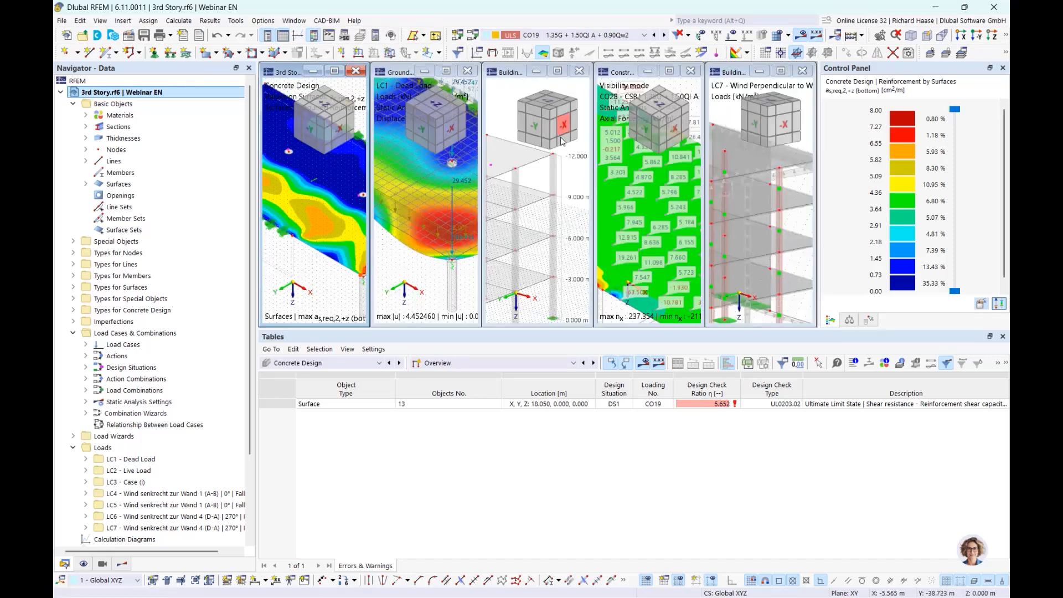
click(419, 71)
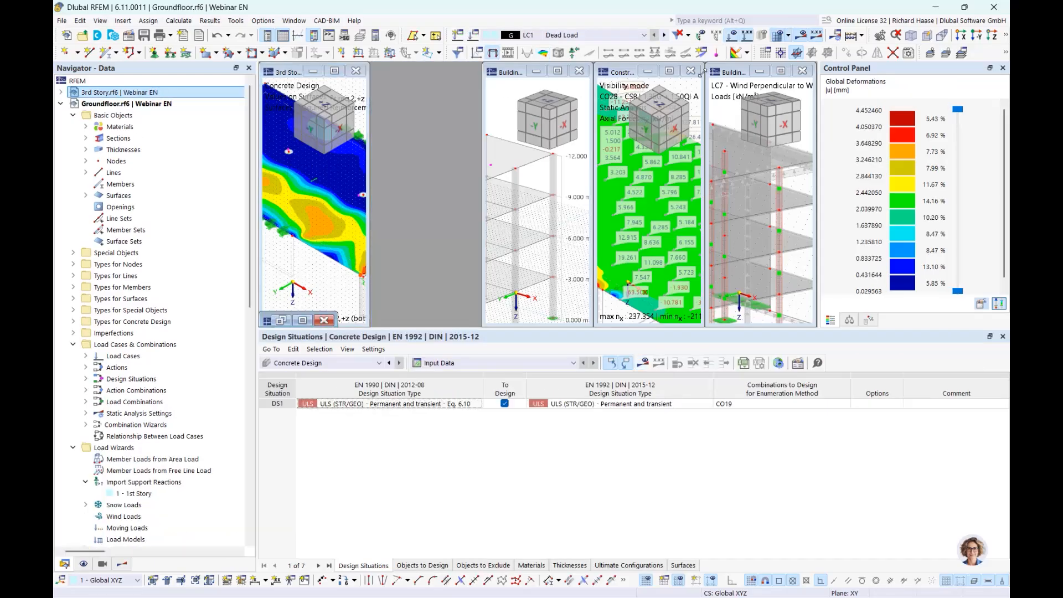
click(728, 77)
click(759, 72)
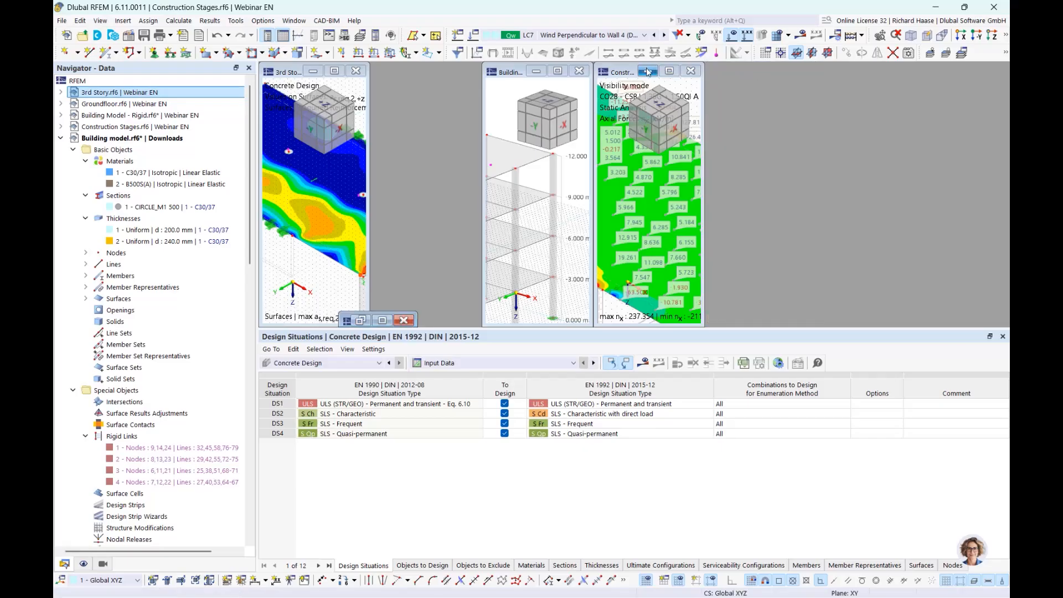
click(648, 72)
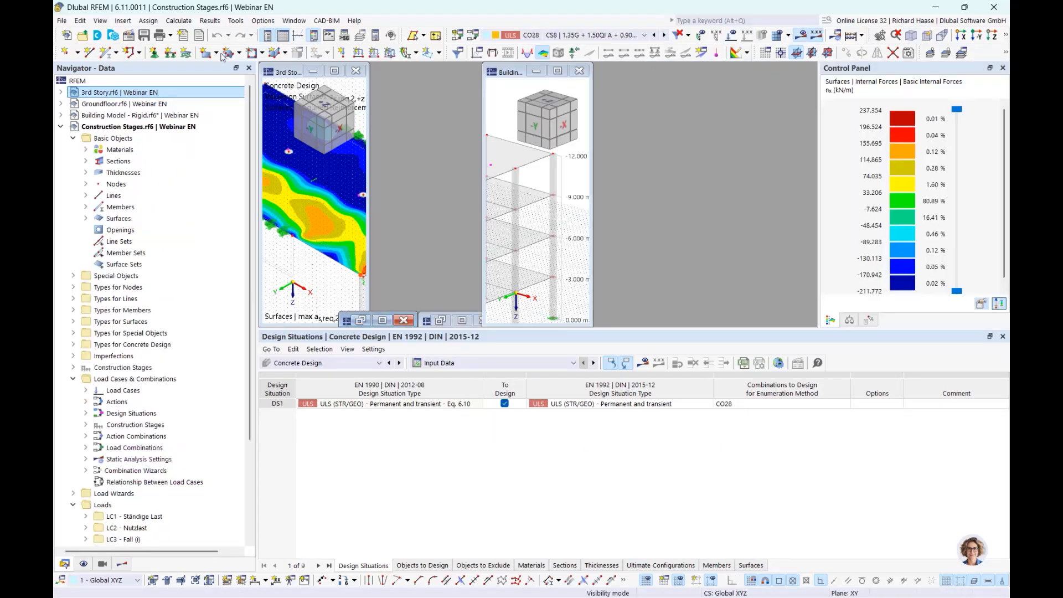
click(294, 21)
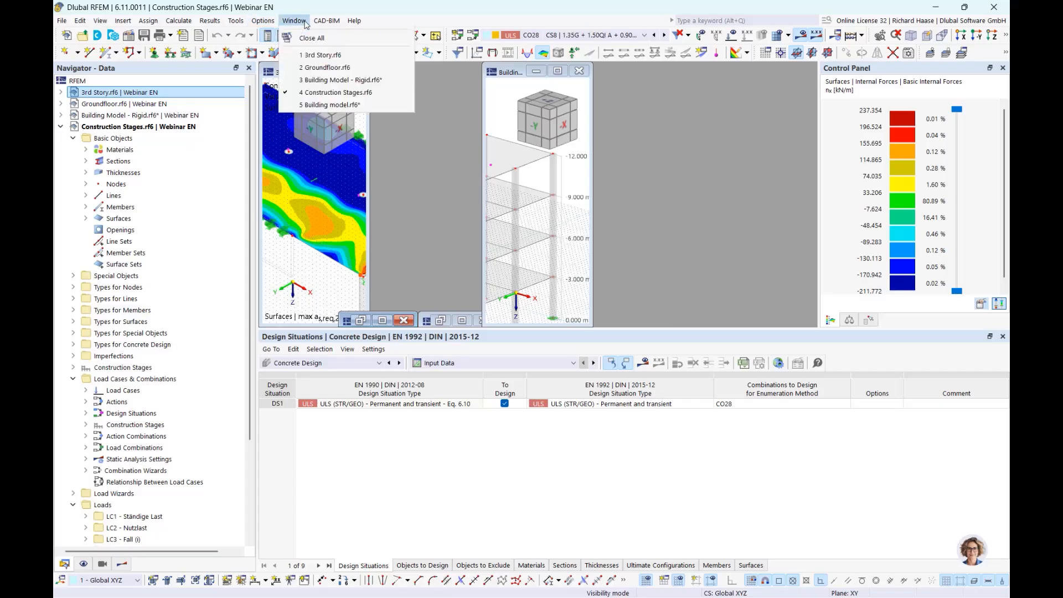
click(312, 89)
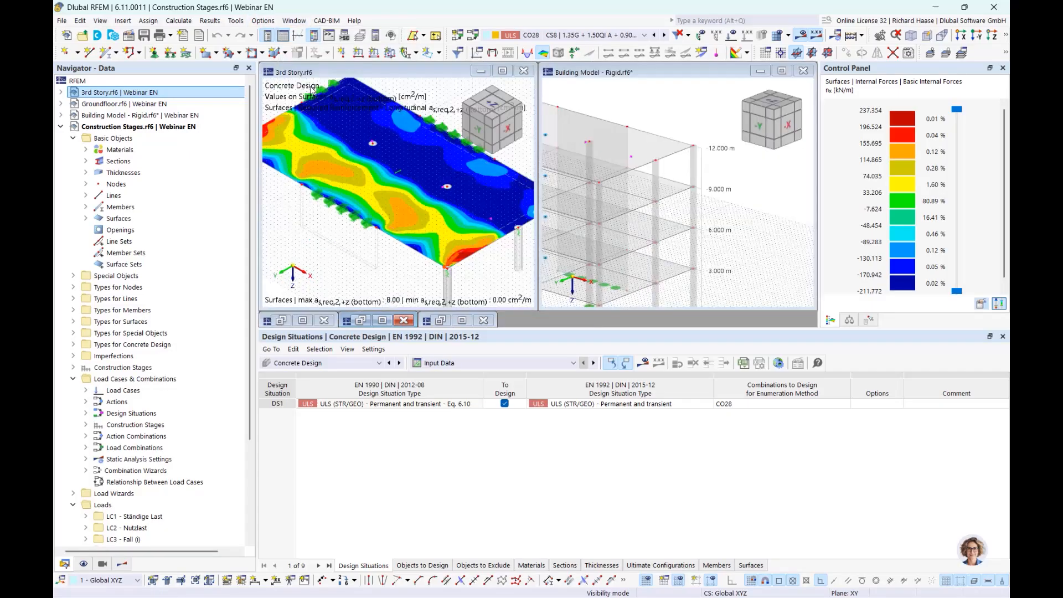
Step: Fit the 3rd Story slab in its window and isolate the top floor slab in Building Model - Rigid with visibility mode
click(493, 121)
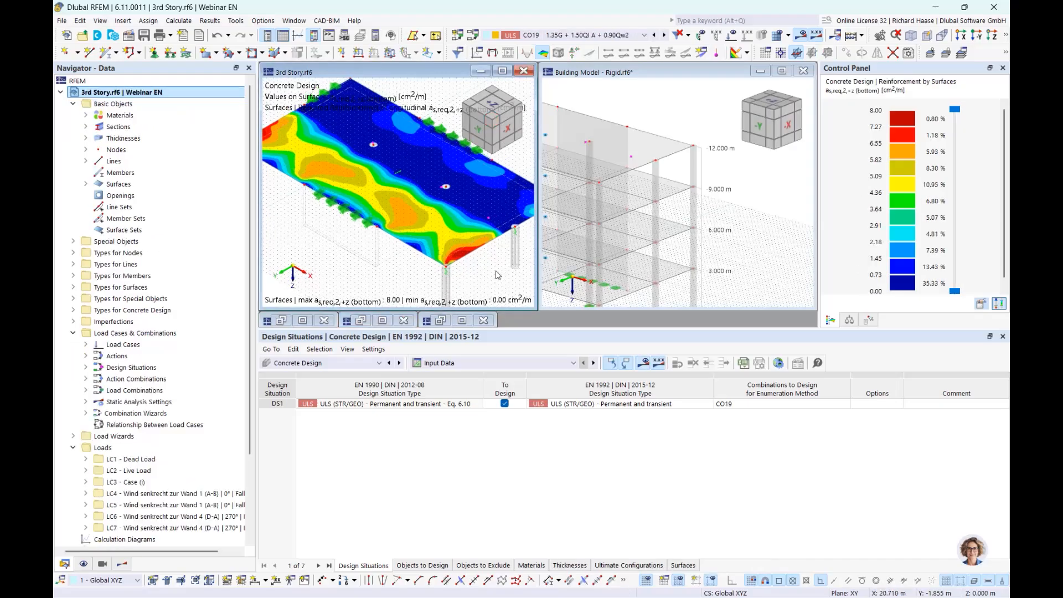
click(642, 138)
click(643, 140)
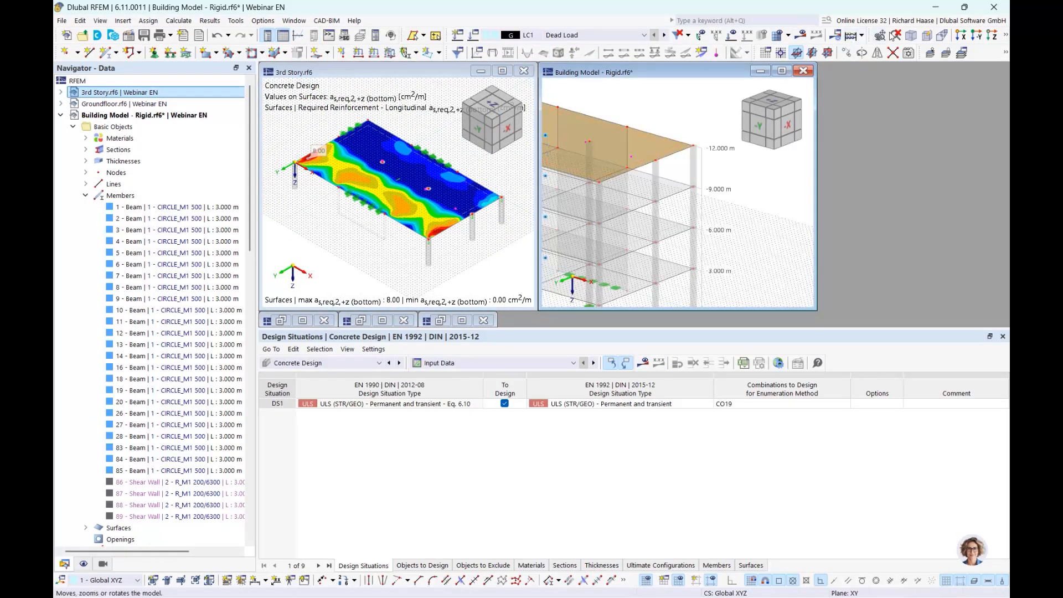
click(1006, 35)
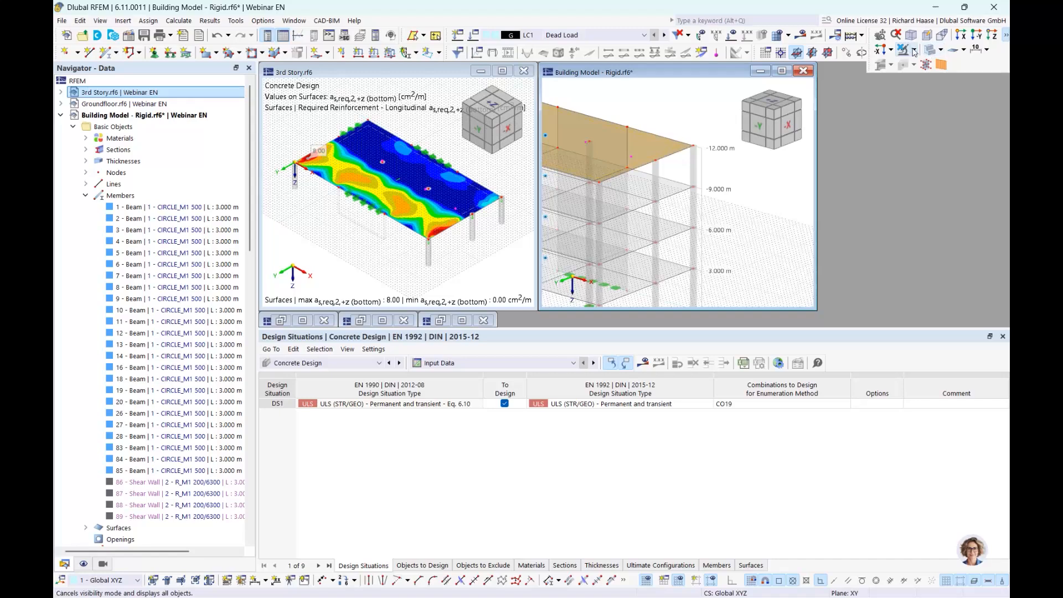
click(913, 50)
click(907, 68)
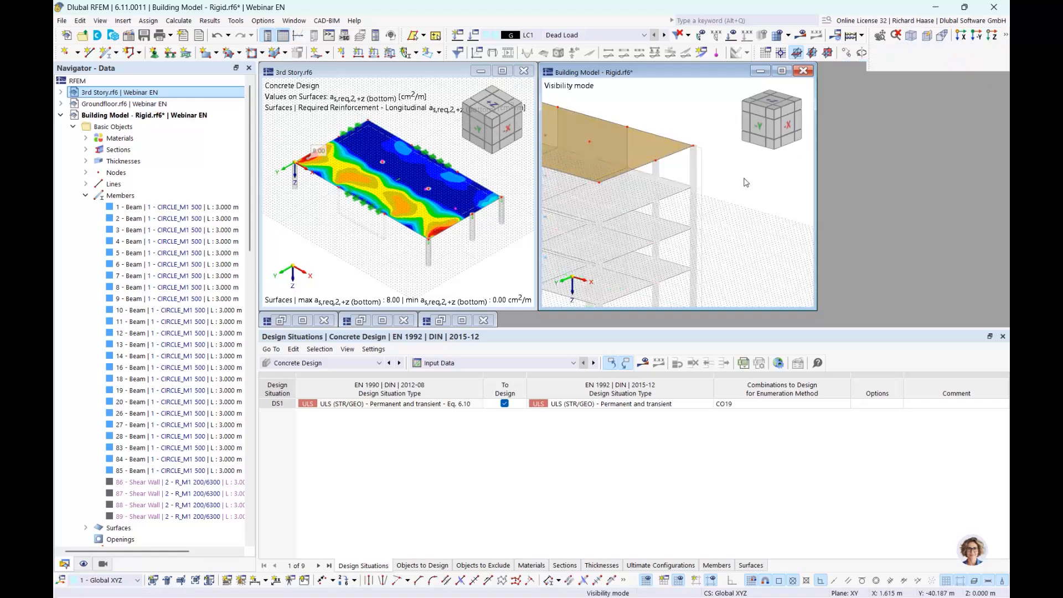
Step: Set Building Model - Rigid to an isometric view and display the isolated slab's concrete design reinforcement results
click(775, 114)
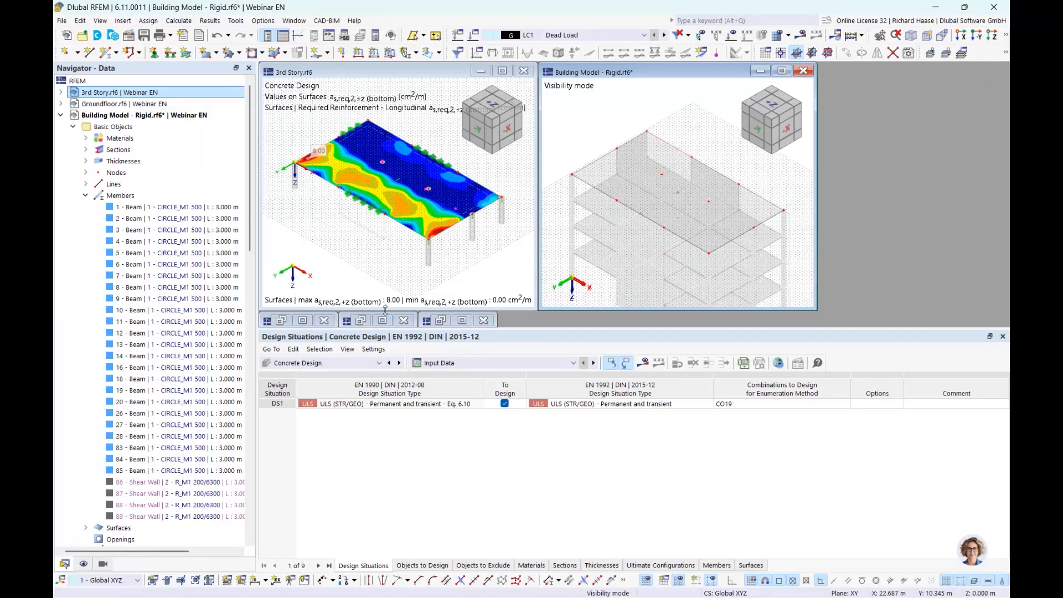
click(317, 364)
click(318, 365)
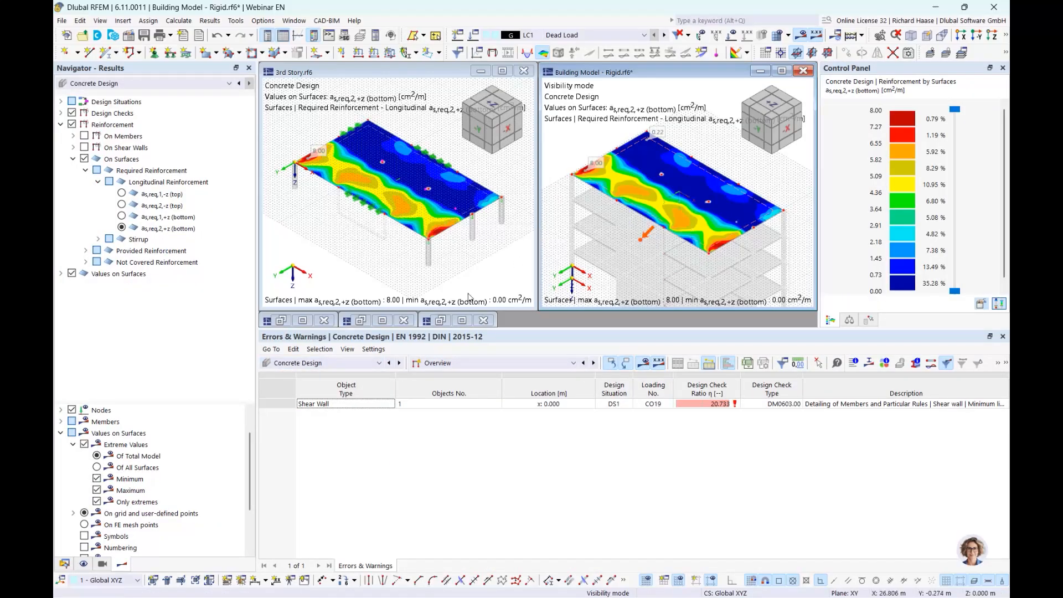
Step: Check the model type in the 3rd Story base data and close it without changes
click(450, 278)
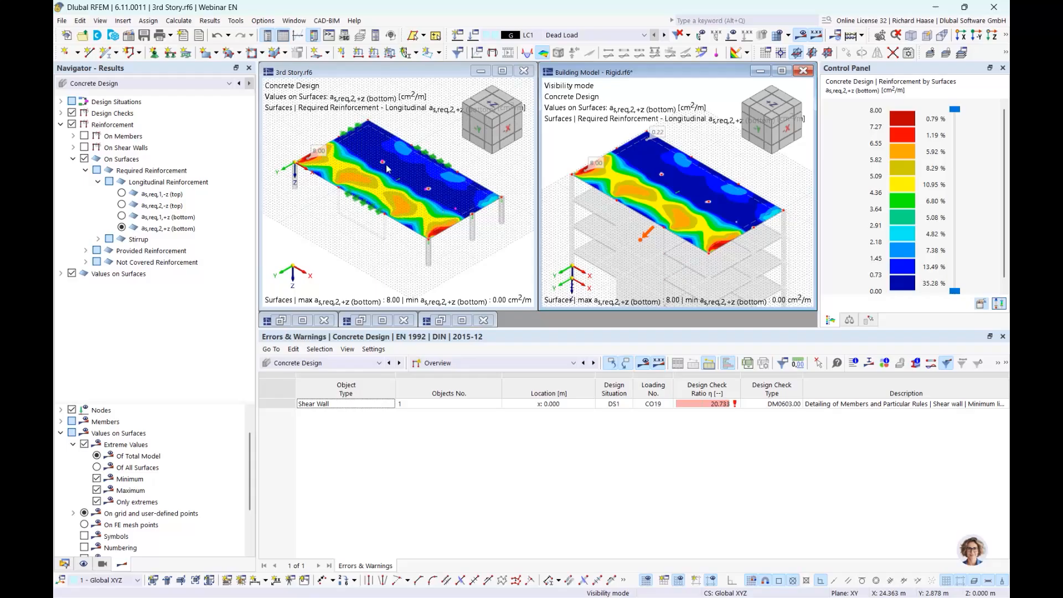
click(66, 564)
right_click(143, 97)
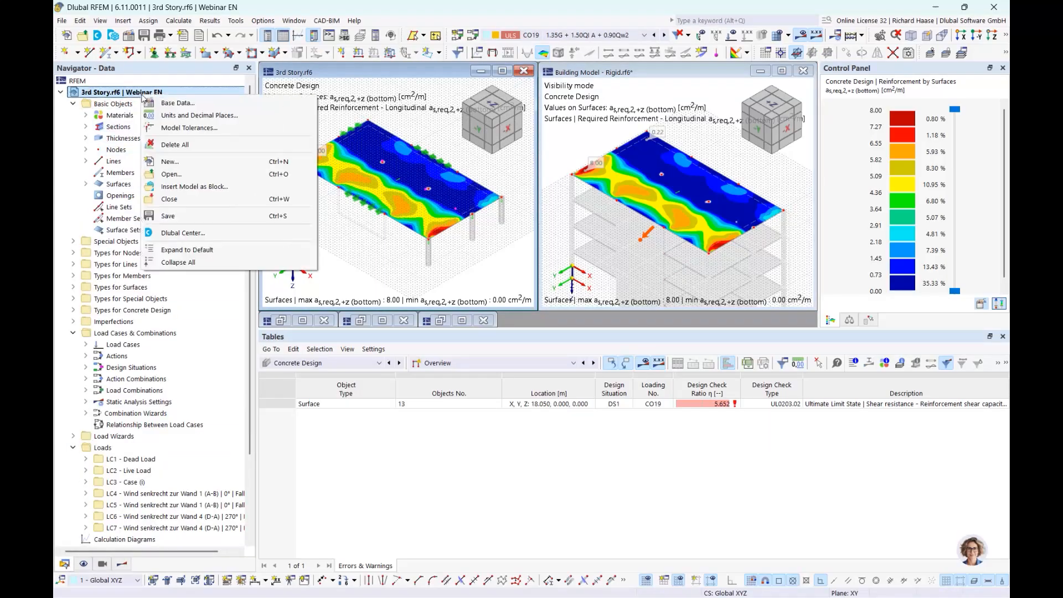
click(73, 94)
right_click(95, 95)
click(118, 99)
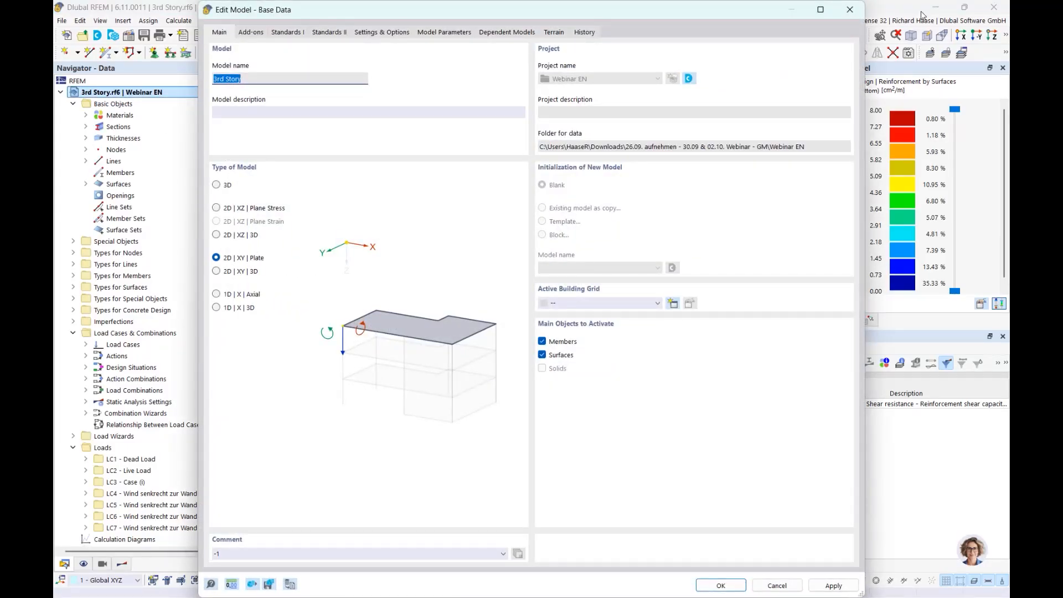
click(850, 9)
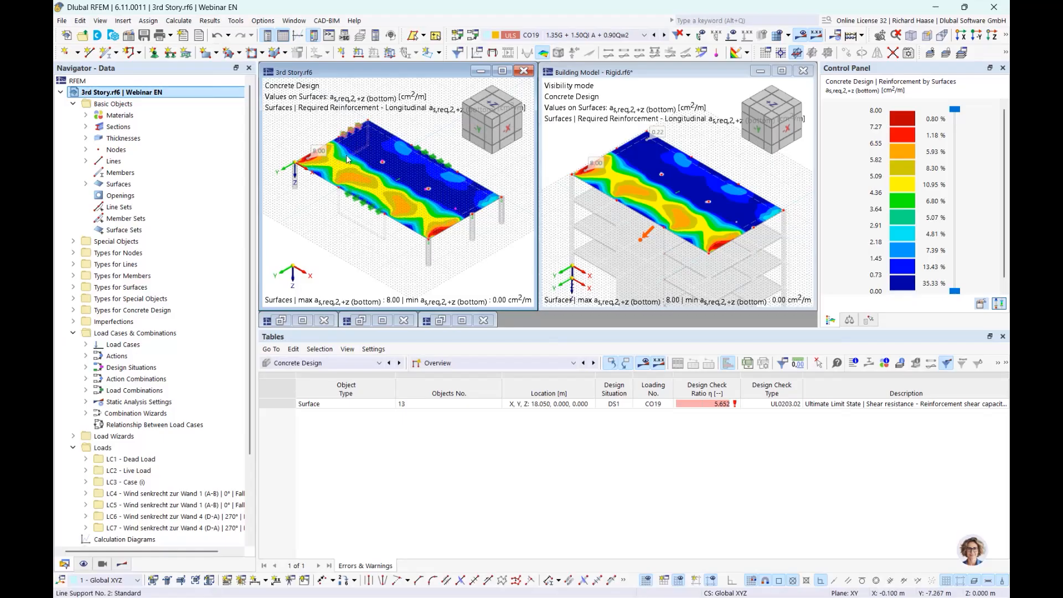
Step: Compare the required longitudinal reinforcement as,req,1,-z (top) of the top slab in 3rd Story and Building Model - Rigid
click(122, 564)
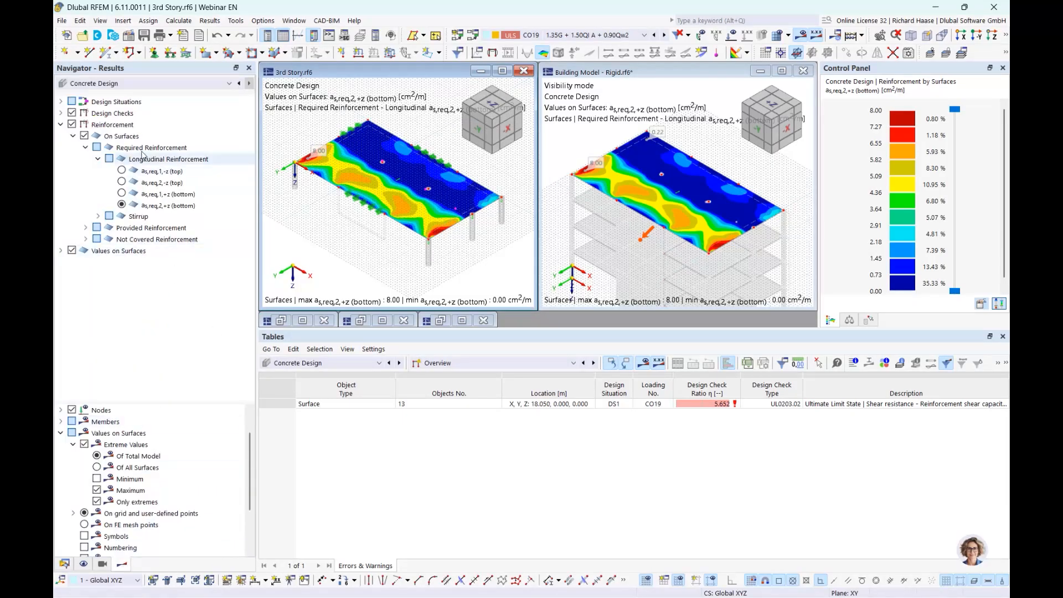
click(122, 171)
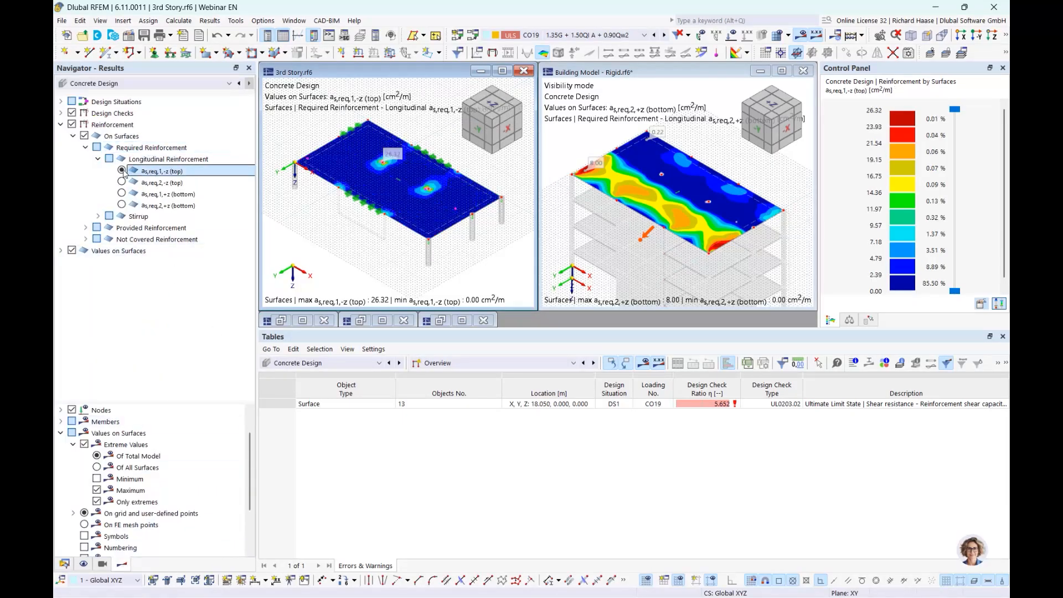
click(580, 242)
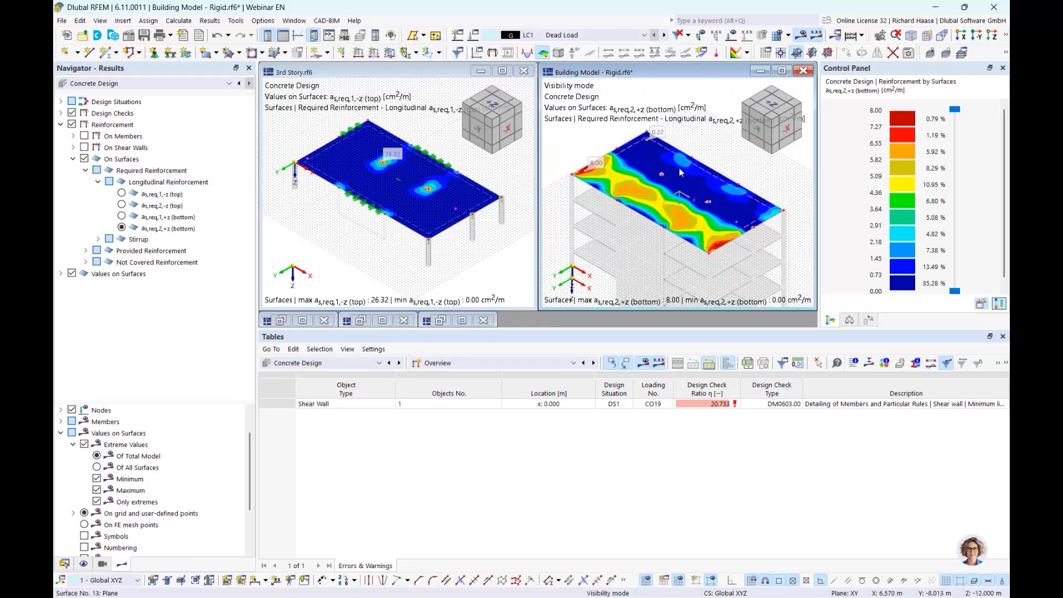
click(122, 194)
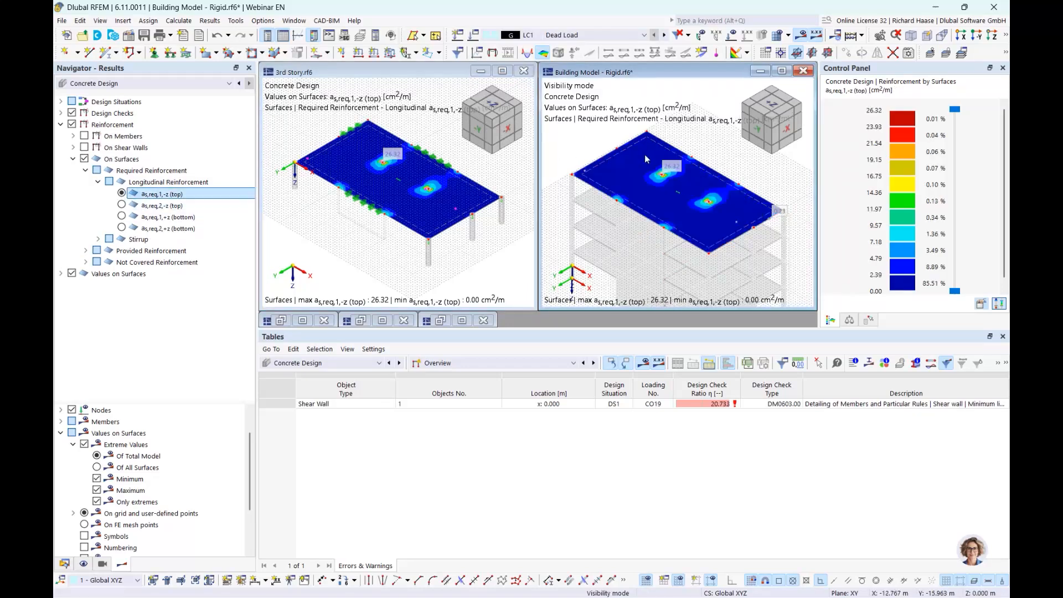
Step: Compare the required longitudinal reinforcement as,req,2,-z (top) of the top slab in both models
click(122, 205)
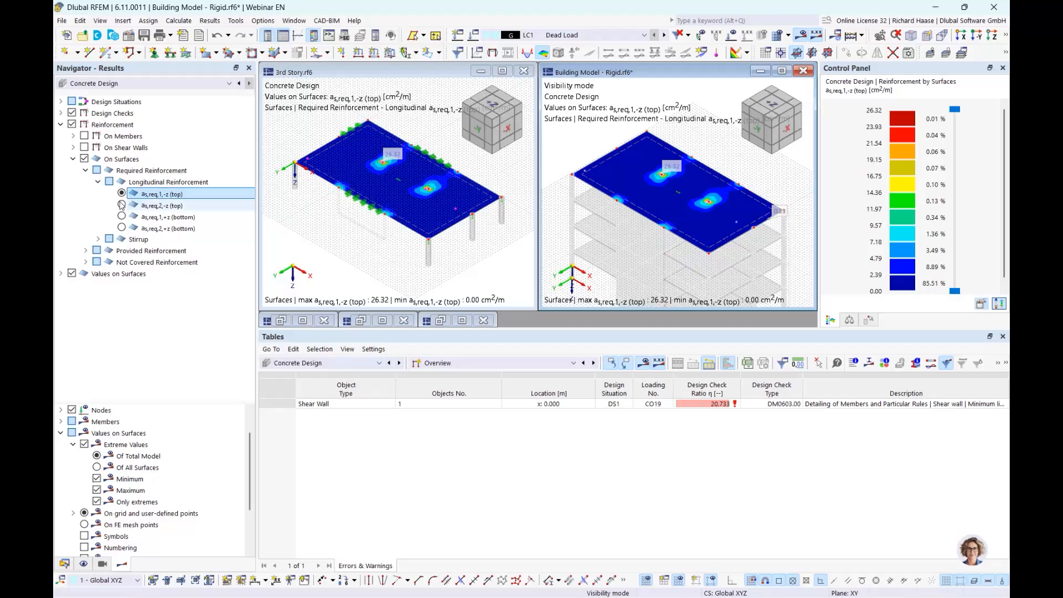
click(487, 248)
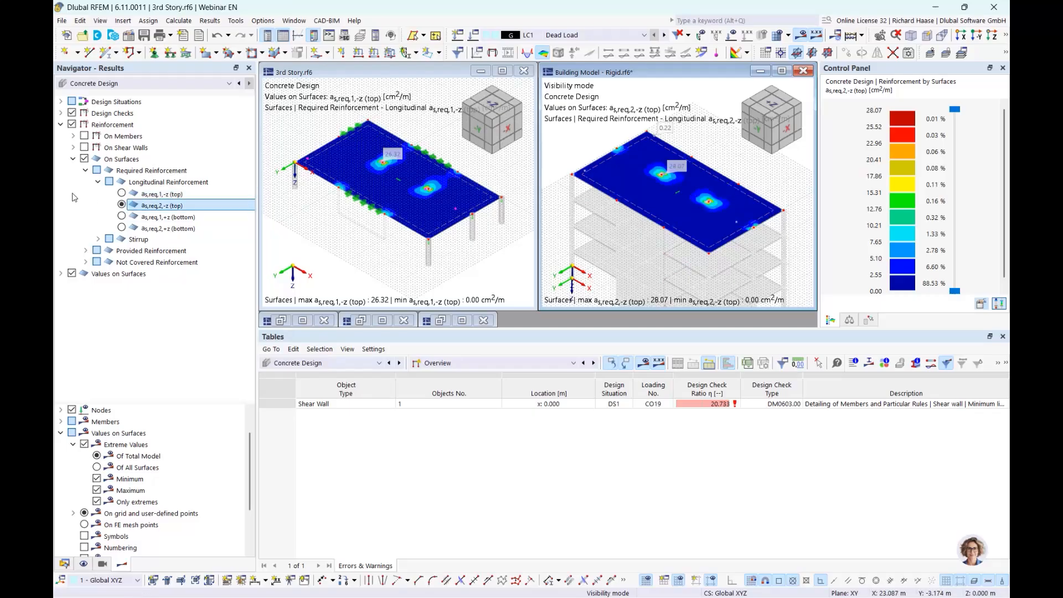
click(121, 205)
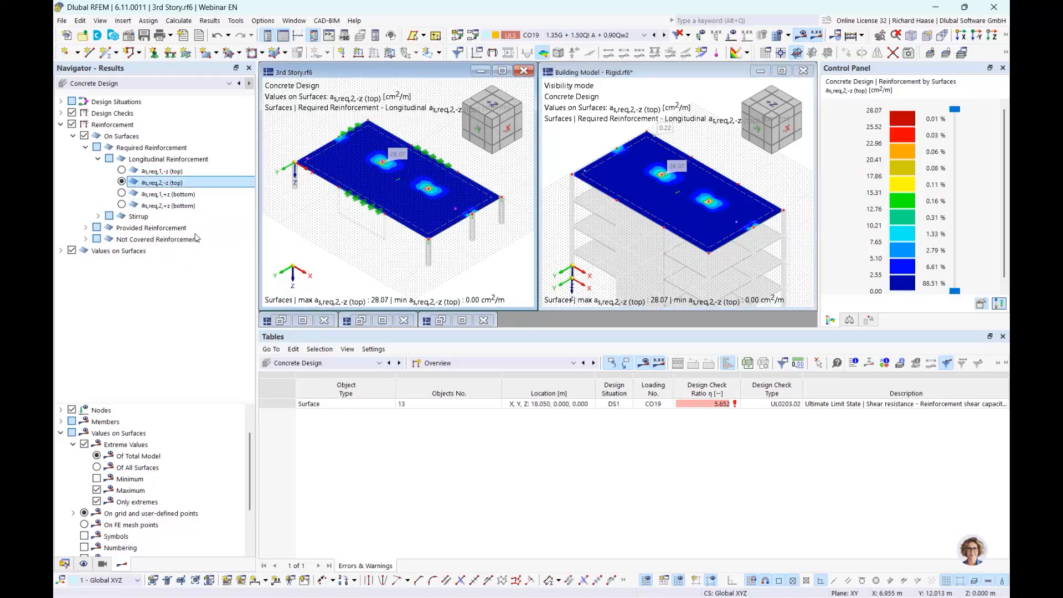
Step: Compare the required longitudinal reinforcement as,req,1,+z (bottom) of the top slab in both models
click(121, 193)
click(591, 261)
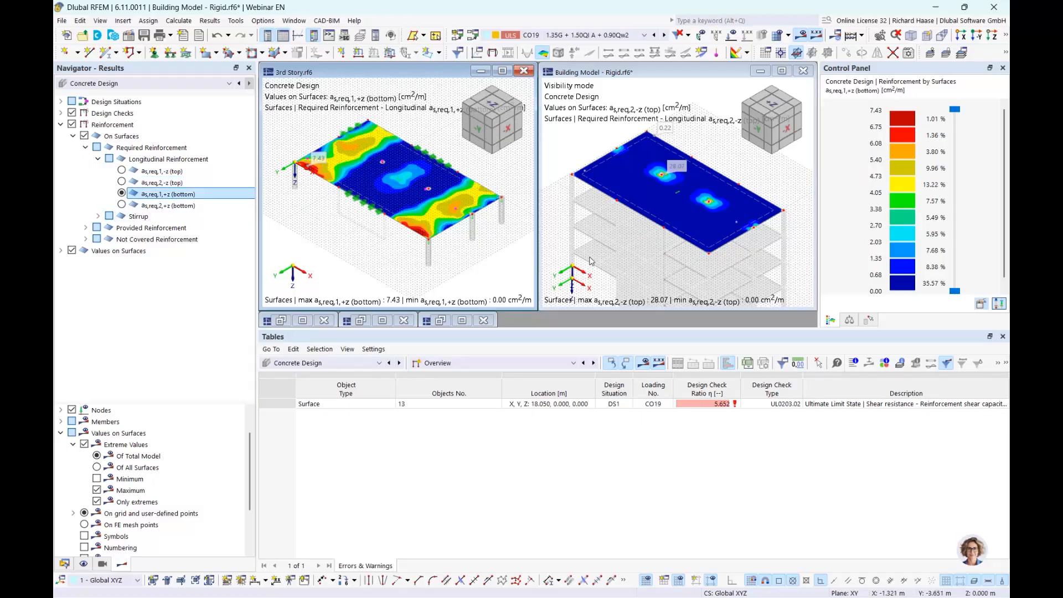
click(122, 194)
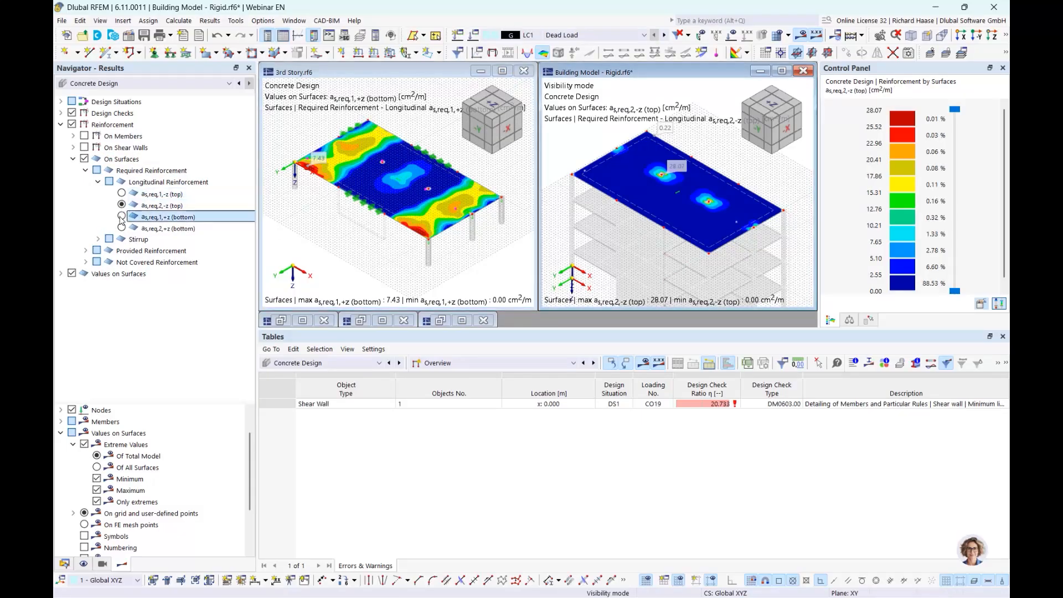
Step: Compare the required longitudinal reinforcement as,req,2,+z (bottom) of the top slab in both models
click(121, 228)
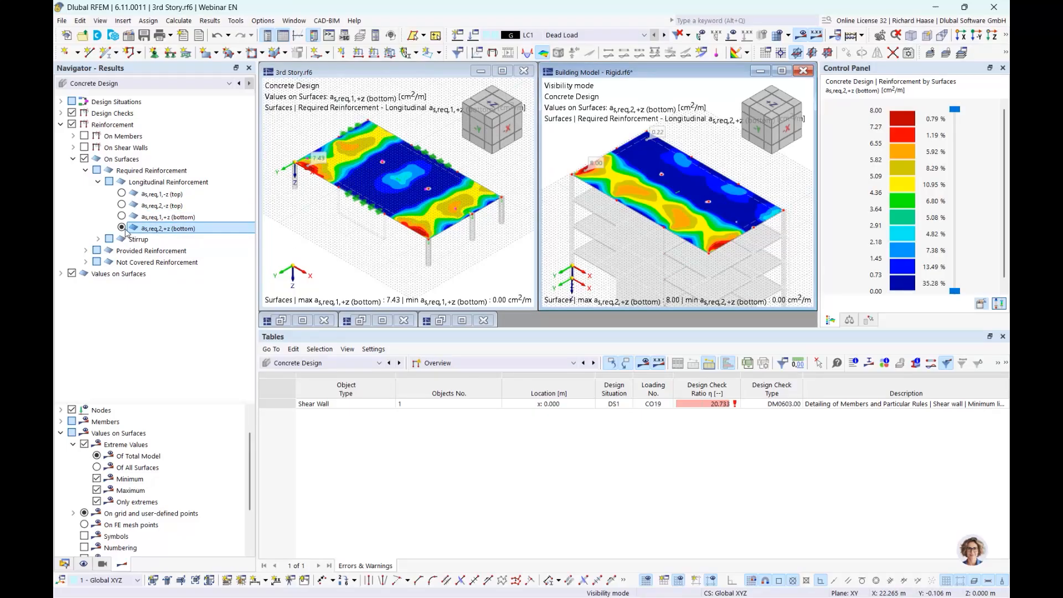
click(123, 205)
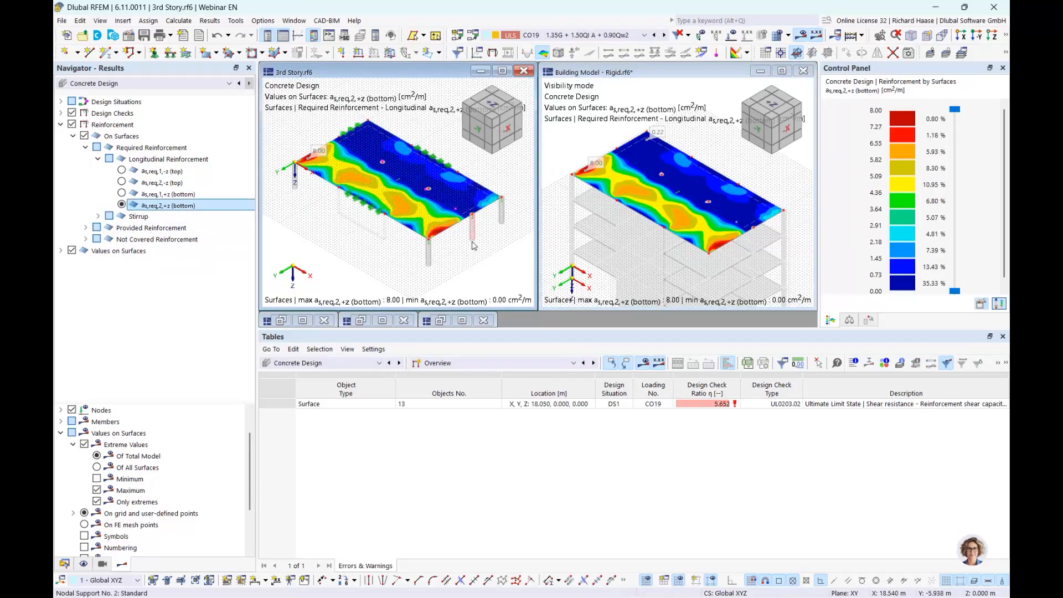
mouse_move(676, 195)
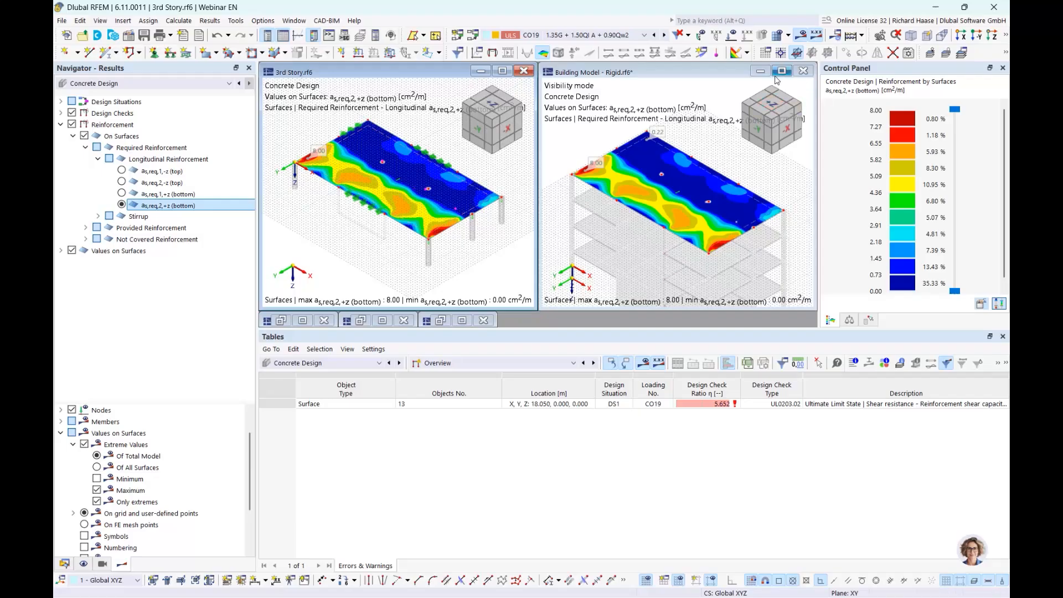
Step: Bring up the Groundfloor model maximized and show its Static Analysis summary table for LC1 Dead Load
click(285, 321)
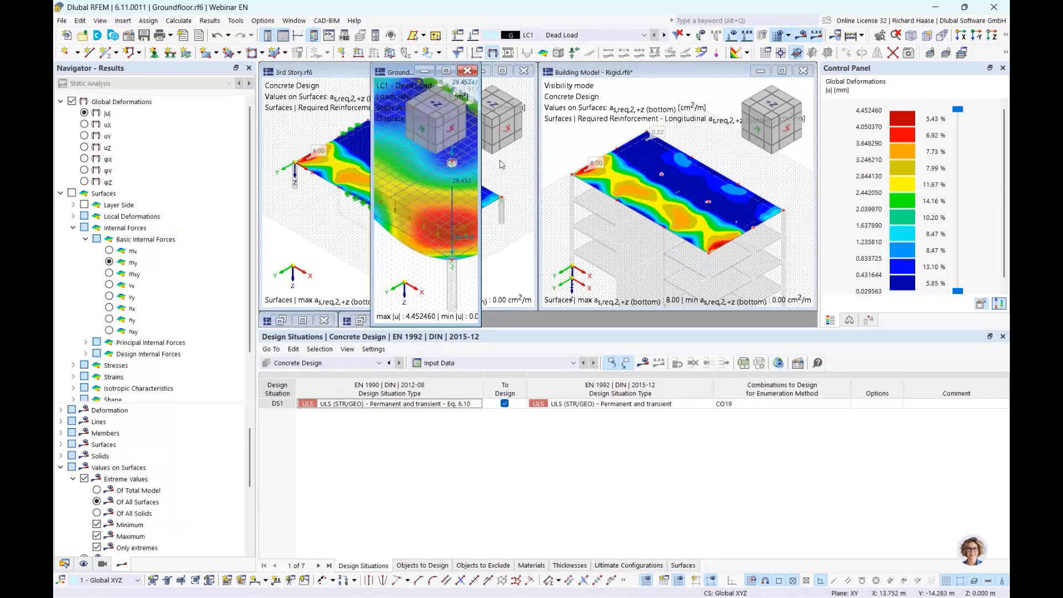
click(446, 70)
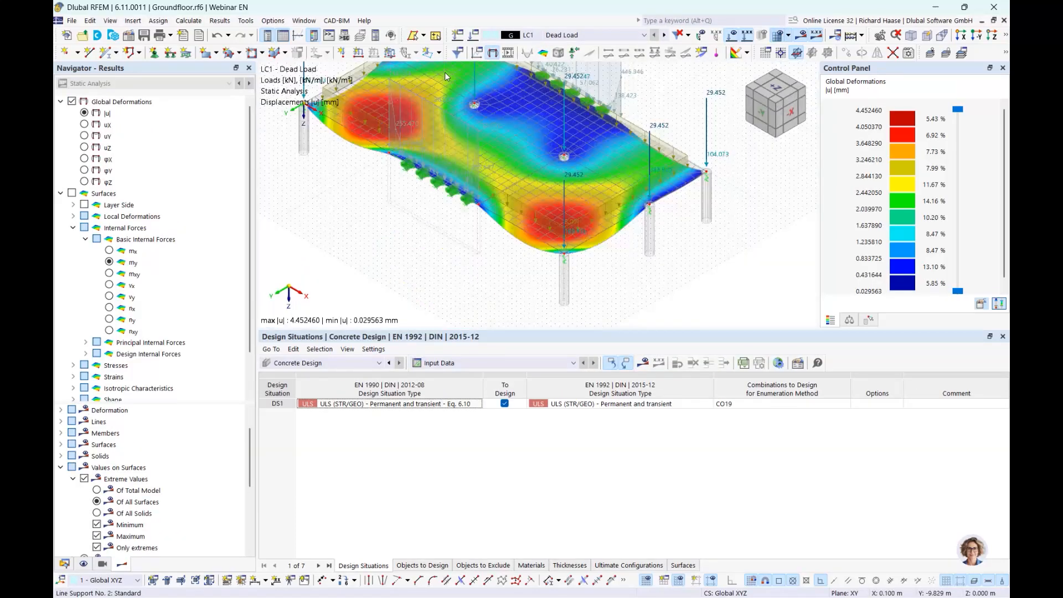
scroll(518, 184, down, 3)
scroll(631, 189, up, 2)
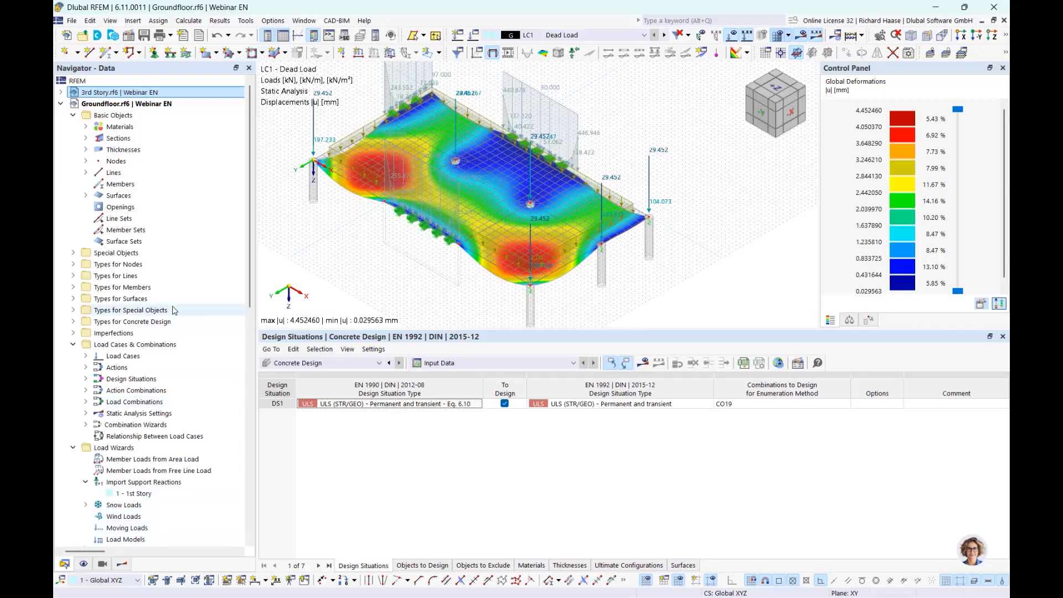
scroll(183, 311, down, 2)
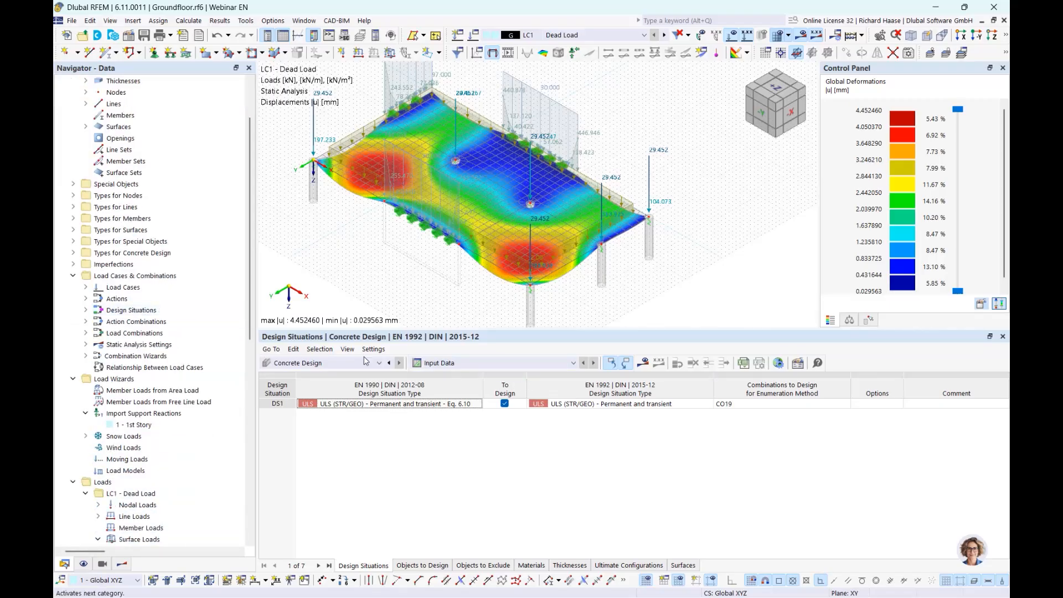
click(310, 363)
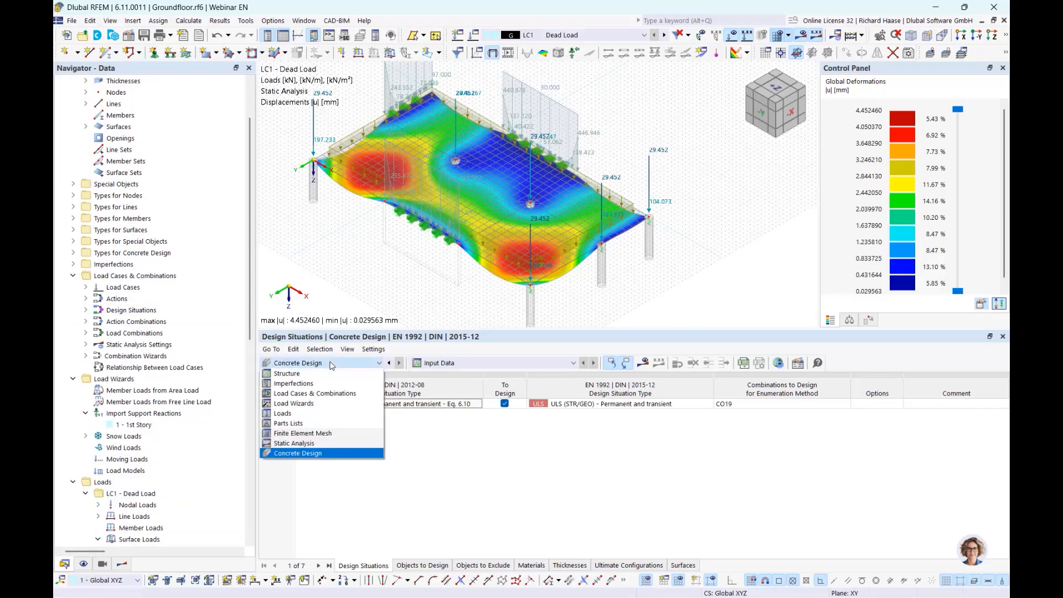
click(300, 444)
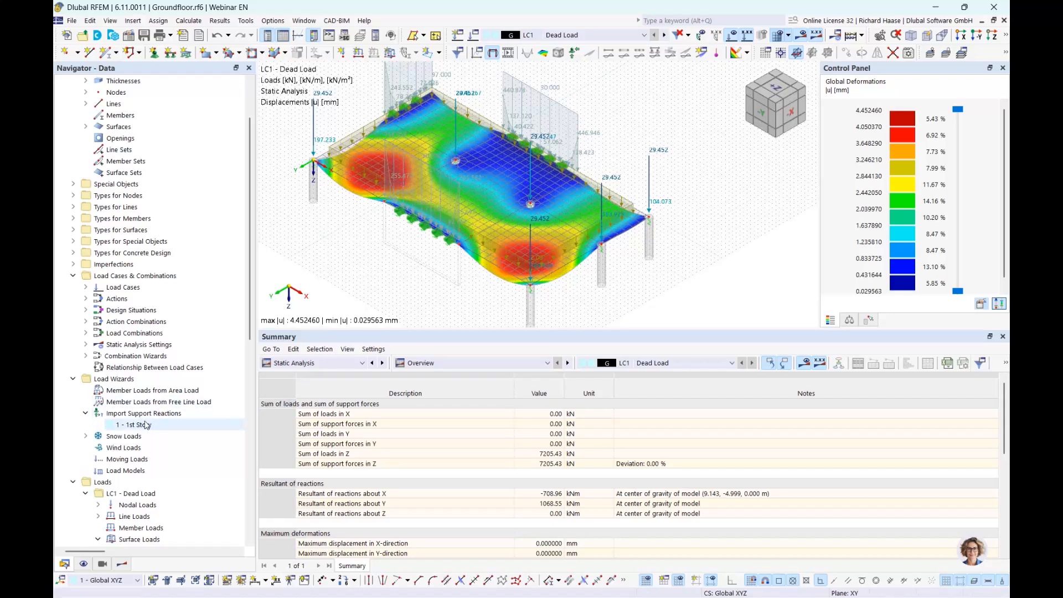
Step: Open the 1st Story support reaction import for editing and review the models available as connected model
scroll(206, 420, down, 1)
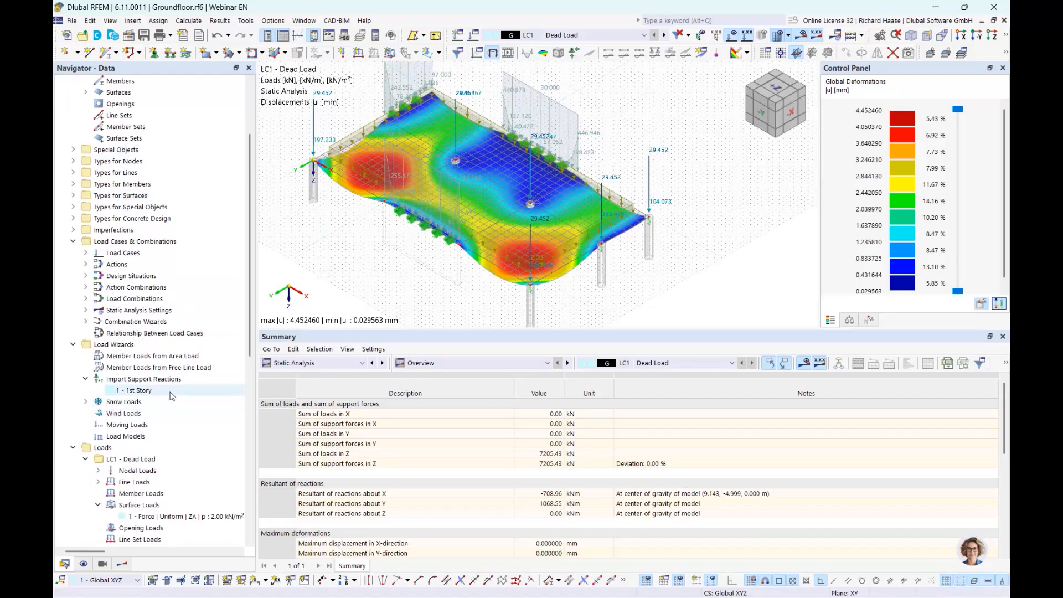
click(136, 391)
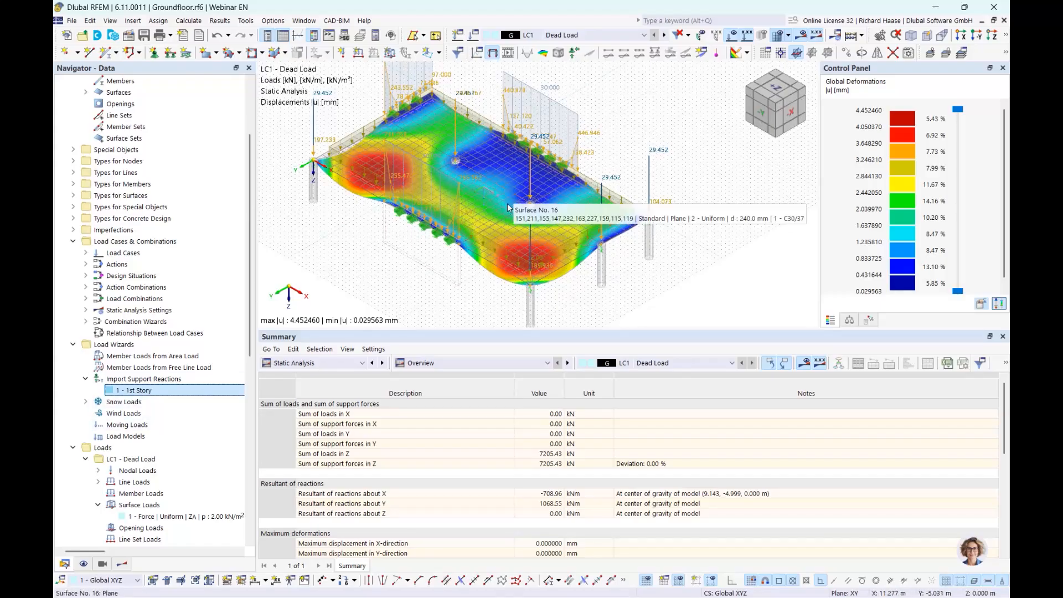
double_click(149, 392)
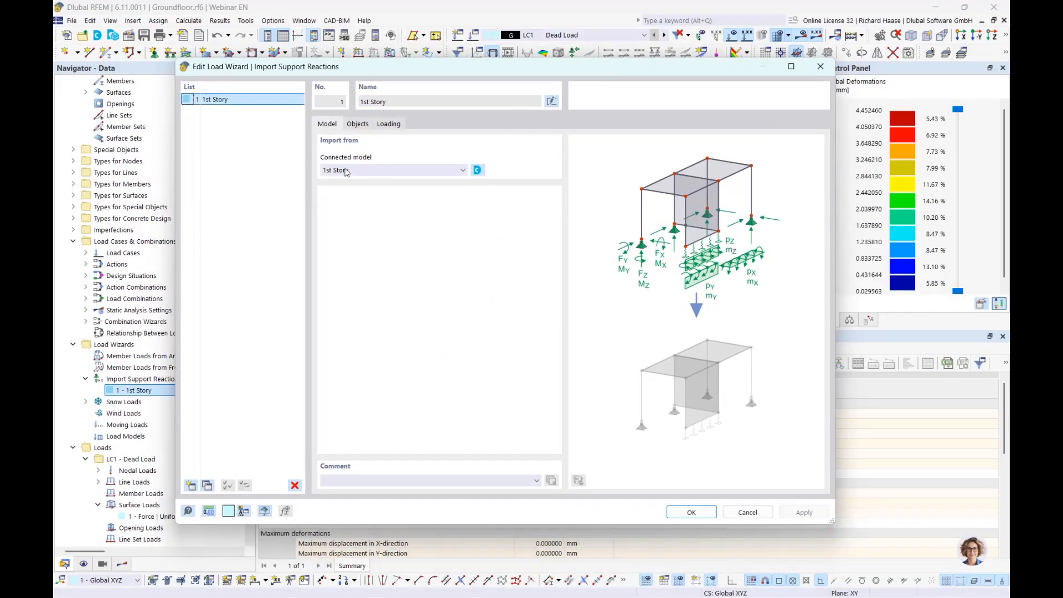
click(479, 171)
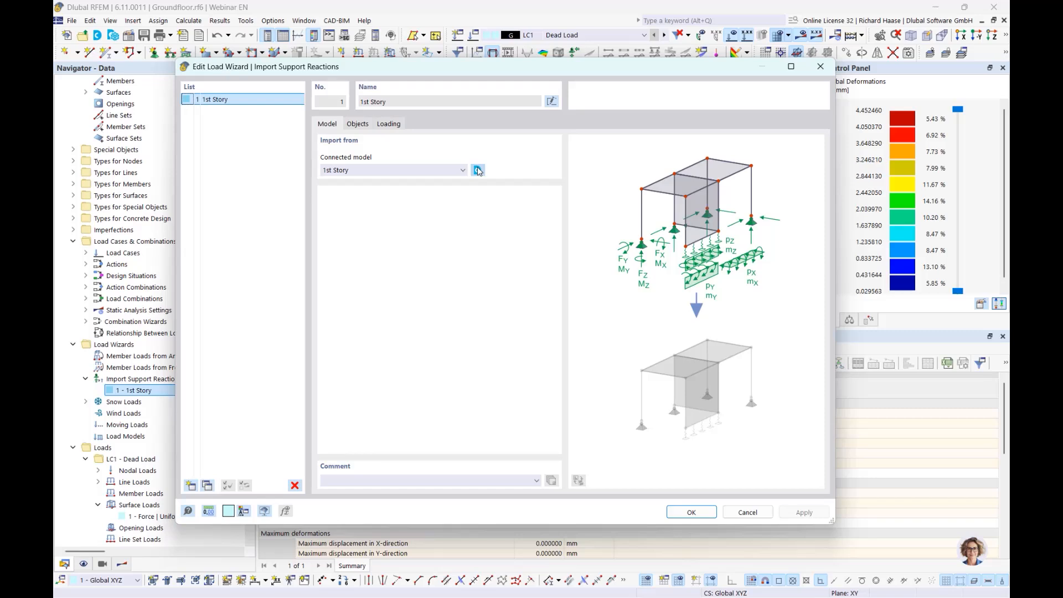
click(424, 171)
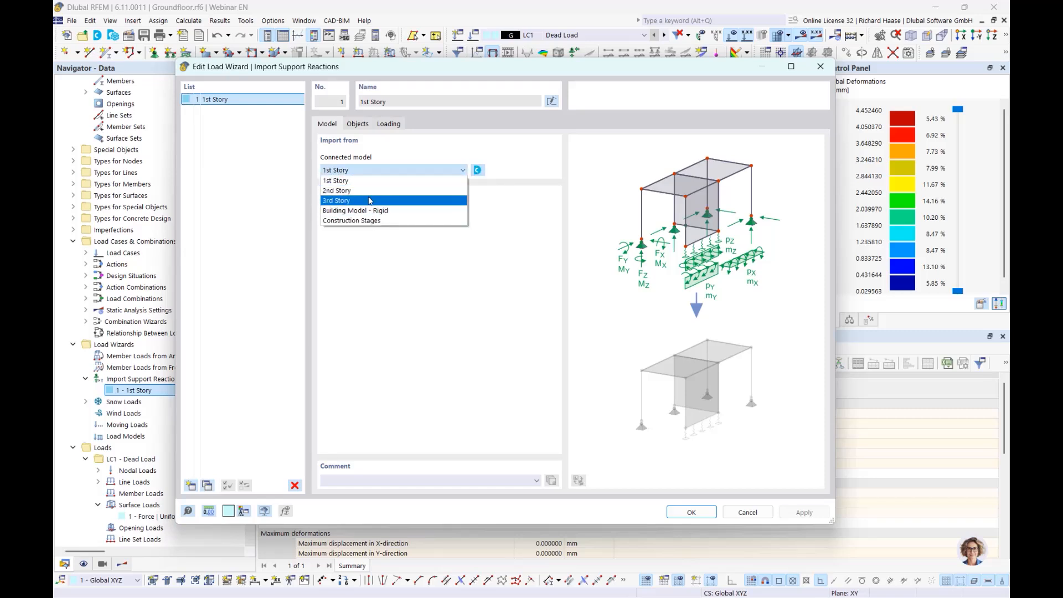
click(427, 156)
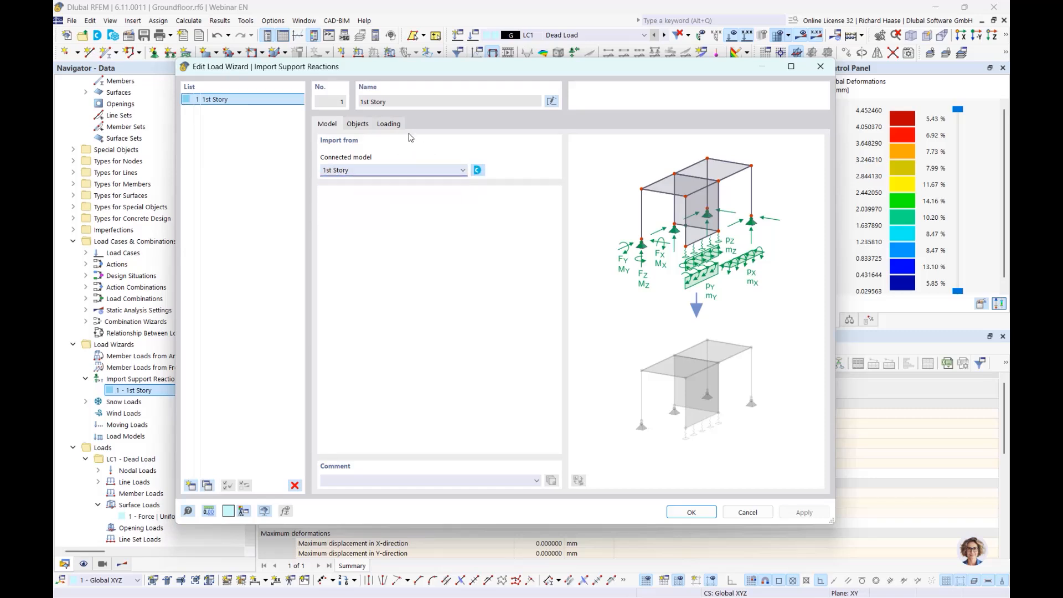
Step: Try the object connection type Manually for the support reaction import and return it to Free loads
click(359, 125)
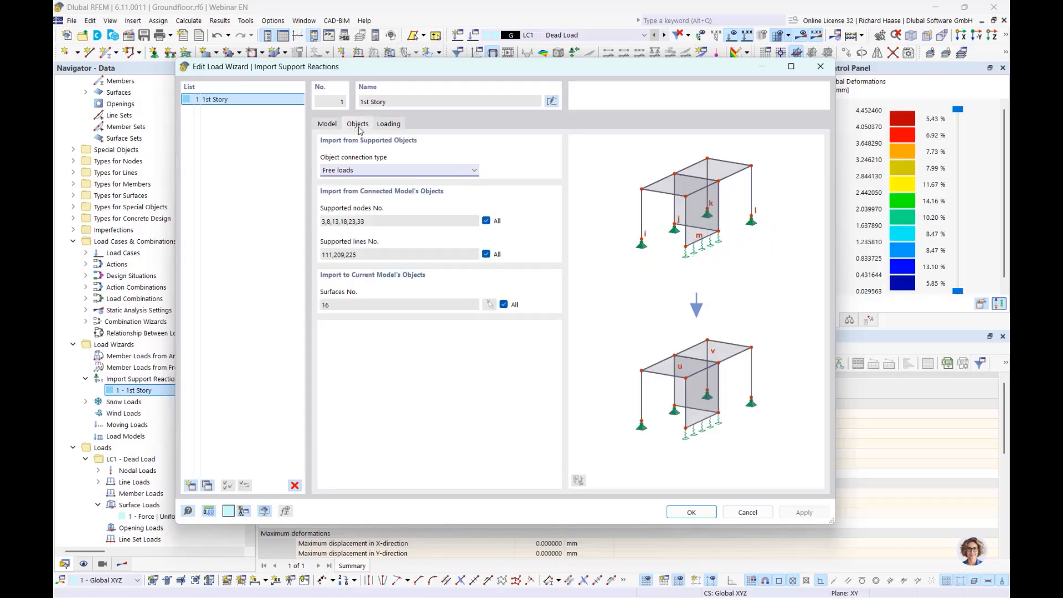
click(390, 172)
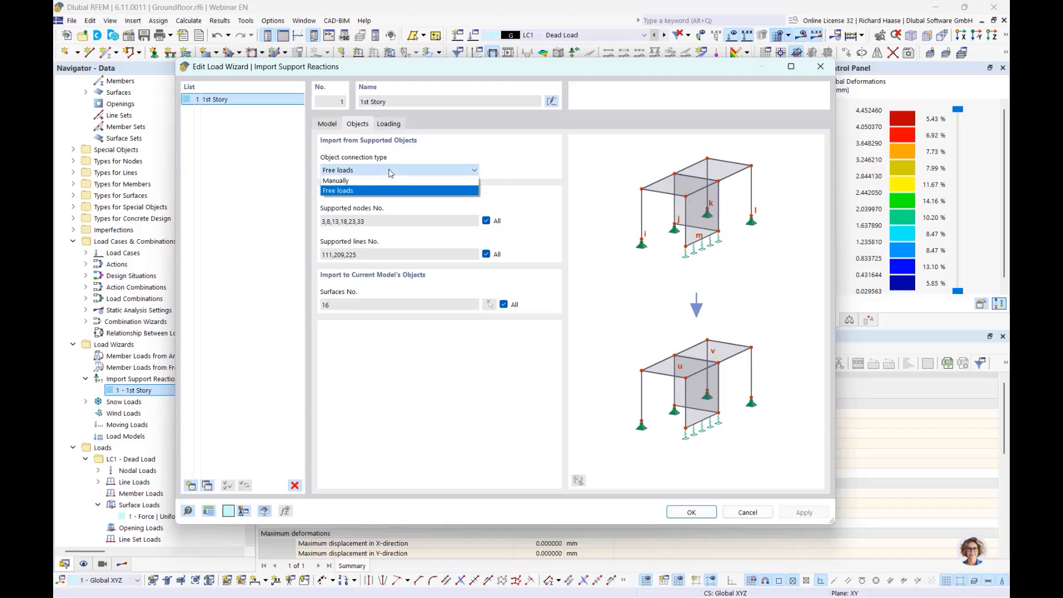
click(351, 181)
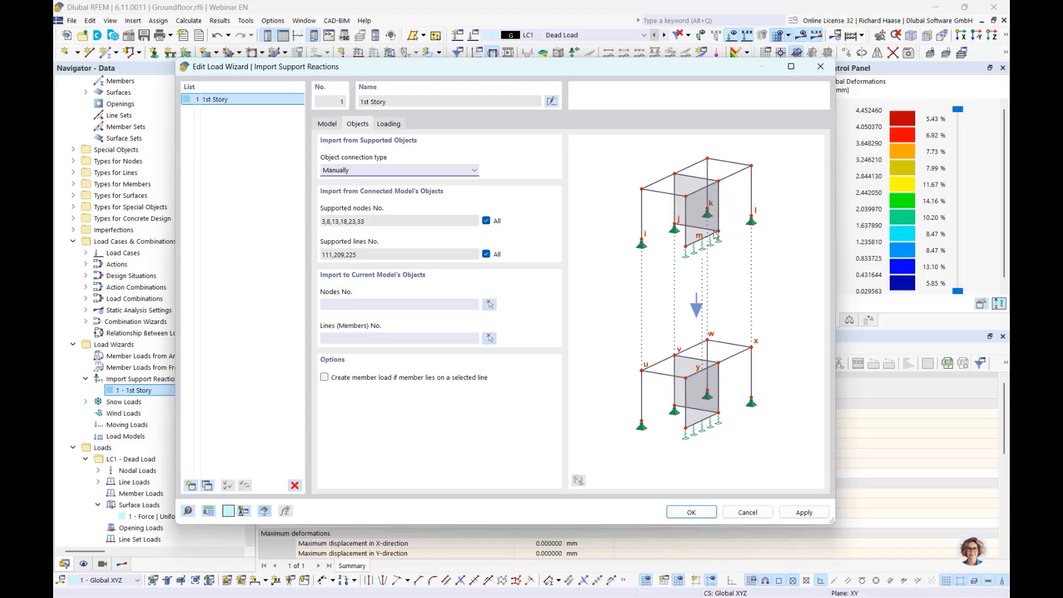
click(341, 303)
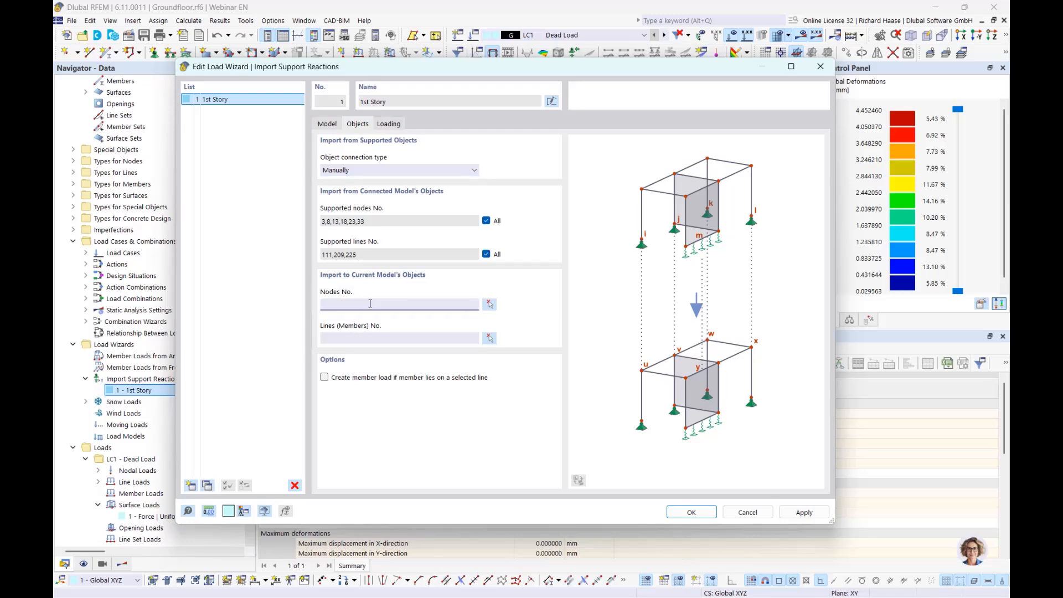
click(465, 172)
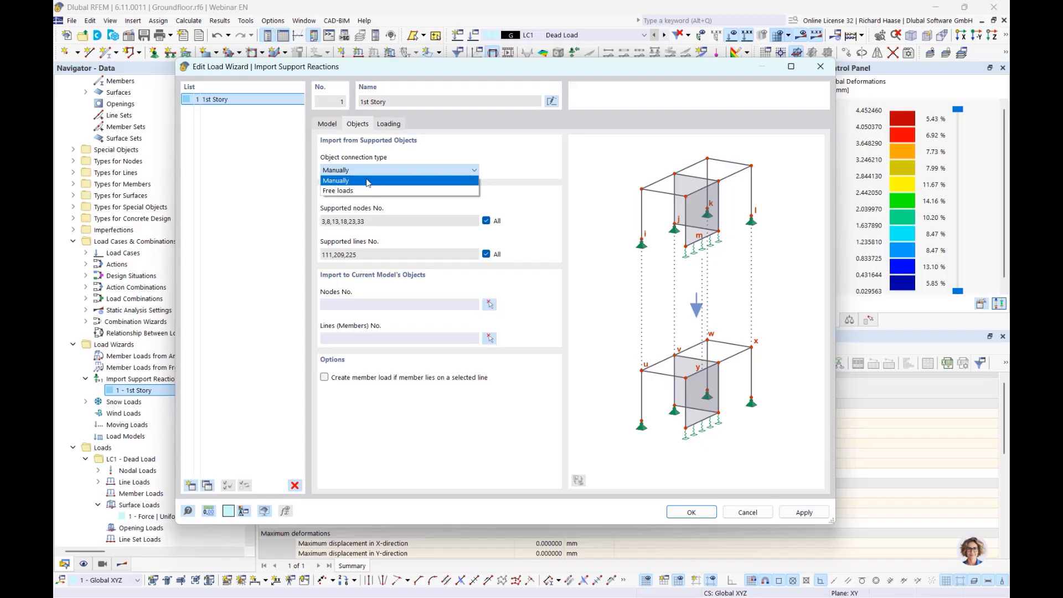
click(341, 191)
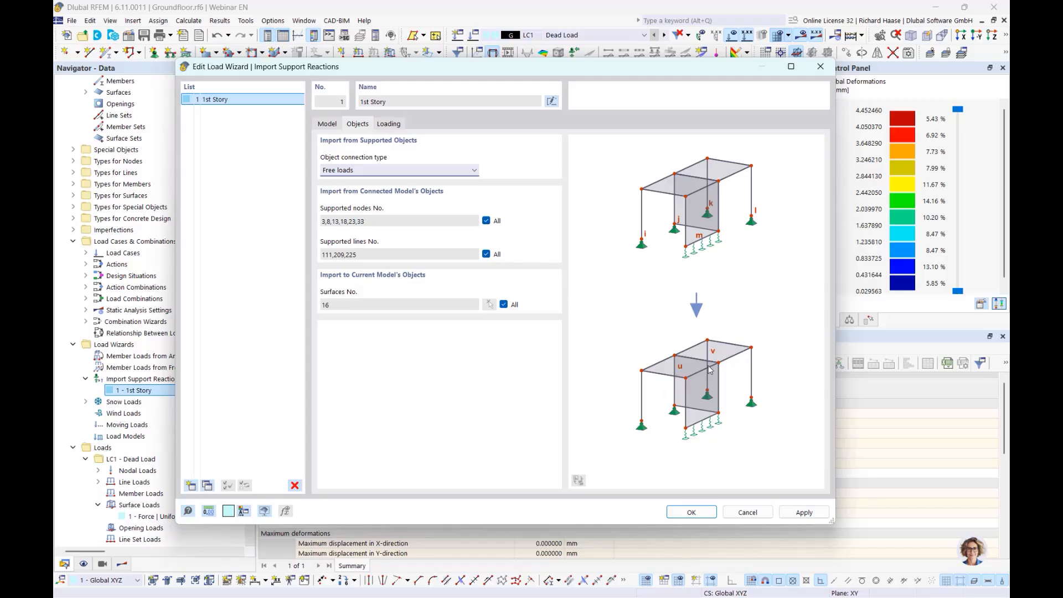
Step: Try the loading connection type Manually and review the source loadings selectable for the first connected loading row
click(399, 126)
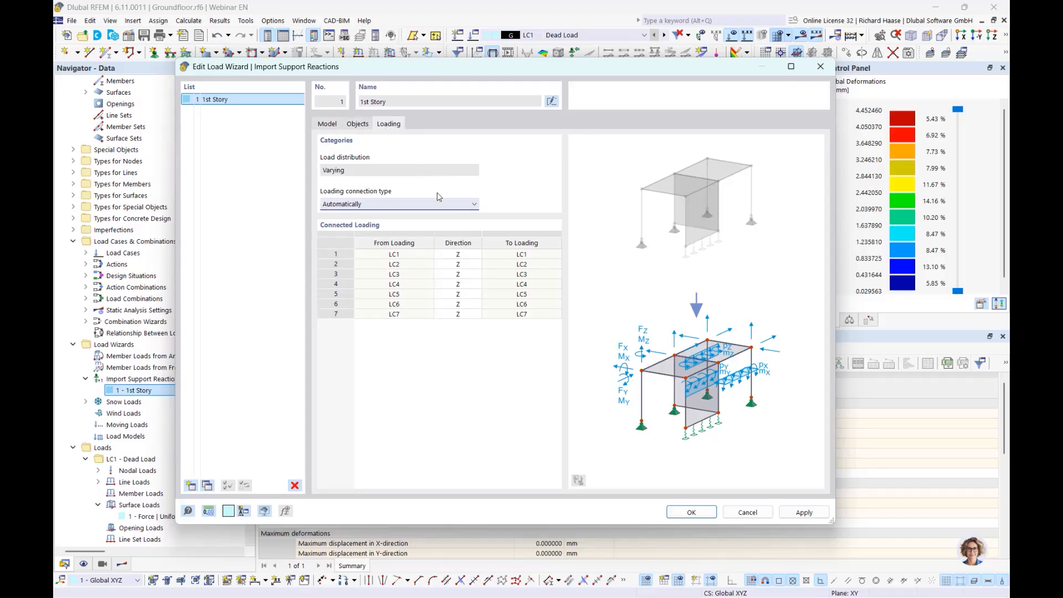
click(390, 210)
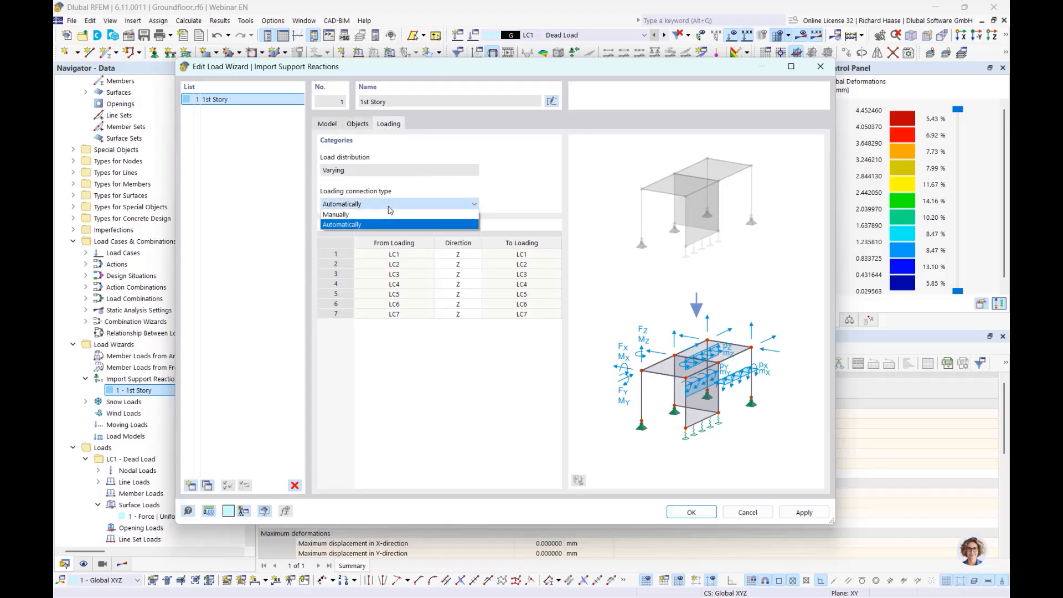
click(356, 217)
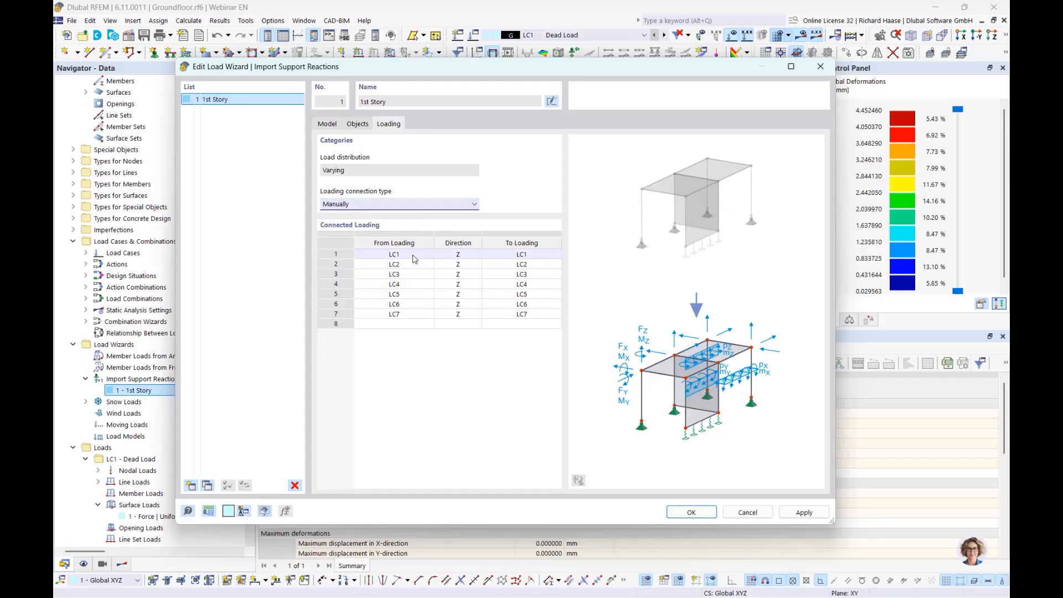
click(413, 259)
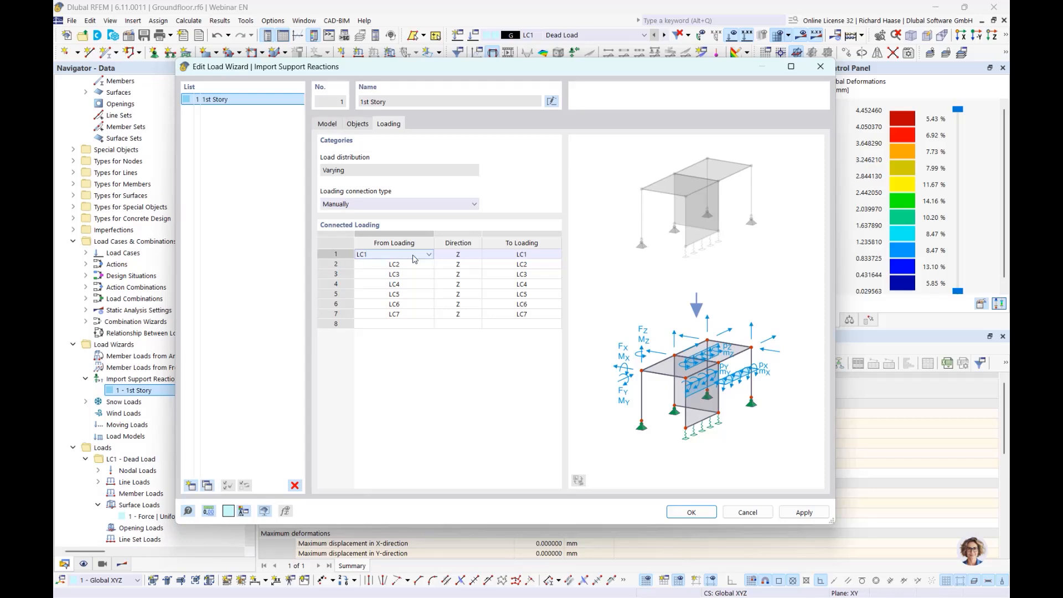
click(413, 259)
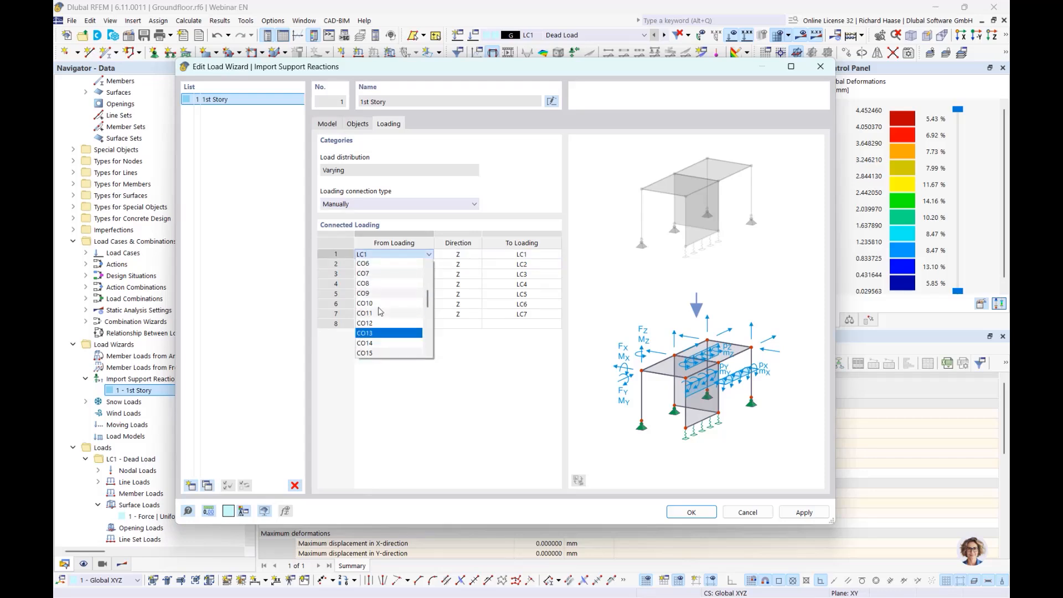
scroll(381, 327, down, 2)
scroll(384, 344, up, 6)
click(488, 380)
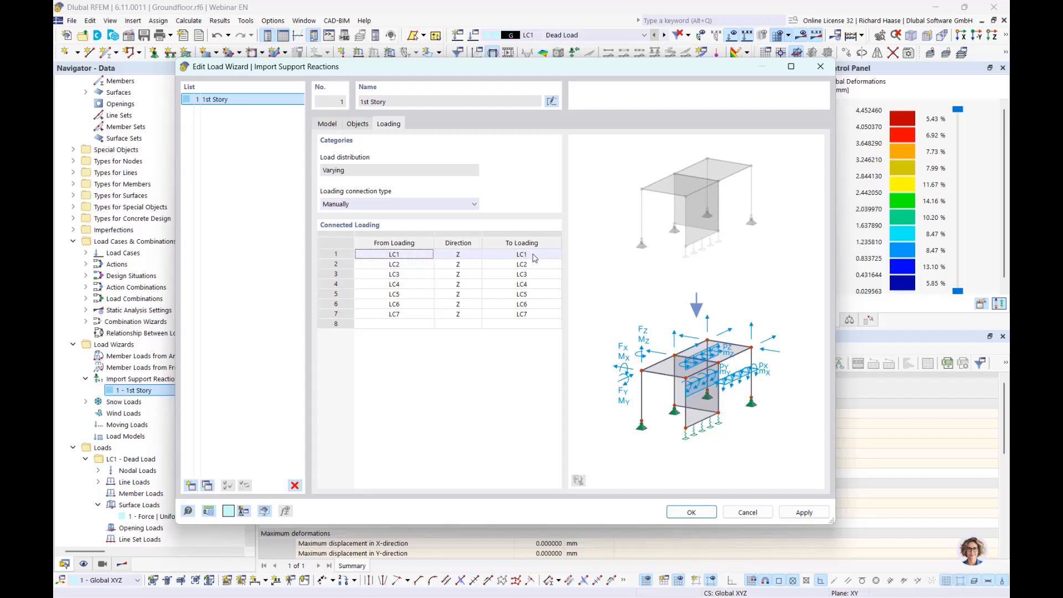
Step: Review the direction options for the LC1 connected loading and close the import settings without saving changes
click(476, 256)
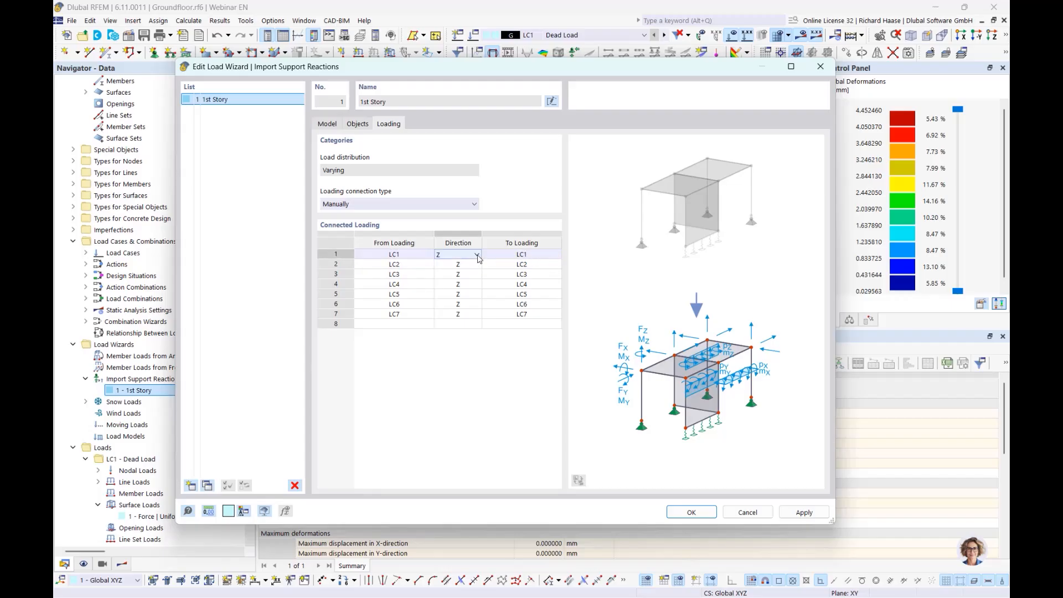
click(477, 255)
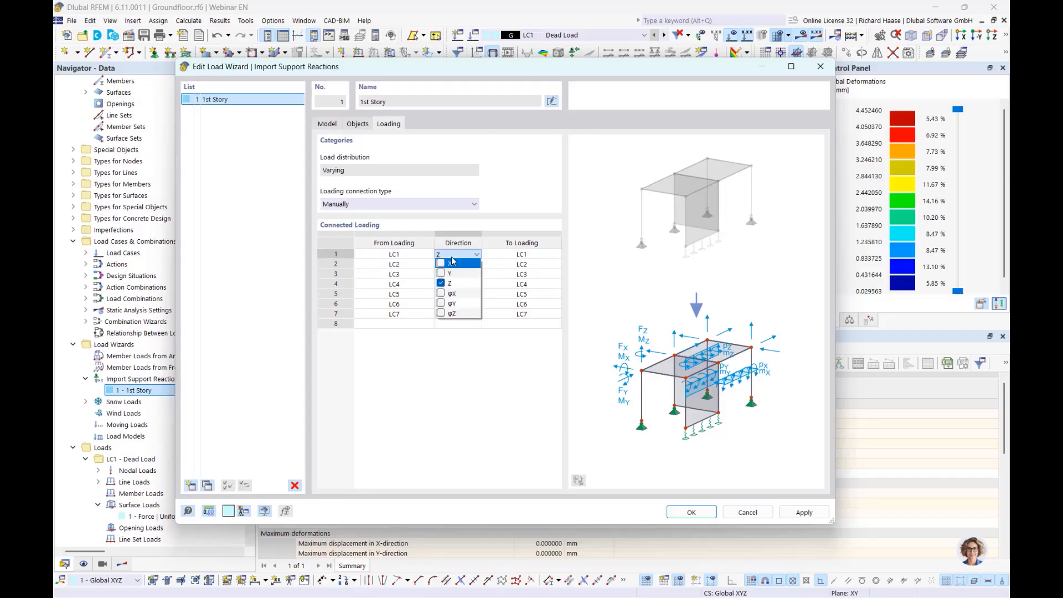
click(497, 223)
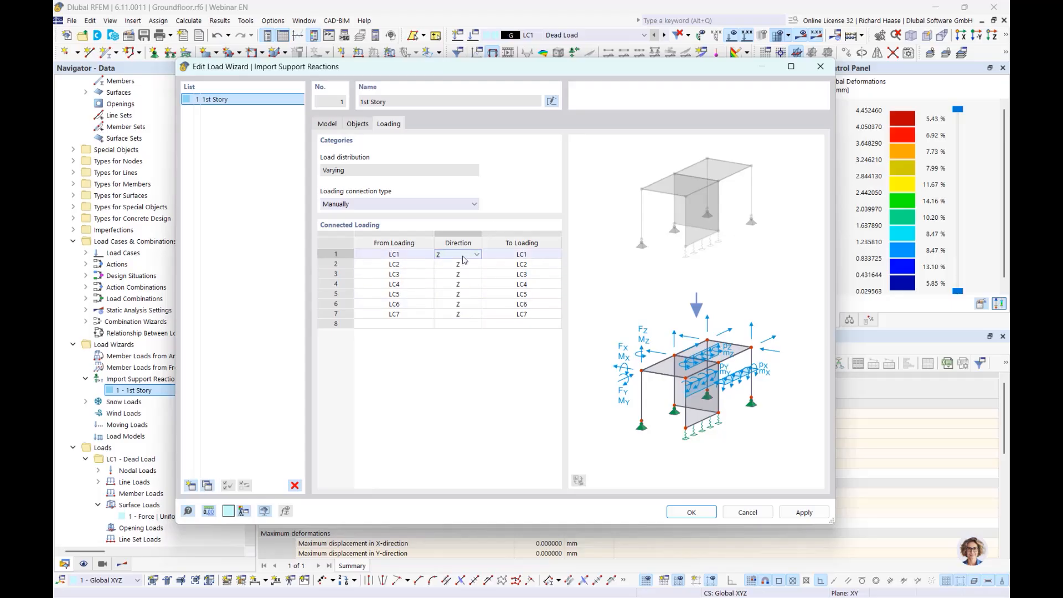
click(821, 67)
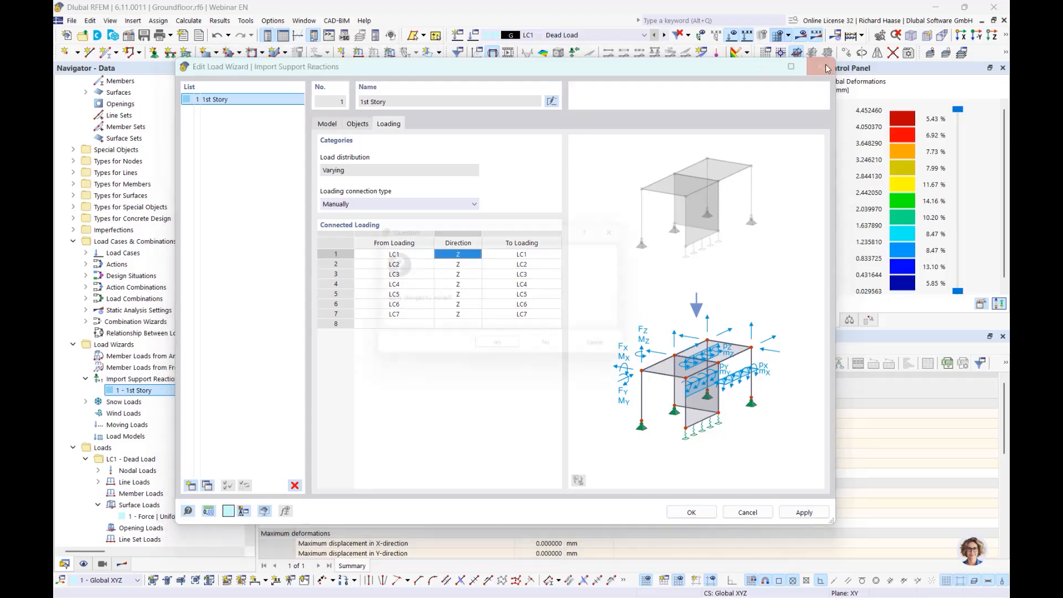
click(556, 352)
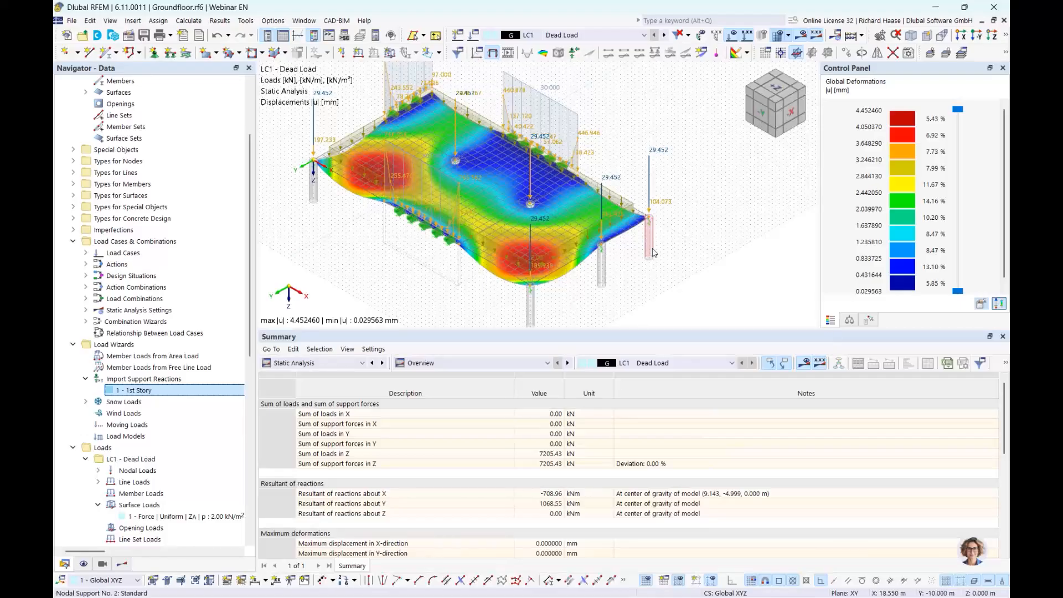
Step: Highlight the imported free concentrated load No. 7 of LC1 Dead Load in the model
scroll(161, 413, down, 4)
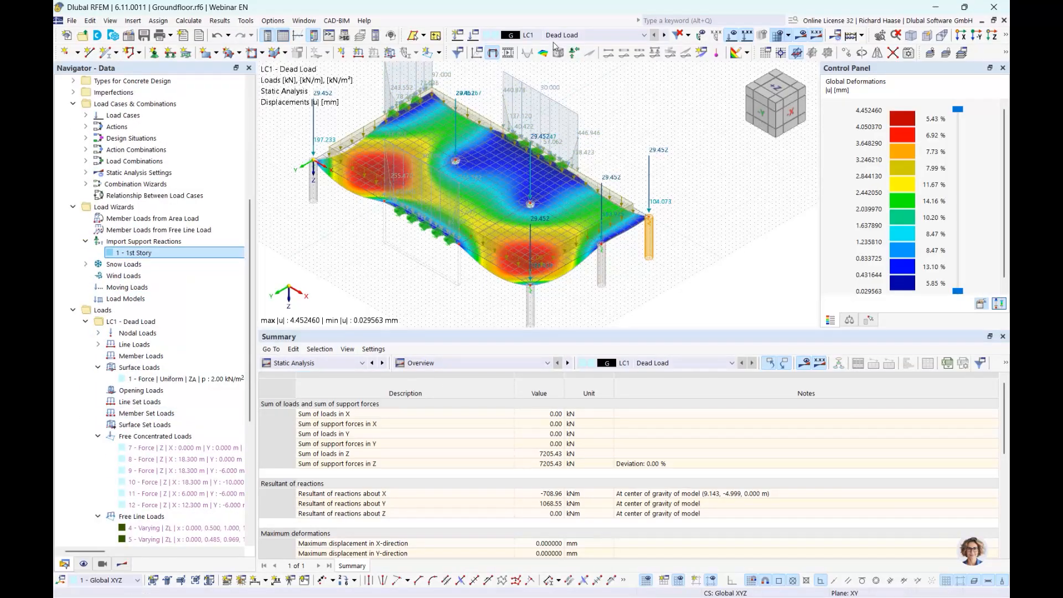
scroll(195, 429, down, 3)
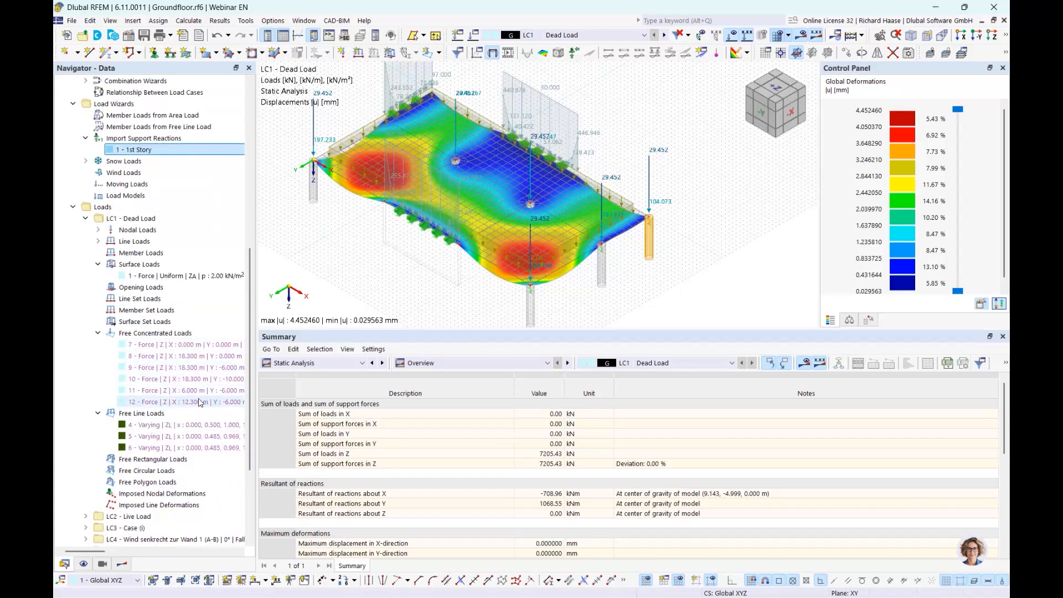
click(201, 346)
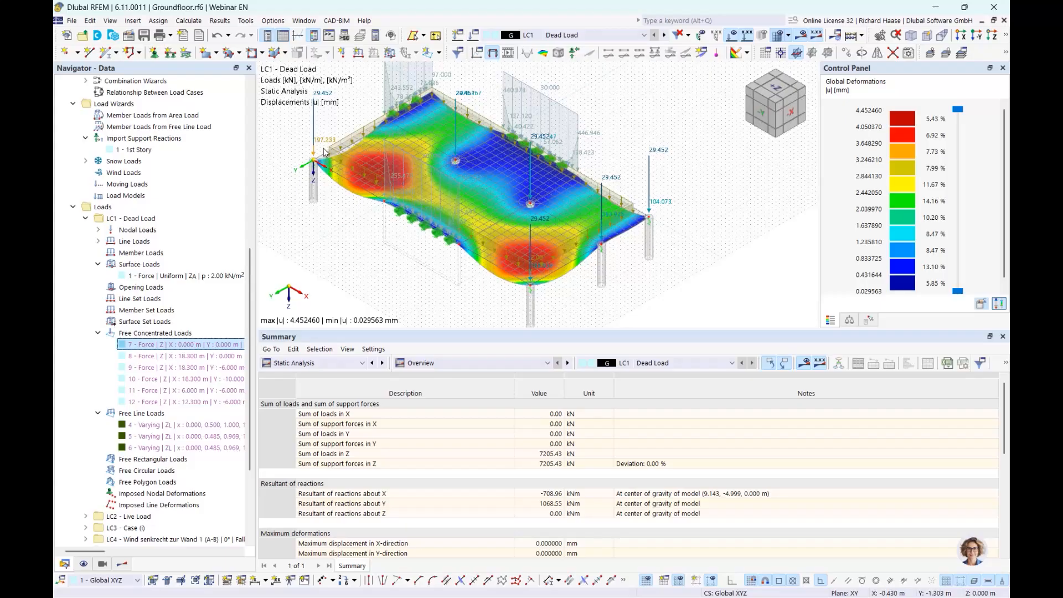
Step: Examine the imported free concentrated loads of LC1 Dead Load with their full descriptions, highlighting load No. 9 at X 18.300 m, Y -6.000 m
scroll(319, 148, up, 4)
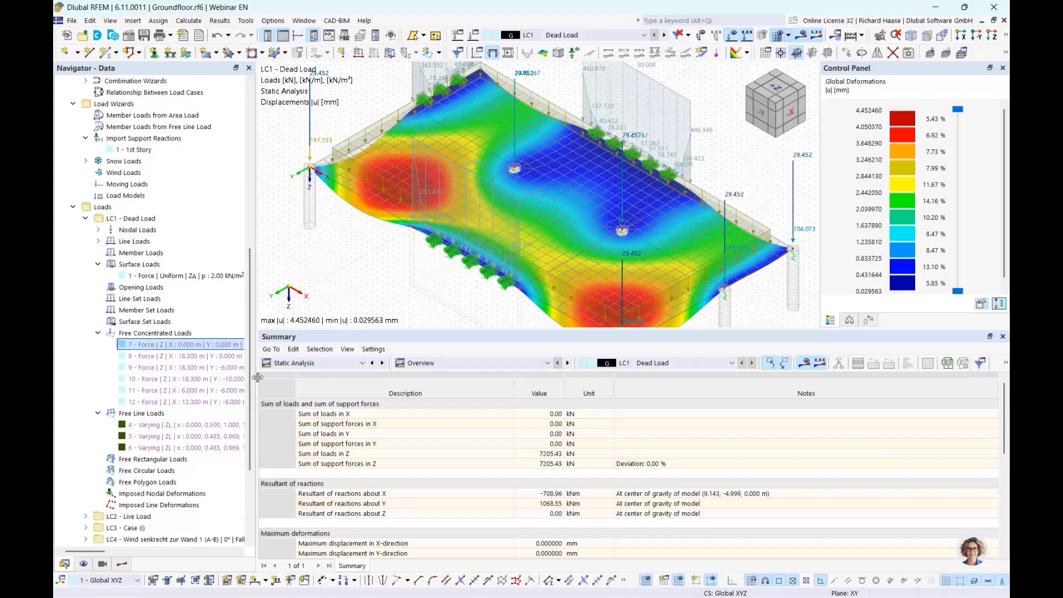
drag(257, 377, 385, 376)
click(275, 367)
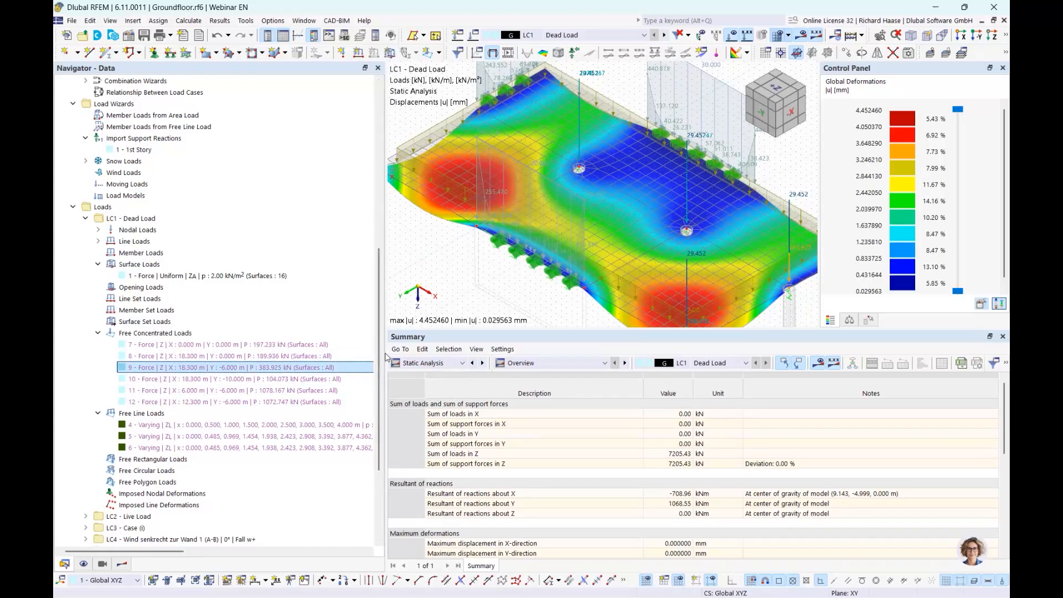
drag(386, 358, 322, 358)
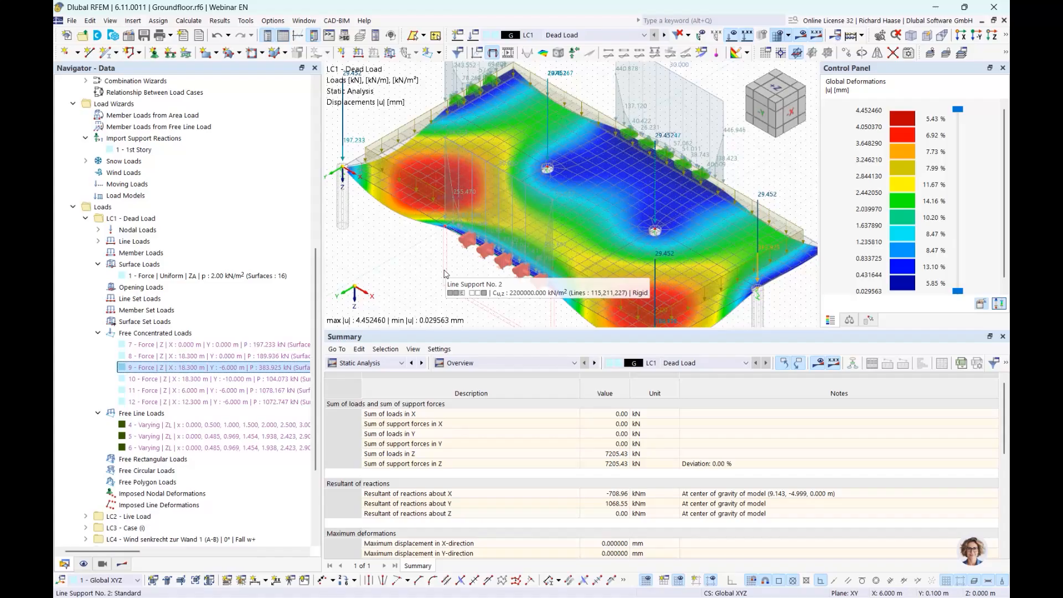
Step: Review the settings of free concentrated load No. 7, including the option to cancel its generated state, and close them without changes
click(216, 347)
right_click(217, 347)
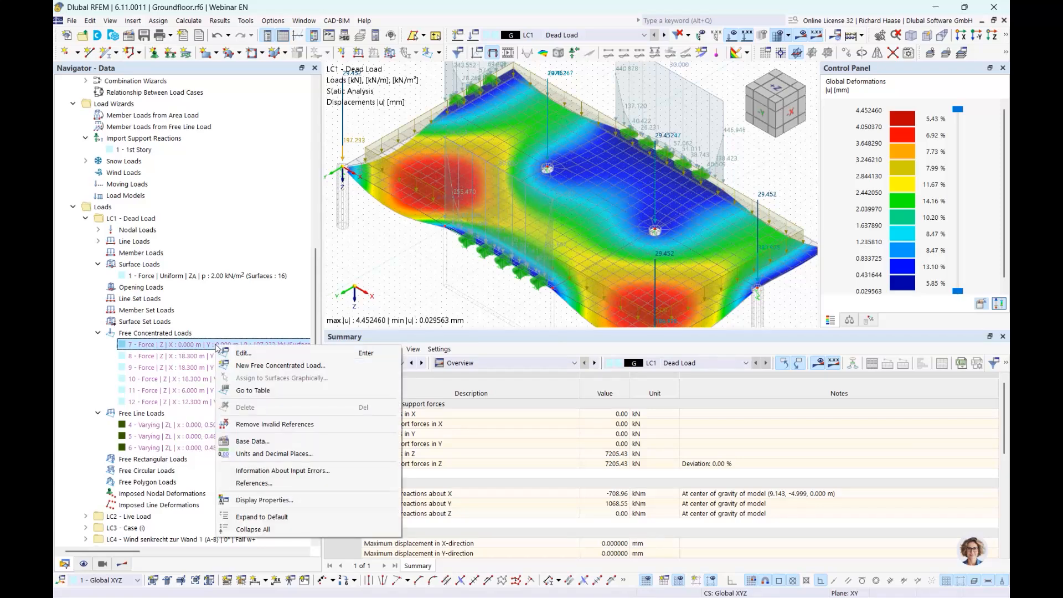
key(Escape)
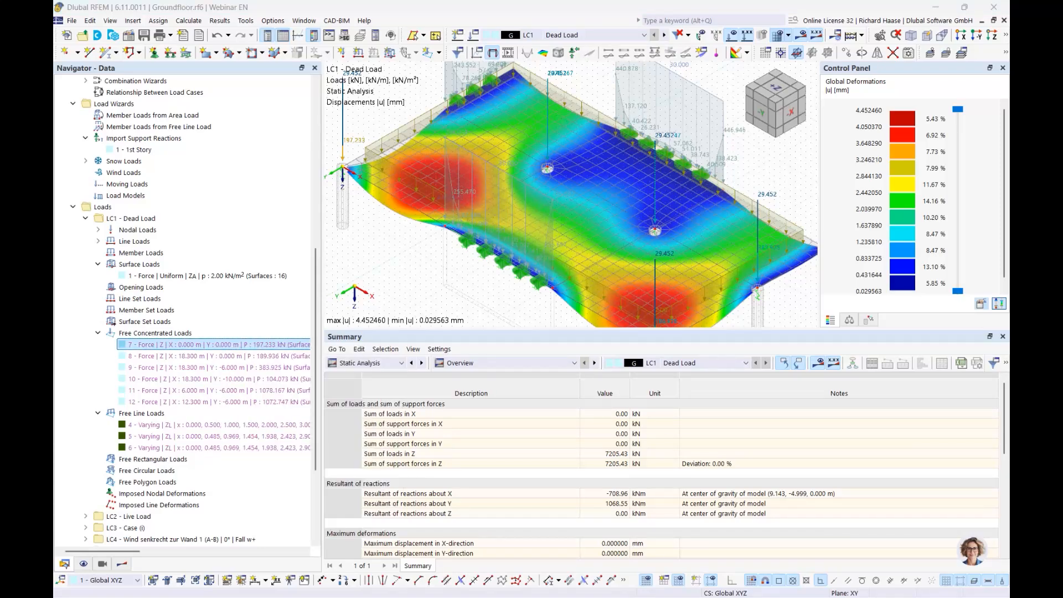
drag(53, 127, 691, 226)
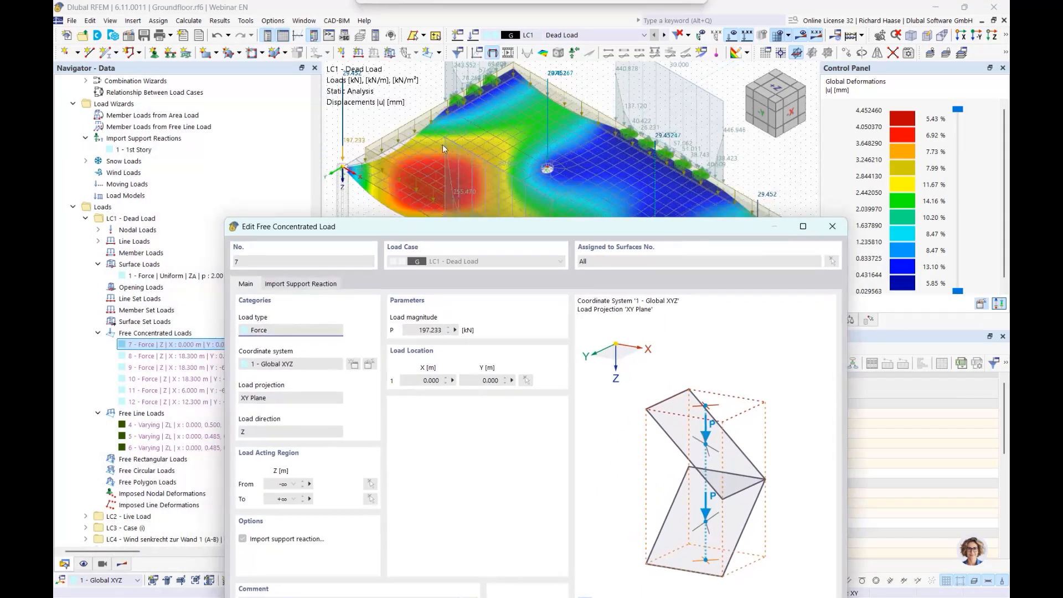
drag(500, 227, 473, 81)
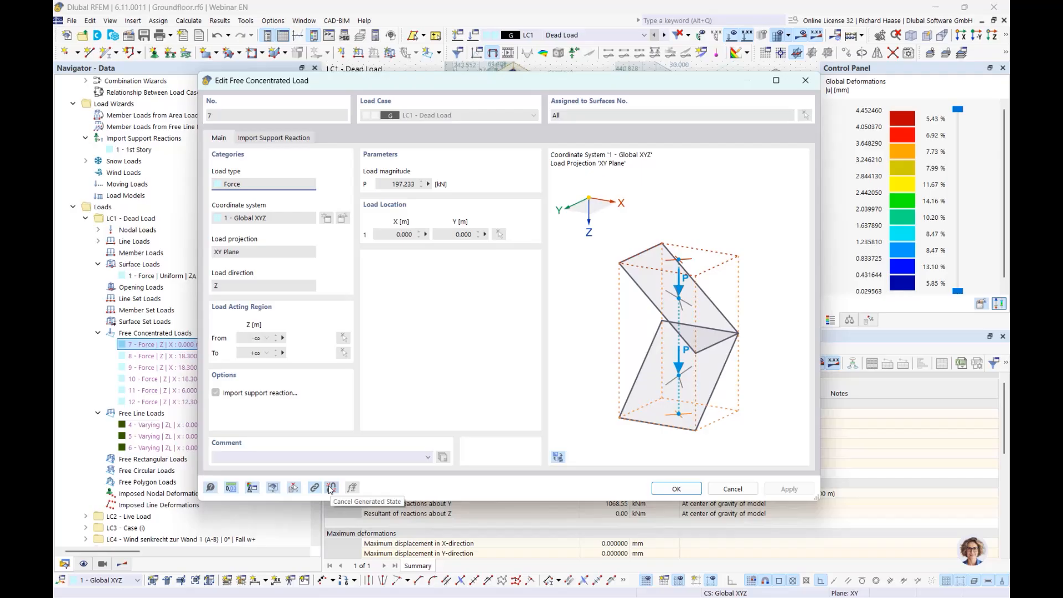
click(806, 80)
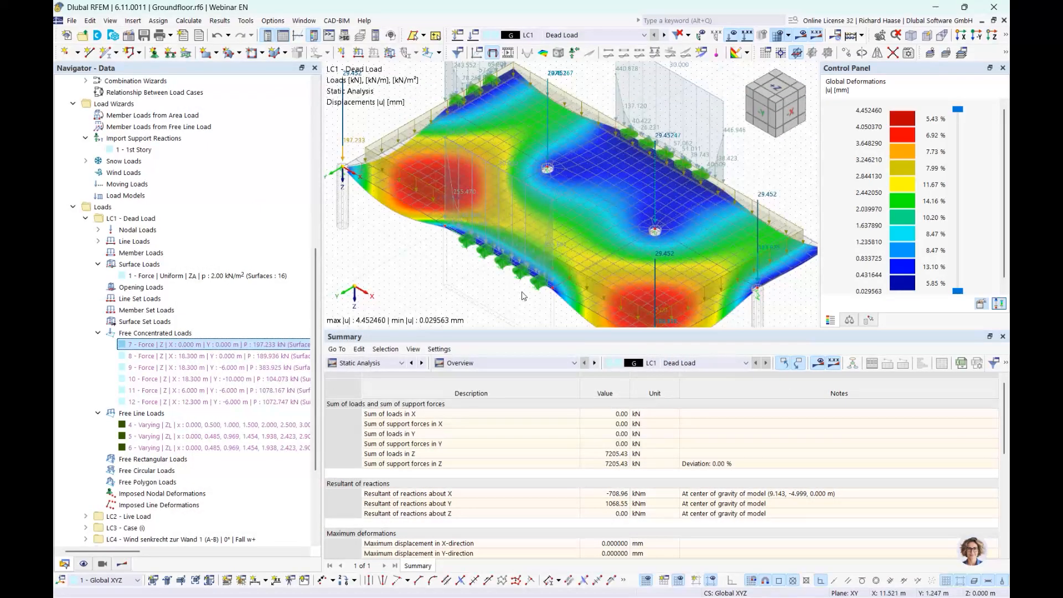
Step: Check the LC1 sum of loads in Z in the Groundfloor summary and switch to the Building Model - Rigid model
drag(566, 330, 567, 343)
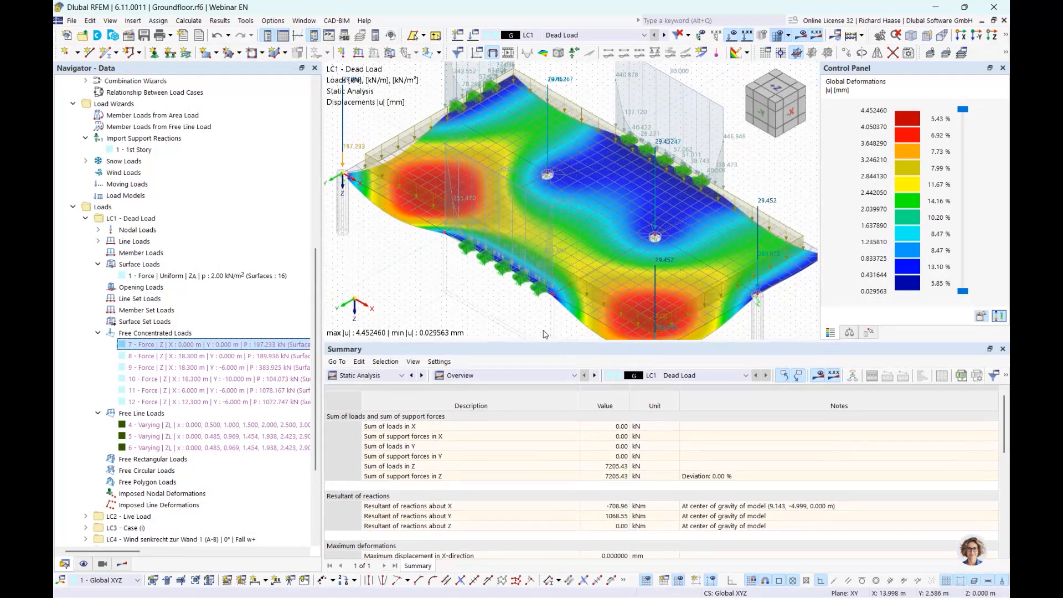
middle_drag(549, 333, 534, 244)
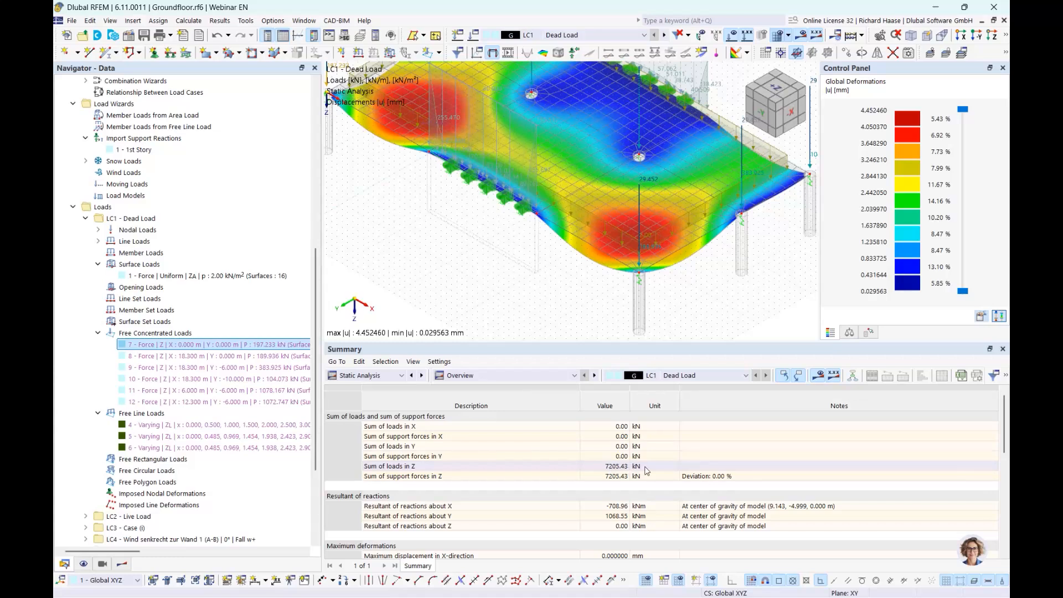
scroll(177, 166, up, 10)
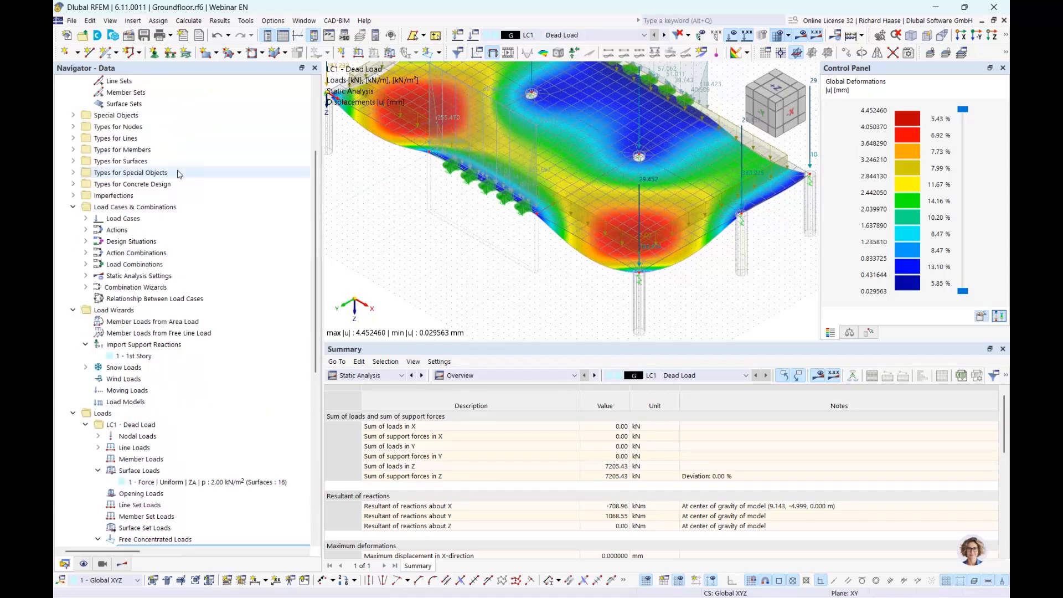
click(61, 103)
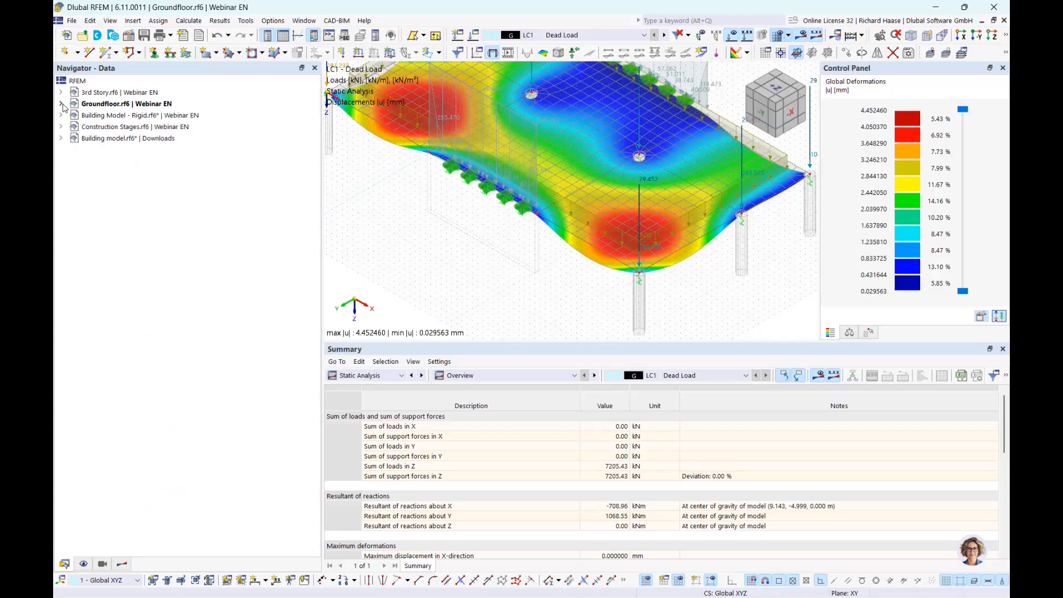
click(146, 117)
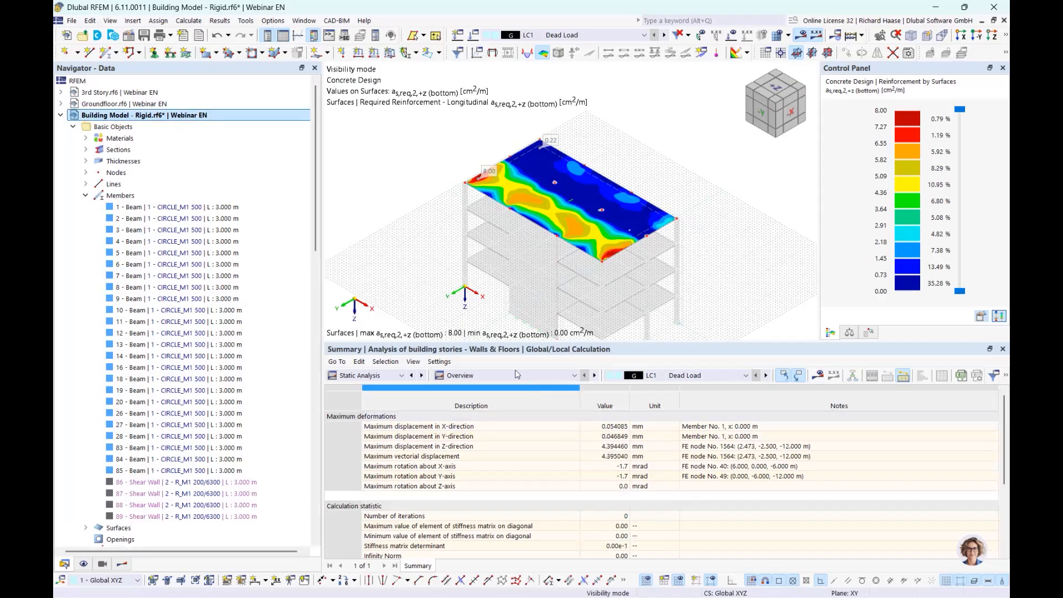
Step: Show the static analysis results by stories and examine the cumulative mass of story 0 under Centers of Mass and Rigidity
click(484, 378)
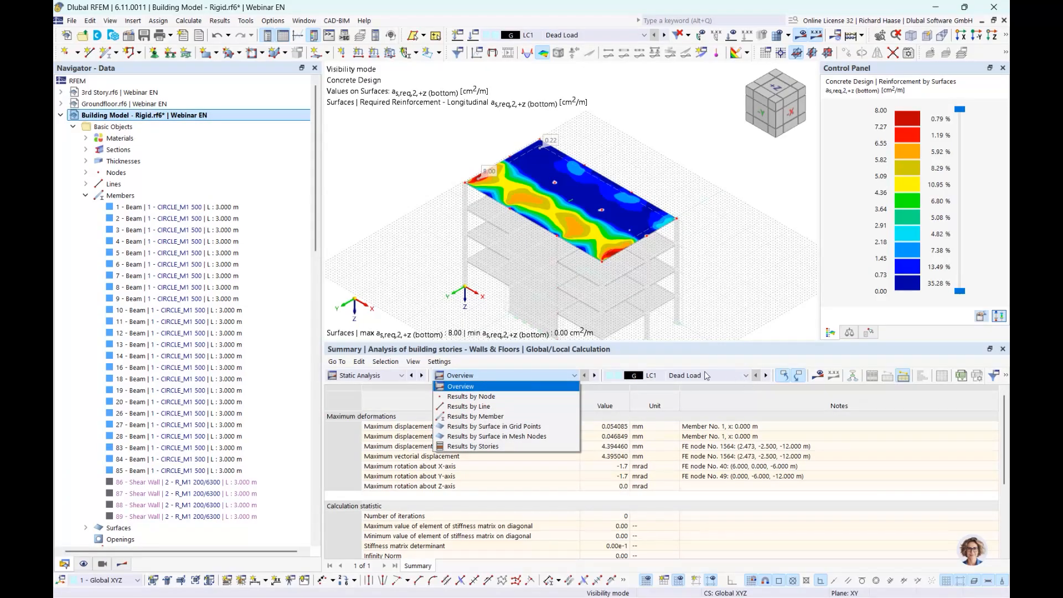
click(501, 447)
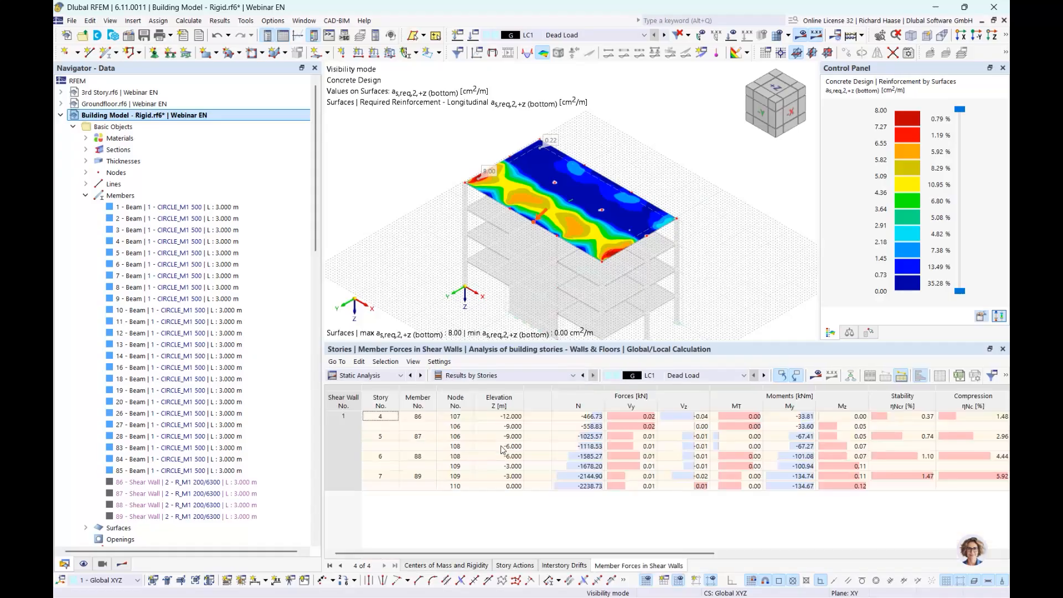
click(446, 566)
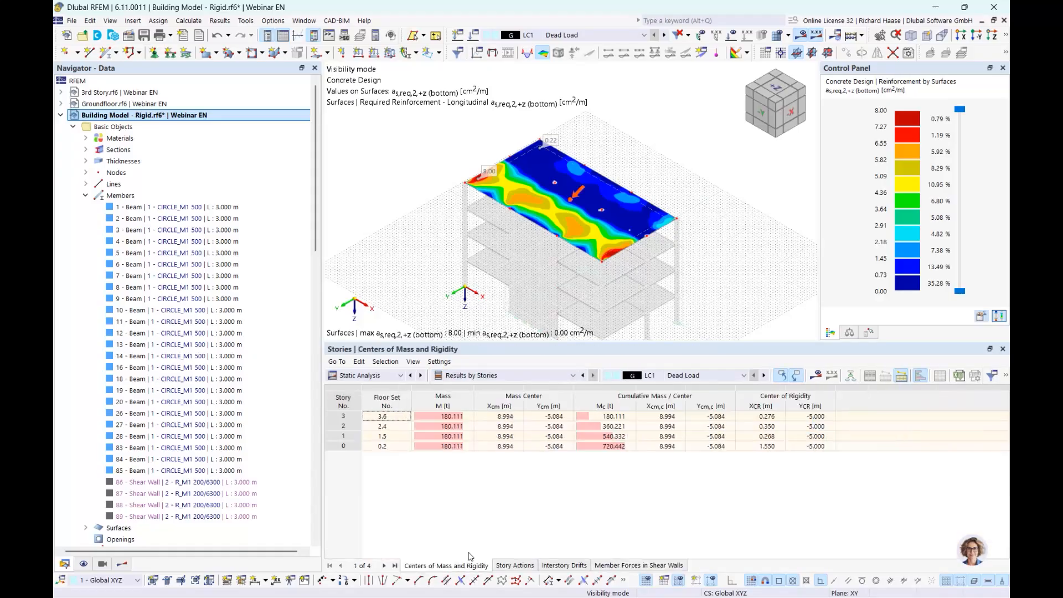
click(611, 447)
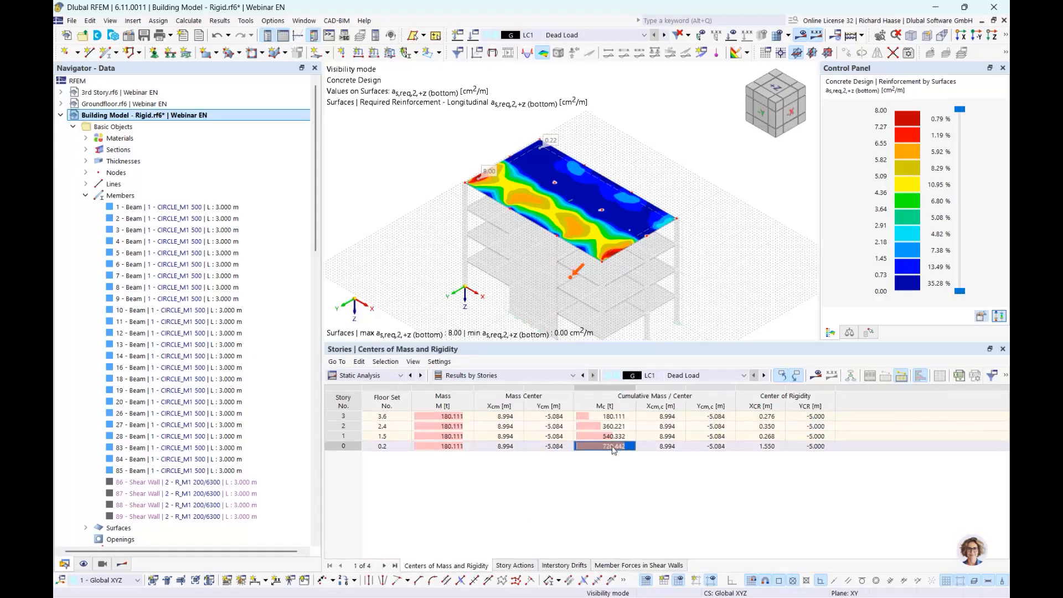
Step: Cancel the visibility mode so the whole building is displayed with all its stories
middle_drag(694, 268, 673, 217)
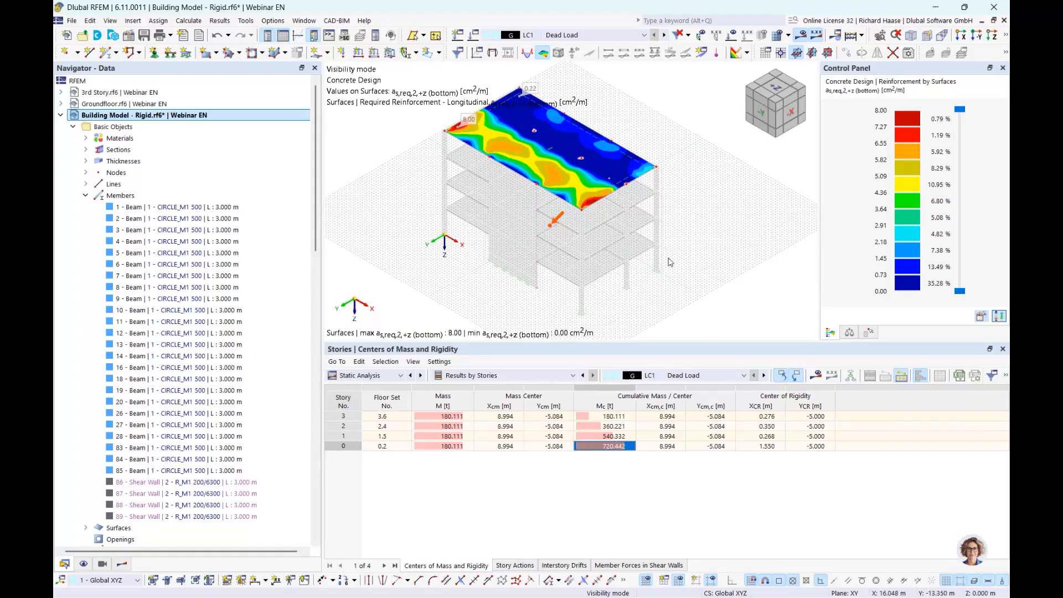
click(1006, 34)
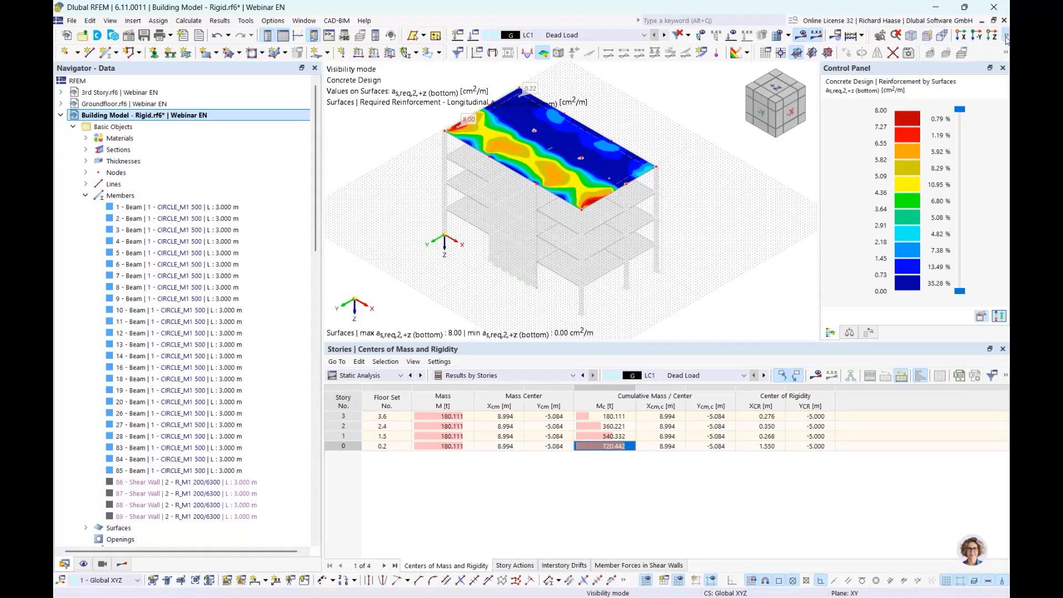
click(924, 55)
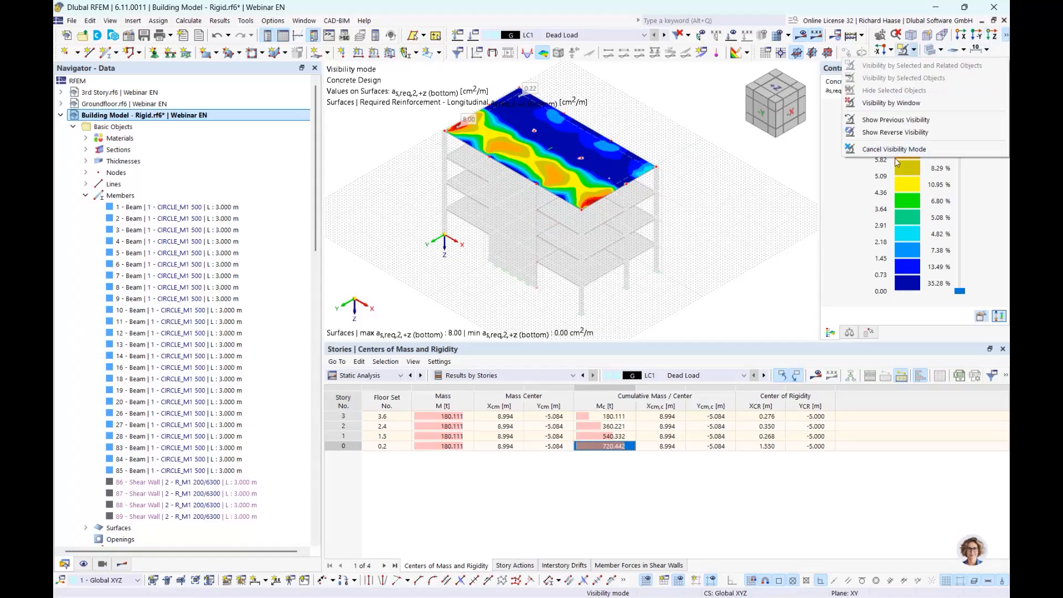
click(901, 154)
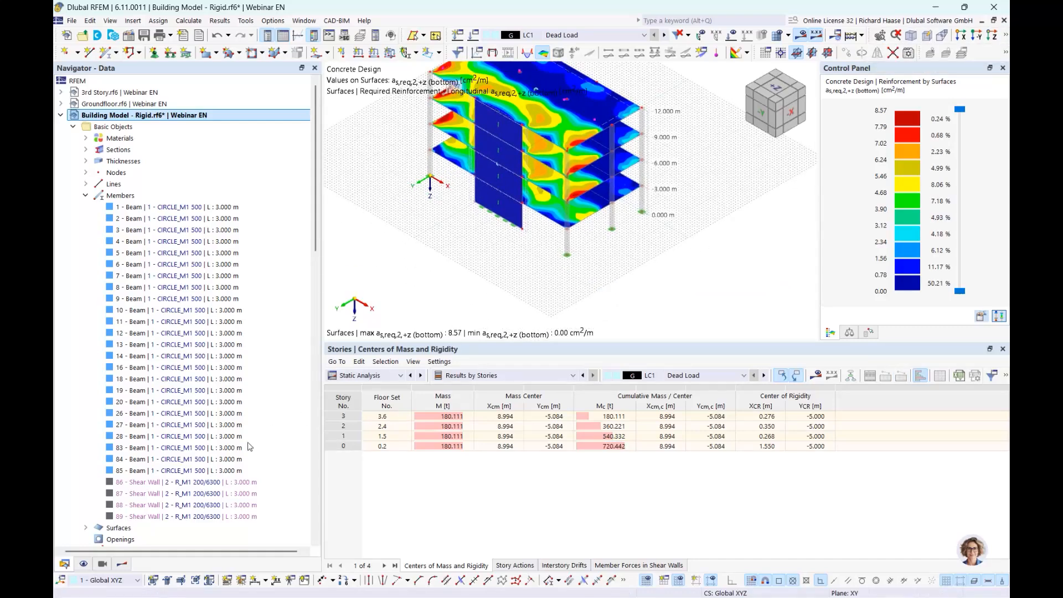
Step: Switch the displayed results from Concrete Design to Static Analysis
click(122, 565)
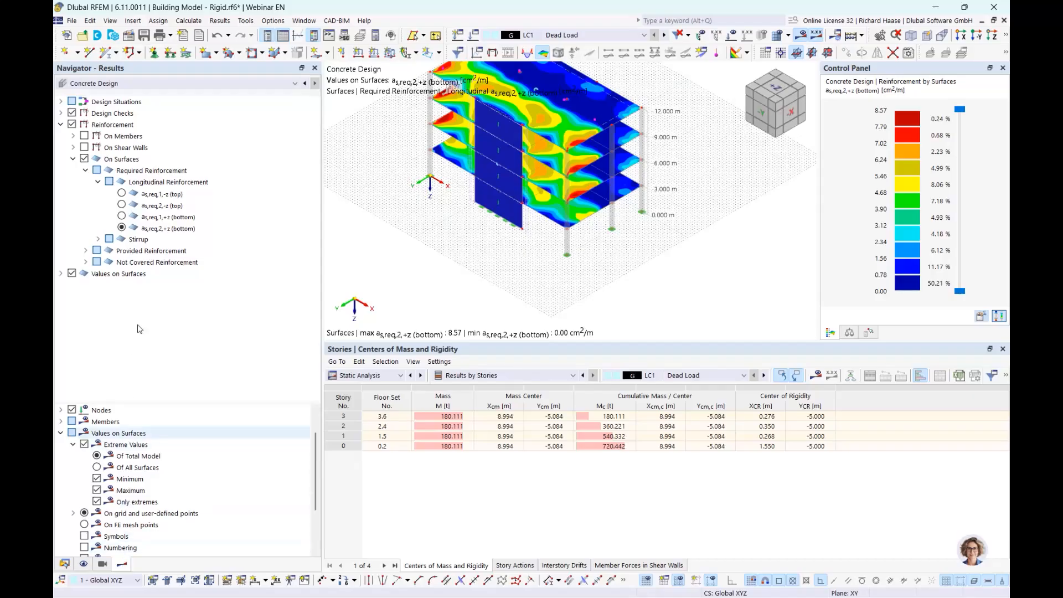
click(107, 84)
click(100, 94)
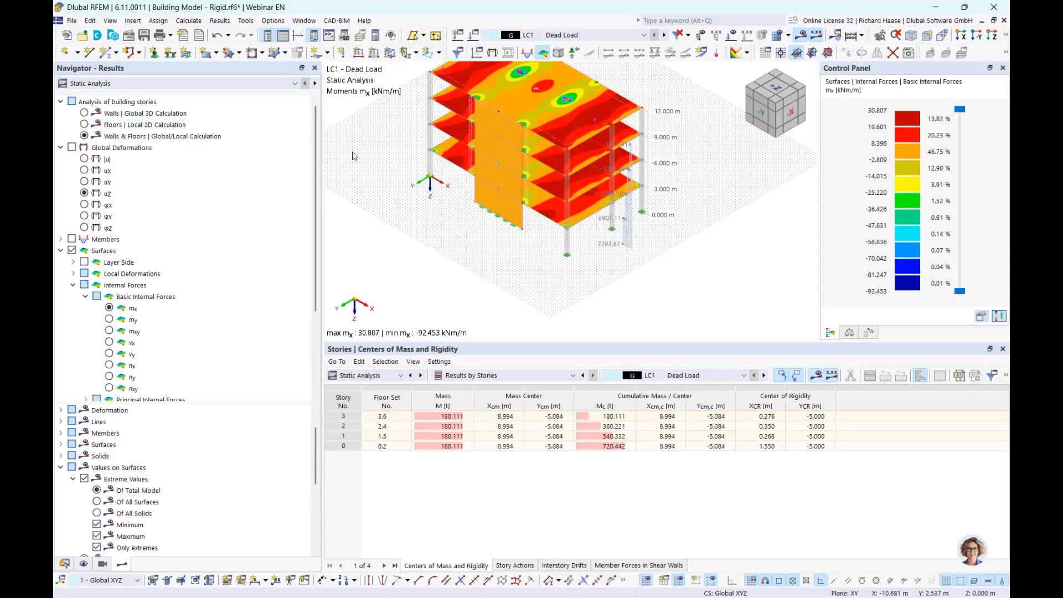
Step: Expand the force results of the vertical result lines and select the force component FZ
scroll(166, 197, down, 3)
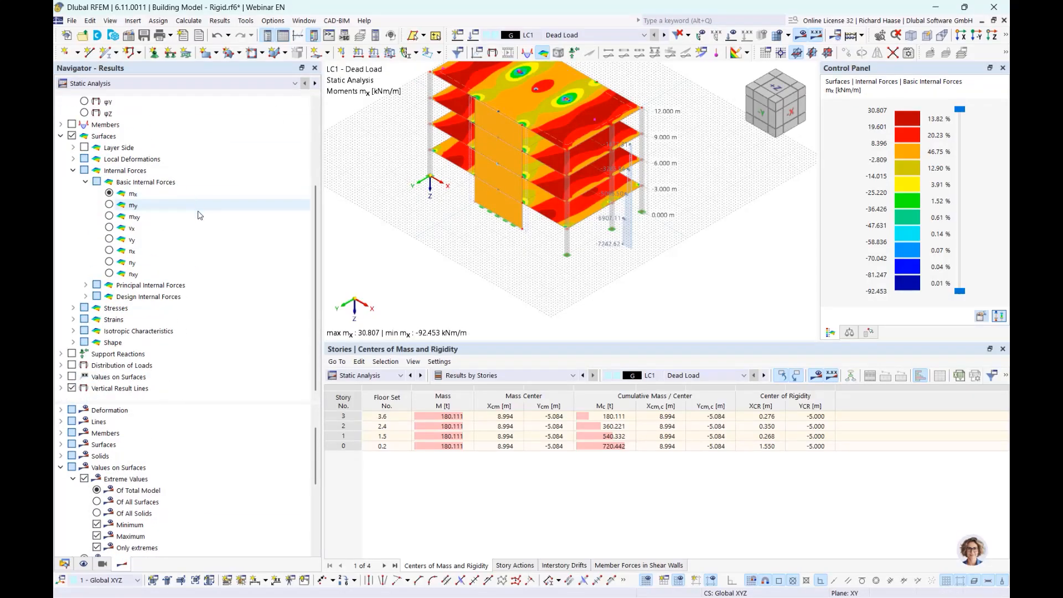
click(132, 389)
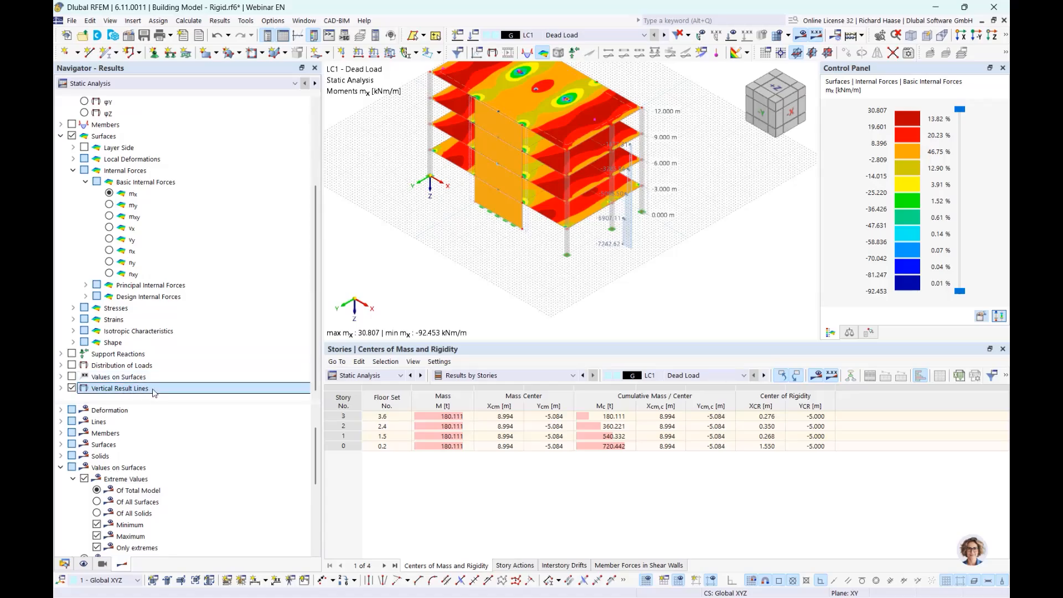
click(61, 388)
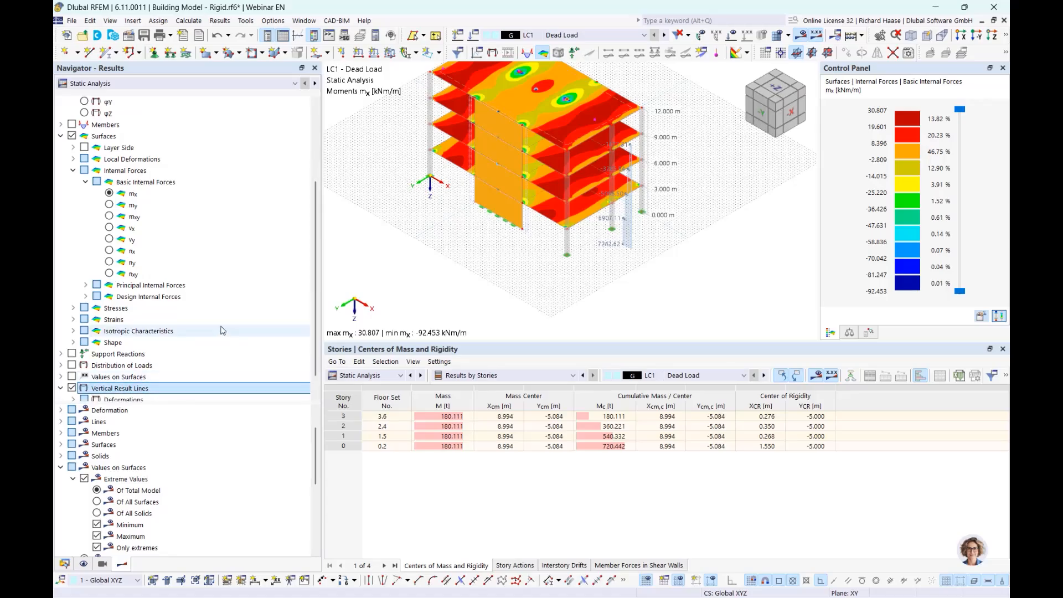
click(74, 388)
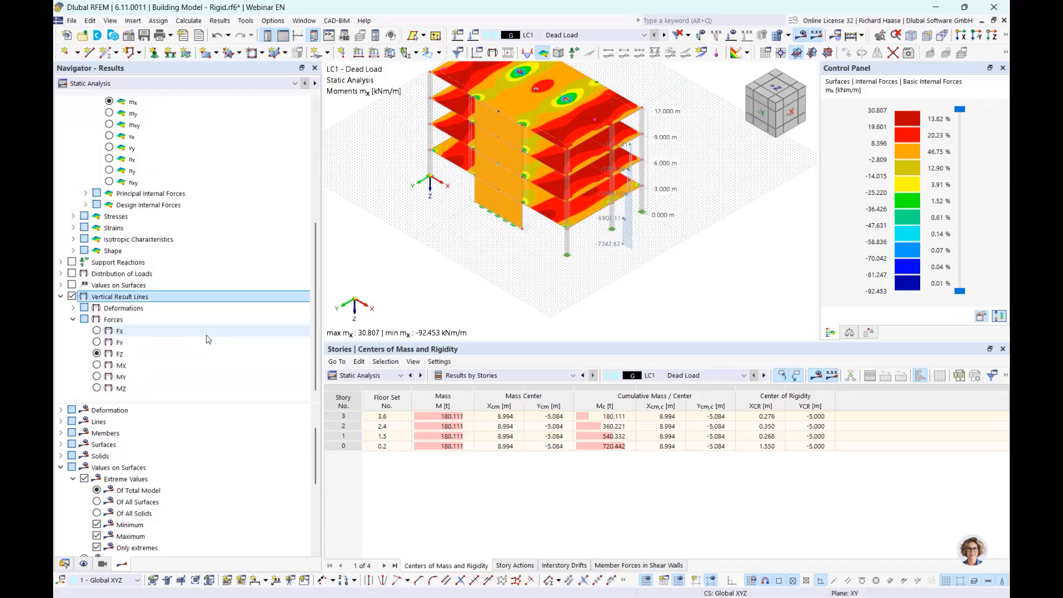
click(117, 355)
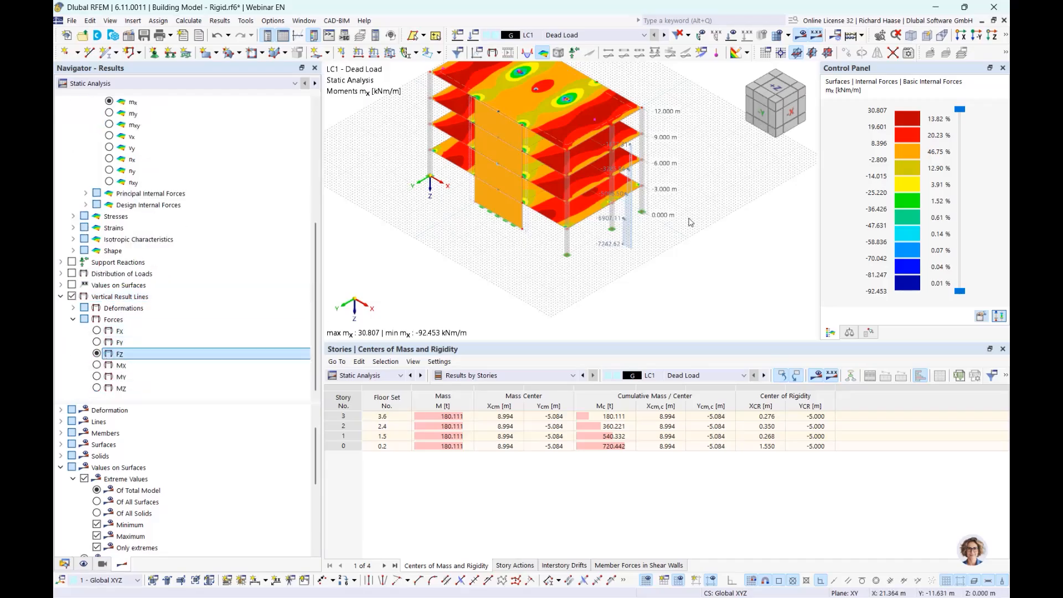
Step: Examine the FZ vertical result line along the building height, from the 12 m level down to the column bases
scroll(626, 217, up, 3)
scroll(520, 278, down, 5)
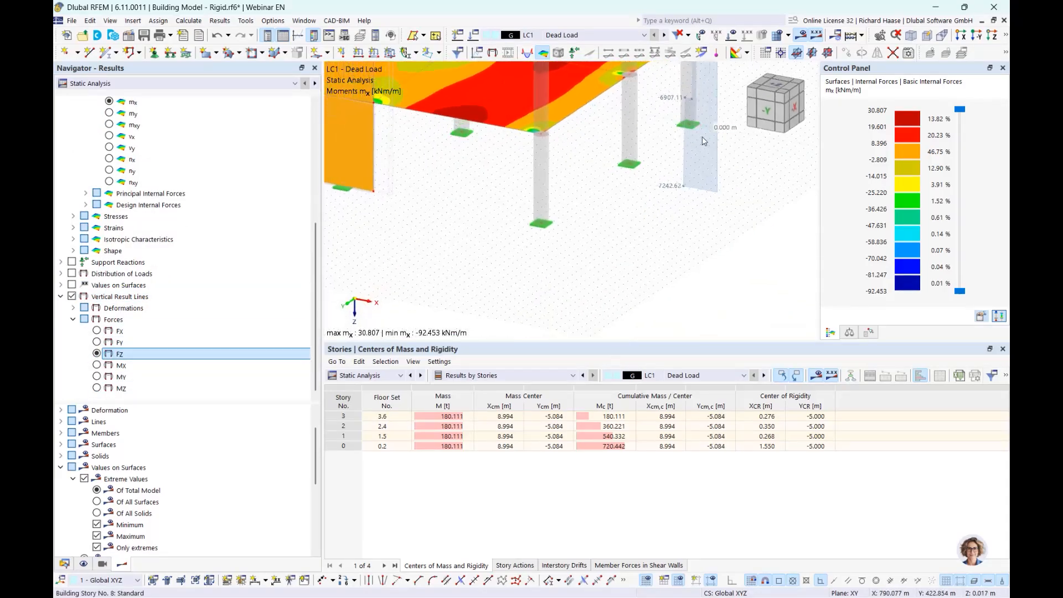
ctrl+middle_drag(519, 279, 574, 217)
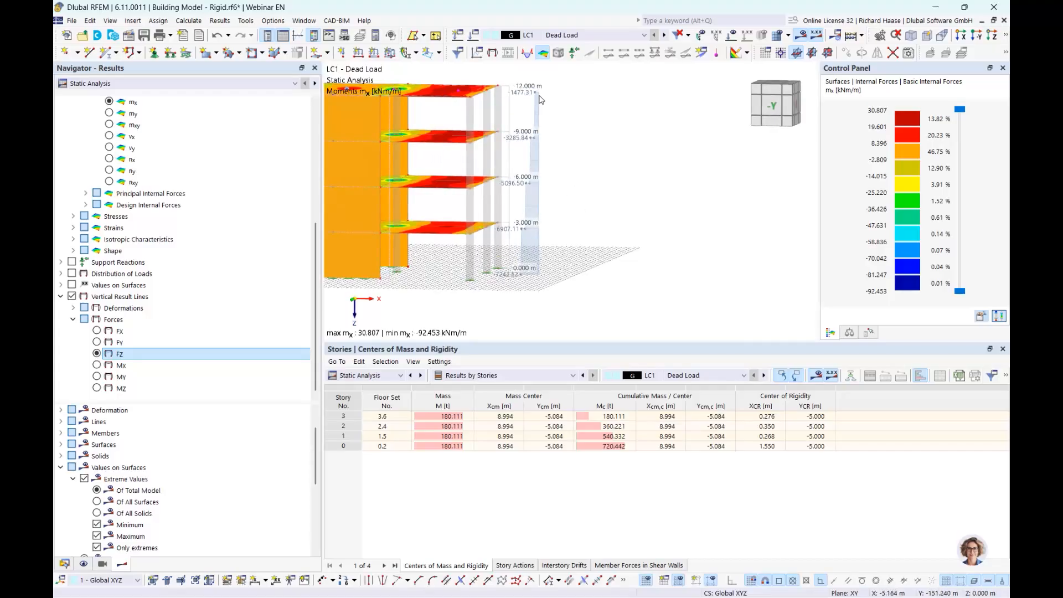
ctrl+middle_drag(536, 96, 534, 130)
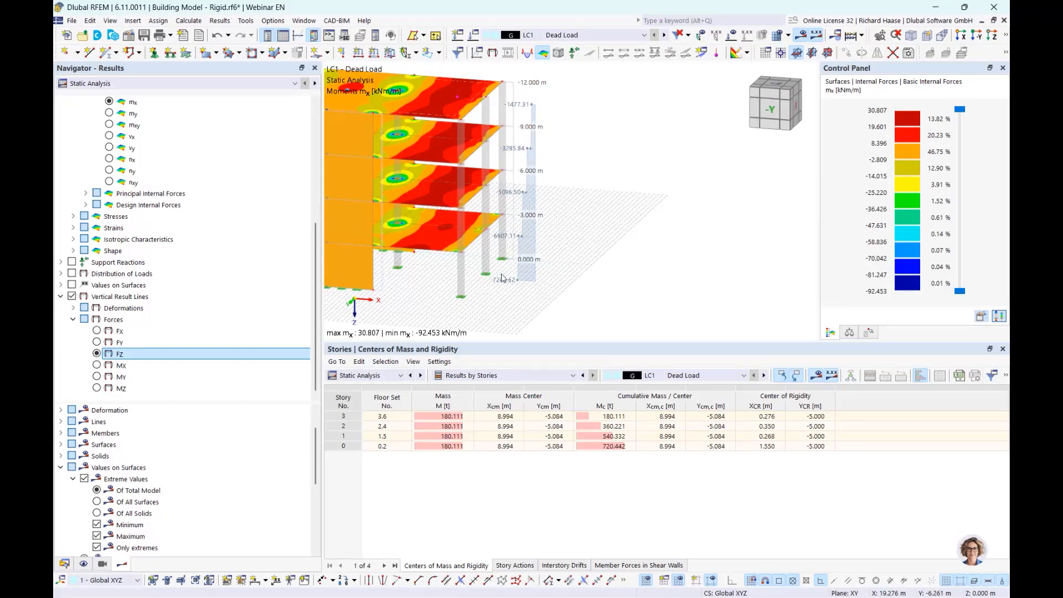
scroll(530, 300, up, 2)
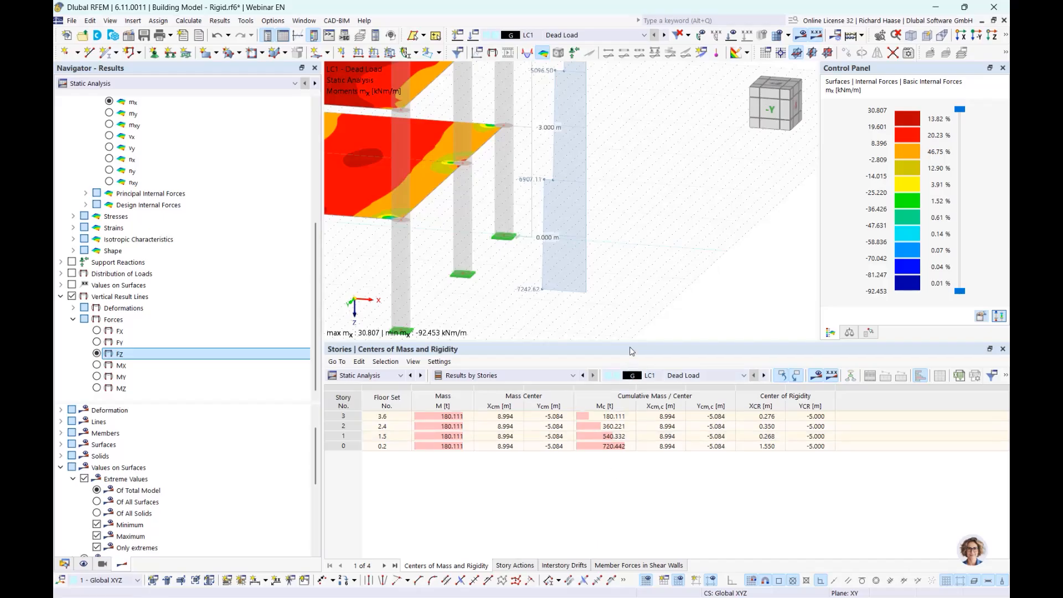
Step: Hide the vertical result lines and review the story forces in the Story Actions results for LC1
click(75, 299)
click(73, 297)
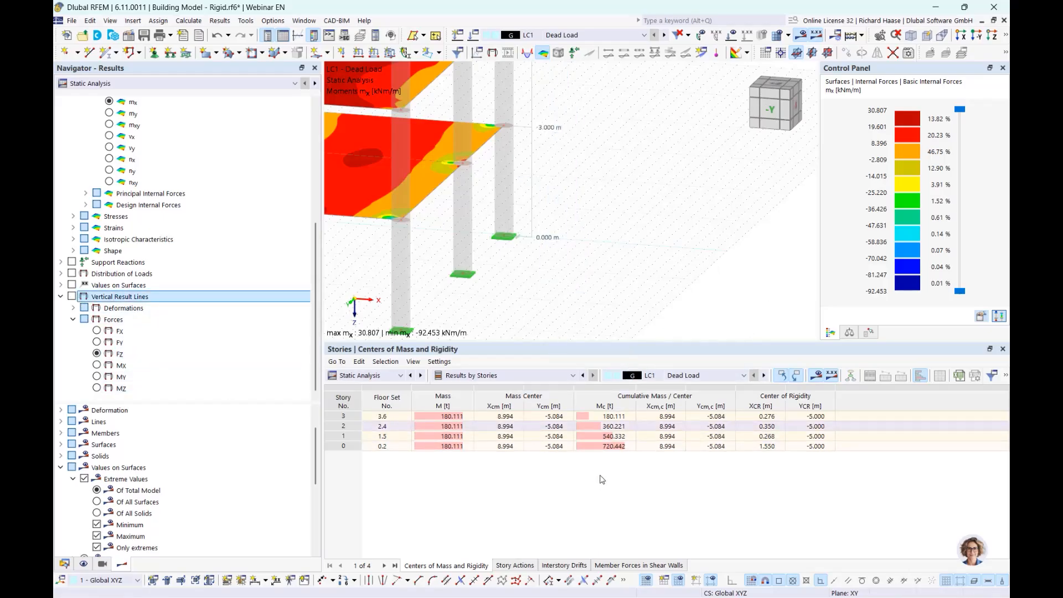
click(514, 566)
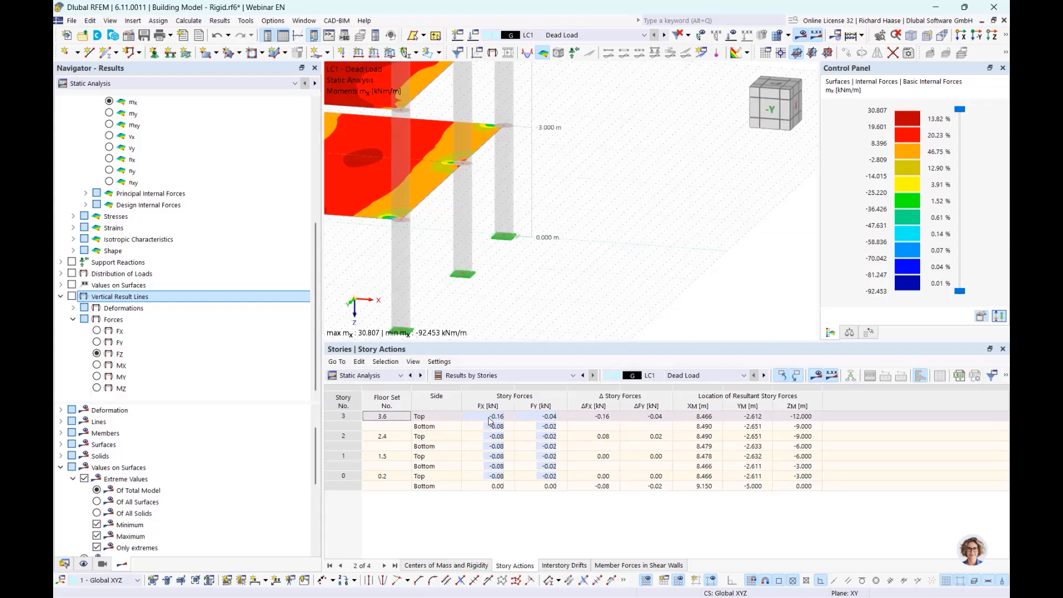
middle_drag(529, 301, 593, 260)
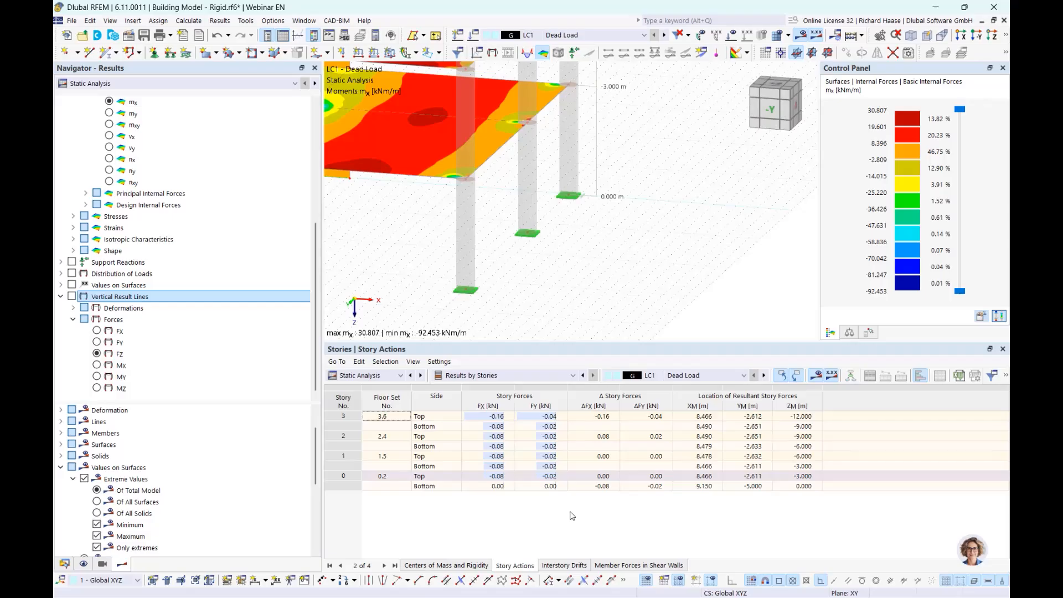
Step: Review the displacements and interstory drifts of the stories for LC1
click(576, 566)
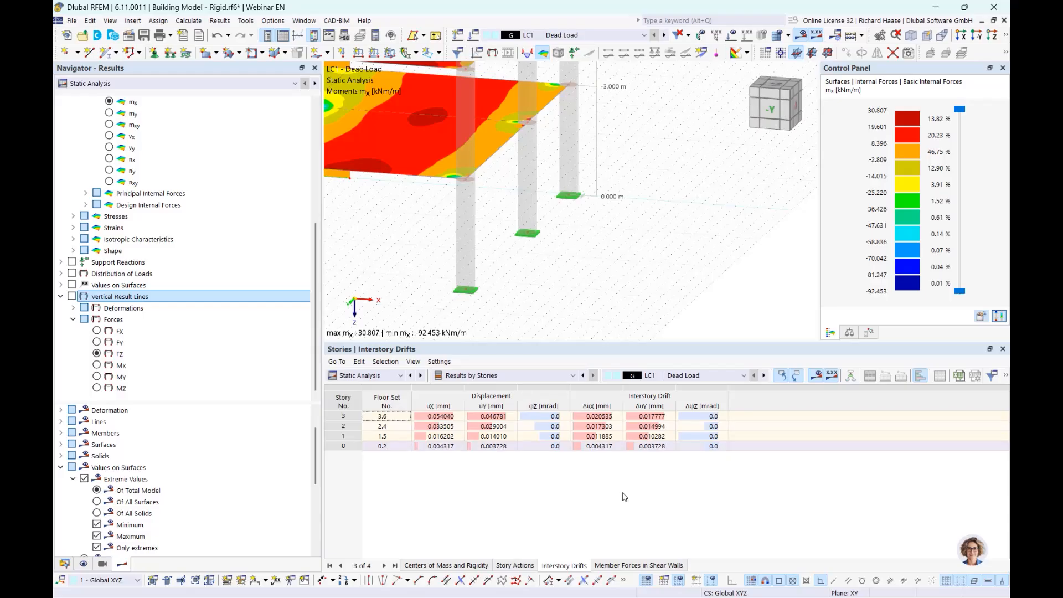
click(442, 418)
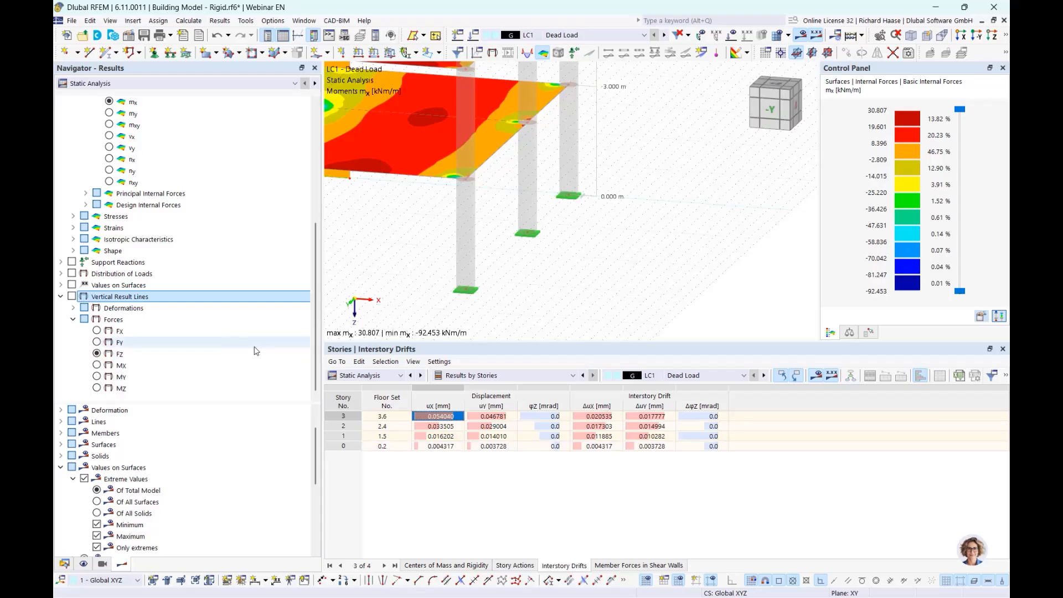
Step: Inspect the add-ons available in the rigid building model's base data, including the dynamic analysis group, without changing anything
click(65, 565)
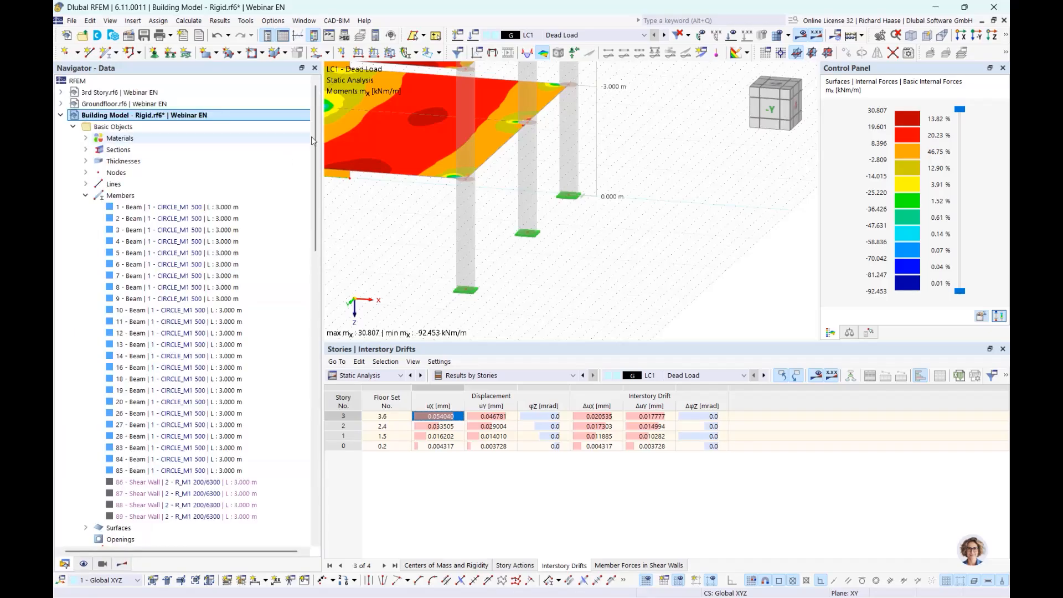
right_click(170, 115)
click(186, 126)
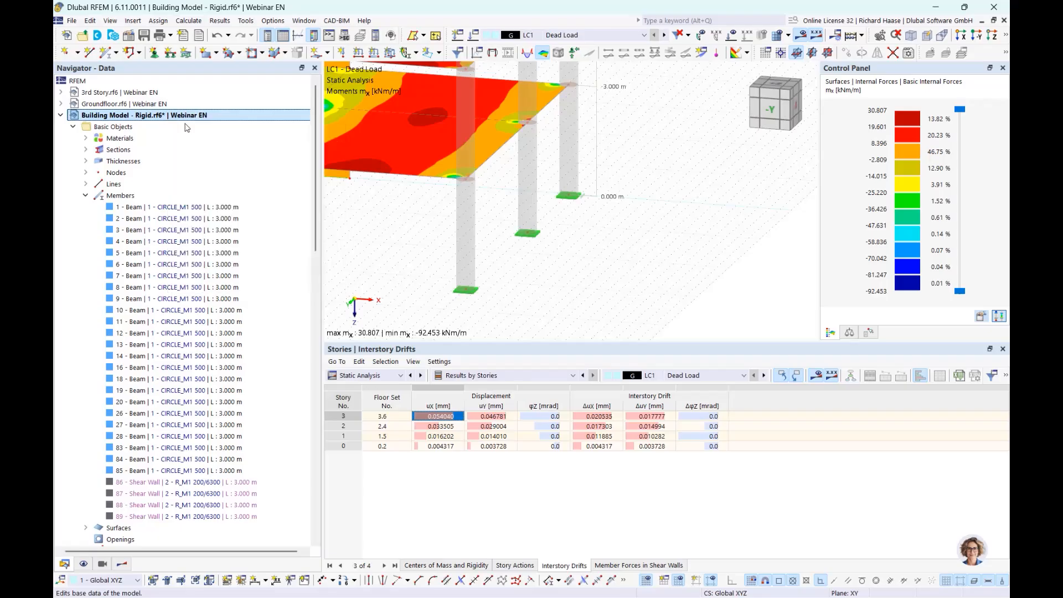
click(256, 35)
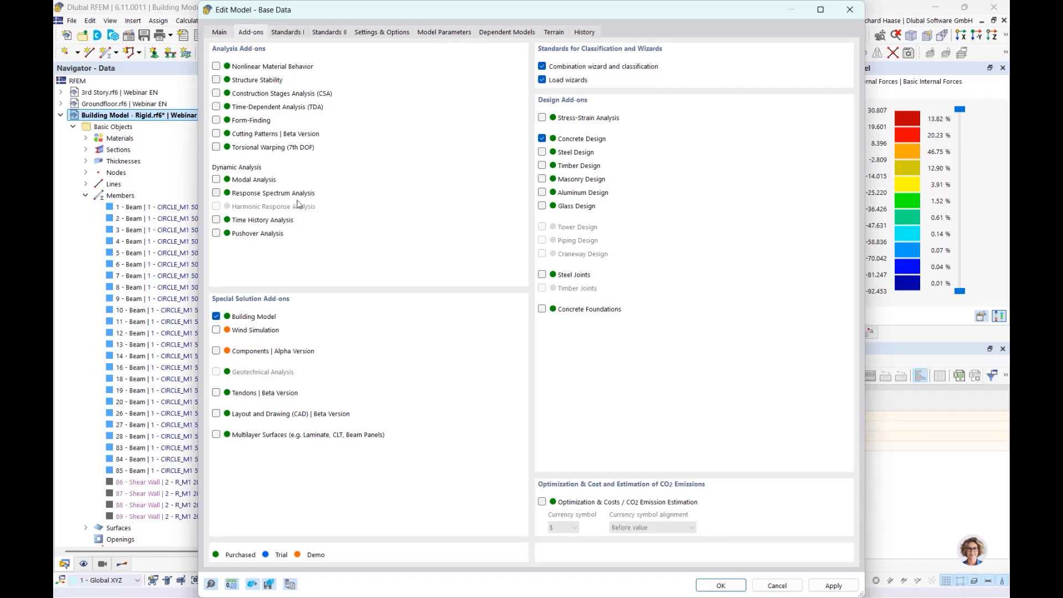
click(850, 10)
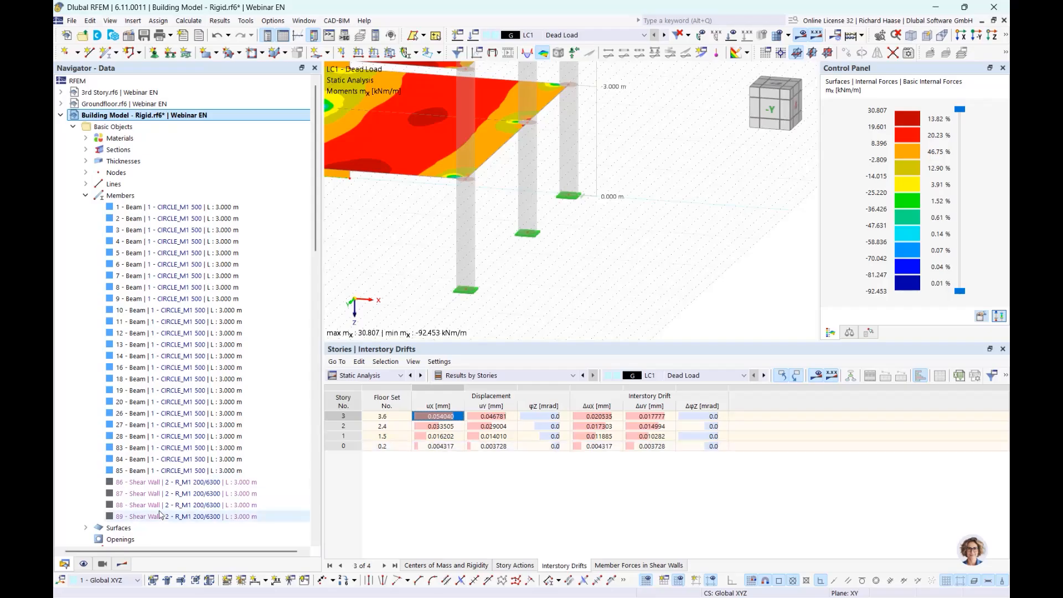
Step: Inspect the static analysis settings available for load case LC1 Dead Load and leave the load case unchanged
scroll(217, 430, down, 5)
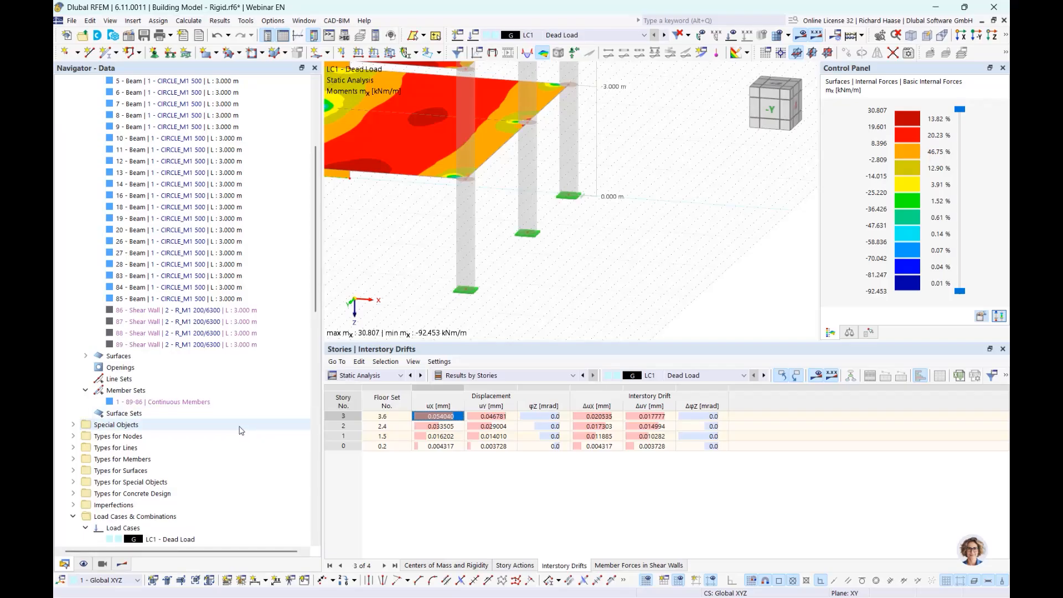
scroll(206, 380, down, 5)
right_click(207, 368)
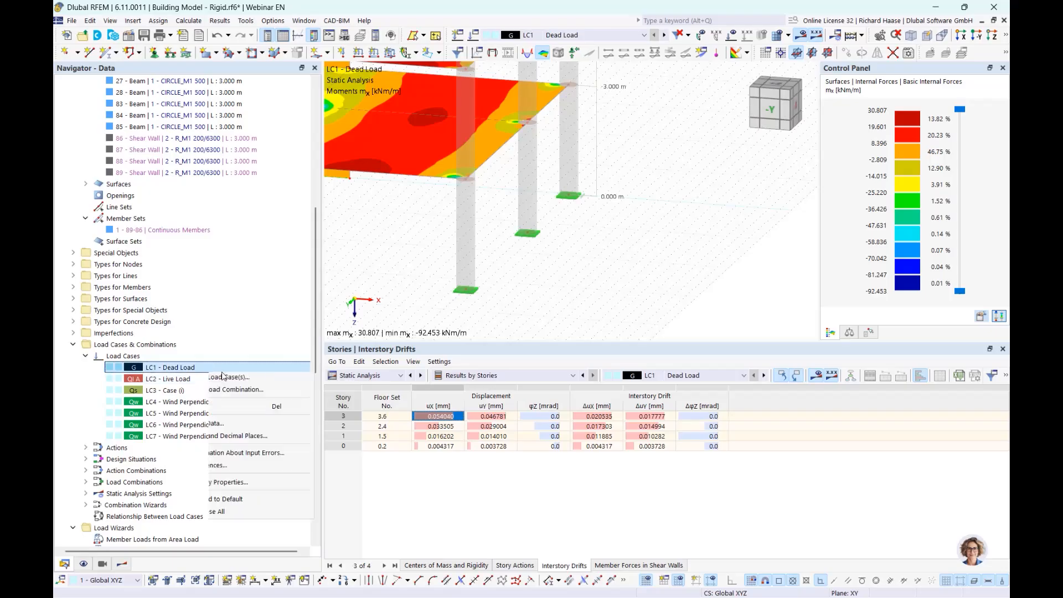
click(232, 380)
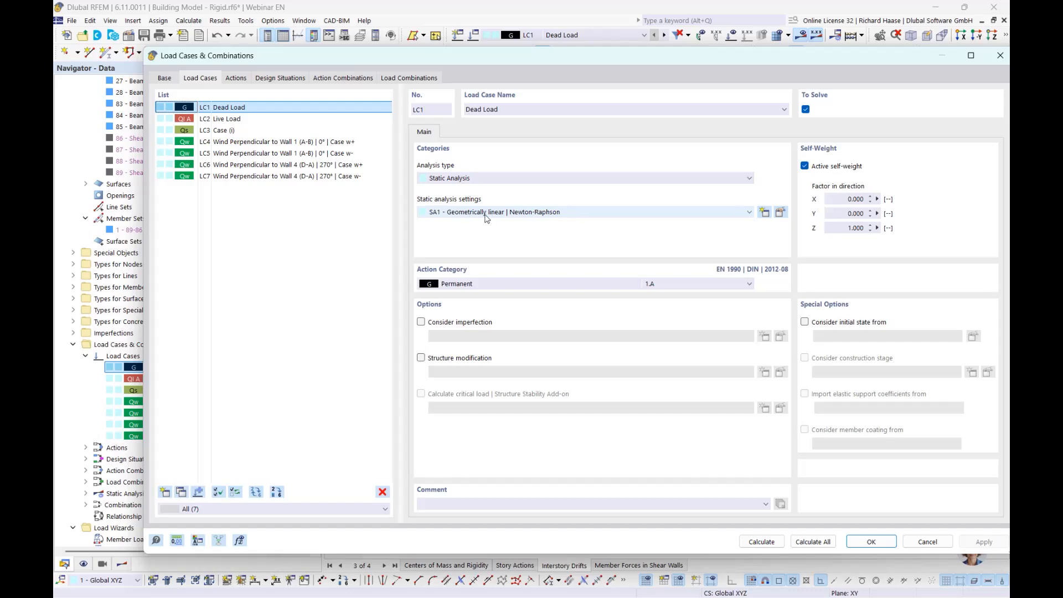
click(487, 216)
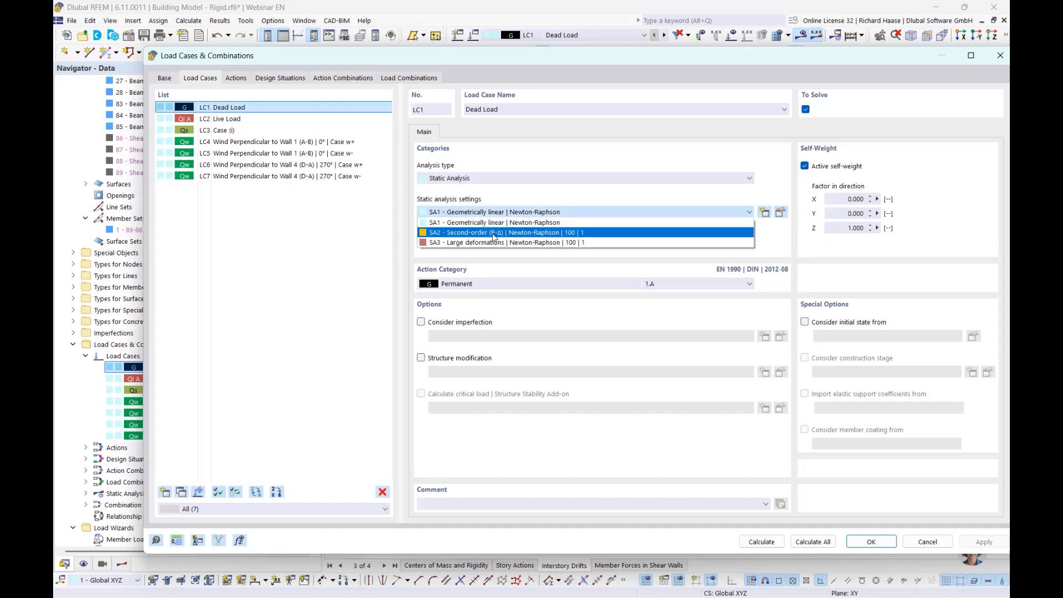
click(530, 203)
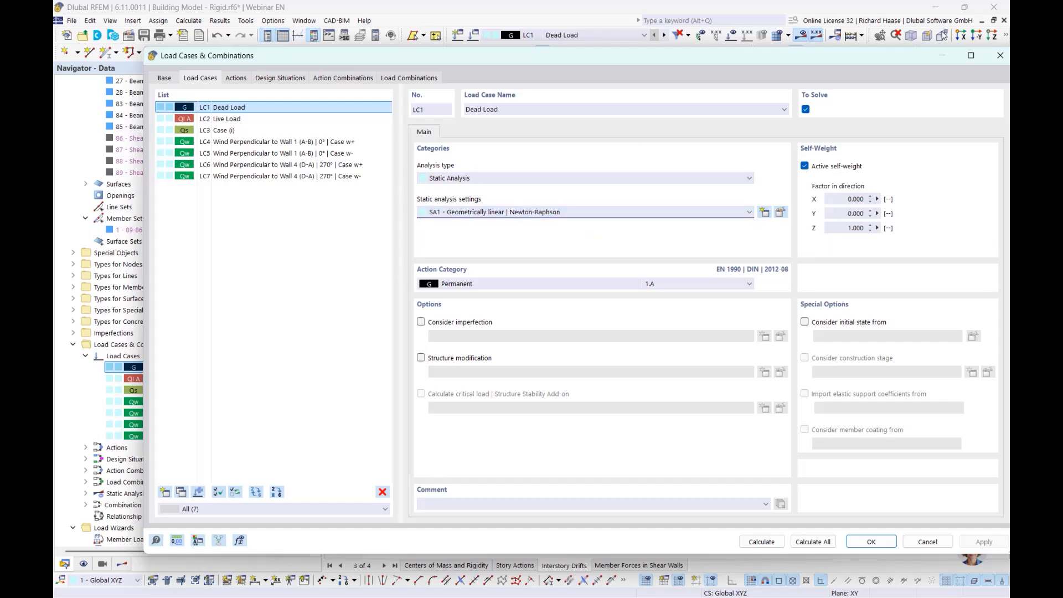
click(1001, 58)
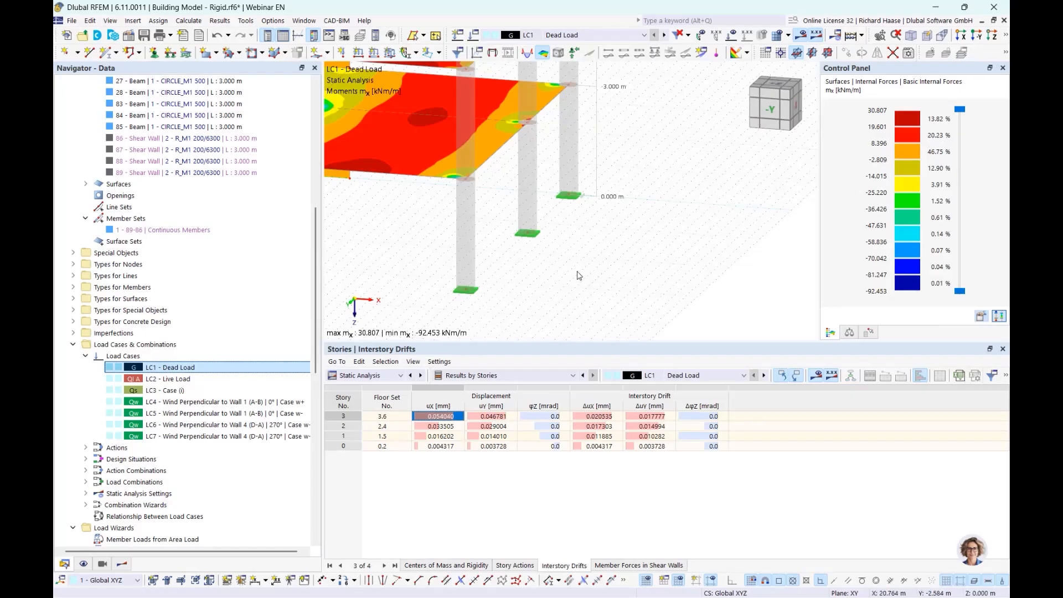
Step: Look over the building's floors and locate the Rigid Links among the model's special objects
scroll(598, 305, down, 5)
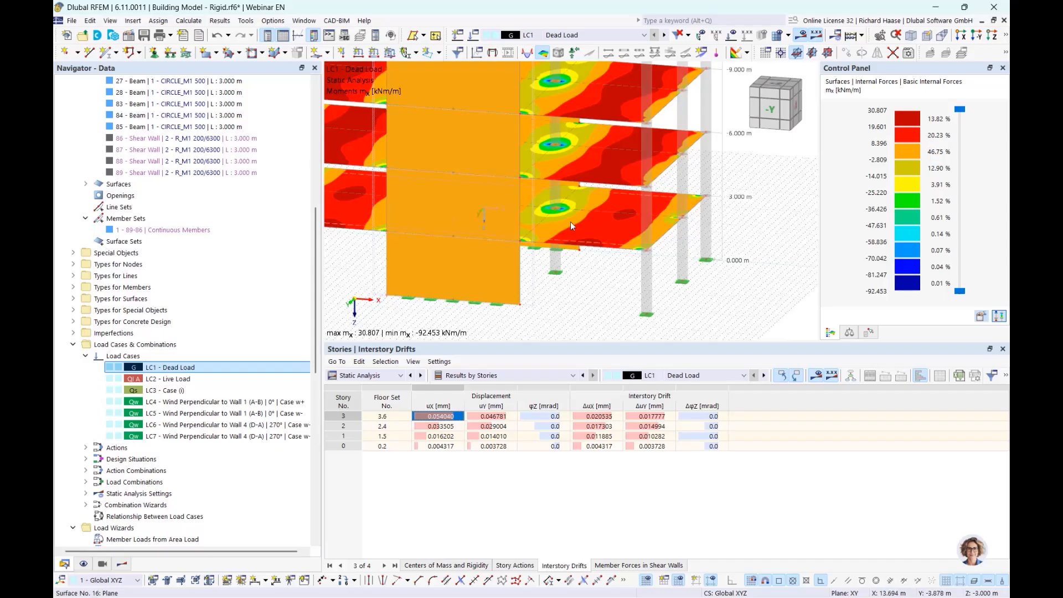
click(74, 253)
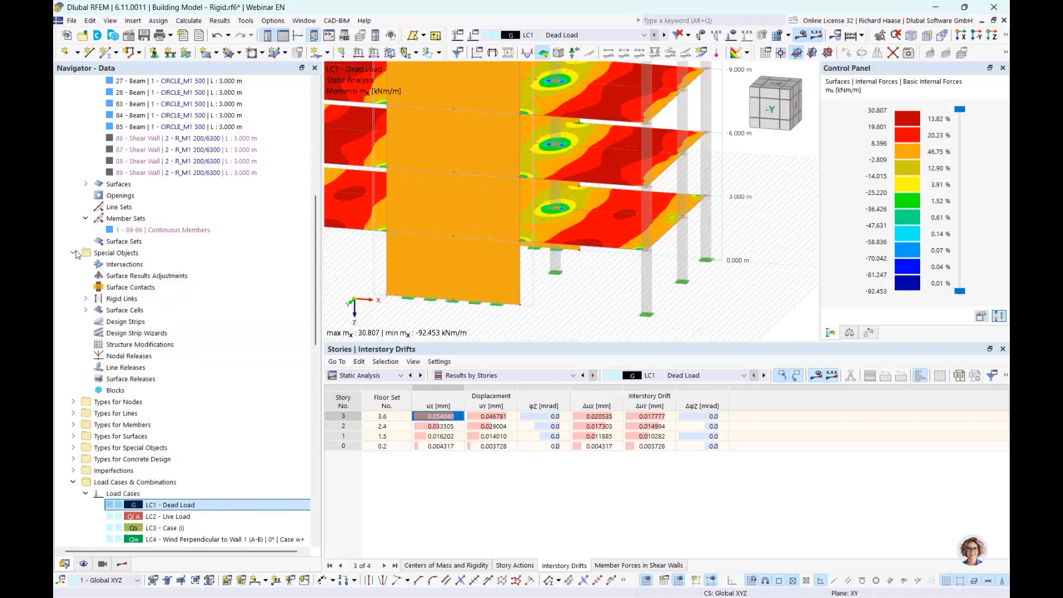
click(130, 300)
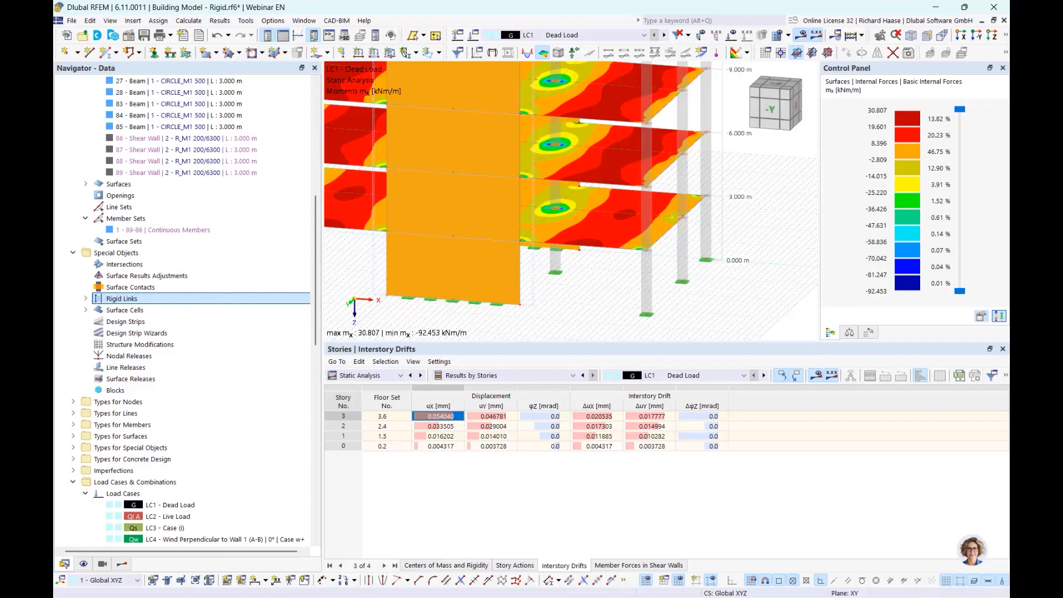
Step: Examine the floor diaphragm options of building story 3 and close its settings without changes
scroll(256, 383, down, 8)
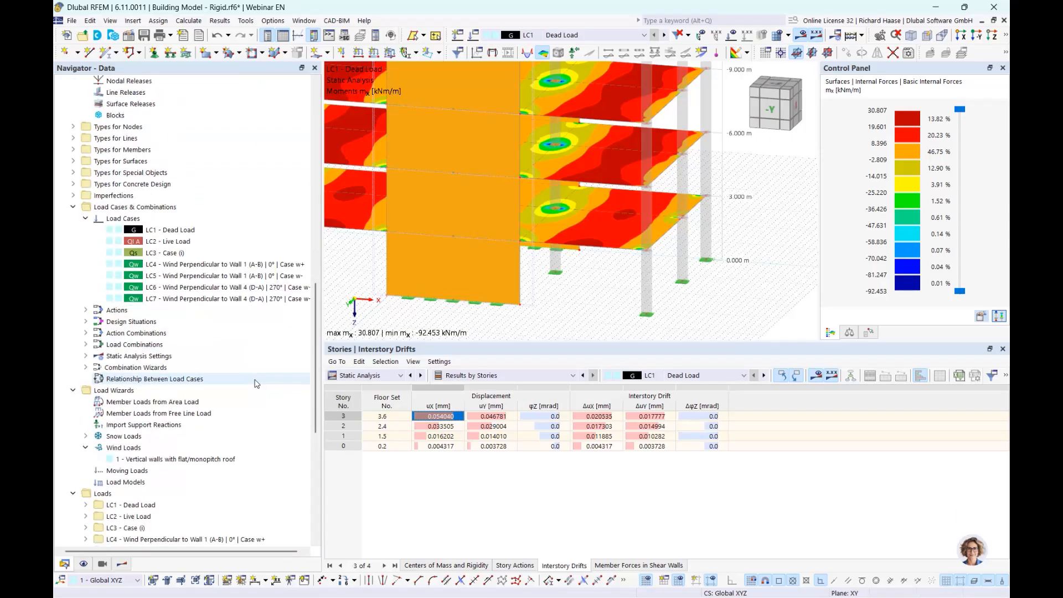
scroll(257, 383, down, 9)
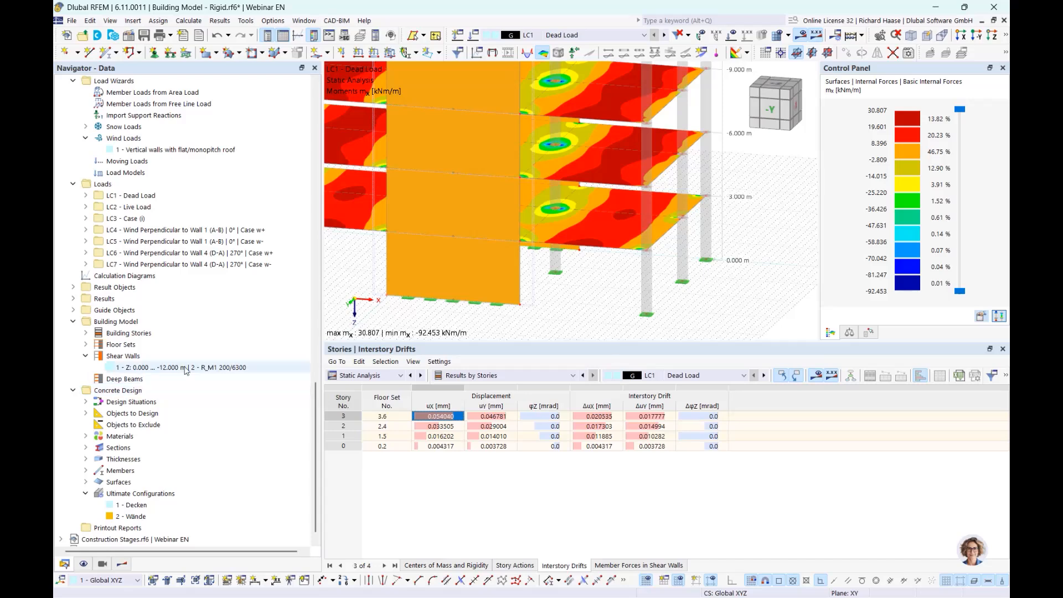
click(85, 333)
double_click(187, 347)
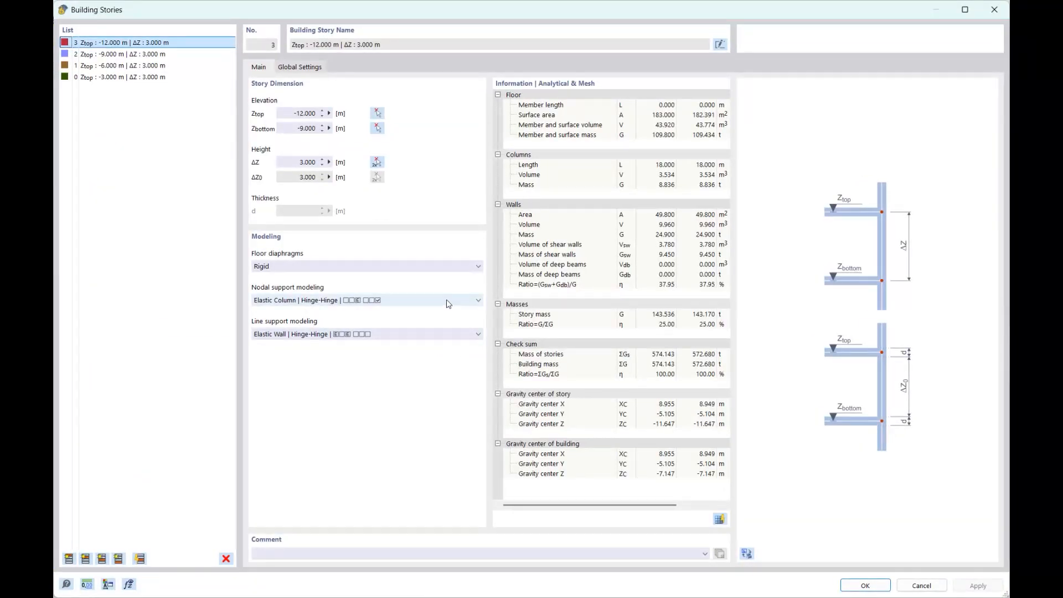
click(437, 268)
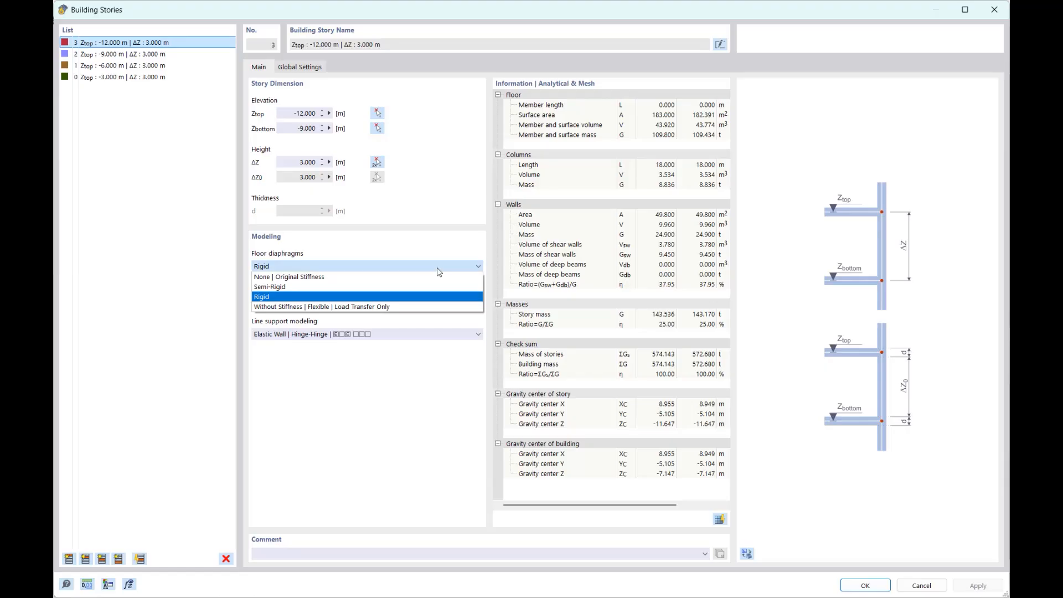
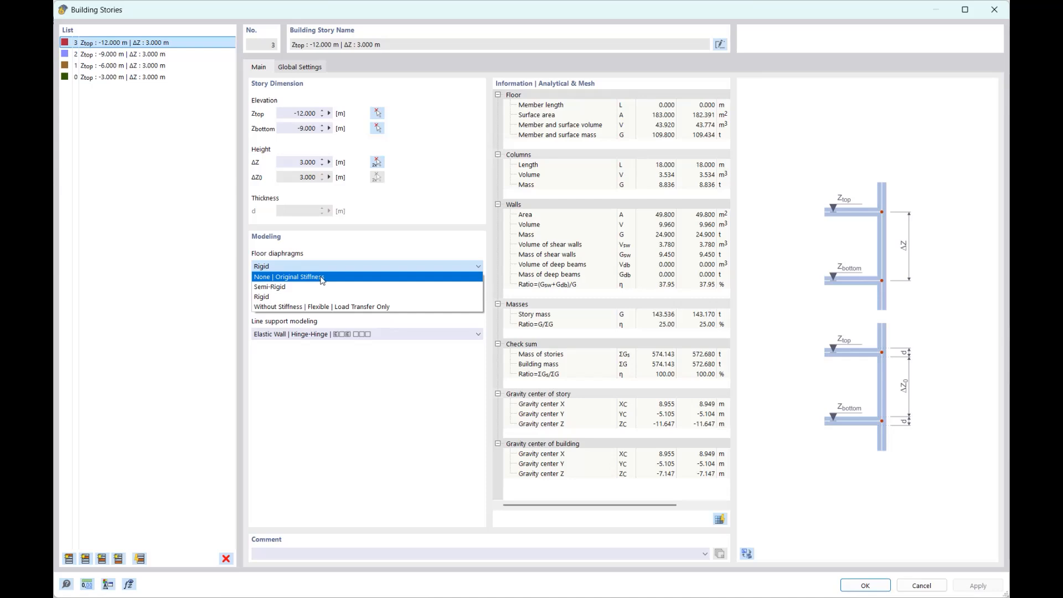
click(991, 11)
click(991, 11)
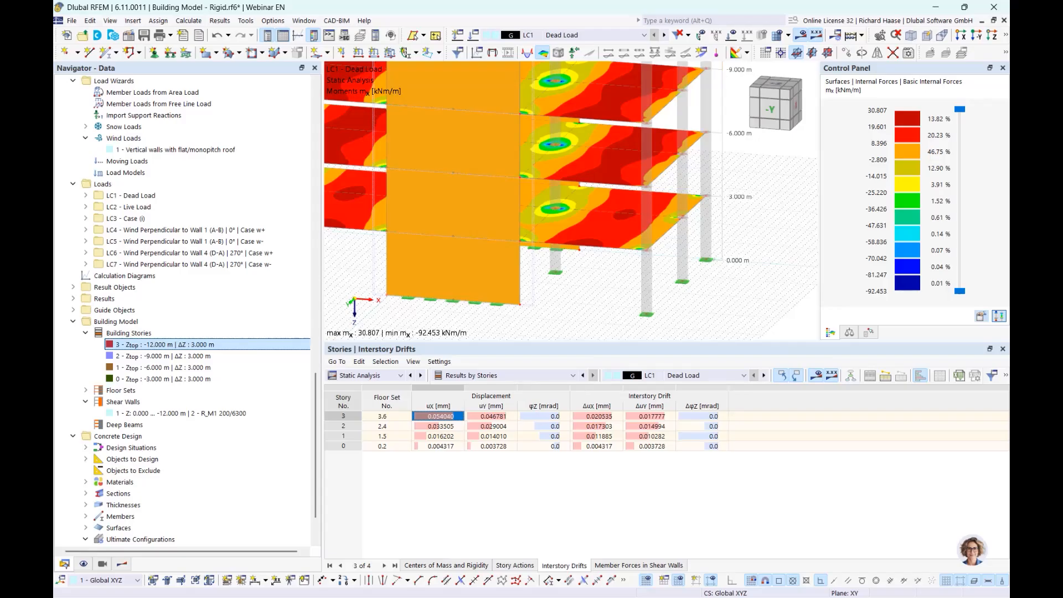
Step: Display the static analysis results of load combination CO19 (1.35G + 1.50QI A + 0.90Qw2) for the whole building
scroll(594, 327, down, 3)
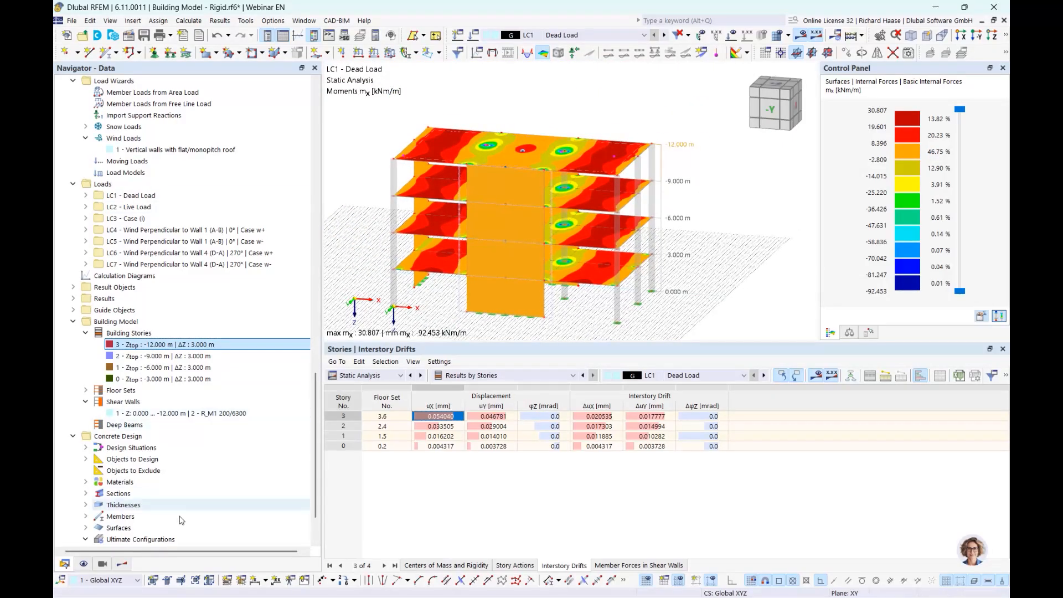
click(122, 563)
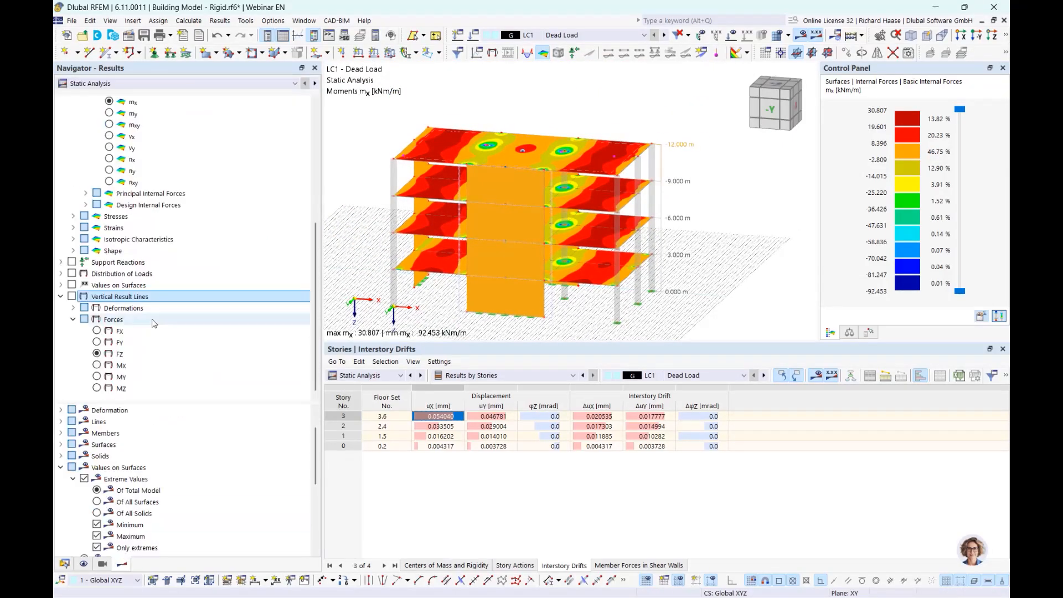
click(568, 35)
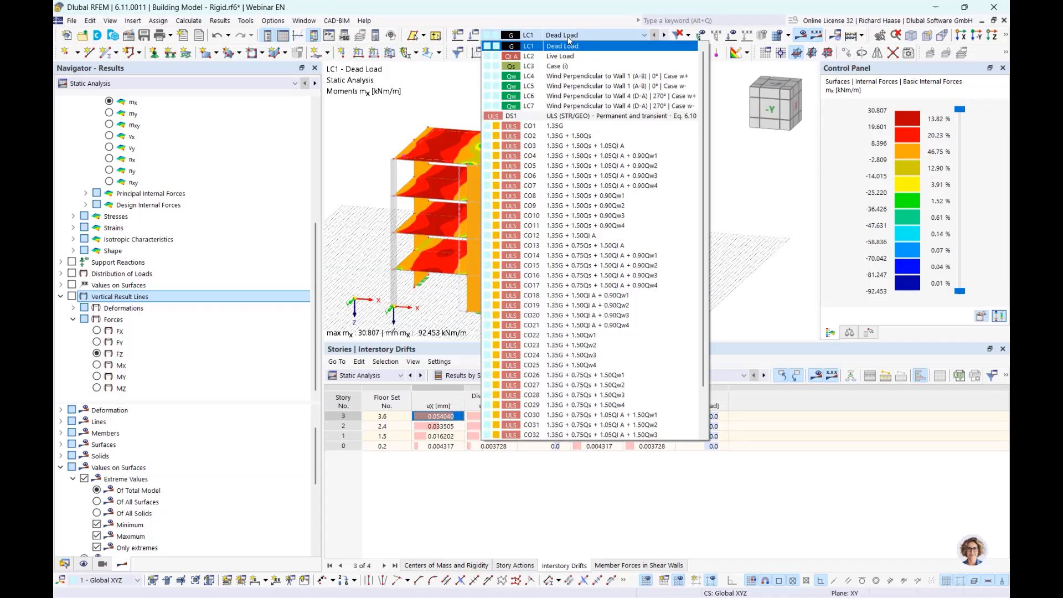
click(594, 306)
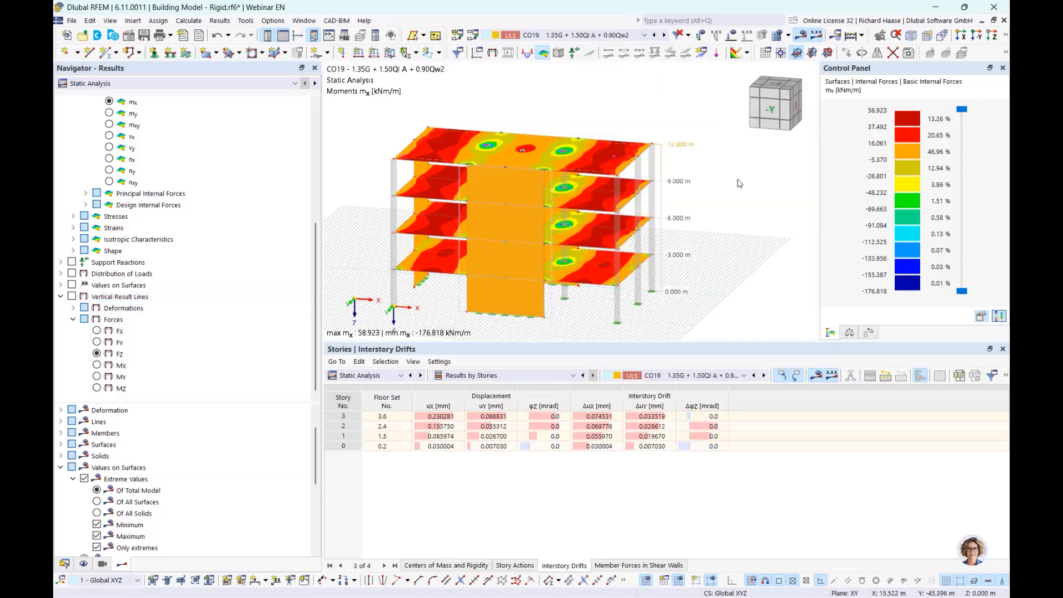
Step: Isolate the slab at the 12 m level so that only its surface results are displayed
ctrl+middle_drag(738, 180, 647, 222)
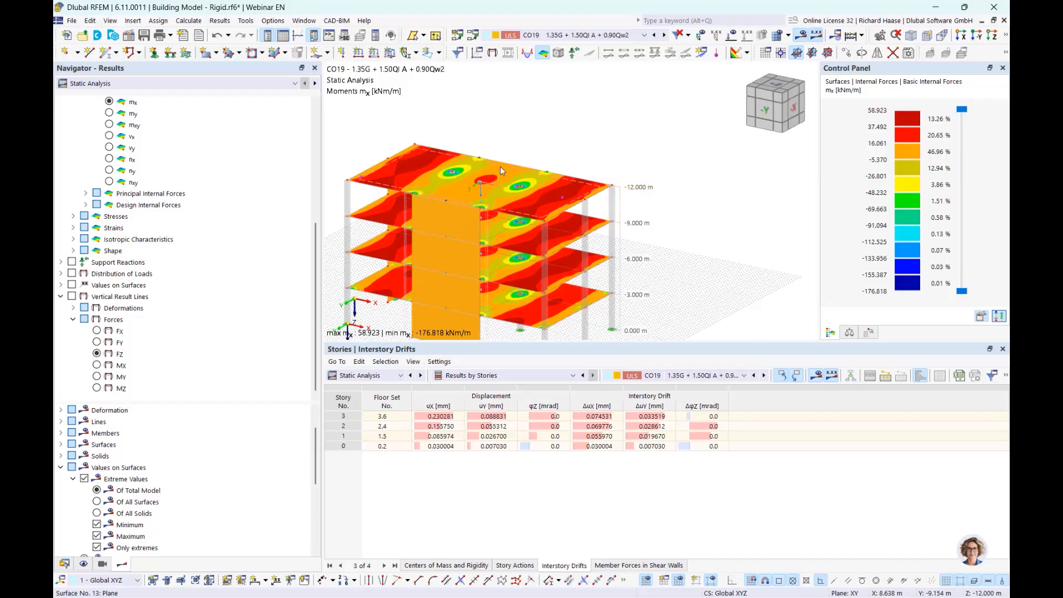
click(1006, 37)
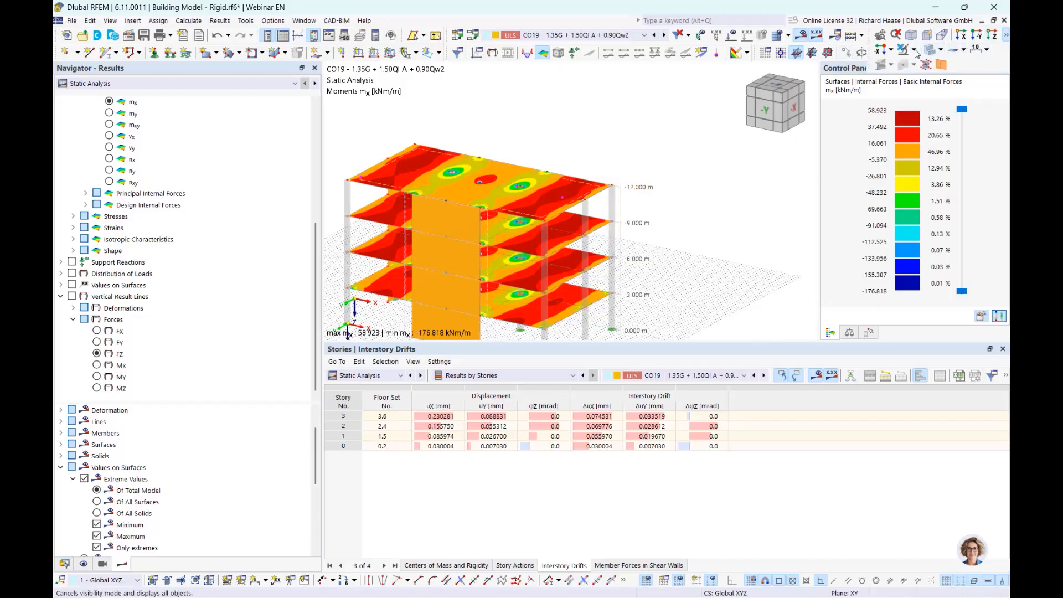
click(913, 50)
click(907, 66)
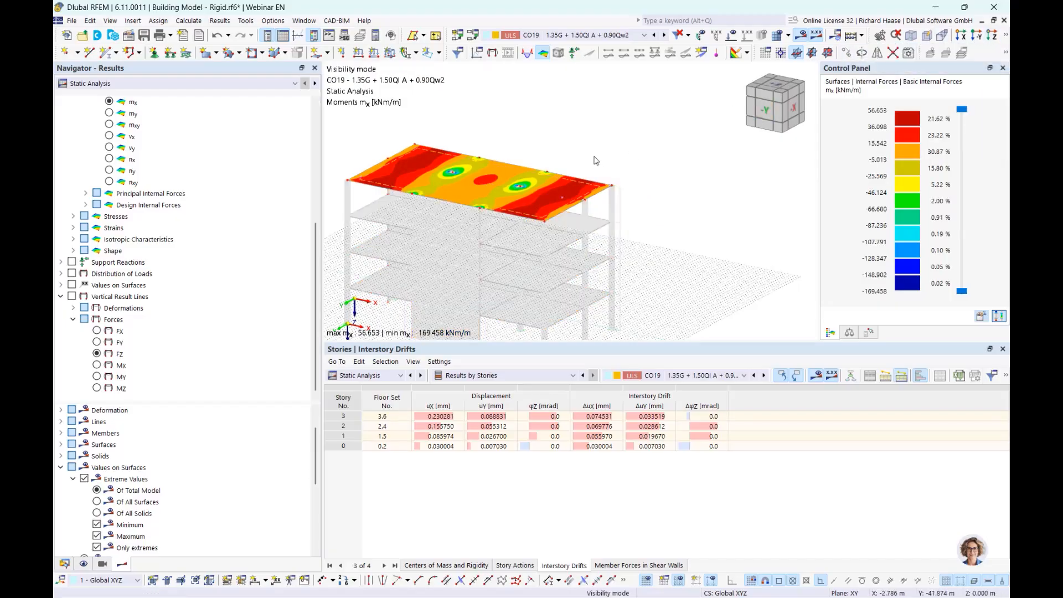
Step: Display the axial forces nx on the isolated top slab
scroll(110, 300, up, 4)
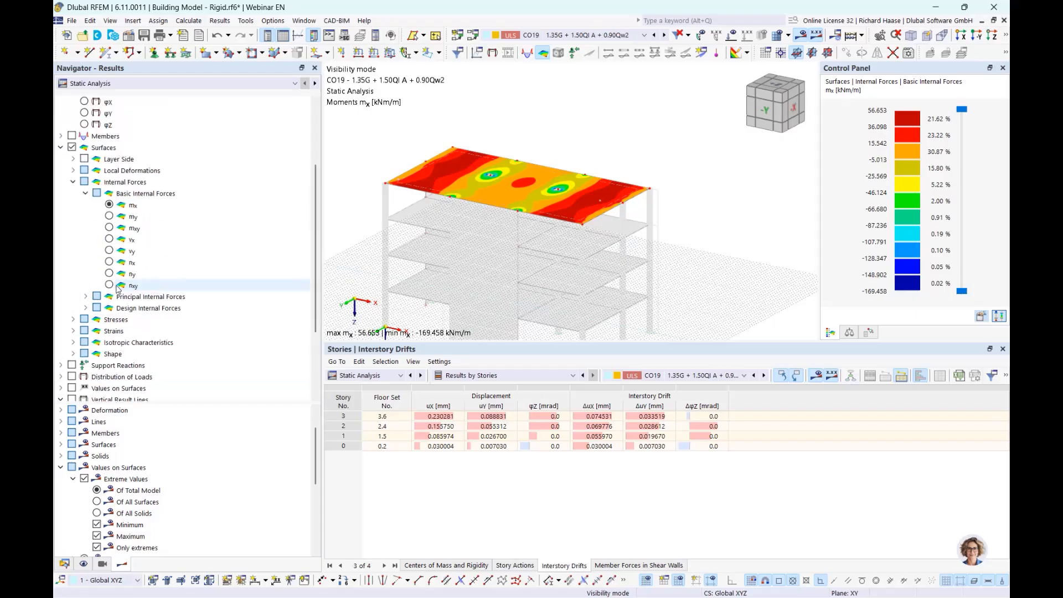
click(110, 297)
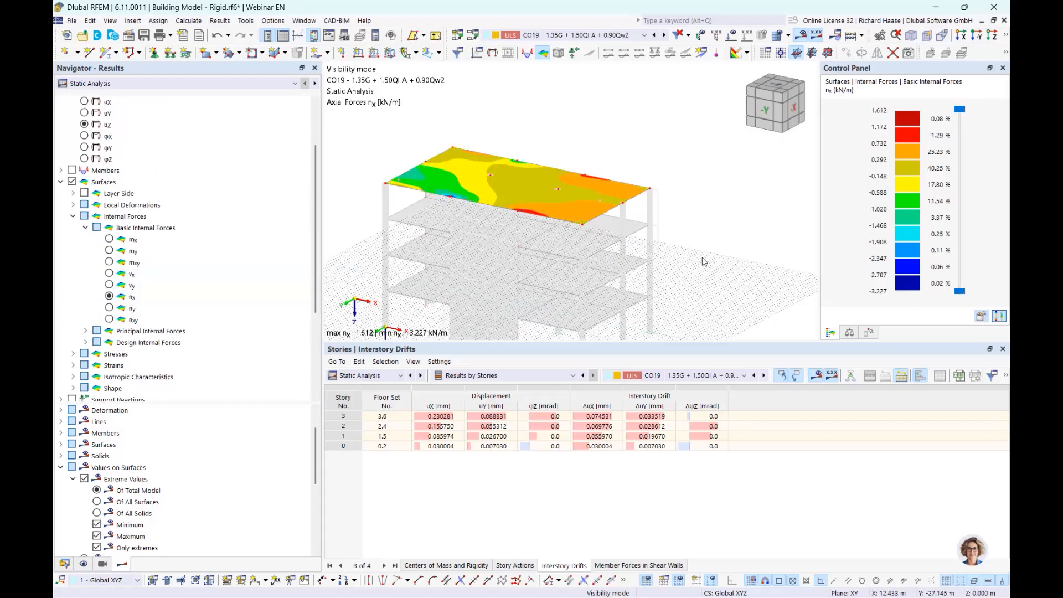
scroll(717, 268, down, 2)
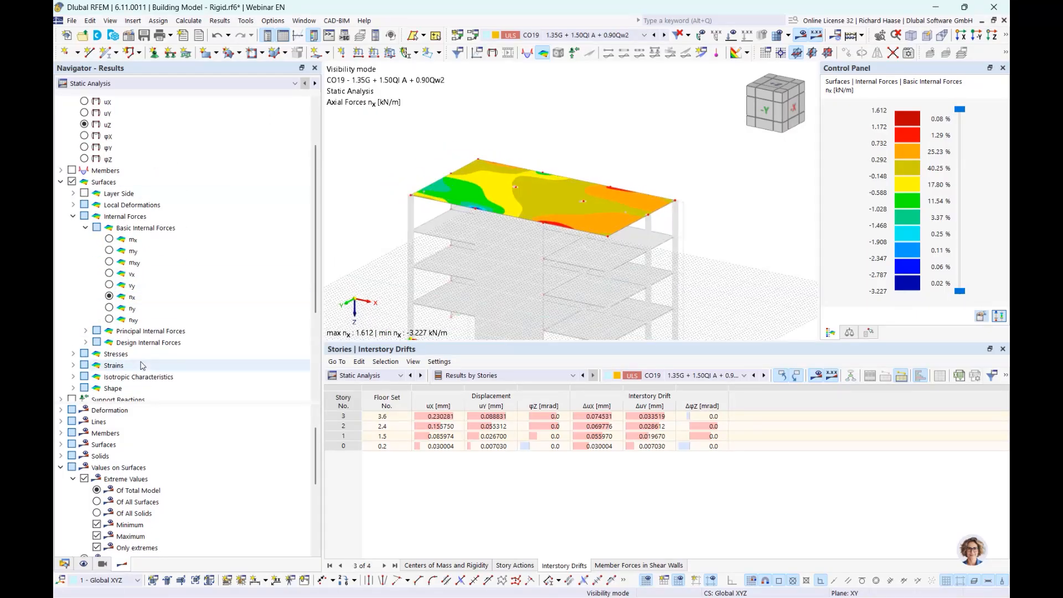
Step: Switch to the 3rd Story.rf6 model and display the axial forces nx on its slab for CO19
click(64, 564)
scroll(130, 126, up, 15)
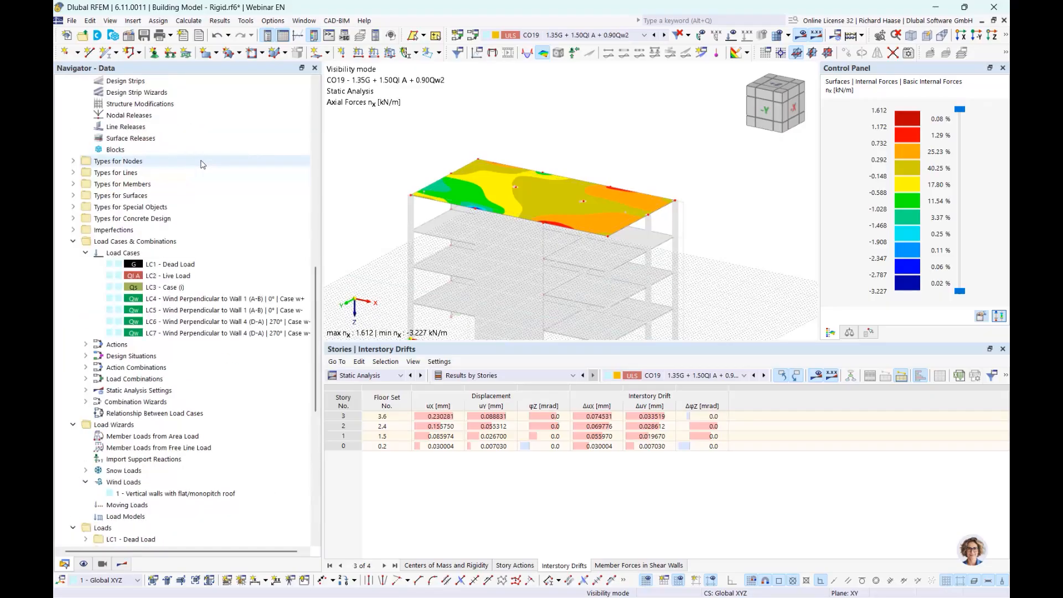
scroll(130, 126, up, 3)
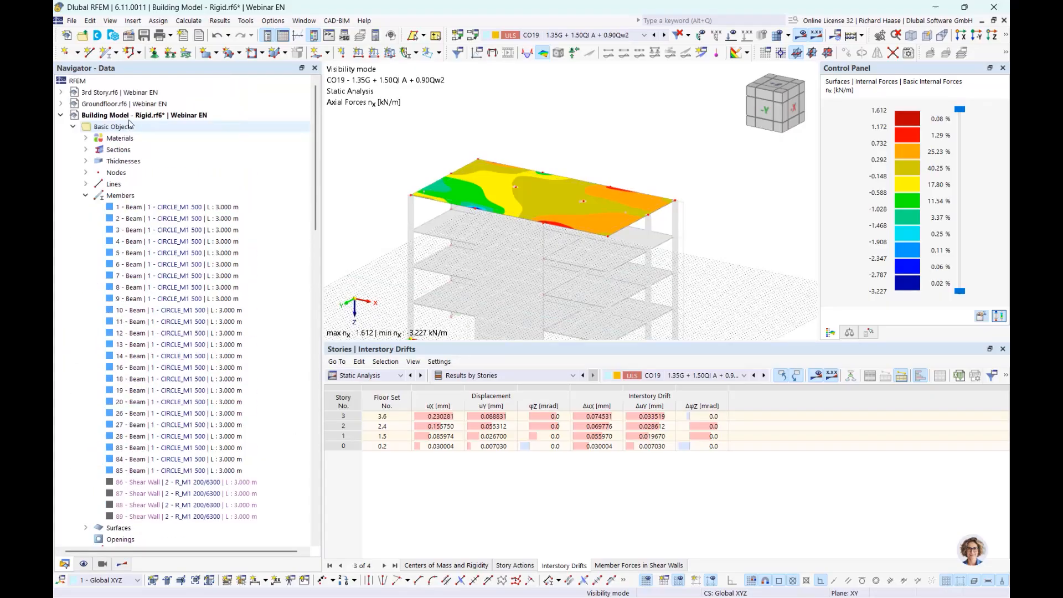
click(147, 93)
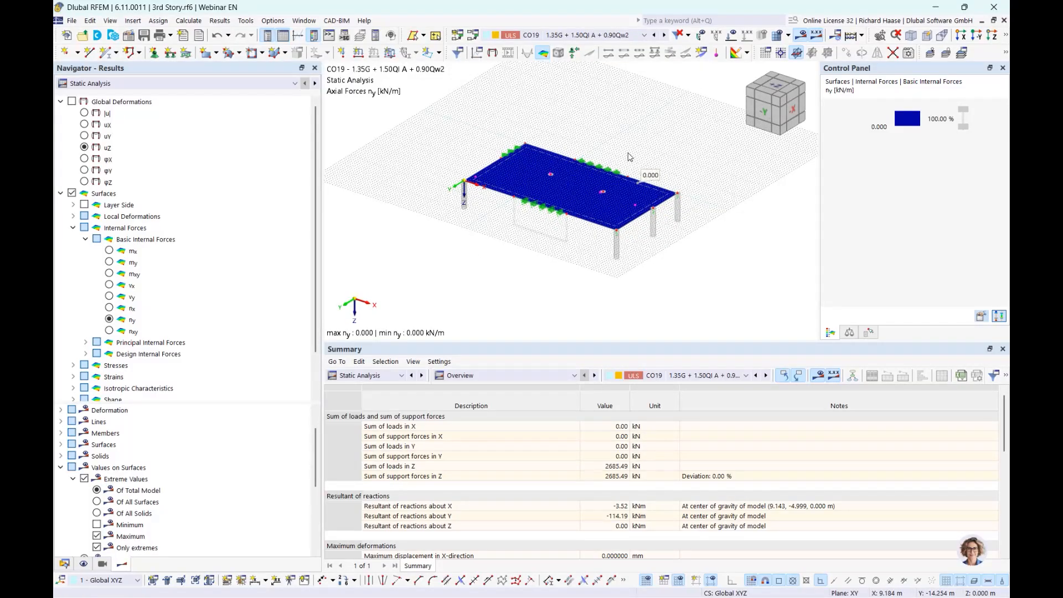
click(110, 308)
scroll(627, 199, up, 2)
scroll(576, 183, up, 2)
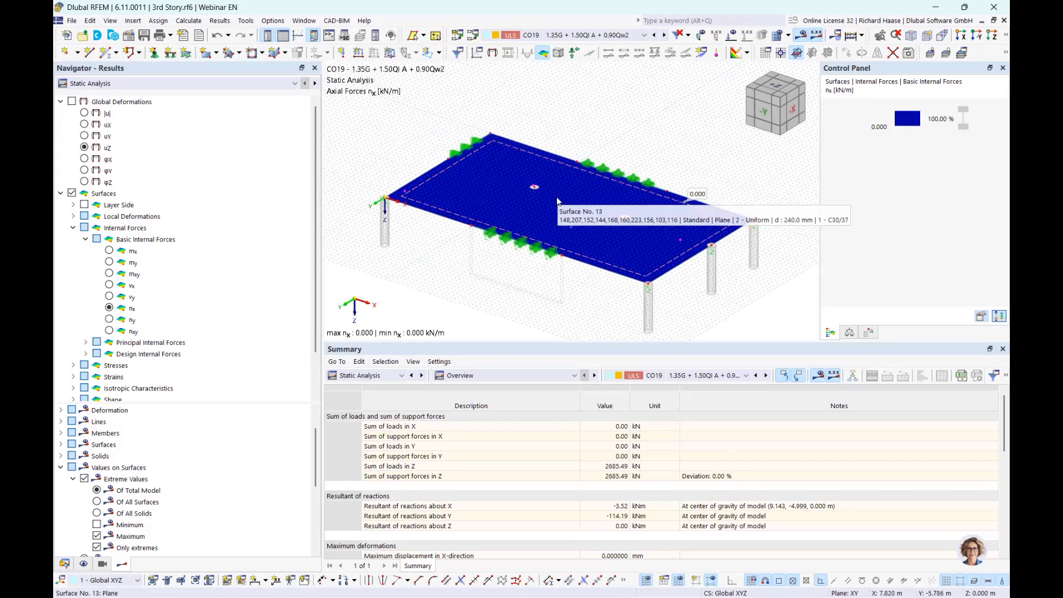
Step: Check the axial forces nxy and ny on the 3rd Story slab and return the display to nx
click(110, 330)
click(110, 319)
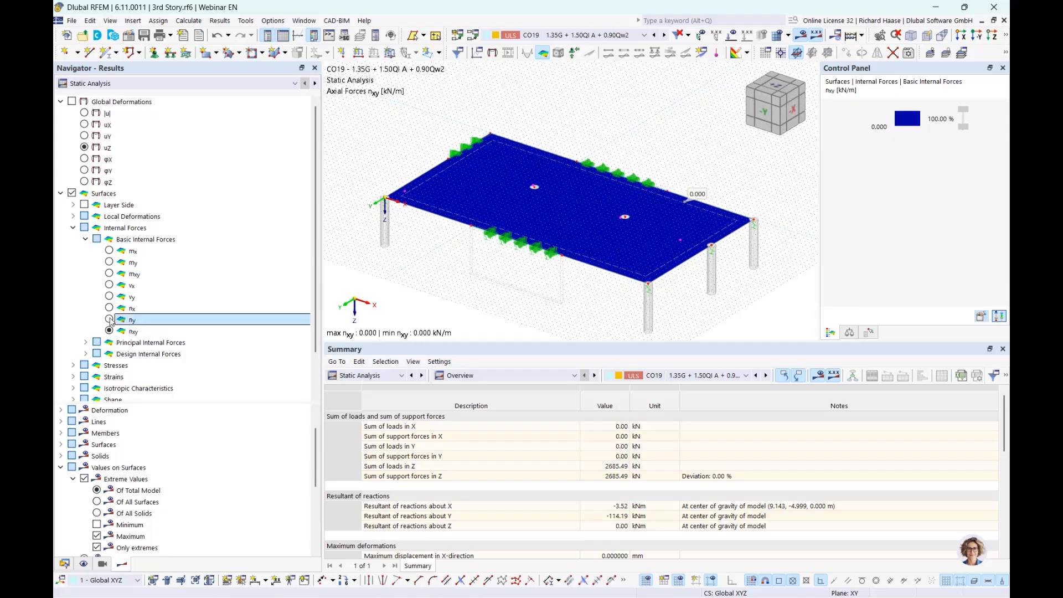
click(109, 308)
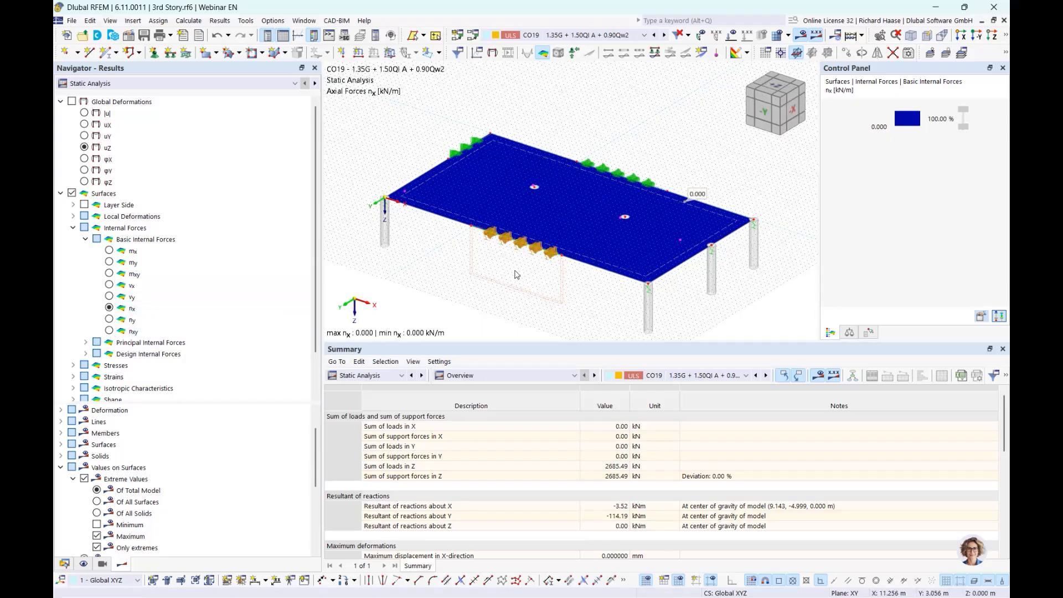
Step: Switch to the Building Model - Rigid.rf6 model with its top slab's axial forces nx for CO19
click(64, 564)
click(61, 93)
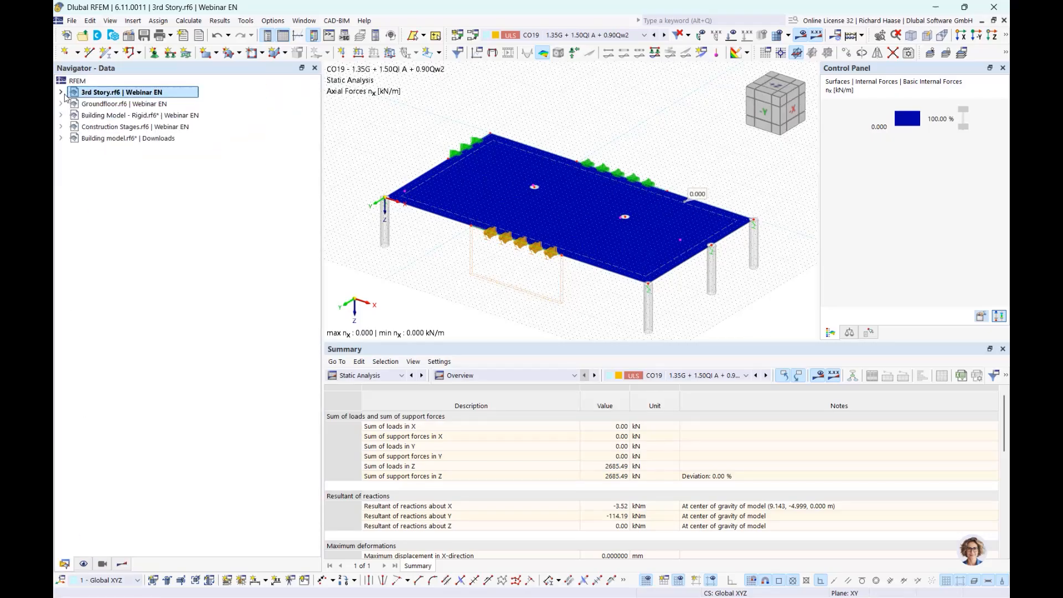
click(123, 117)
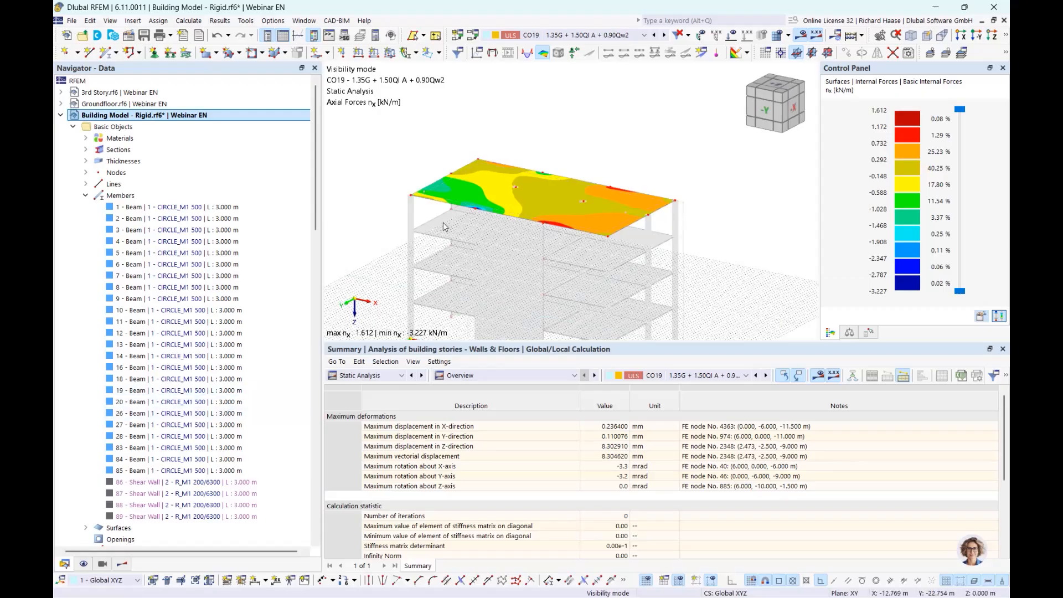
ctrl+middle_drag(487, 272, 485, 272)
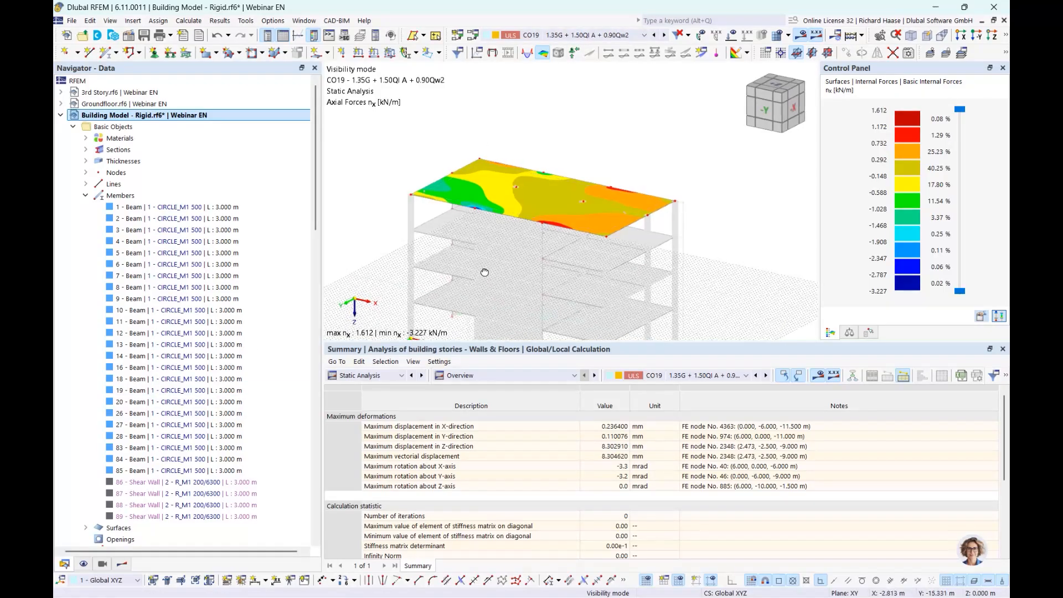
Step: Turn on the display of result values on surfaces for the top slab's axial forces nx
scroll(183, 470, down, 20)
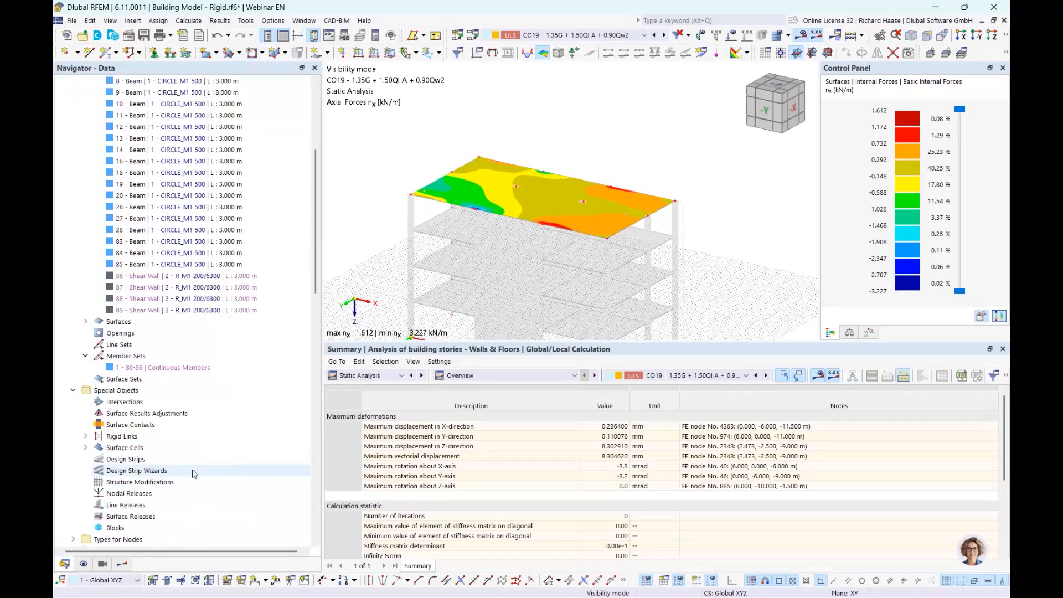
click(122, 564)
scroll(166, 333, down, 5)
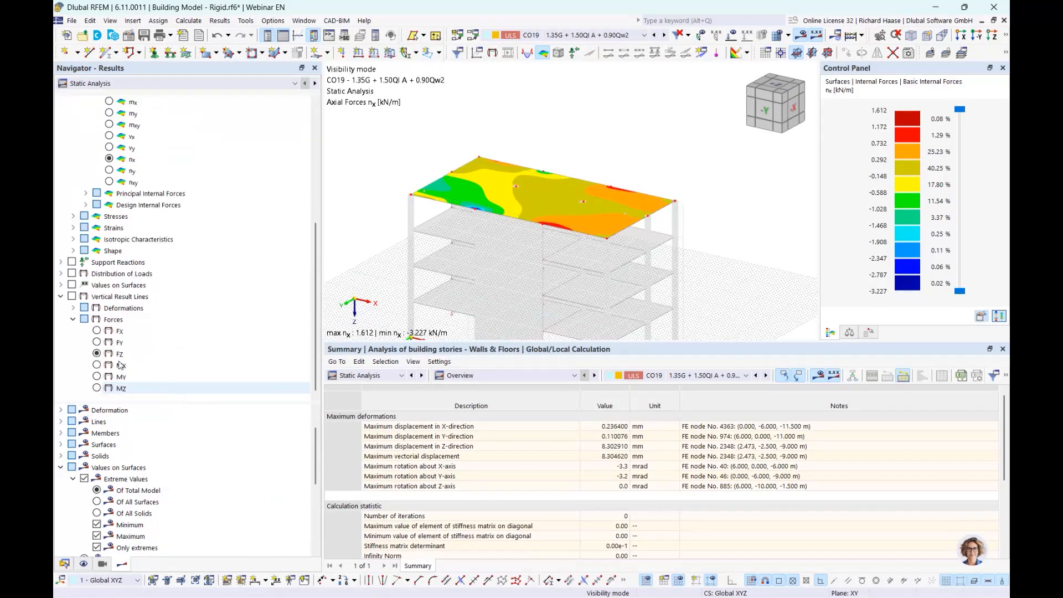
click(72, 285)
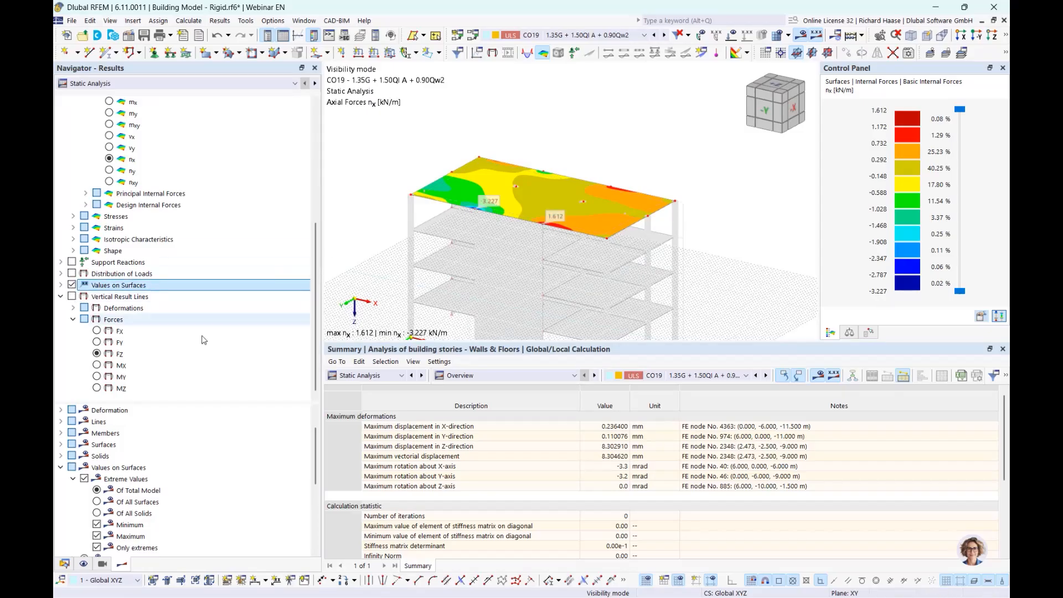
Step: Show the slab's nx values on FE mesh points, with the restriction to extreme values turned off, and inspect them up close
scroll(144, 466, down, 5)
scroll(153, 469, up, 2)
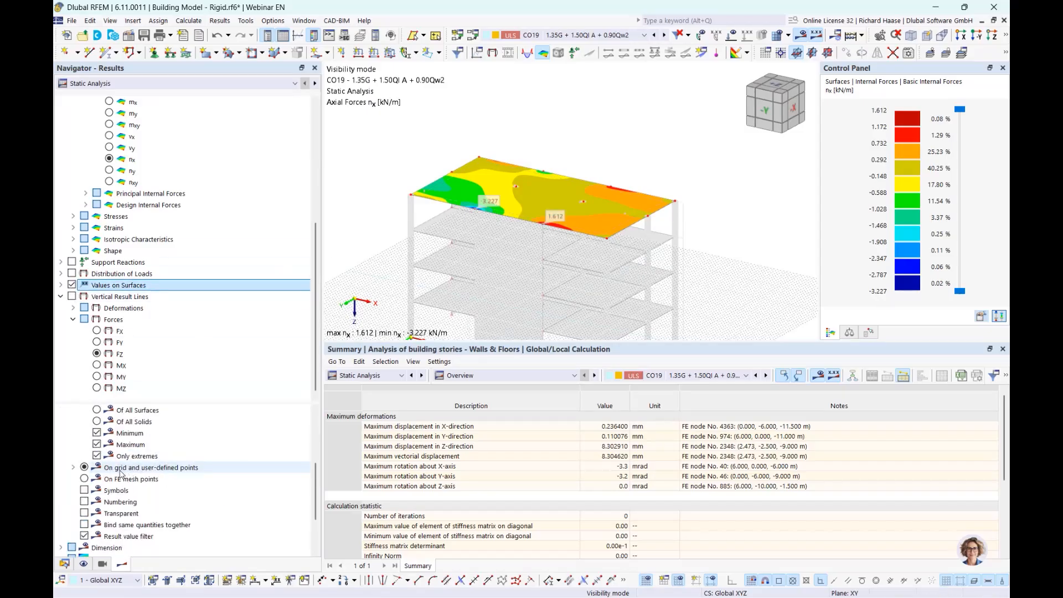
click(84, 479)
scroll(95, 454, up, 1)
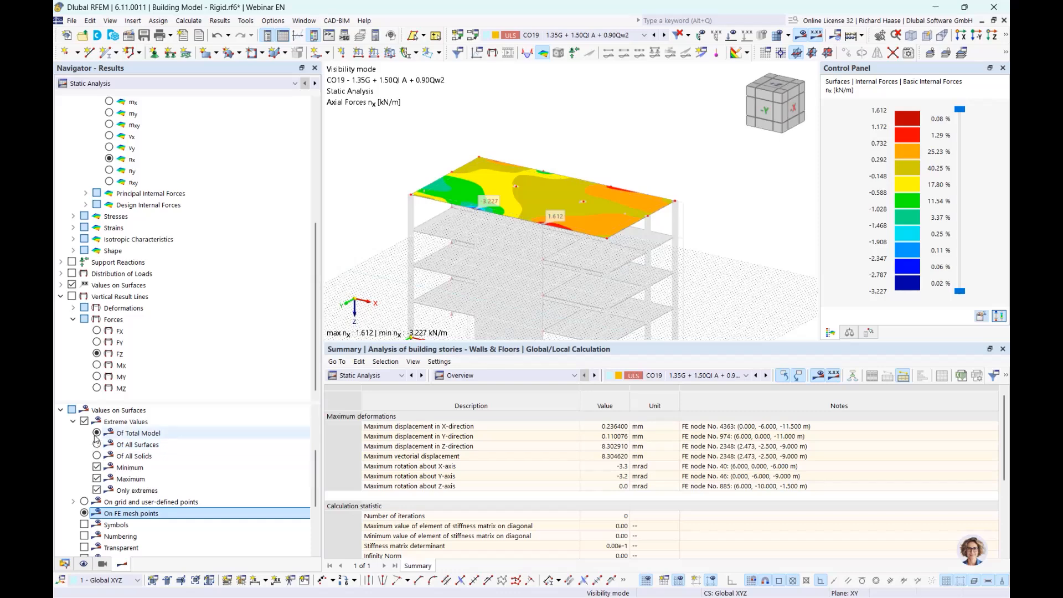
click(84, 421)
click(796, 98)
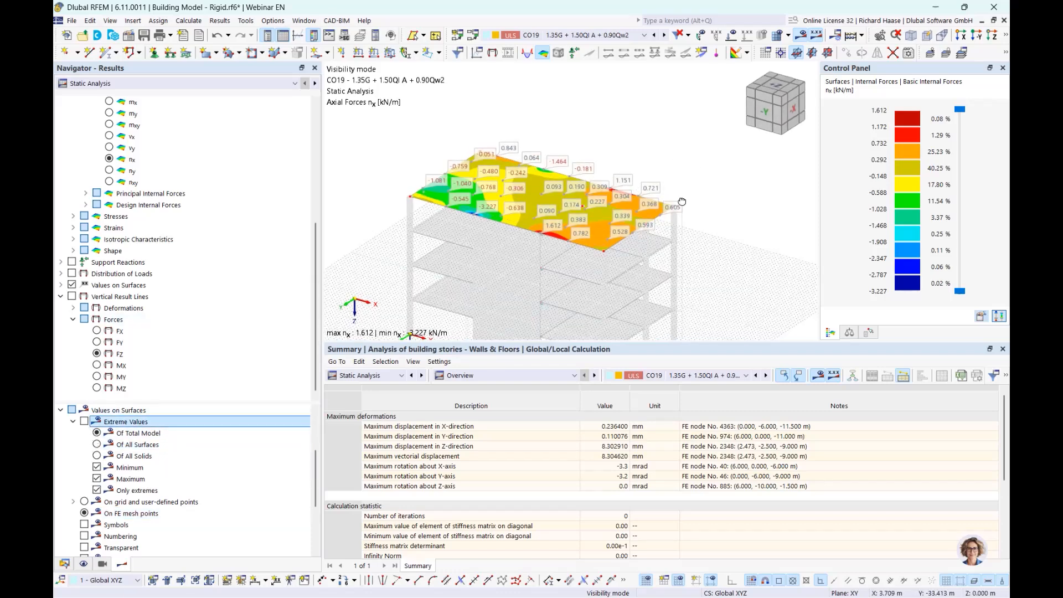
click(781, 103)
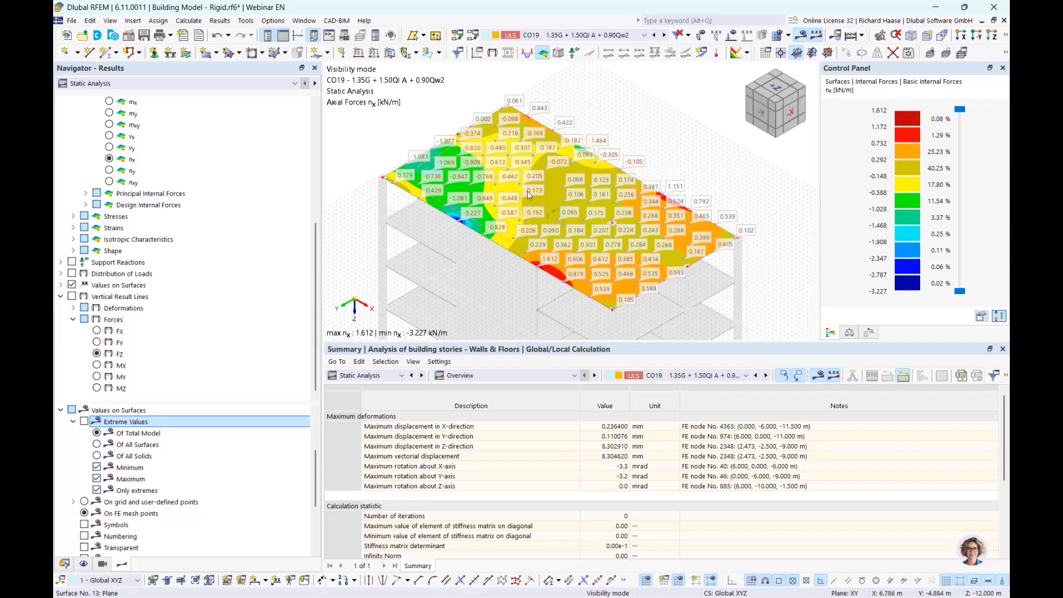
scroll(626, 241, up, 2)
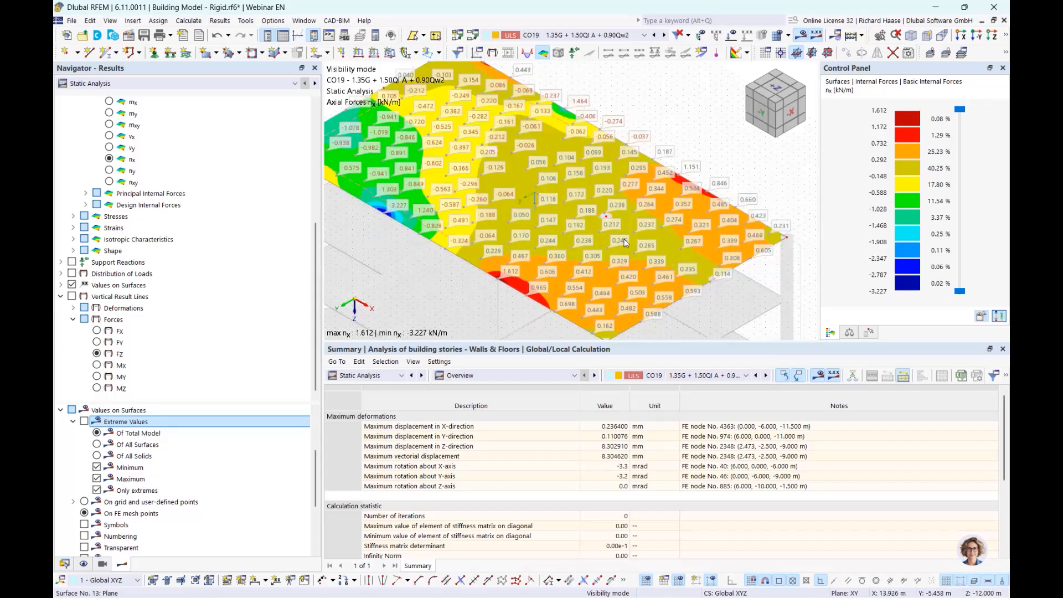
scroll(626, 242, down, 1)
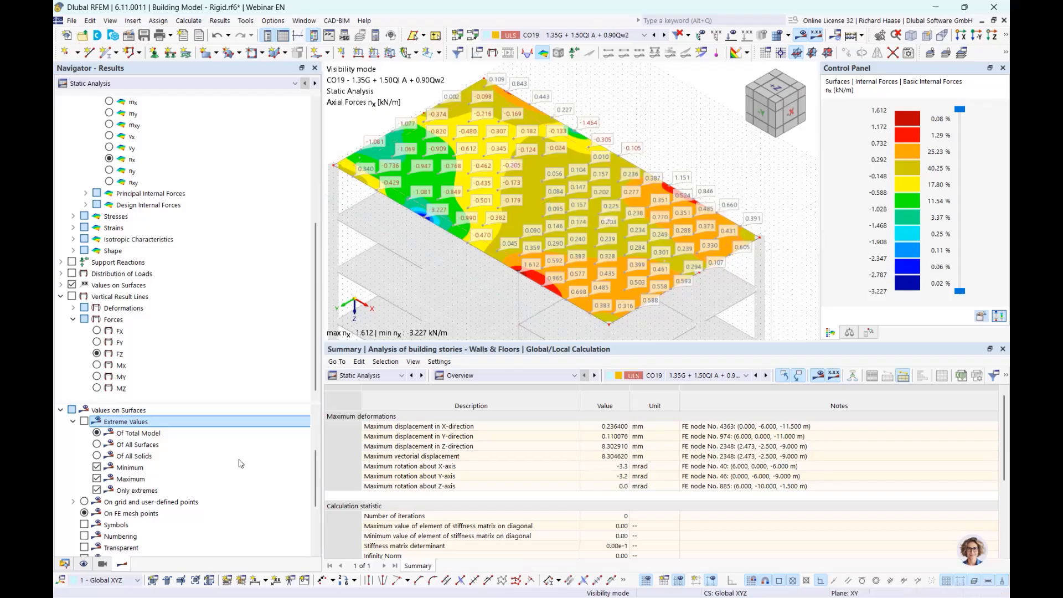
Step: Switch to the Construction Stages.rf6 model to view its slab axial forces nx
click(64, 564)
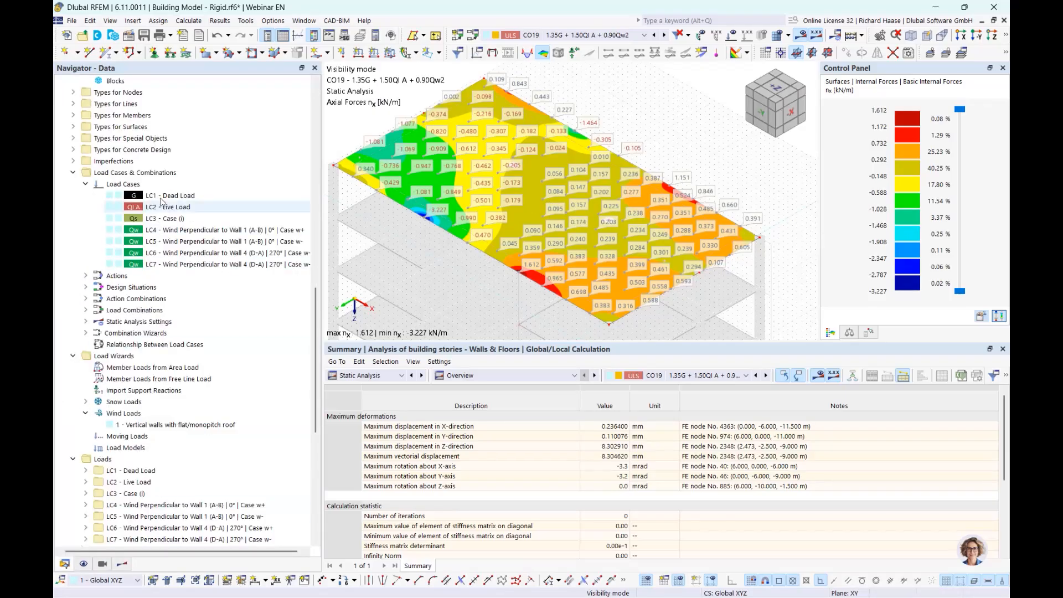
scroll(100, 163, up, 10)
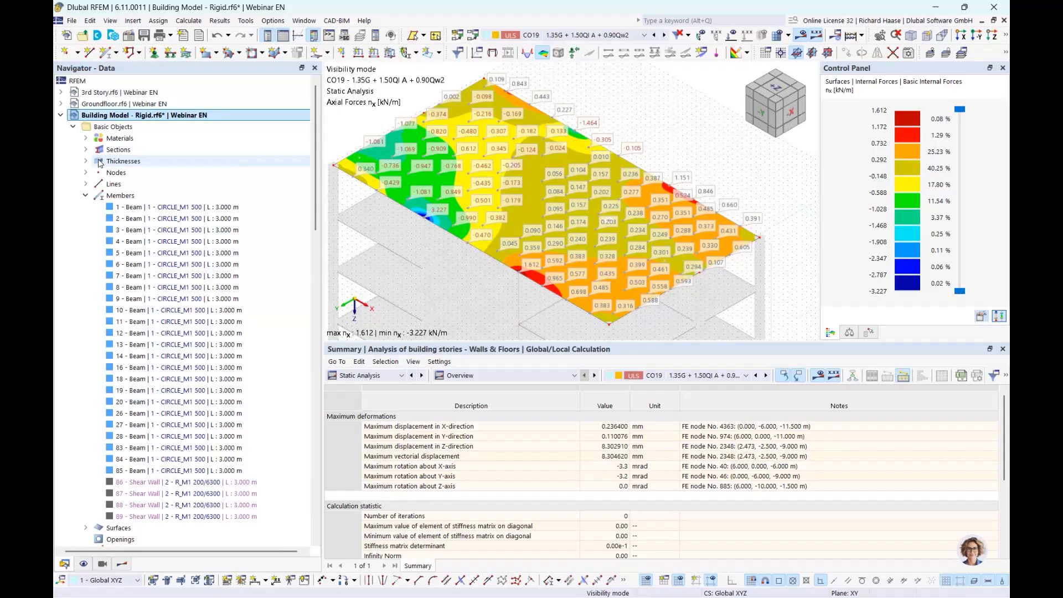
click(61, 115)
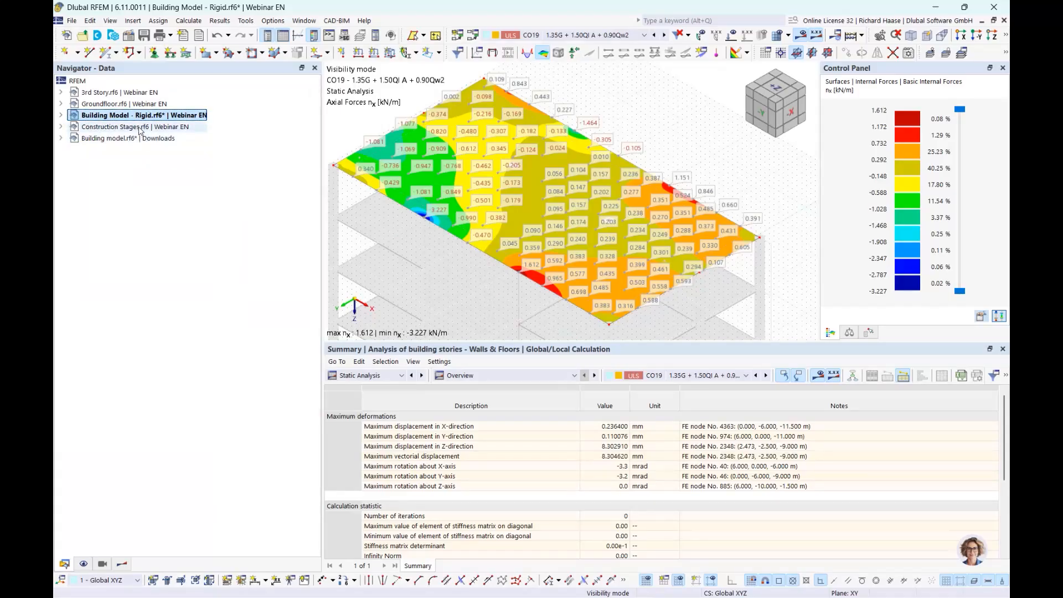
click(140, 128)
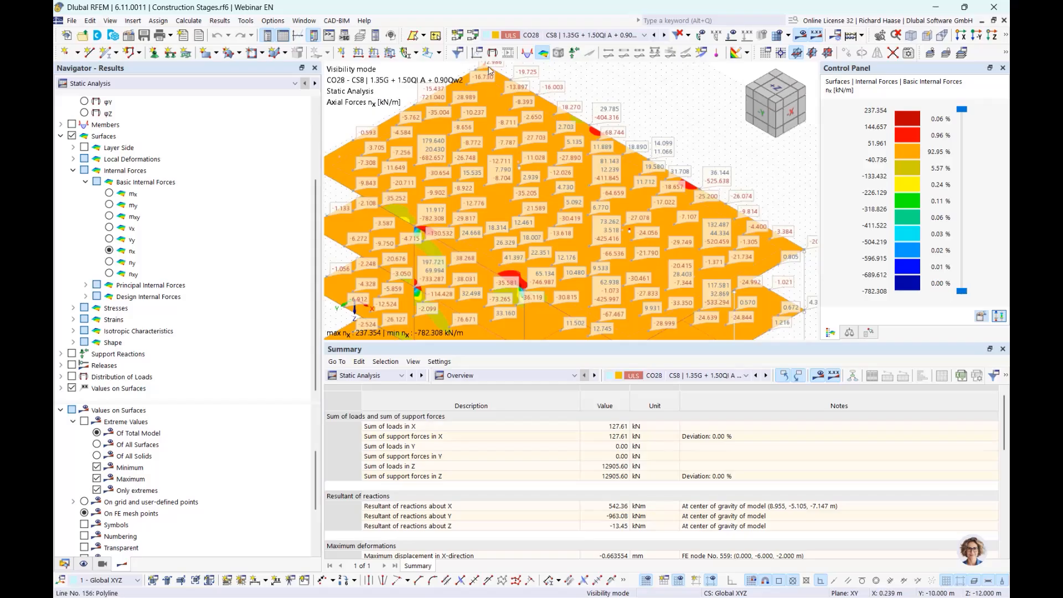
Step: Isolate the top slab of the construction stages model and examine its axial forces nx for CO28
click(1007, 35)
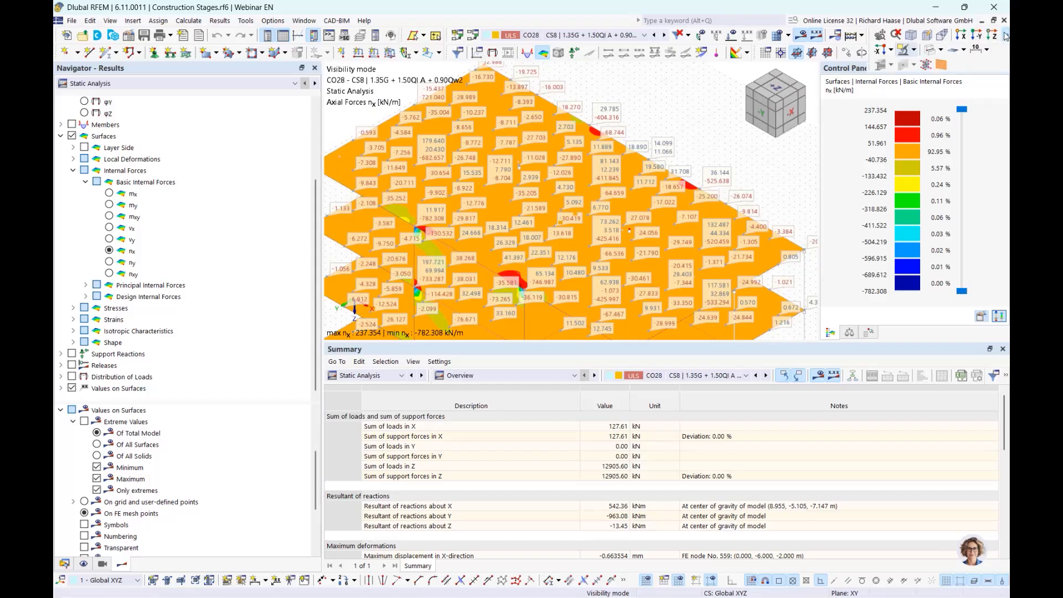
click(904, 50)
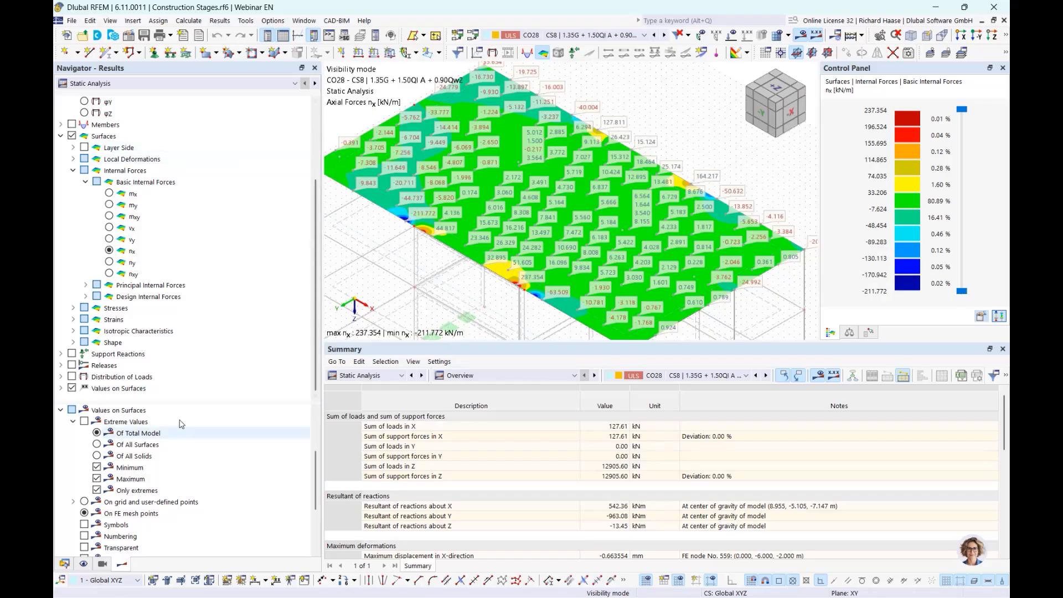
scroll(250, 437, up, 3)
scroll(272, 359, up, 3)
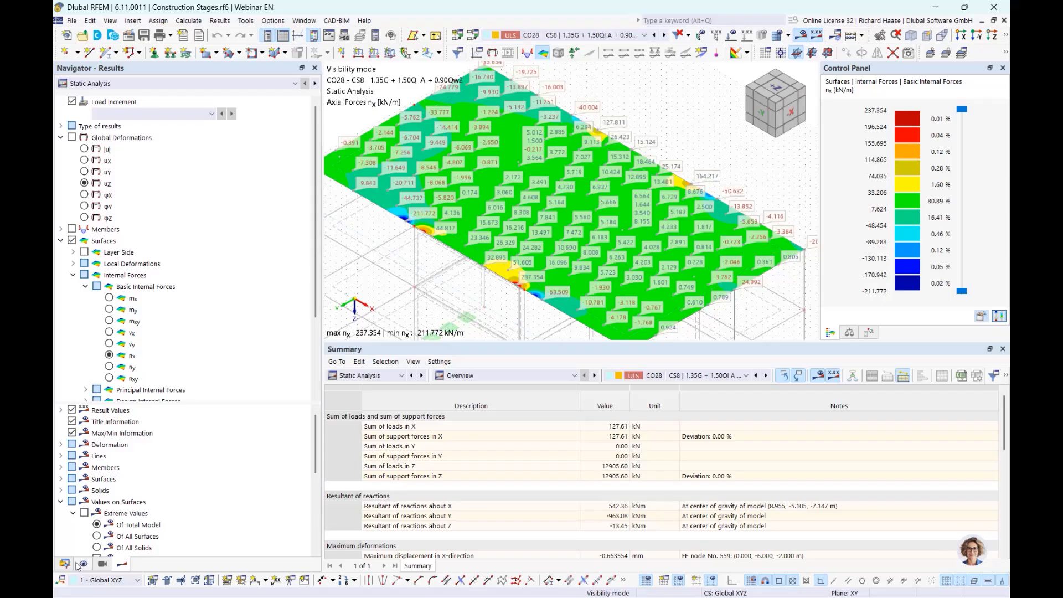
scroll(482, 197, down, 3)
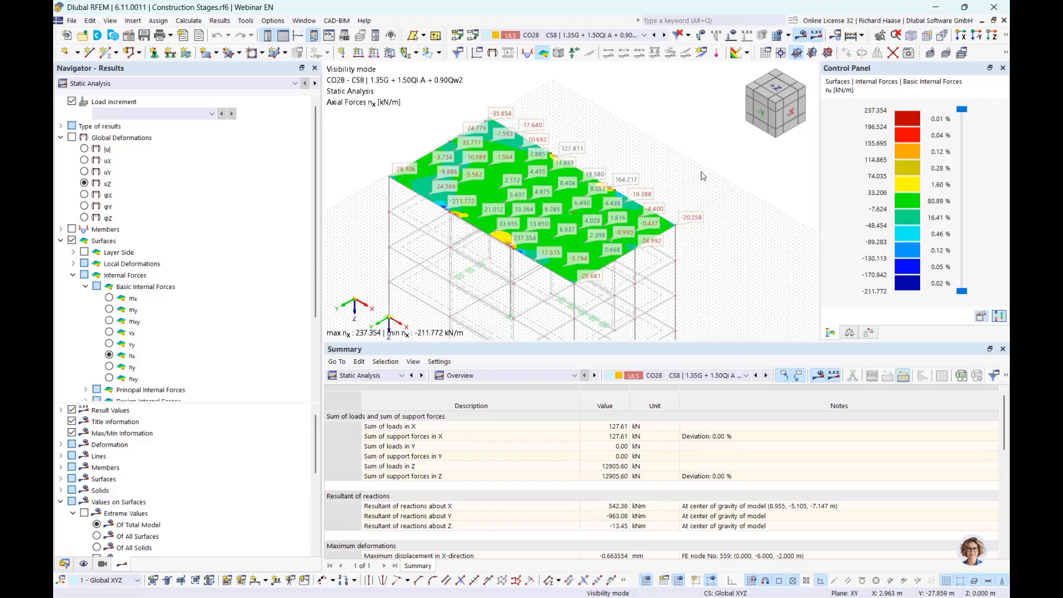
Step: Hide the analysis results and end the slab's isolation so that the whole building is shown
click(802, 35)
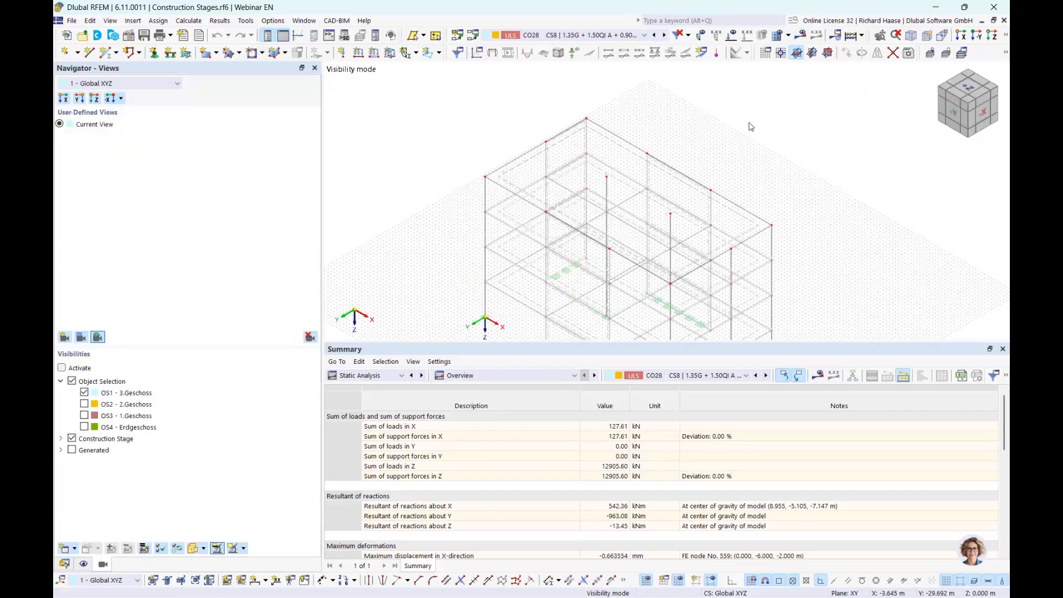
click(1006, 36)
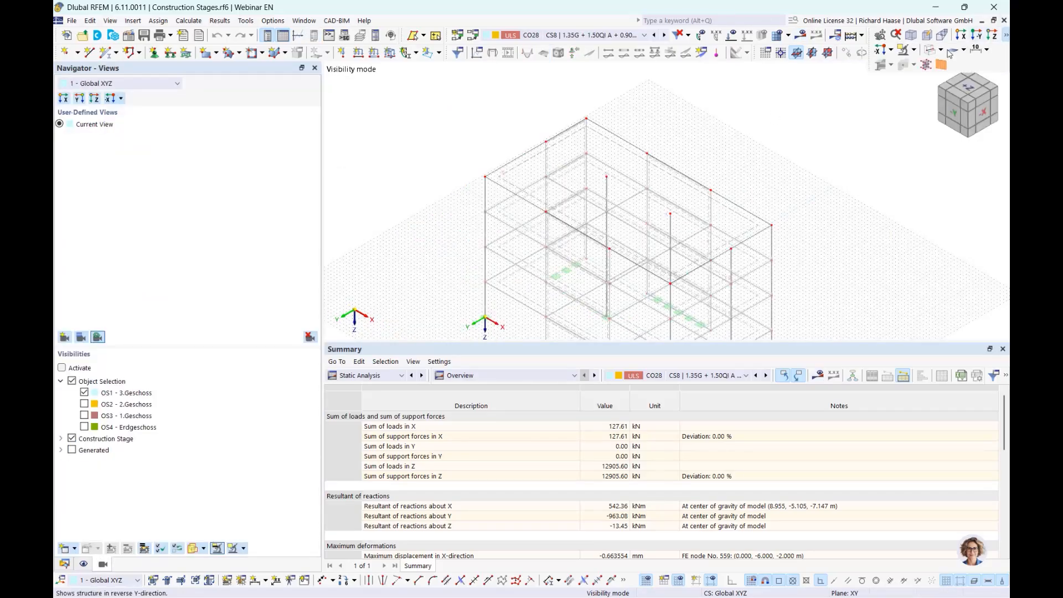
click(915, 50)
click(894, 149)
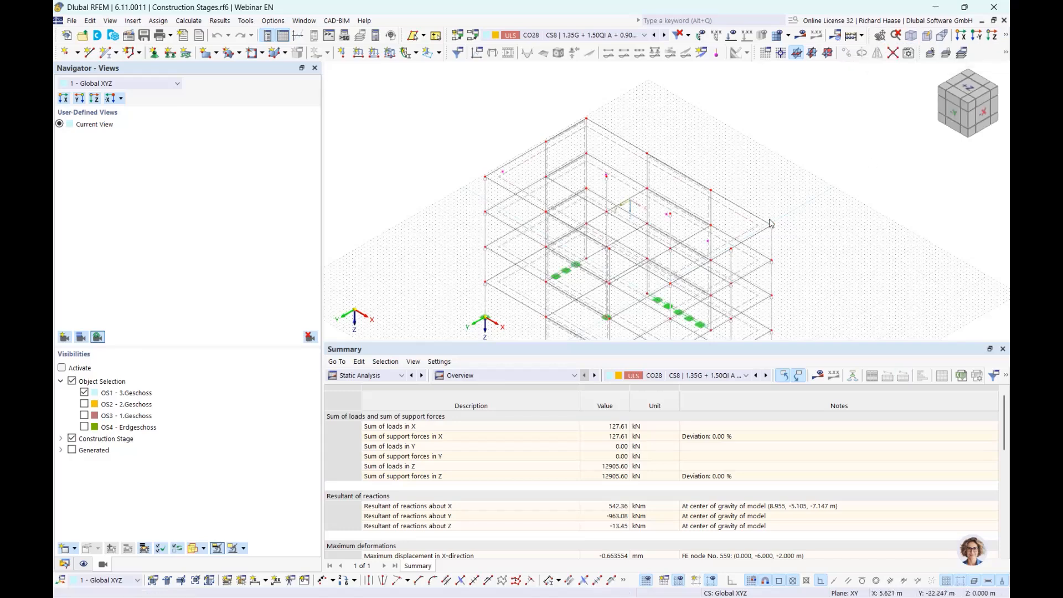
middle_drag(816, 283, 773, 175)
Step: Change the display of the whole building from wireframe to a solid rendering
click(1006, 35)
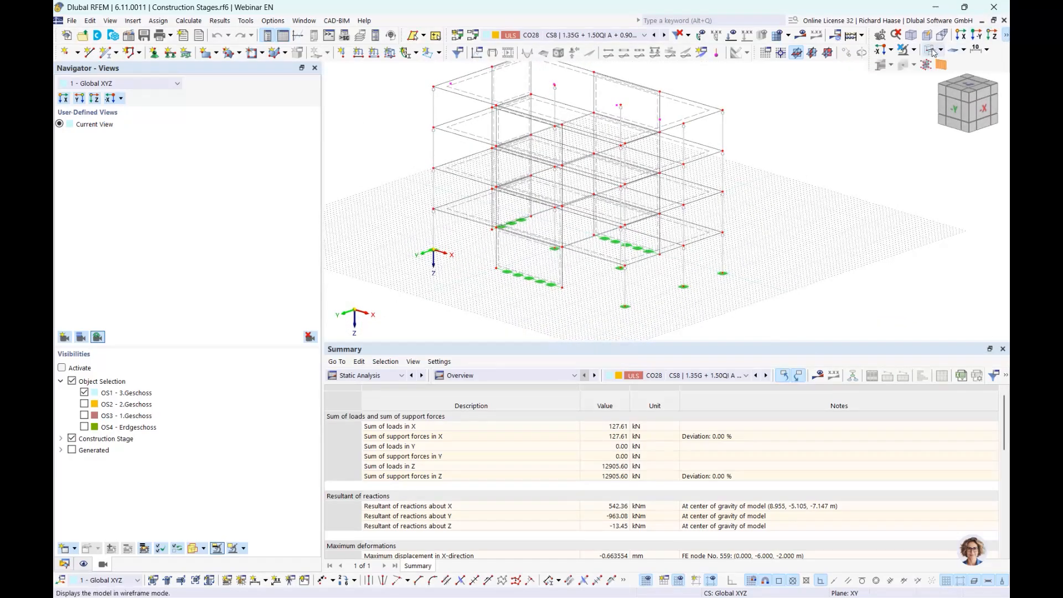
click(933, 54)
ctrl+middle_drag(800, 248, 821, 252)
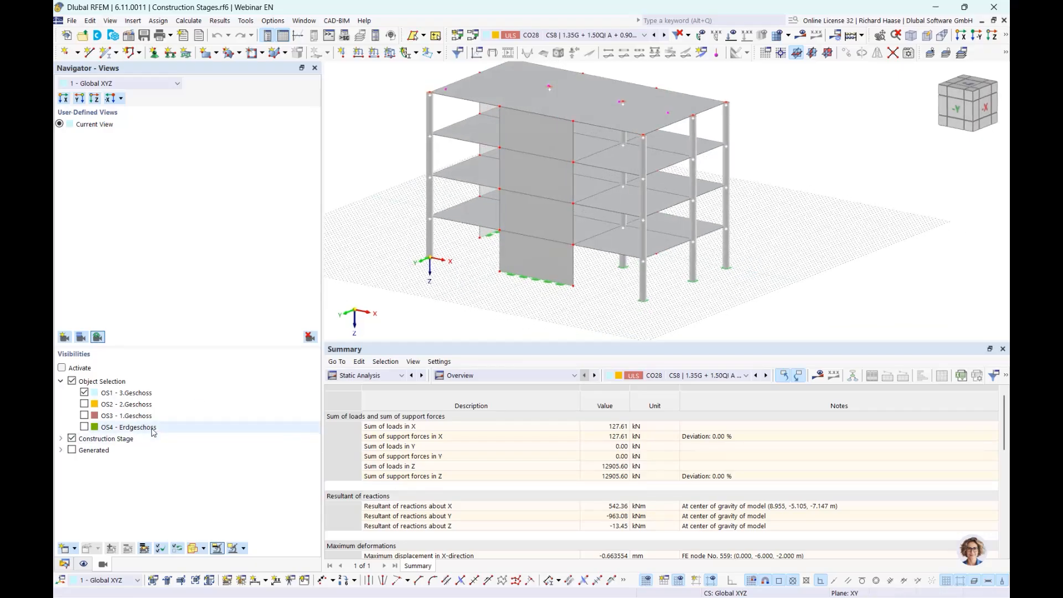
Step: Turn off the Object Selection visibilities and leave construction stage CS8 - 3.OG Decke deselected among the Construction Stage visibilities
click(61, 381)
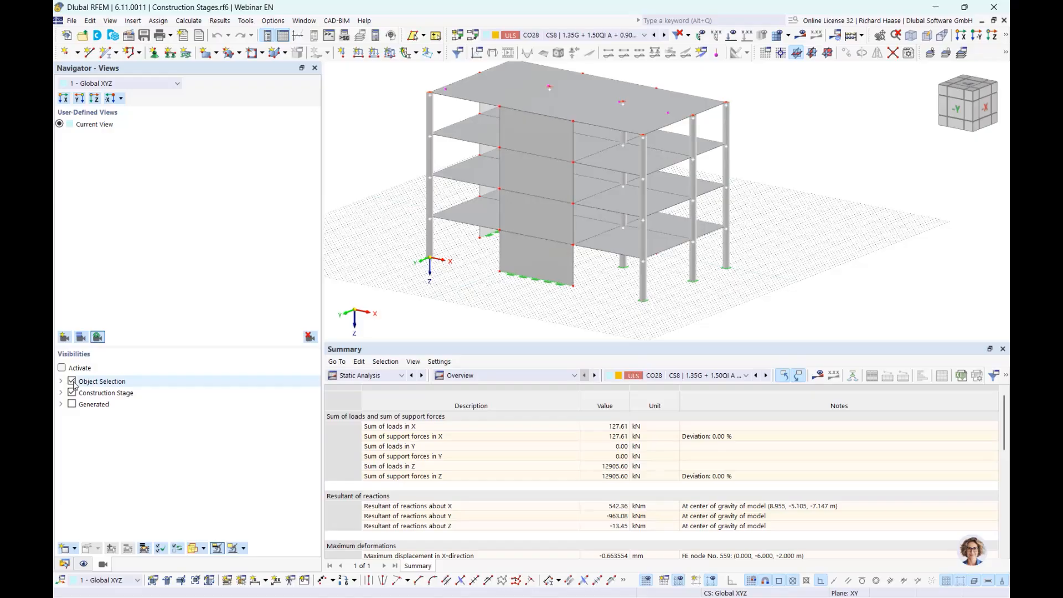
click(72, 381)
click(112, 393)
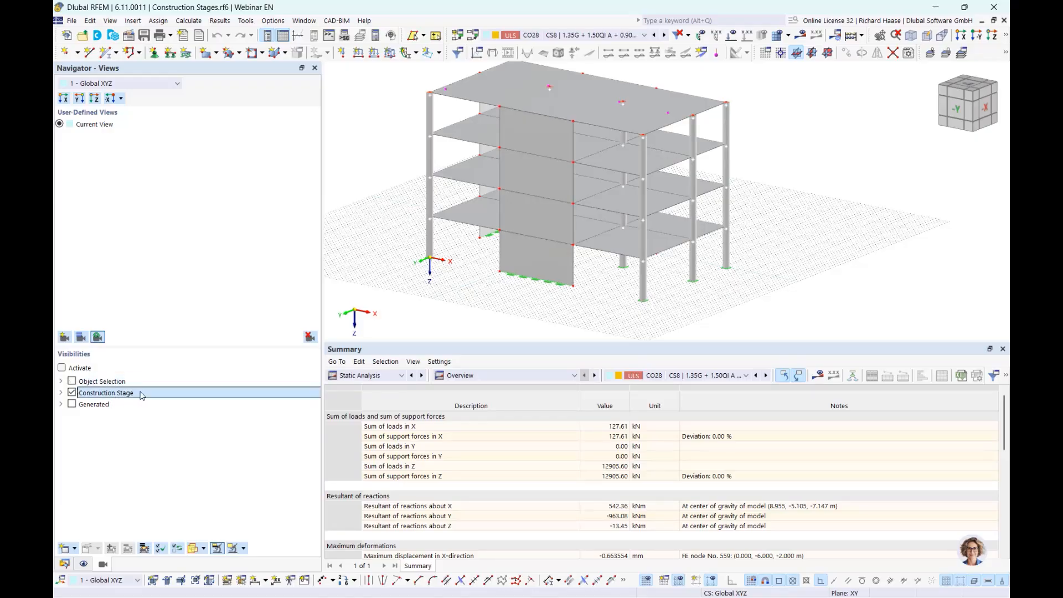
click(61, 393)
click(84, 484)
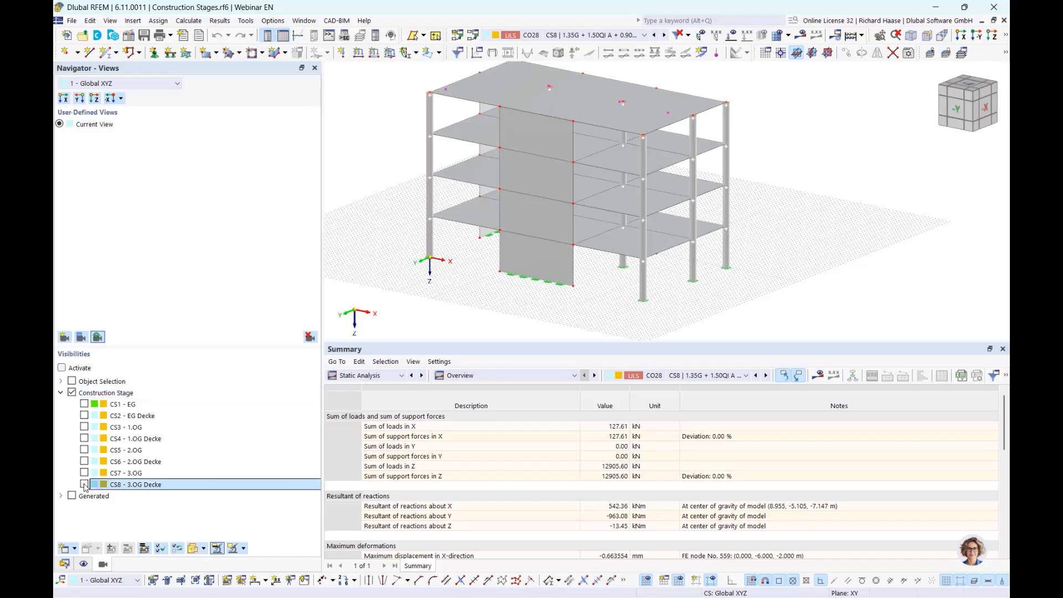
middle_drag(513, 278, 578, 312)
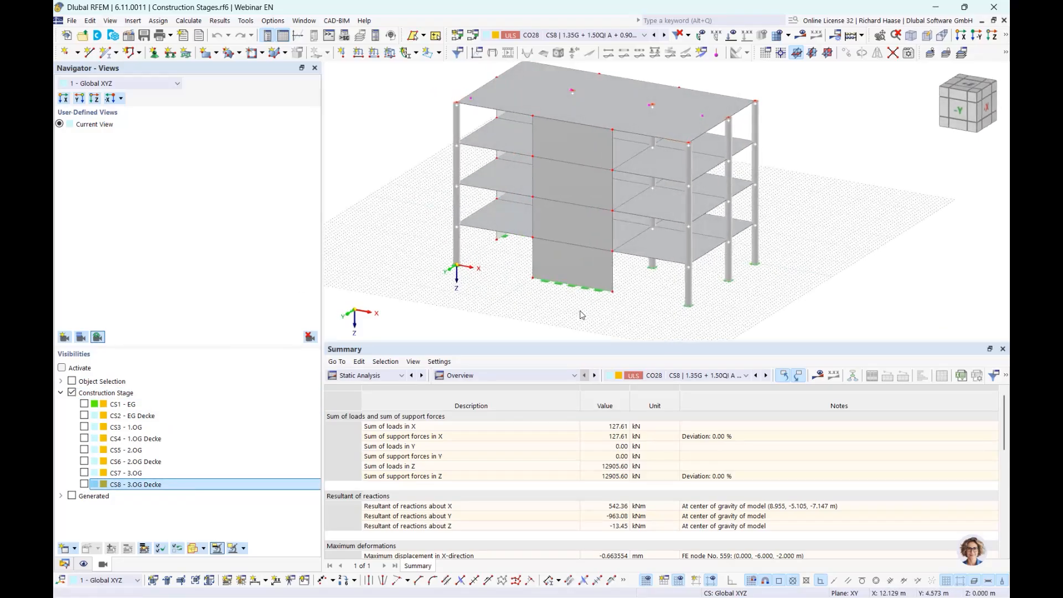
Step: Activate the visibilities of construction stages CS1 - EG and CS2 - EG Decke to show the ground-floor walls, columns and slab
click(84, 405)
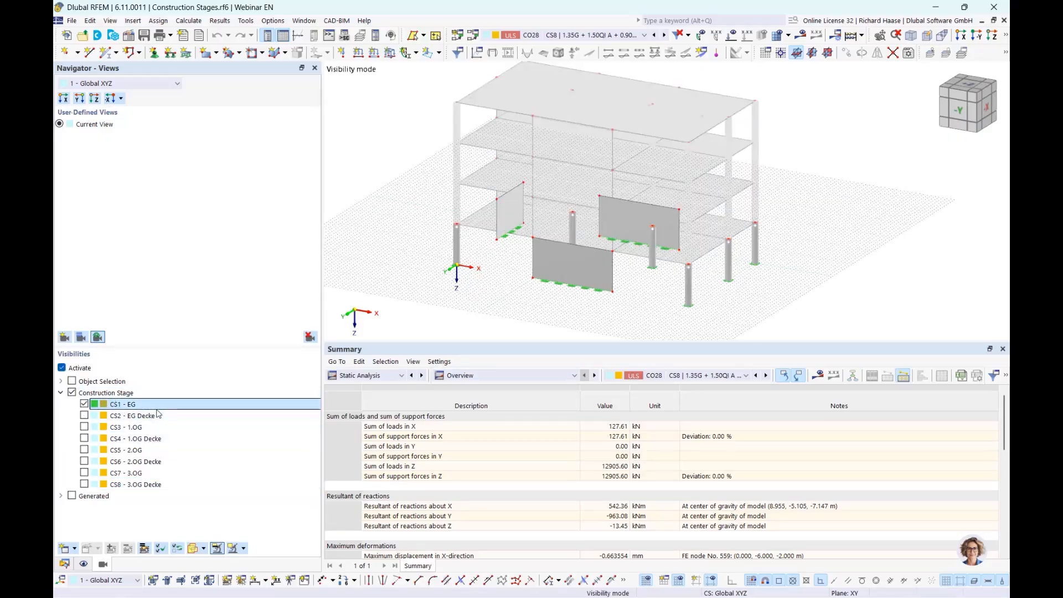
ctrl+middle_drag(608, 289, 694, 263)
scroll(692, 283, up, 3)
ctrl+middle_drag(581, 304, 577, 311)
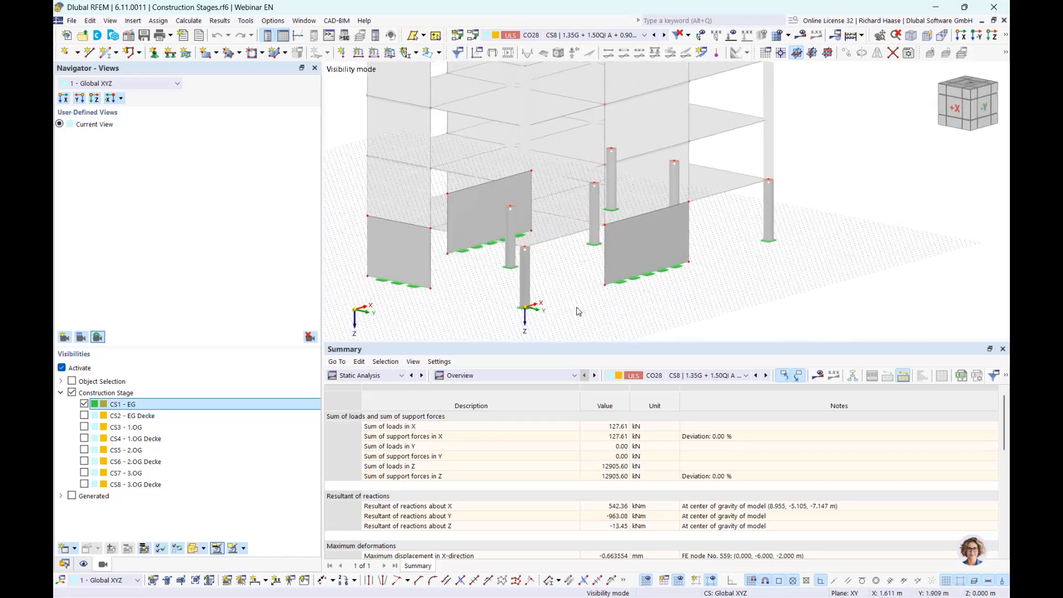
click(85, 416)
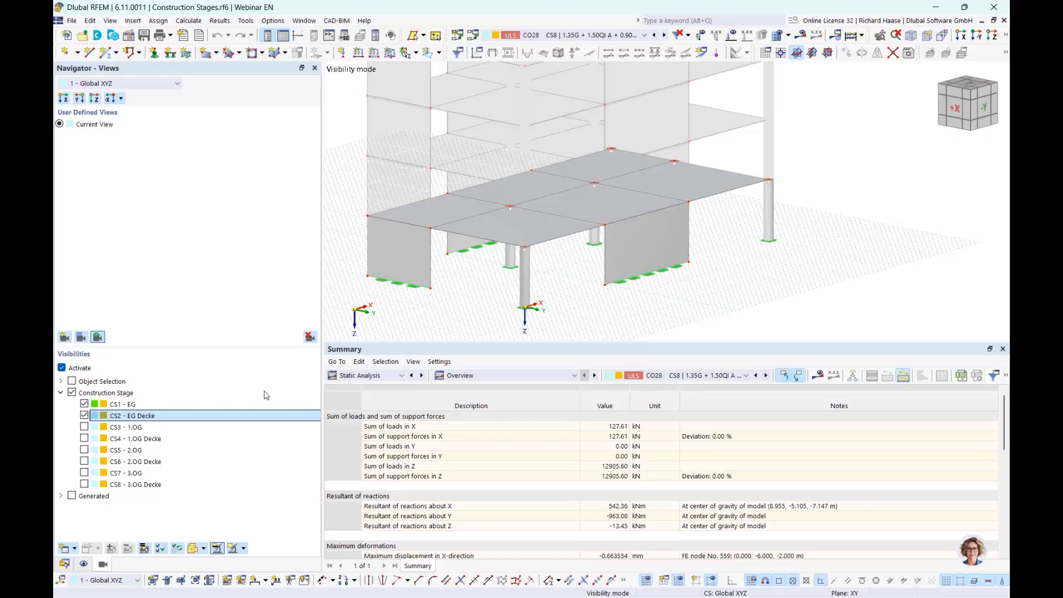
click(84, 427)
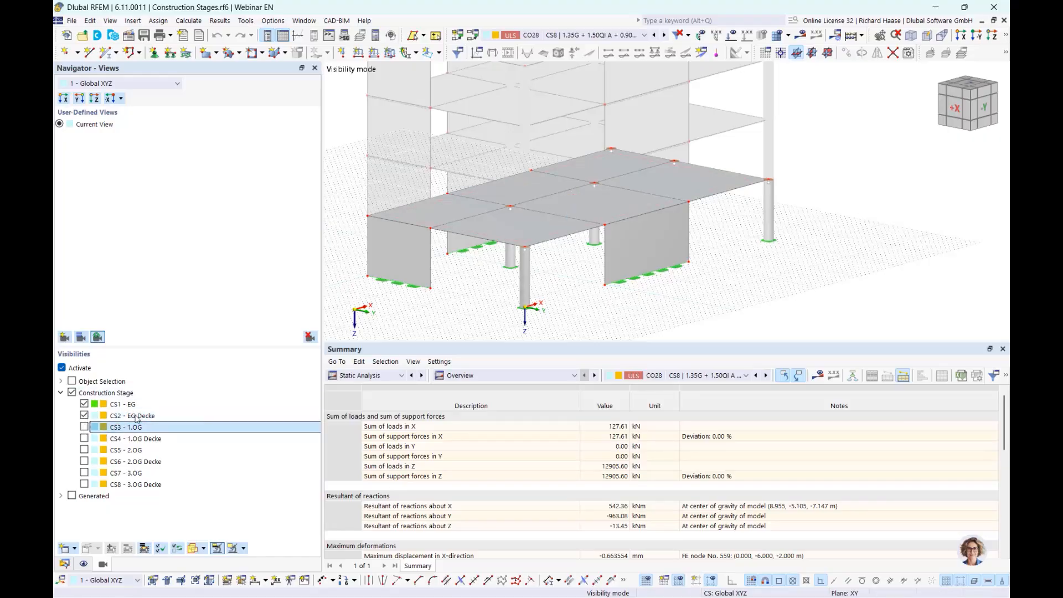
Step: Activate the visibilities of construction stages CS3 - 1.OG and CS4 - 1.OG Decke to add the first upper story
click(85, 438)
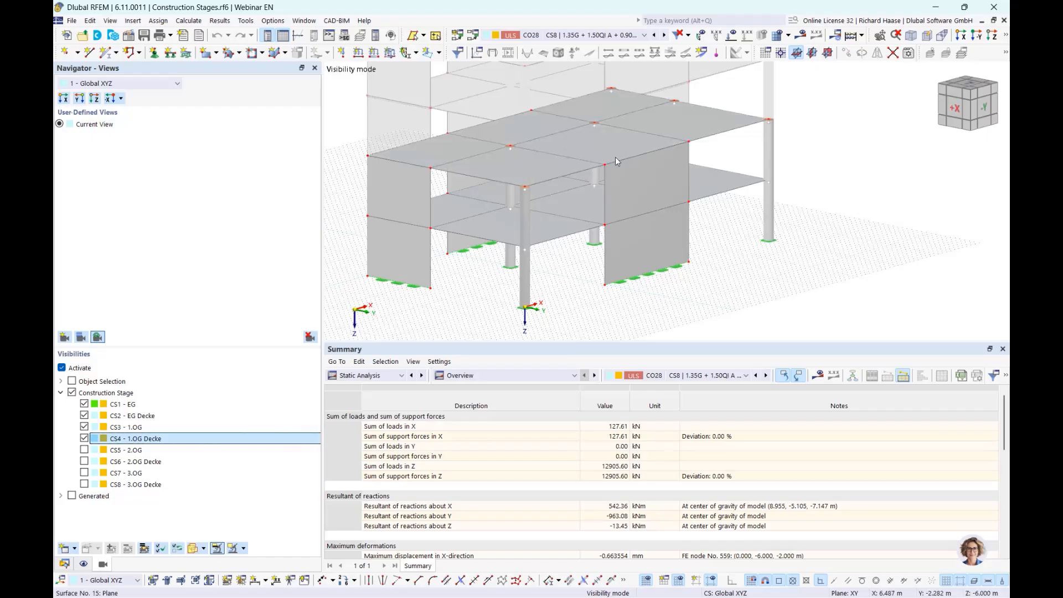
scroll(616, 158, up, 3)
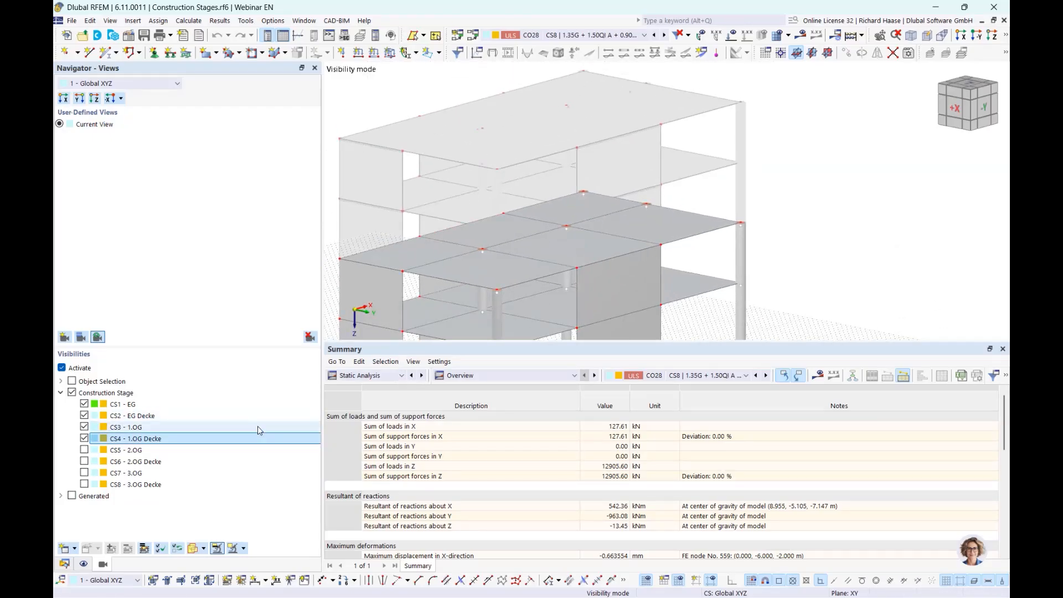
Step: Open the load cases and combinations and examine the load cases assigned to construction stage CS1 EG
click(65, 563)
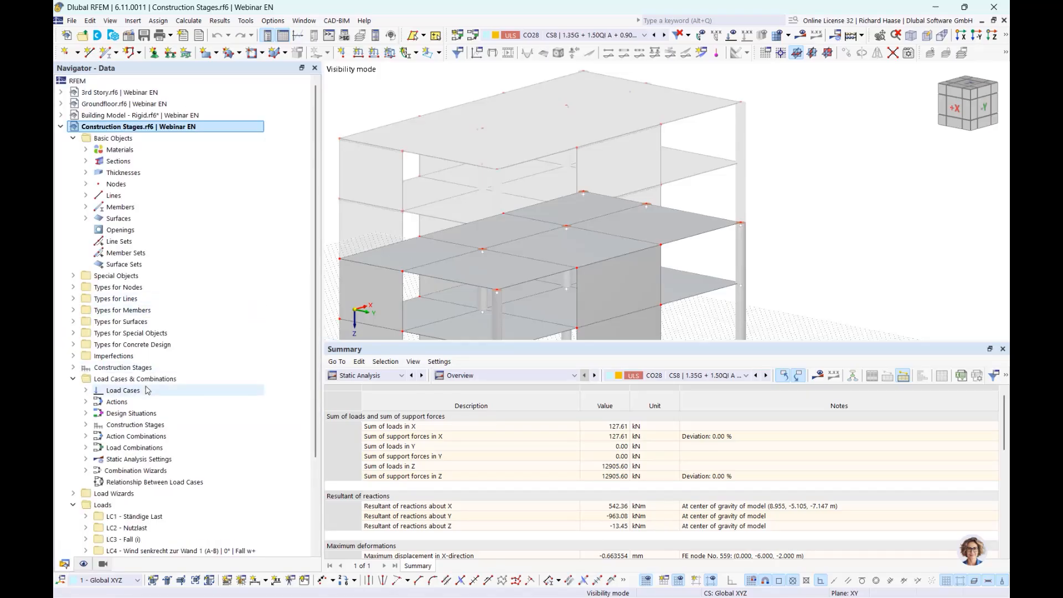
right_click(149, 390)
click(167, 397)
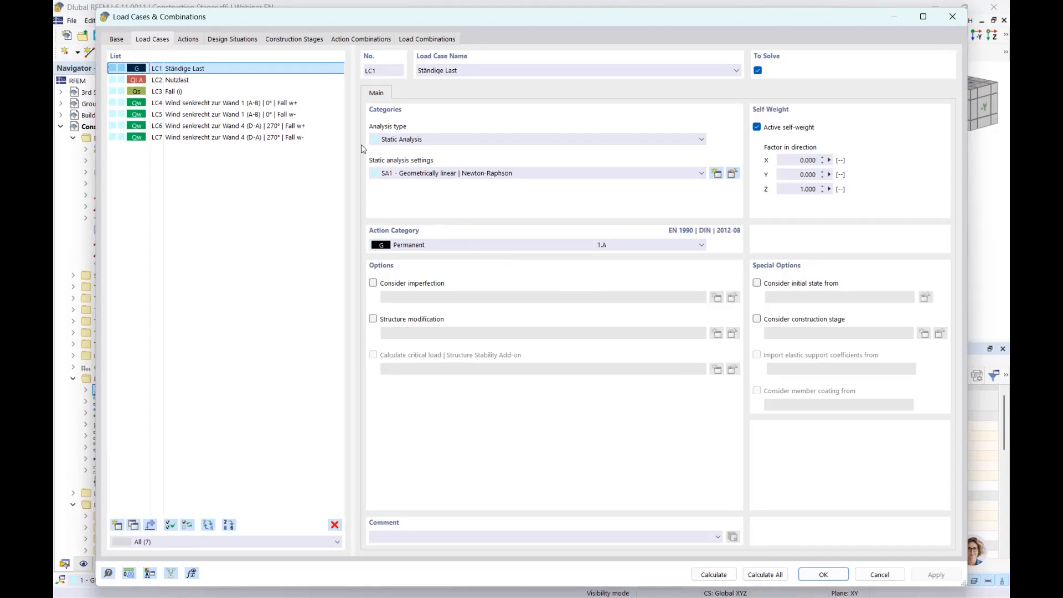
click(294, 40)
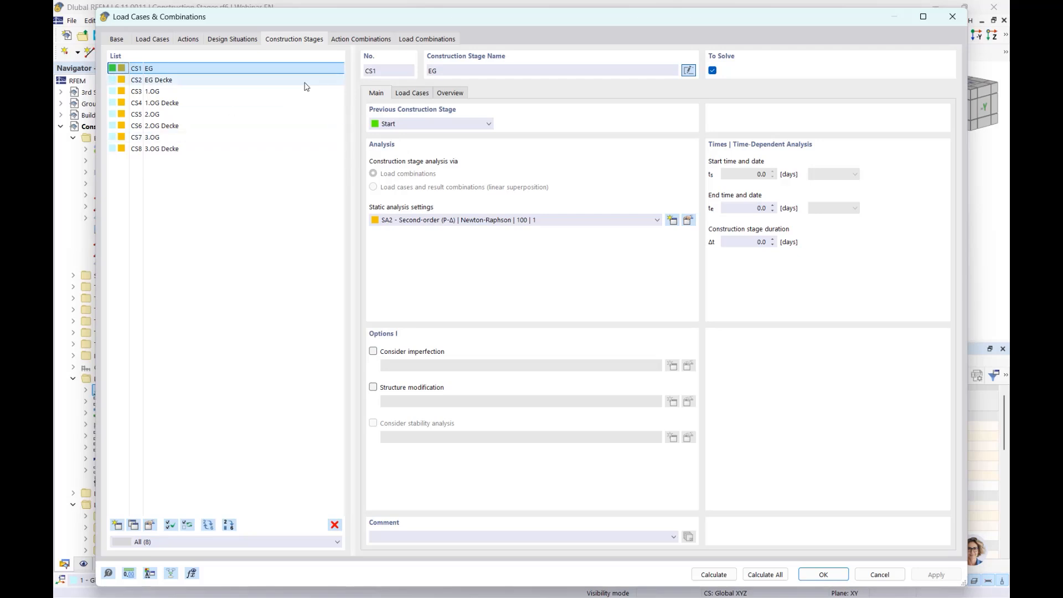
click(412, 94)
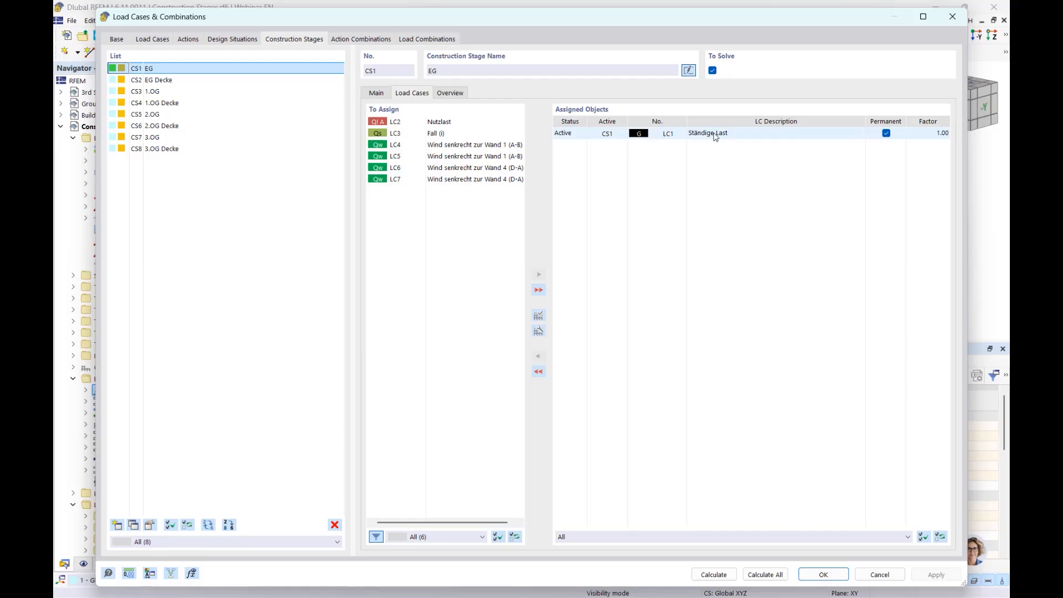
Step: Go through construction stages CS2 EG Decke to CS8 3.OG Decke and check which load cases each one has assigned
click(173, 81)
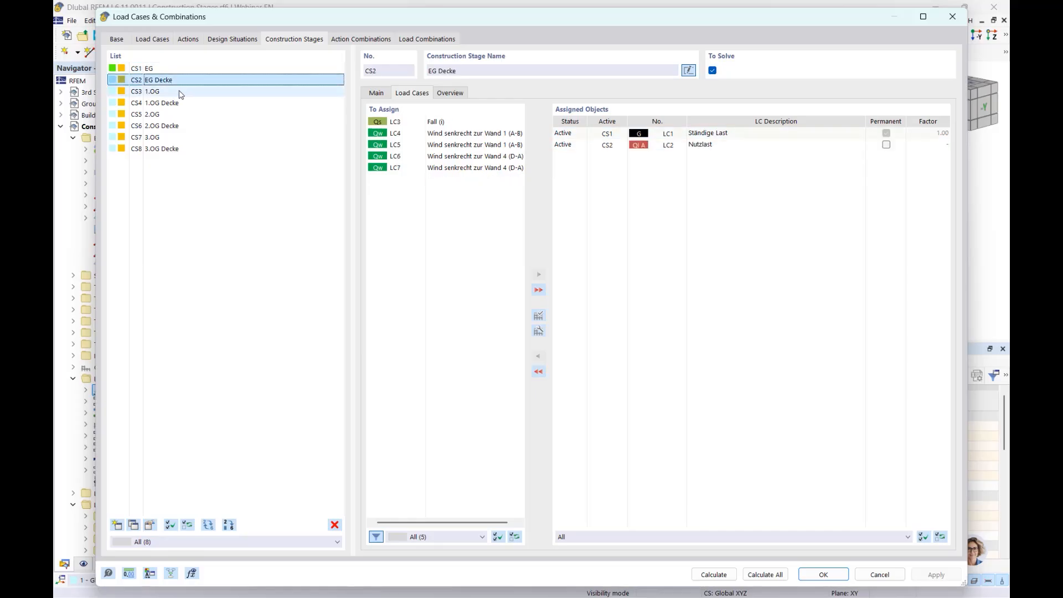
click(178, 92)
click(173, 103)
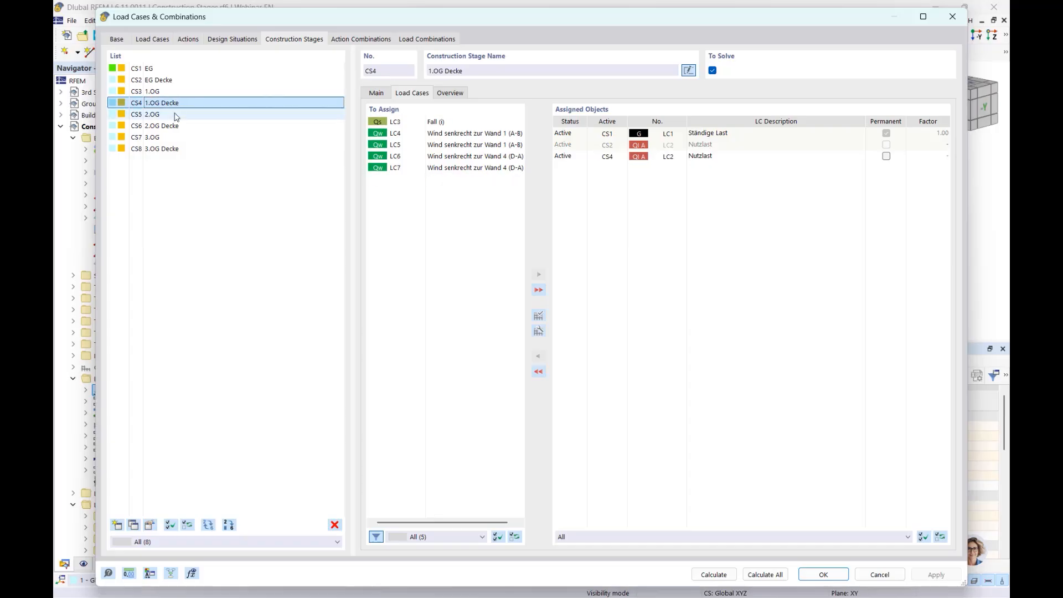
click(169, 114)
click(173, 126)
click(169, 137)
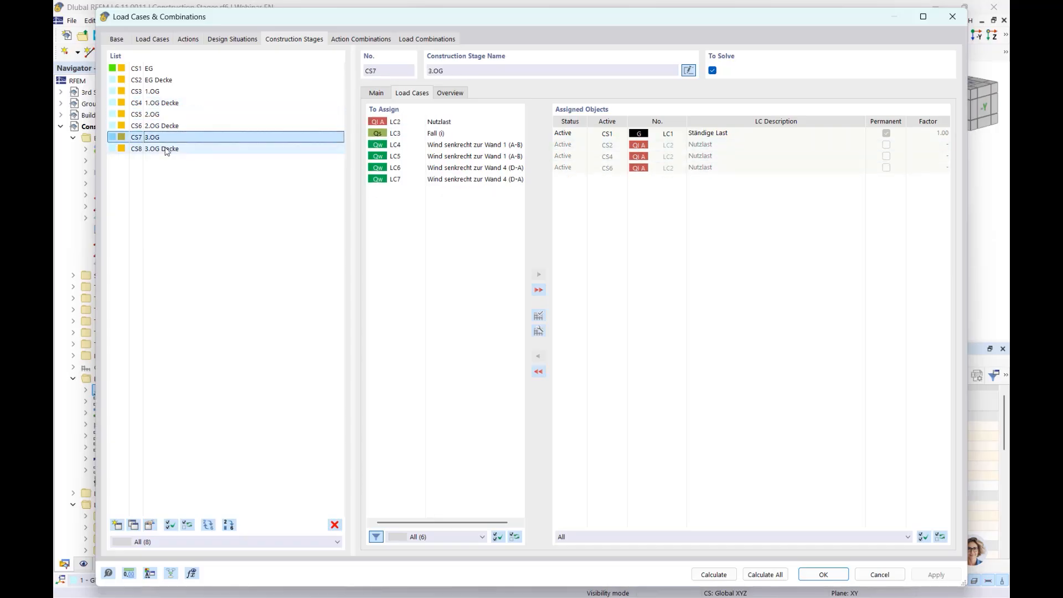
click(178, 149)
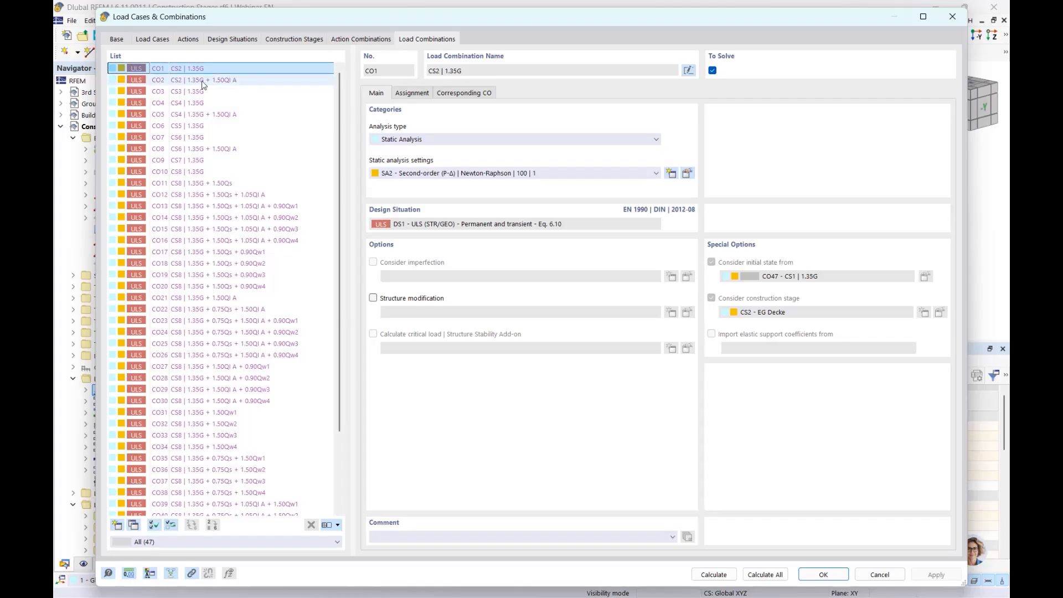
Step: Review the load combinations of the construction stages, including CO2 for stage CS2, and close the load cases and combinations
key(Down)
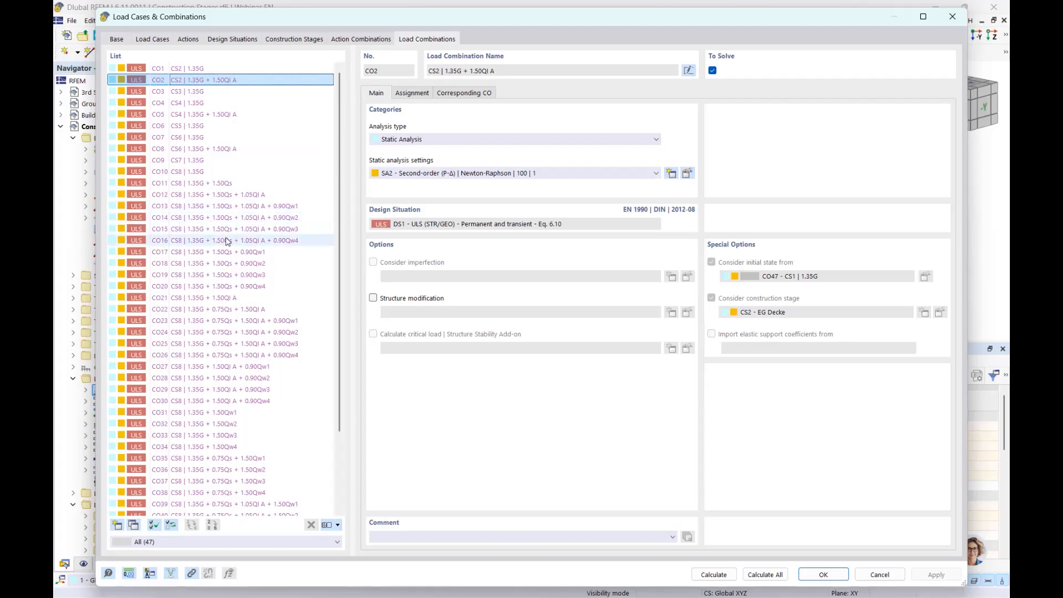
scroll(226, 241, down, 3)
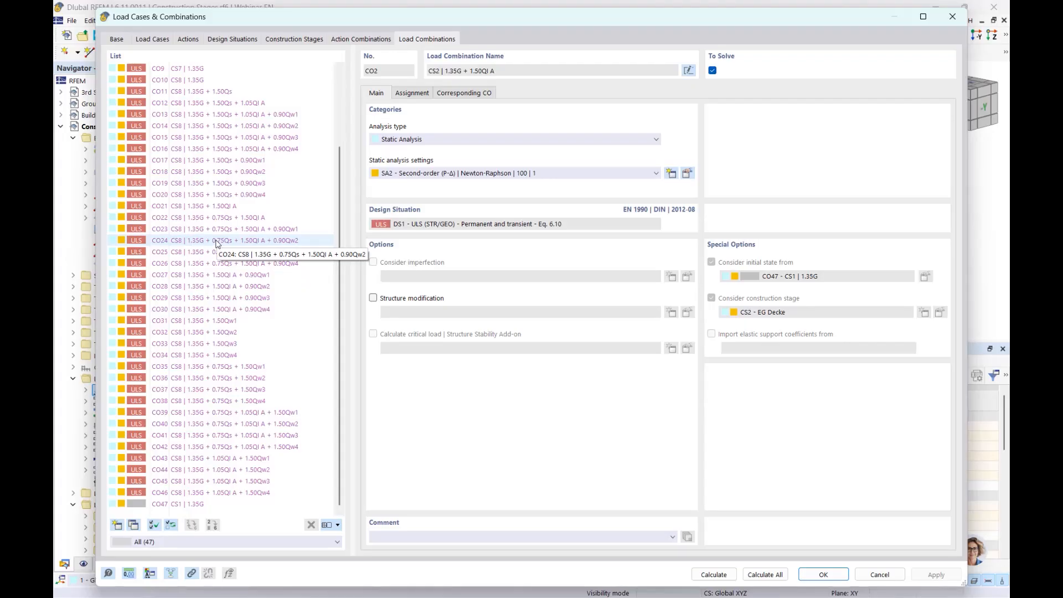
scroll(282, 286, up, 3)
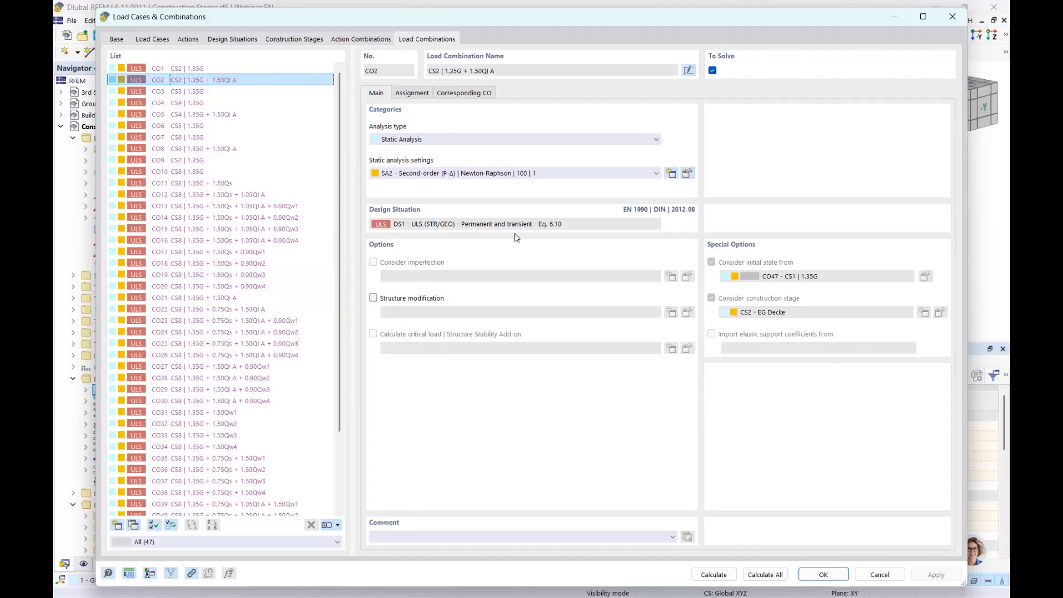
click(954, 17)
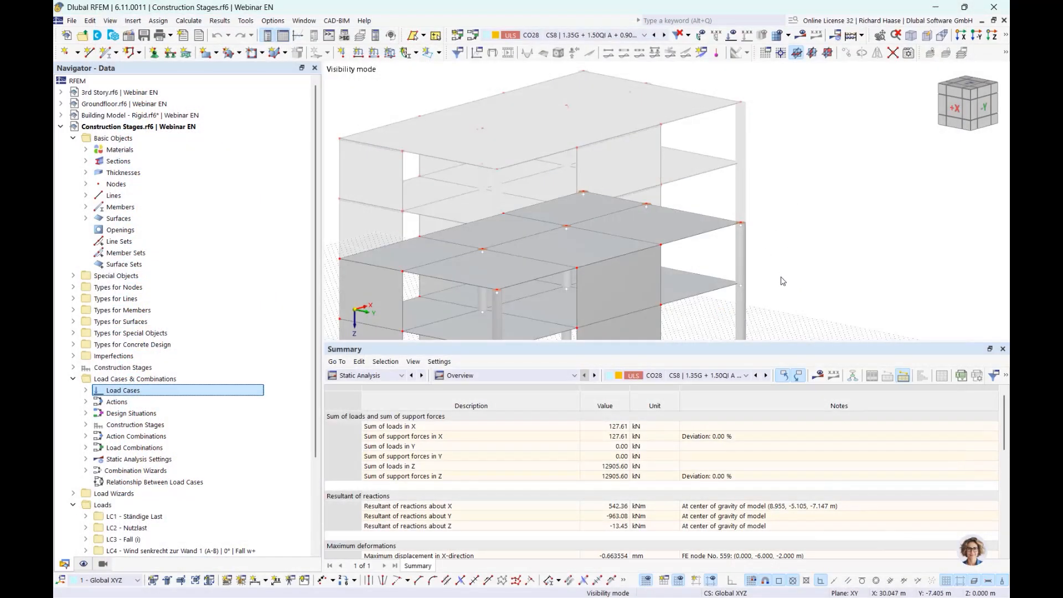
Step: Check in the base data of the Construction Stages model which analysis add-ons are activated, and close the dialog unchanged
right_click(169, 131)
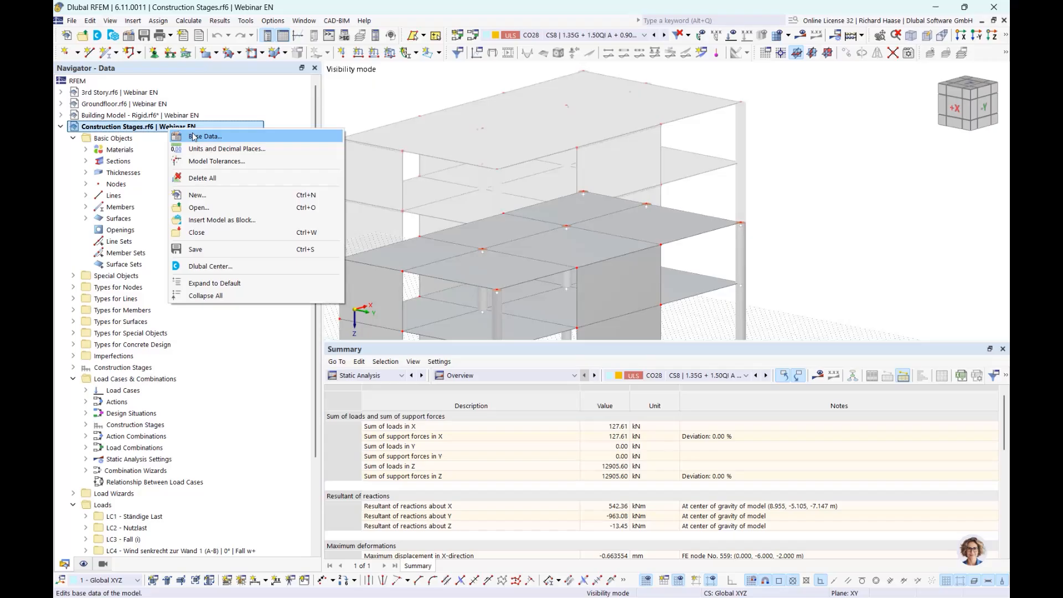
click(193, 136)
click(248, 34)
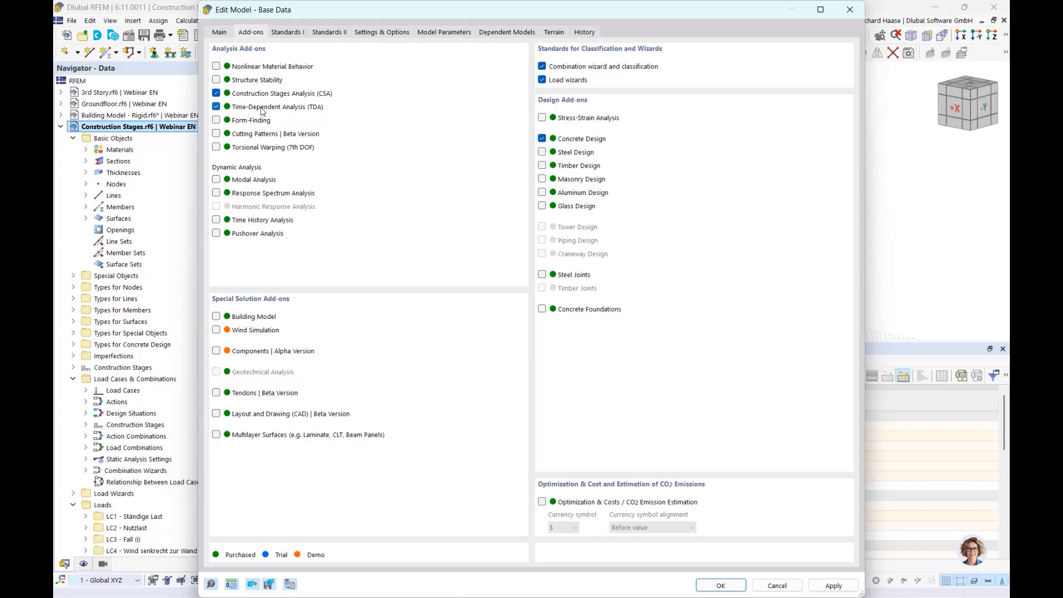
click(850, 10)
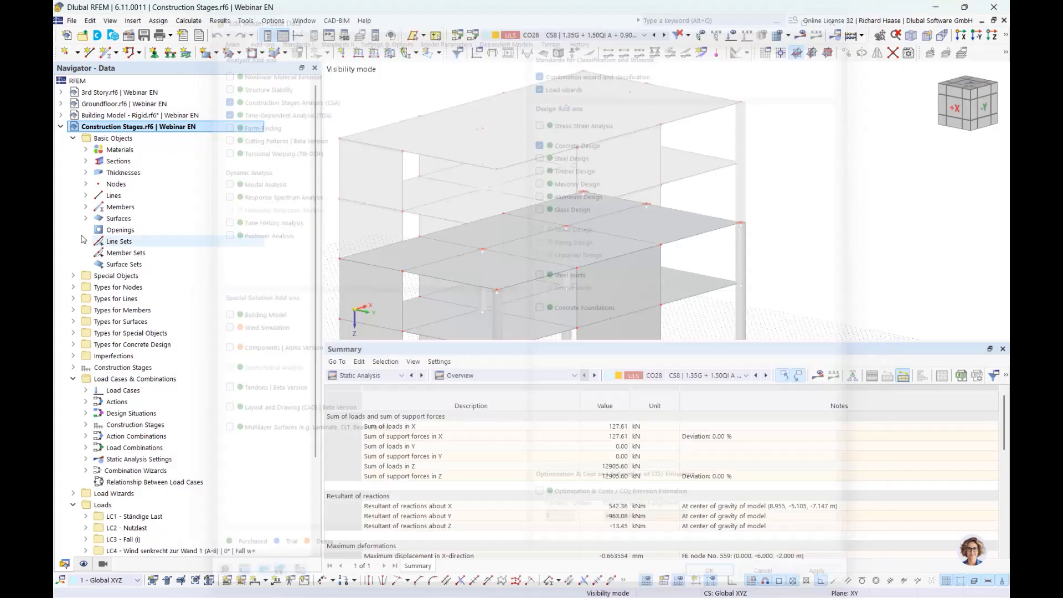
Step: Open construction stage CS1 - EG for editing and examine the time and change settings of the stages through CS7 3.OG
click(73, 368)
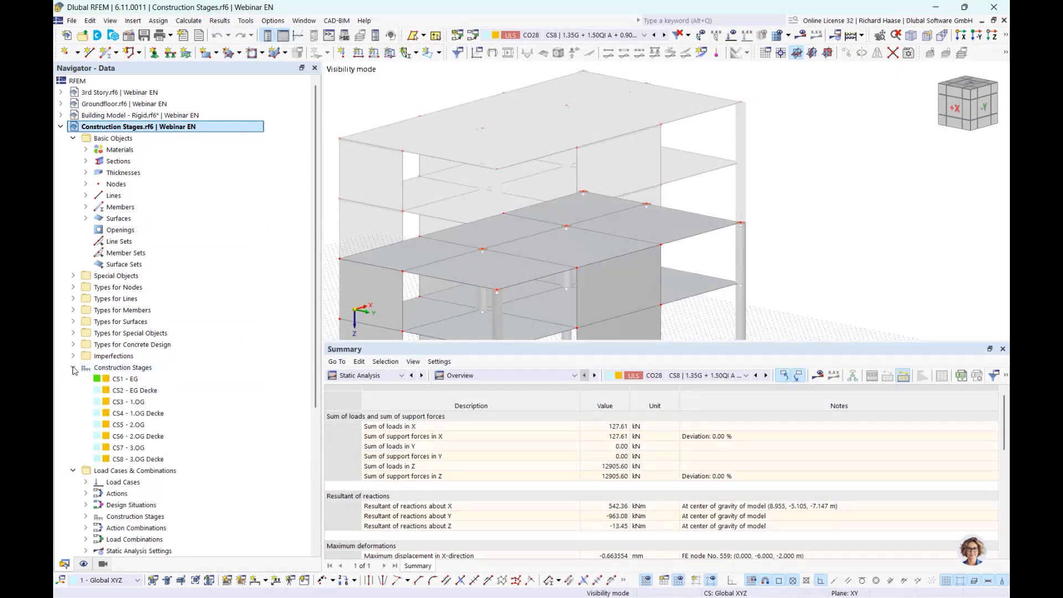
right_click(136, 379)
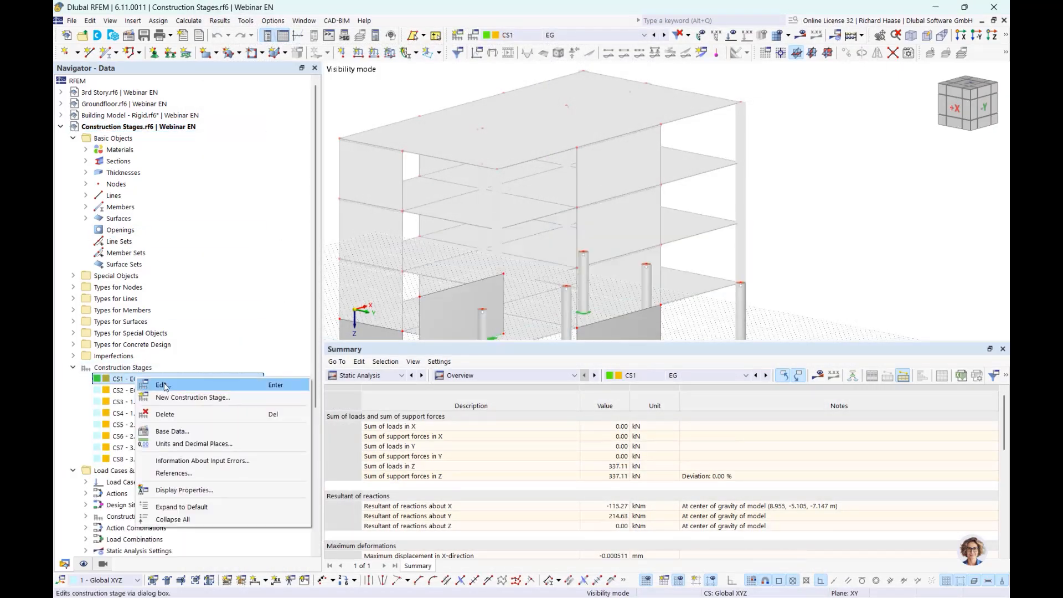
click(162, 384)
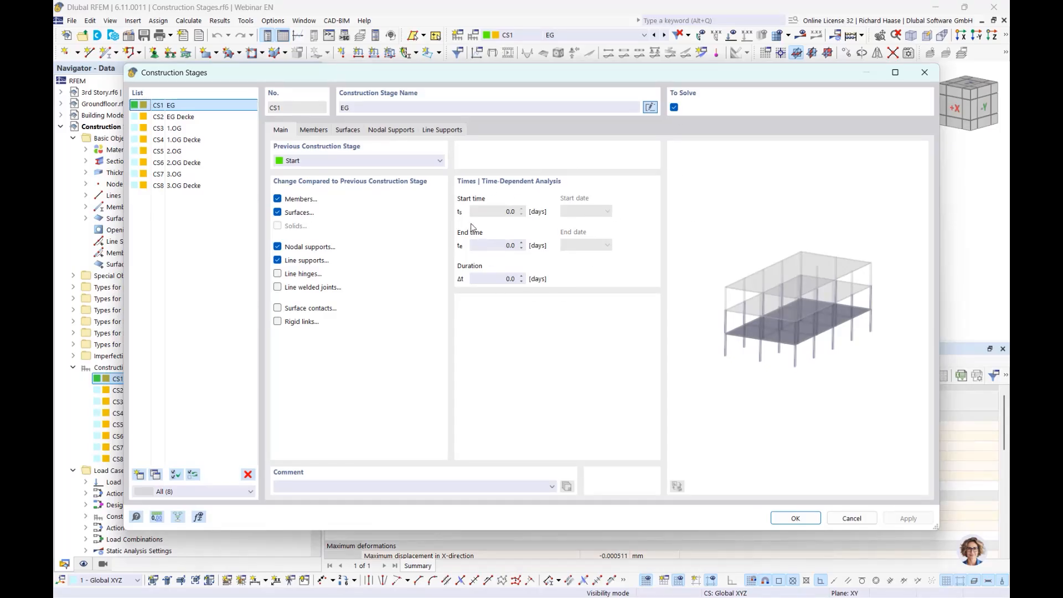
click(193, 118)
click(186, 140)
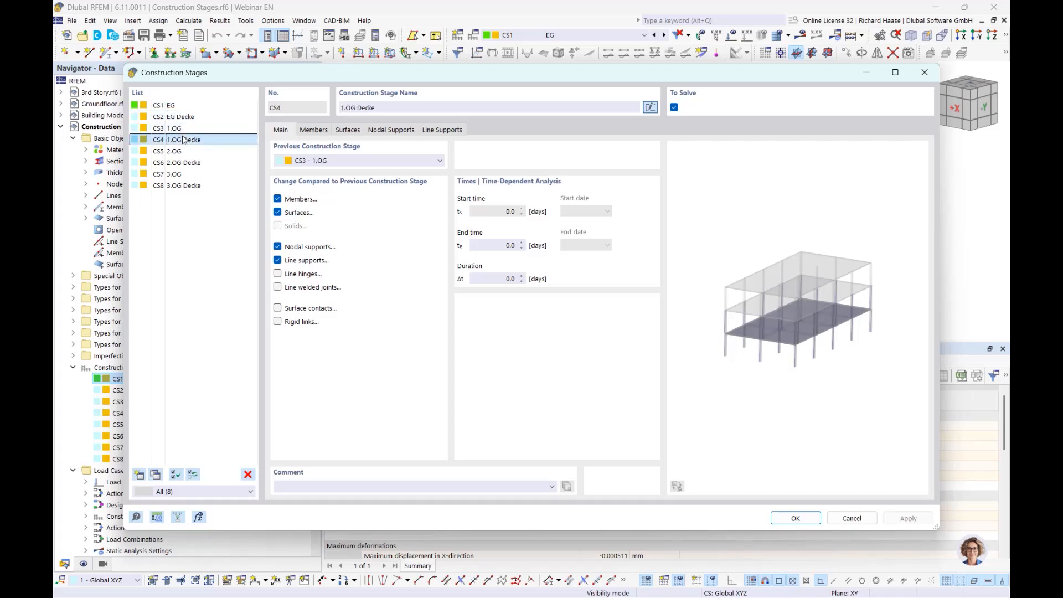
click(187, 151)
click(188, 174)
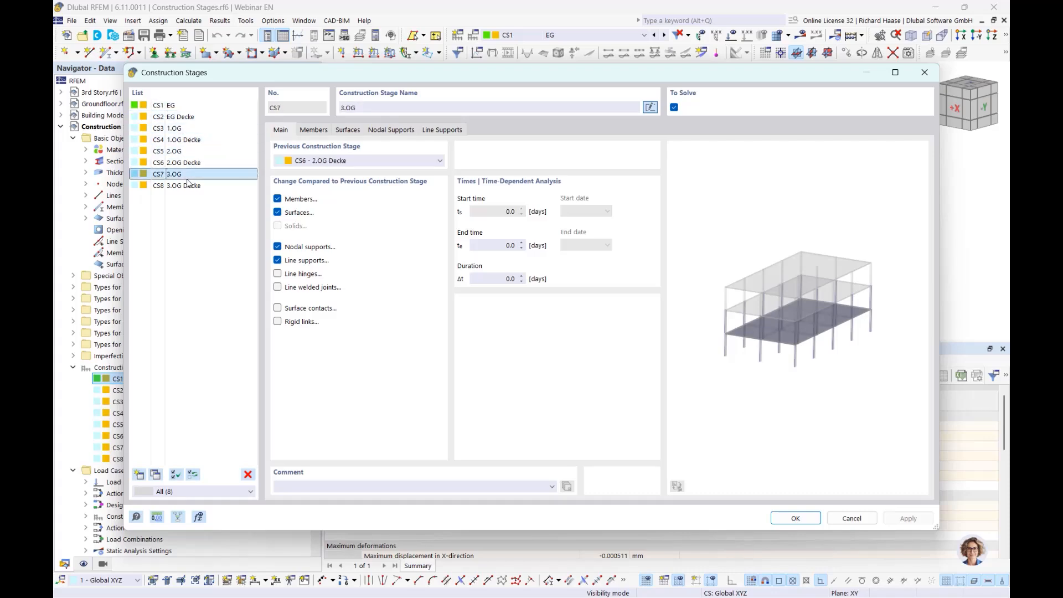
click(925, 72)
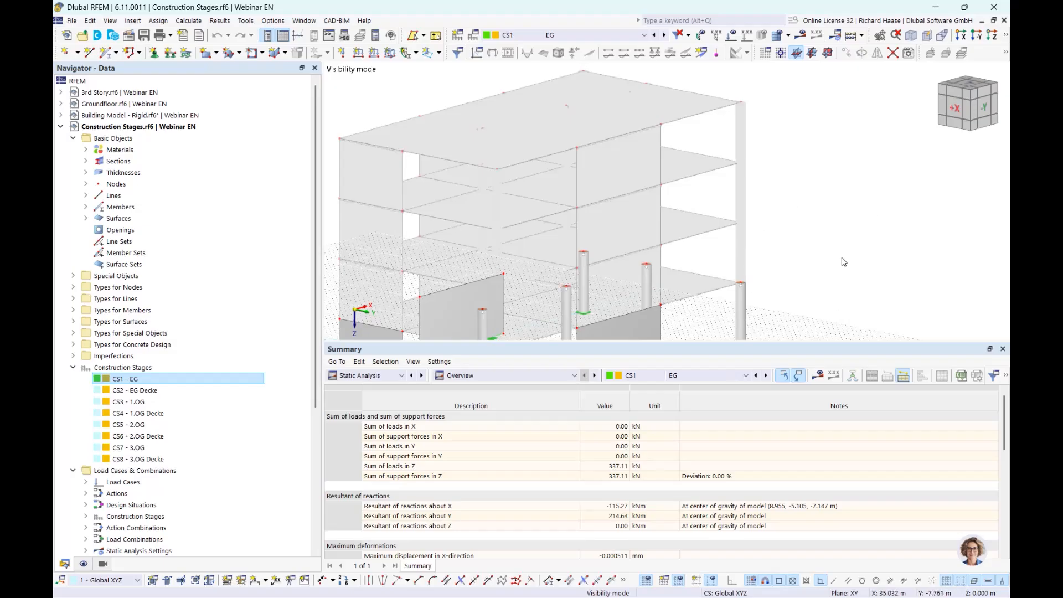
scroll(791, 265, down, 1)
middle_drag(791, 265, 790, 228)
scroll(737, 221, up, 1)
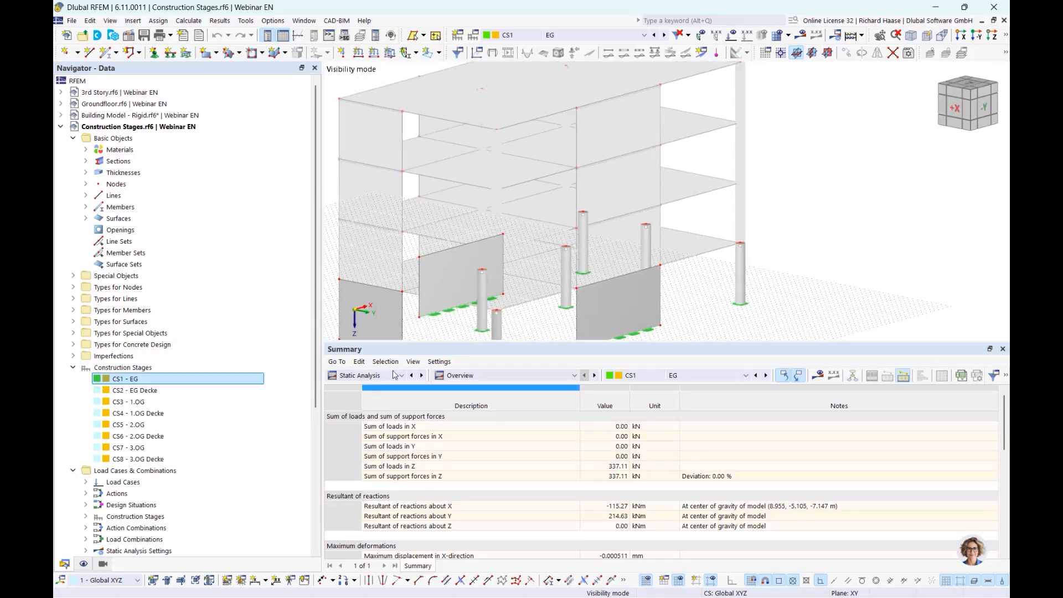
scroll(249, 316, down, 6)
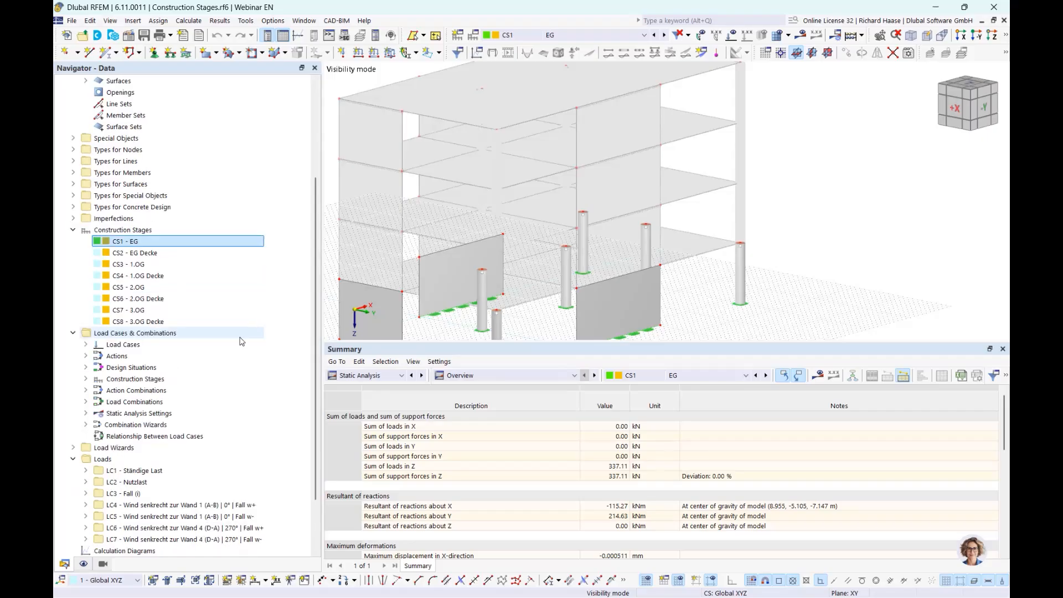